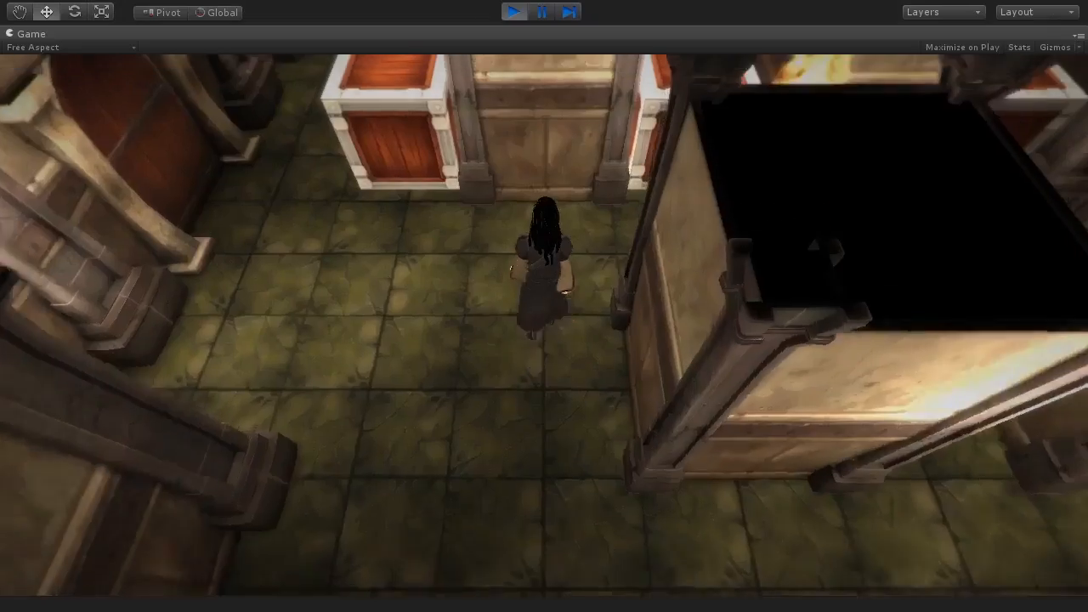
# Step: Play-test the scene, walking the character through the maze toward a crate
pyautogui.press('w')
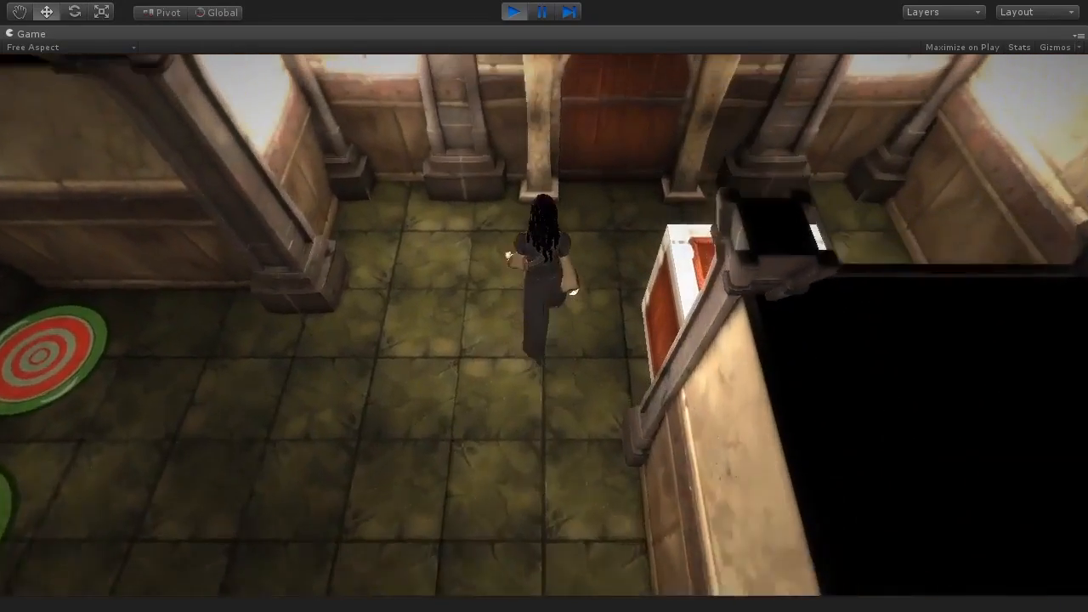
pyautogui.press('d')
pyautogui.press('w')
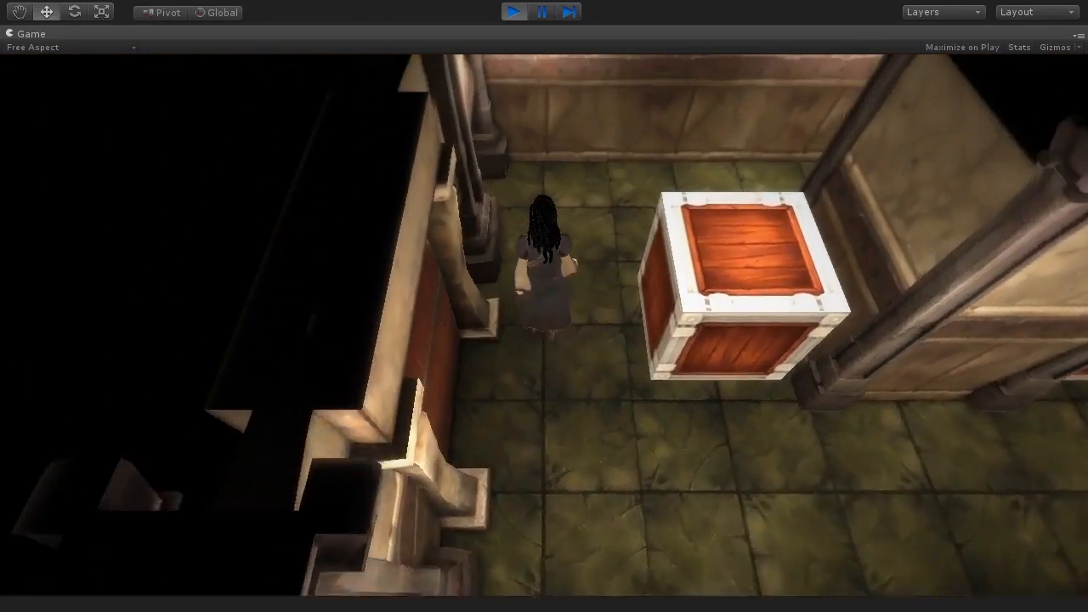
pyautogui.press('d')
pyautogui.press('w')
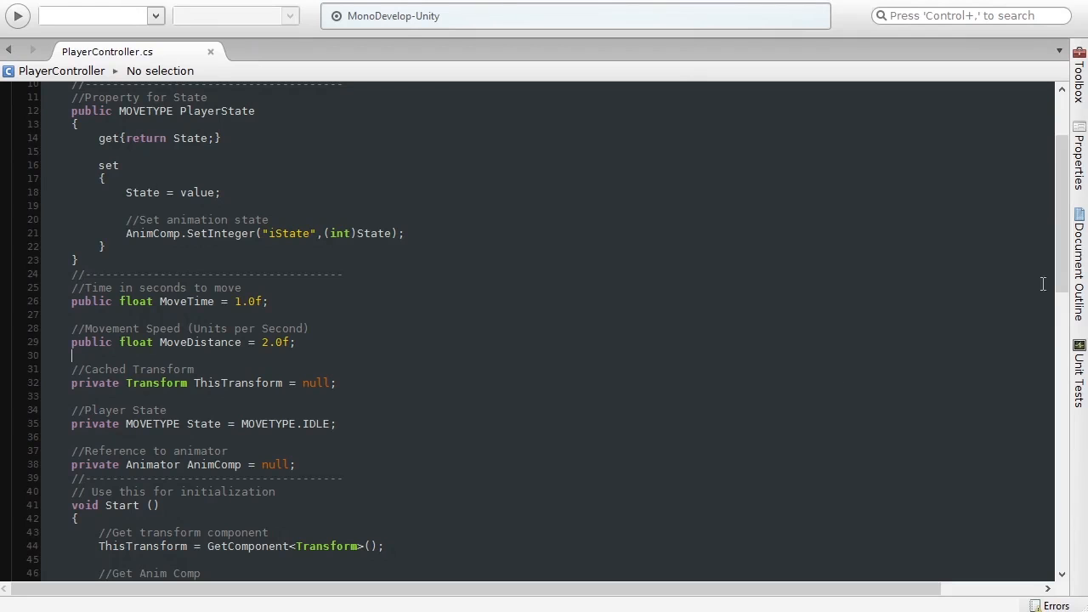
pyautogui.moveTo(1062, 261); pyautogui.dragTo(1073, 421)
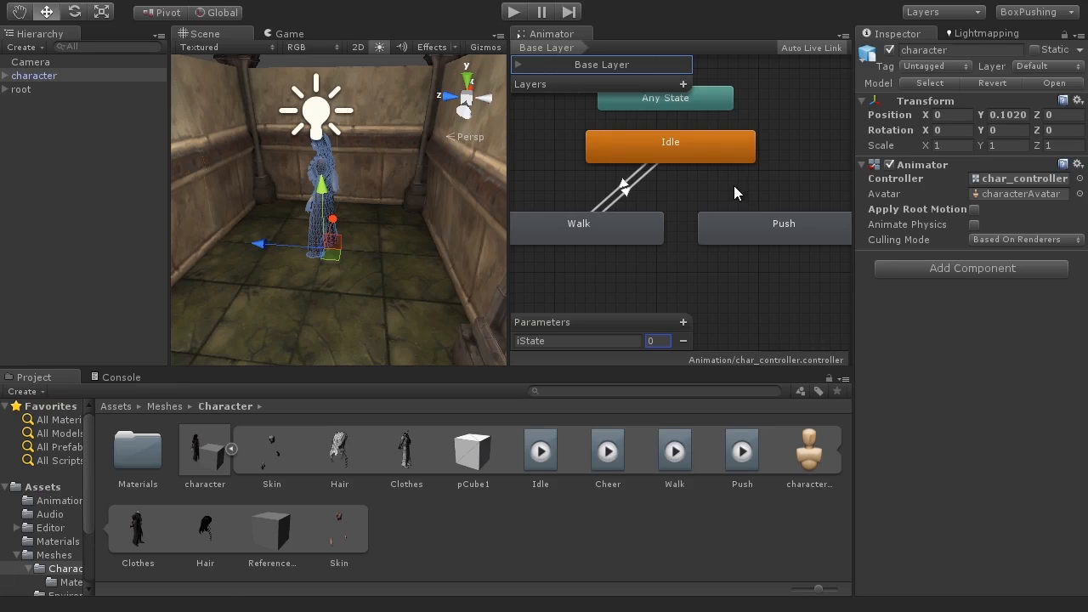
pyautogui.click(685, 149)
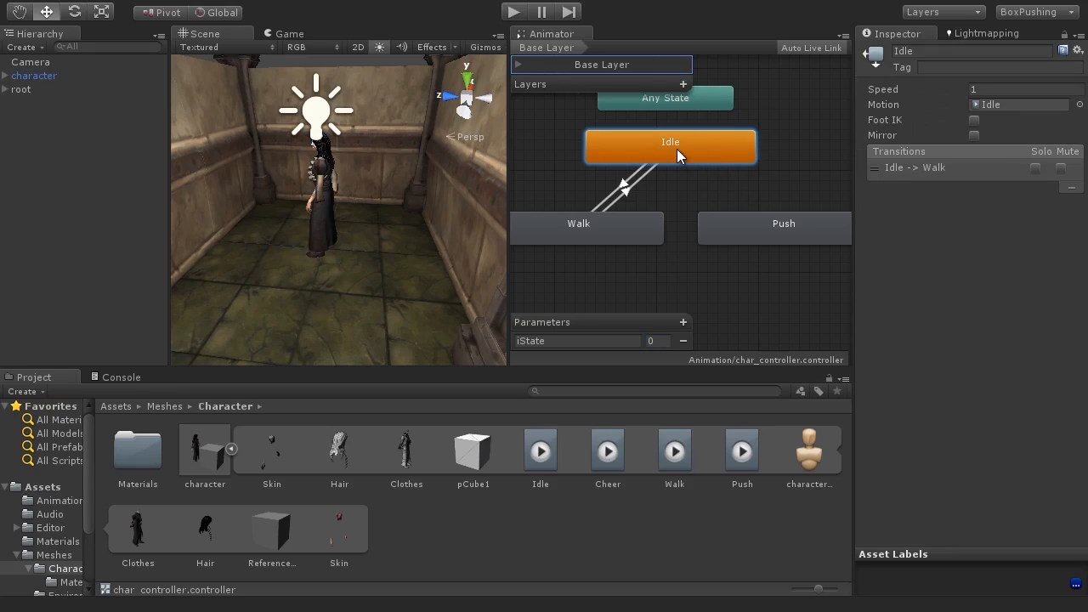
pyautogui.rightClick(676, 149)
pyautogui.click(737, 160)
pyautogui.click(756, 228)
pyautogui.click(725, 195)
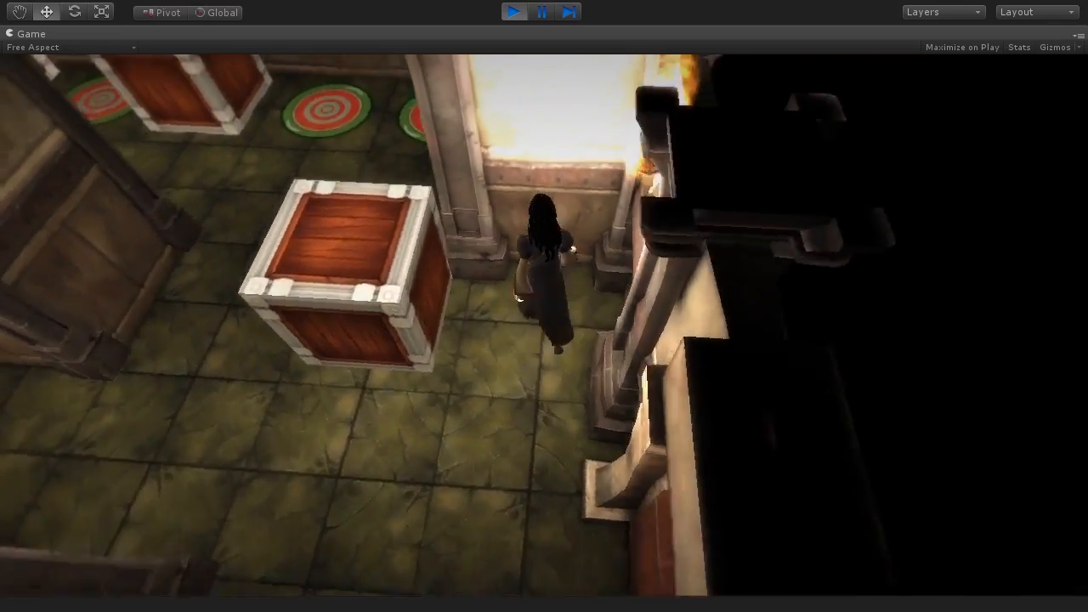
# Step: Play-test pushing a crate with the character in the maze
pyautogui.press('w')
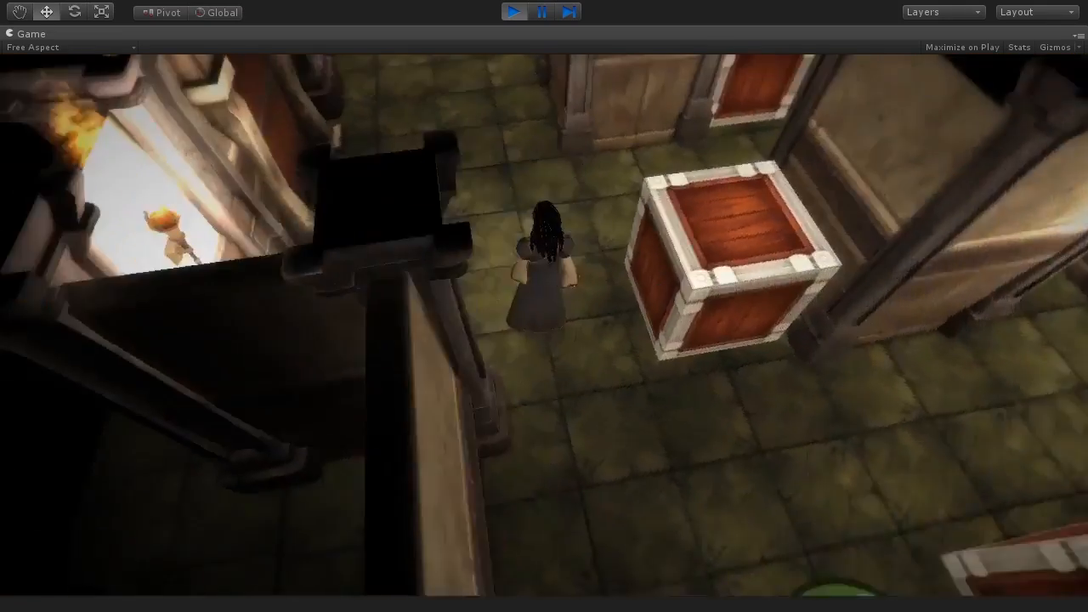
pyautogui.press('w')
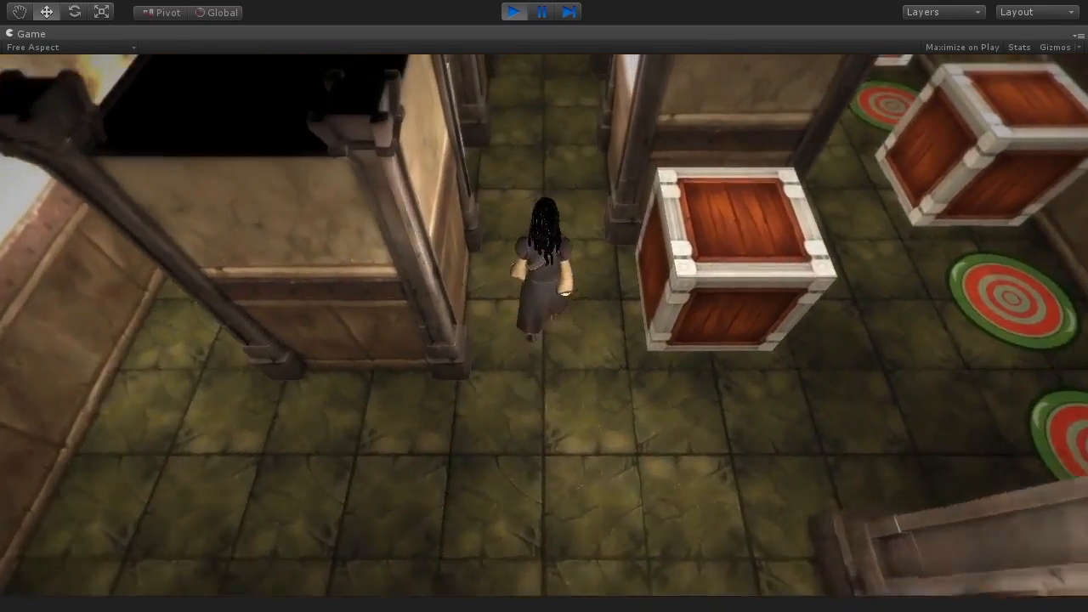
pyautogui.press('w')
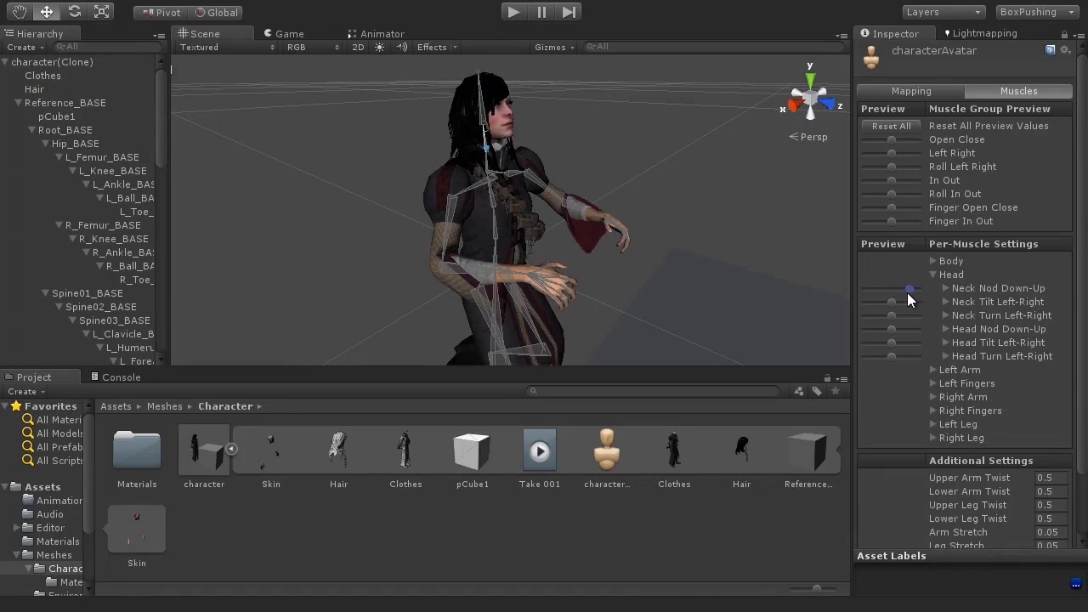
pyautogui.moveTo(906, 292)
pyautogui.mouseDown()
pyautogui.moveTo(859, 292)
pyautogui.moveTo(896, 291)
pyautogui.mouseUp()
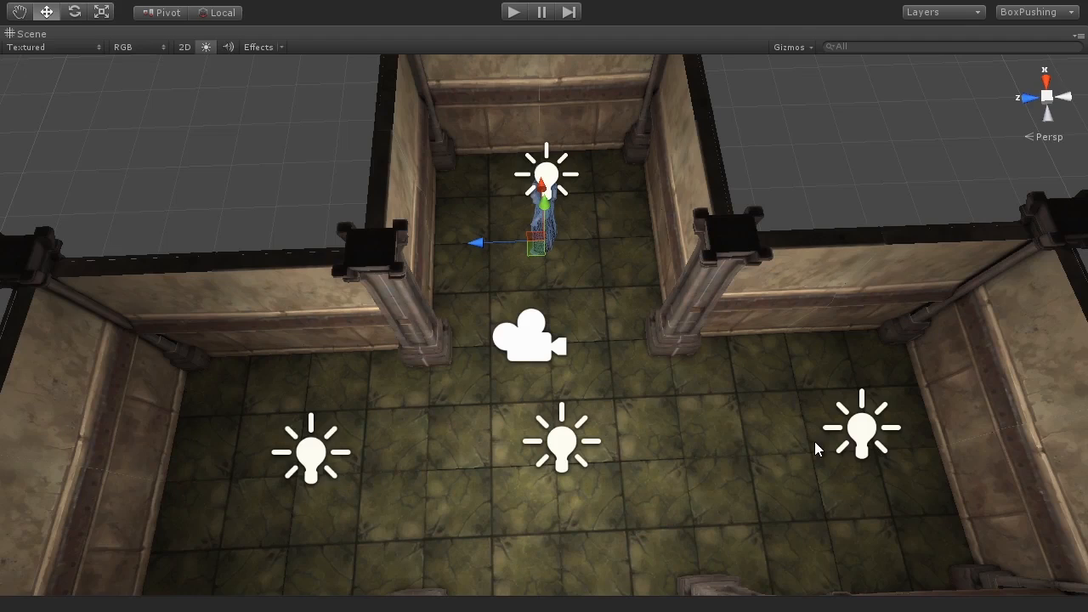
pyautogui.keyDown('alt'); pyautogui.moveTo(816, 449); pyautogui.dragTo(712, 334); pyautogui.keyUp('alt')
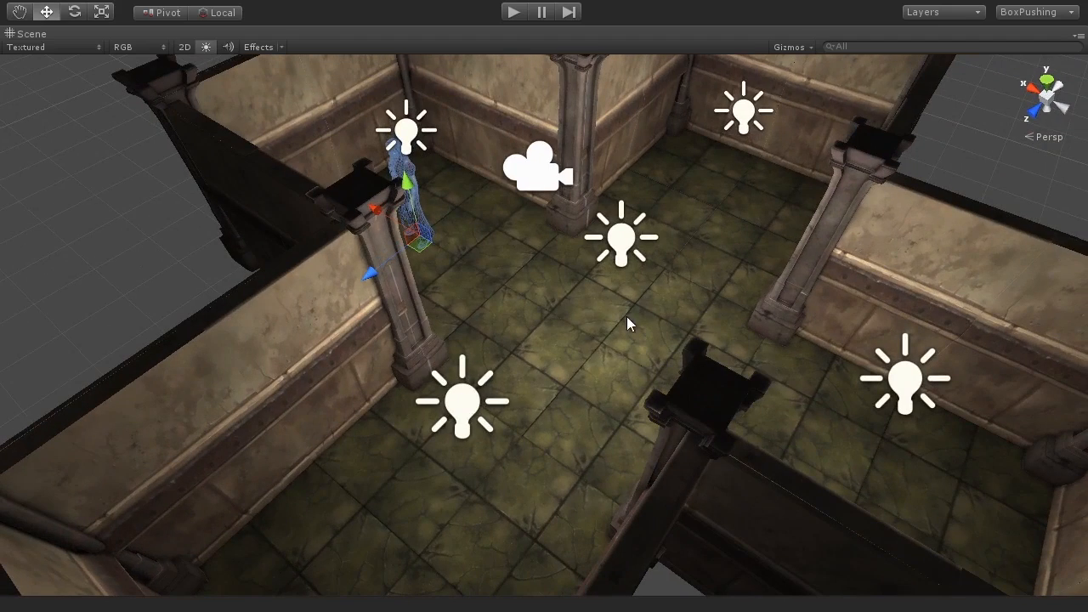
pyautogui.keyDown('alt'); pyautogui.moveTo(694, 257); pyautogui.dragTo(685, 351); pyautogui.keyUp('alt')
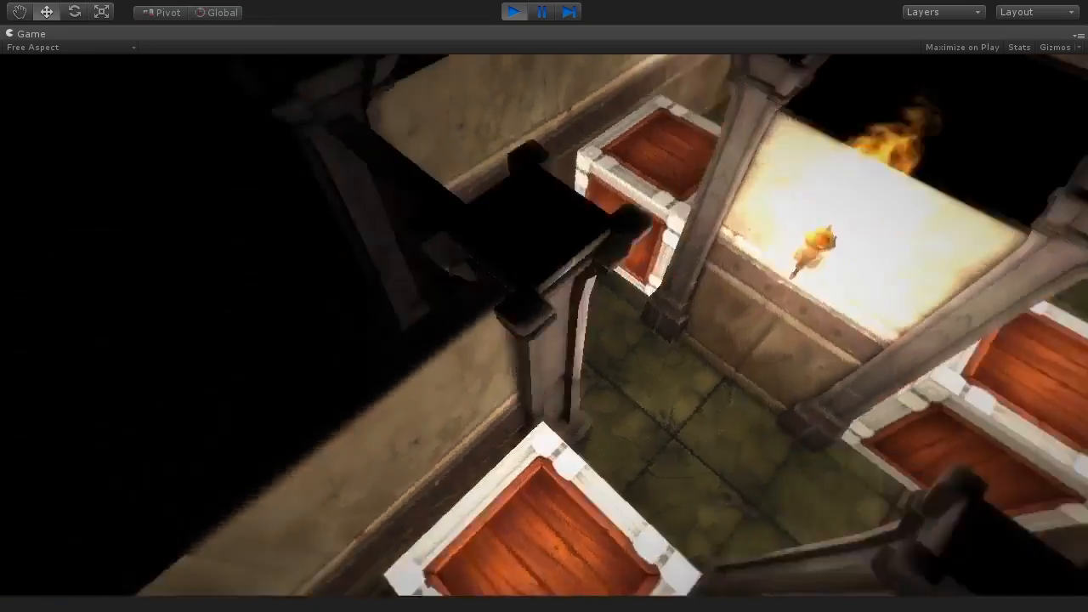
# Step: Play-test walking the character around the maze corridors up to another crate
pyautogui.press('w')
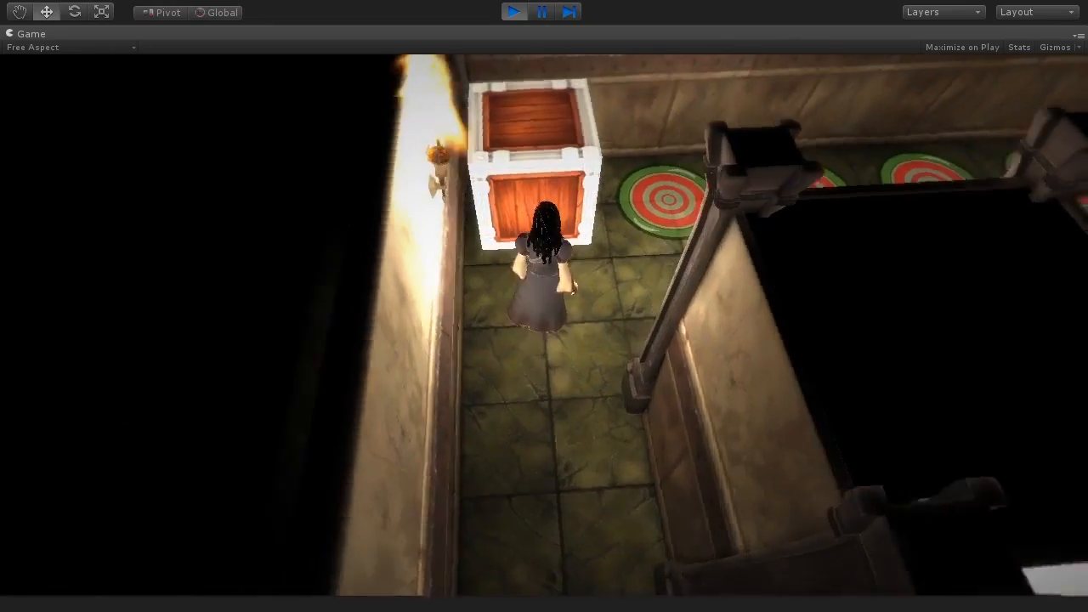
pyautogui.press('w')
pyautogui.press('w')
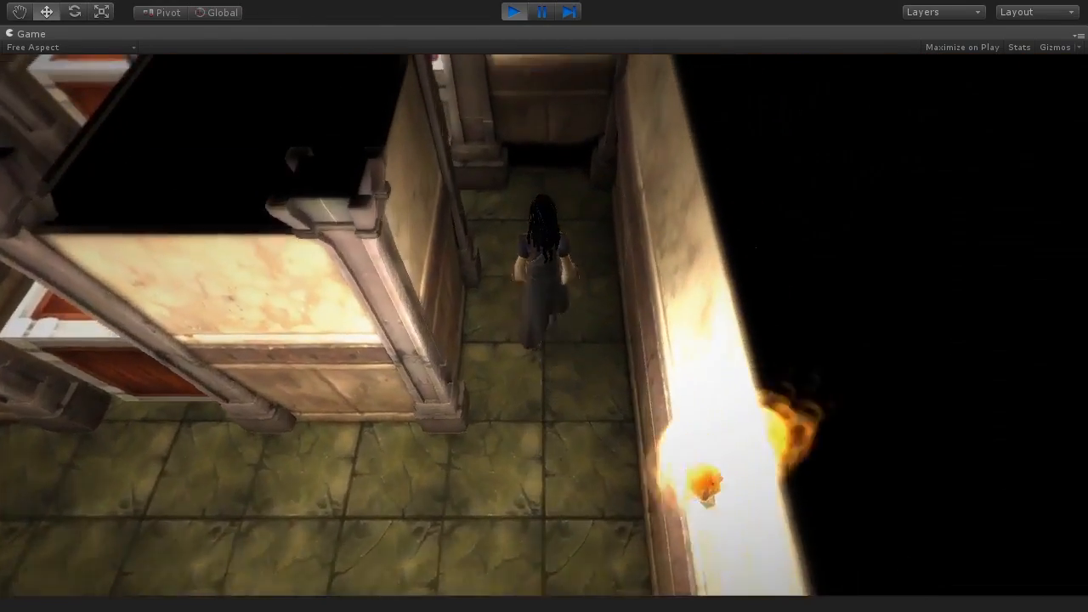
pyautogui.press('a')
pyautogui.press('w')
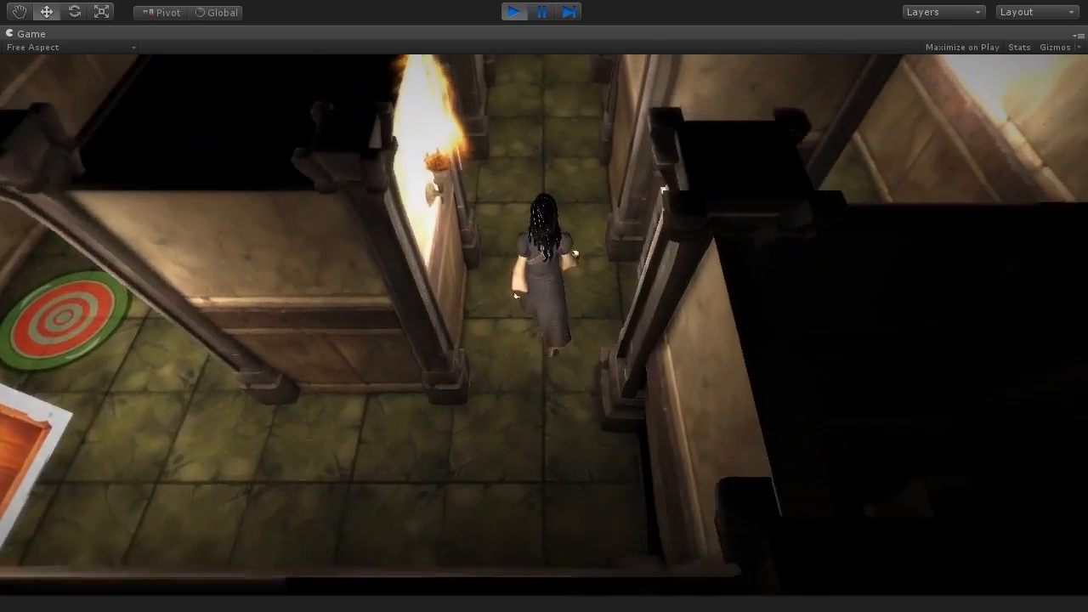
pyautogui.press('a')
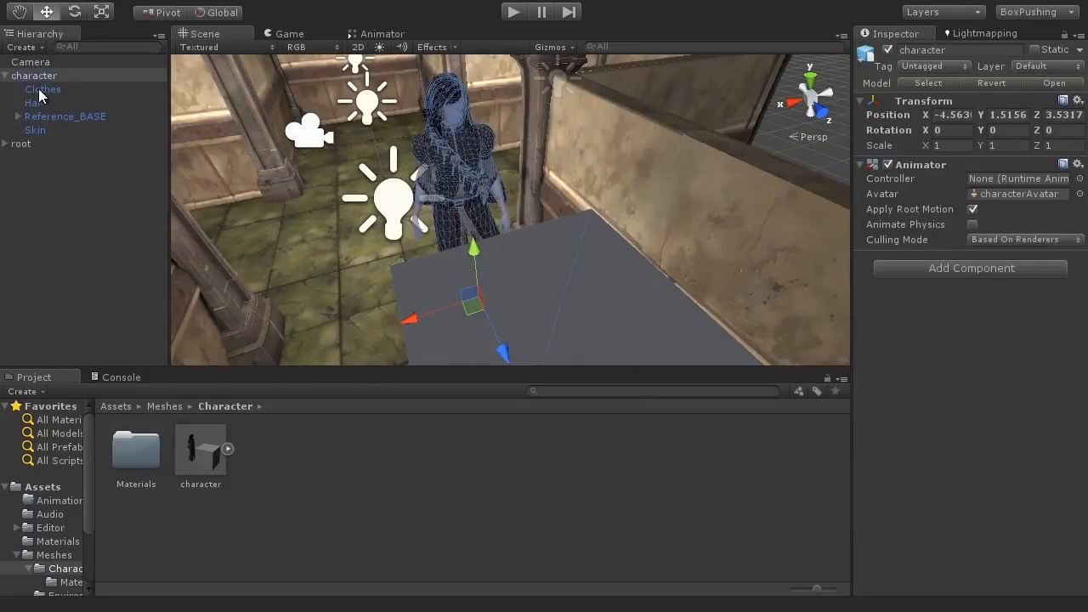
pyautogui.click(491, 249)
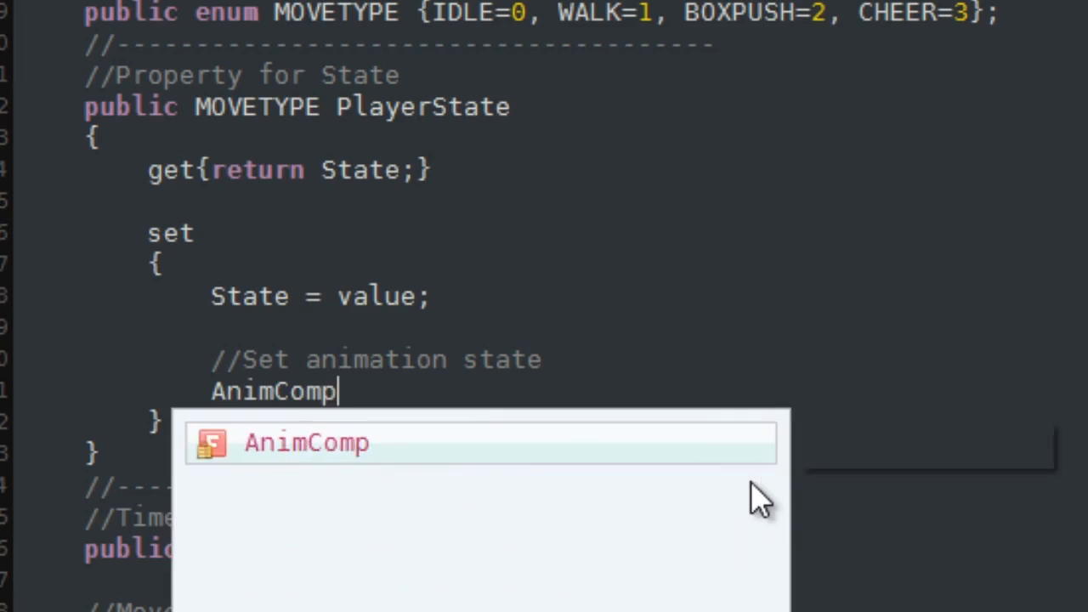
pyautogui.write('.SetInteger("i')
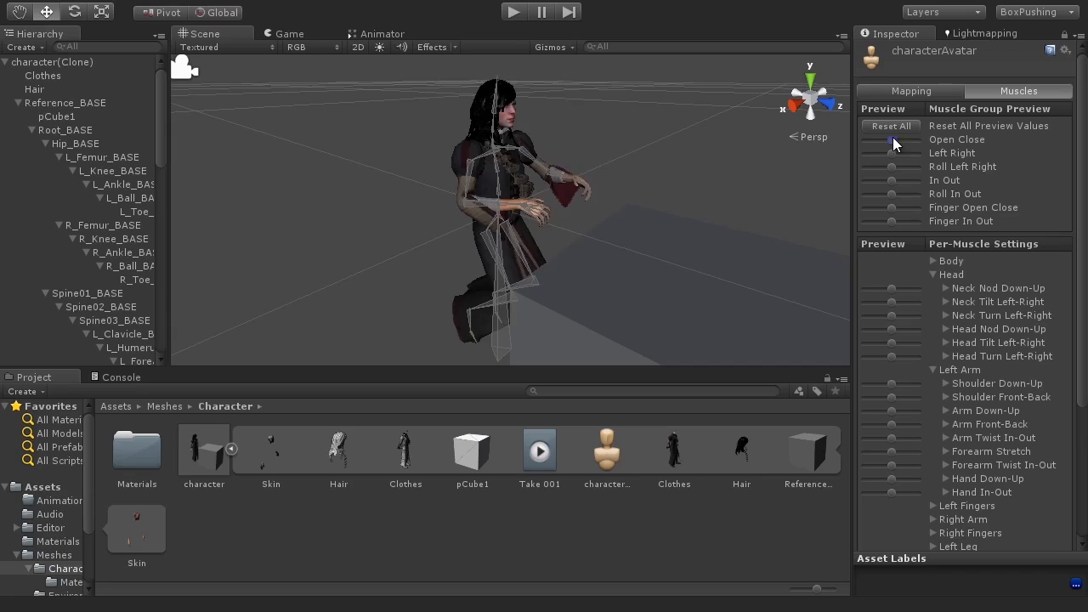
pyautogui.moveTo(916, 140)
pyautogui.mouseDown()
pyautogui.moveTo(871, 139)
pyautogui.moveTo(898, 139)
pyautogui.mouseUp()
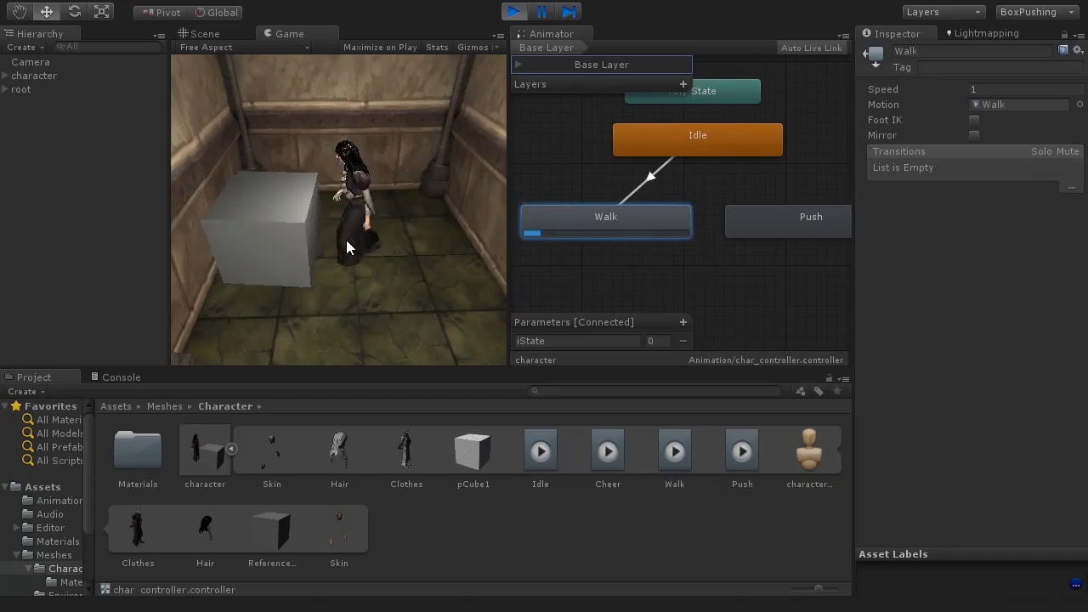
pyautogui.click(718, 145)
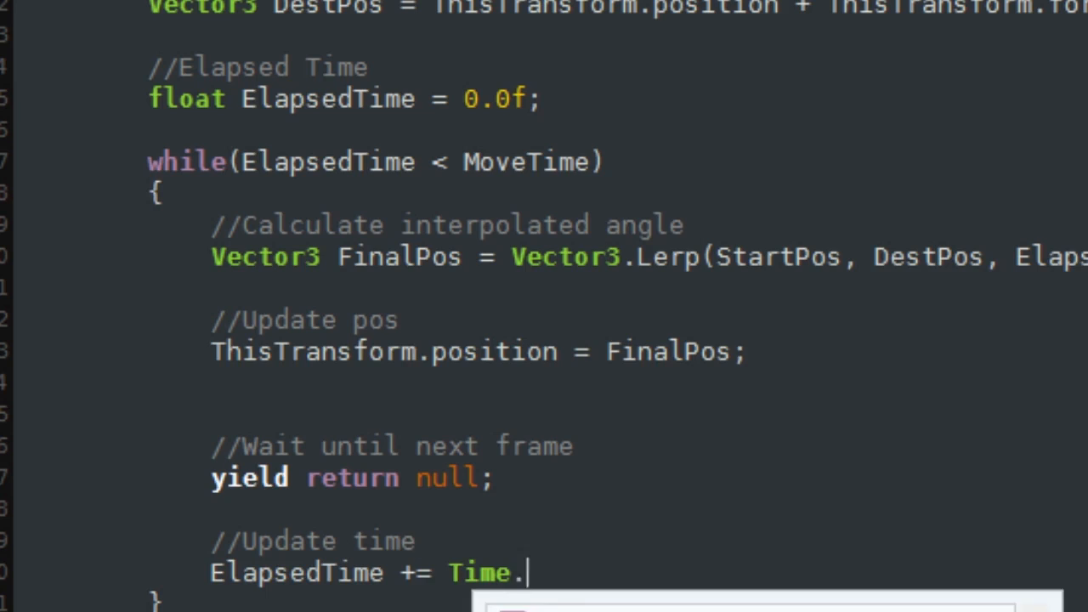
pyautogui.write('deltaTime;')
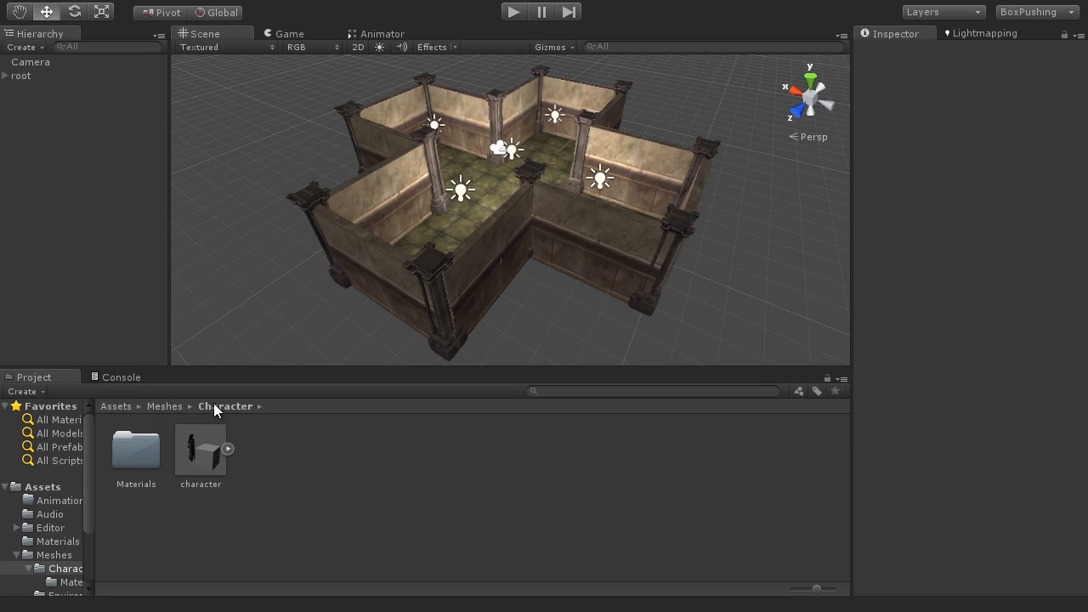
# Step: Inspect the character model's import settings, preview and sub-assets in the Project
pyautogui.click(204, 460)
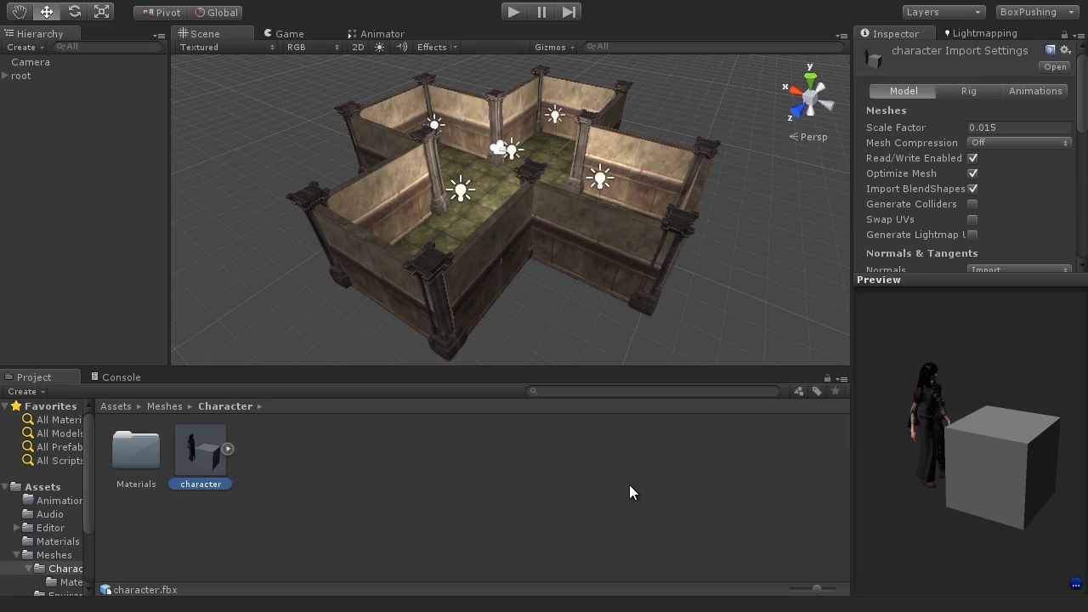
pyautogui.moveTo(990, 472); pyautogui.dragTo(945, 442)
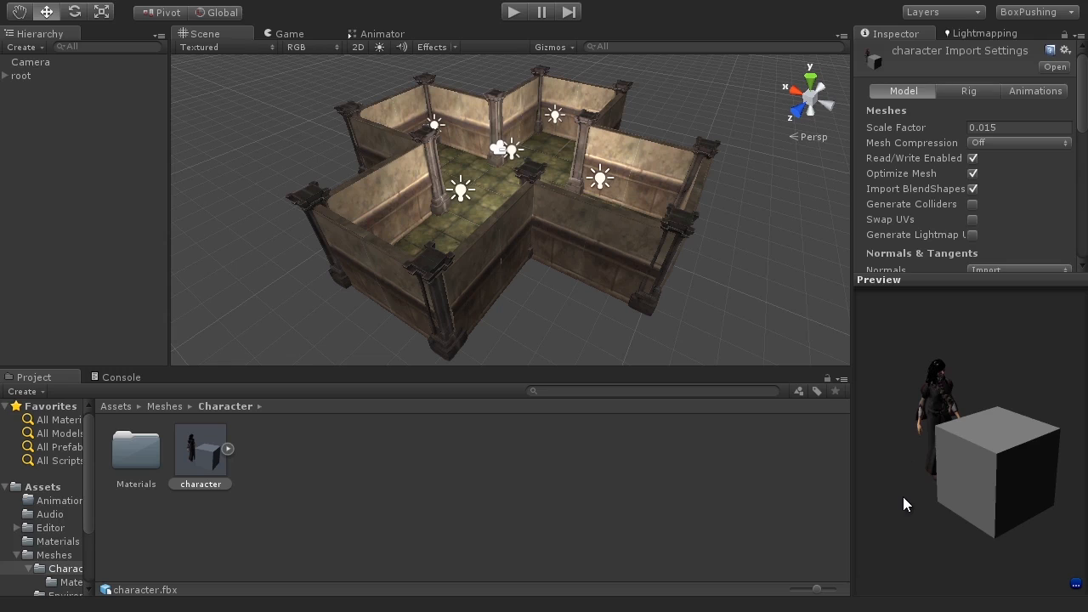
pyautogui.moveTo(904, 472); pyautogui.dragTo(906, 436)
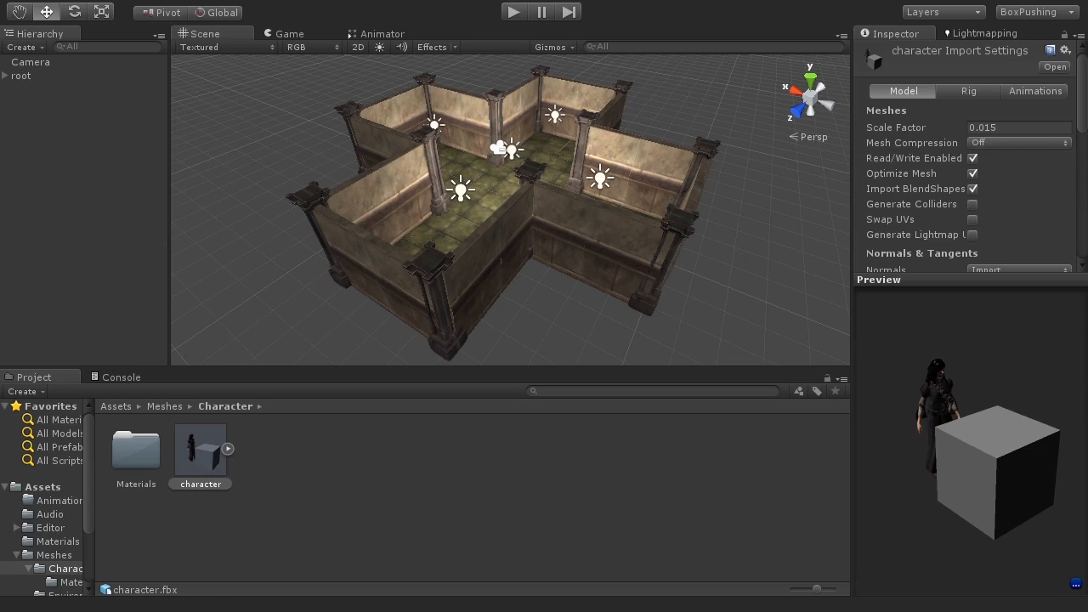
pyautogui.click(229, 448)
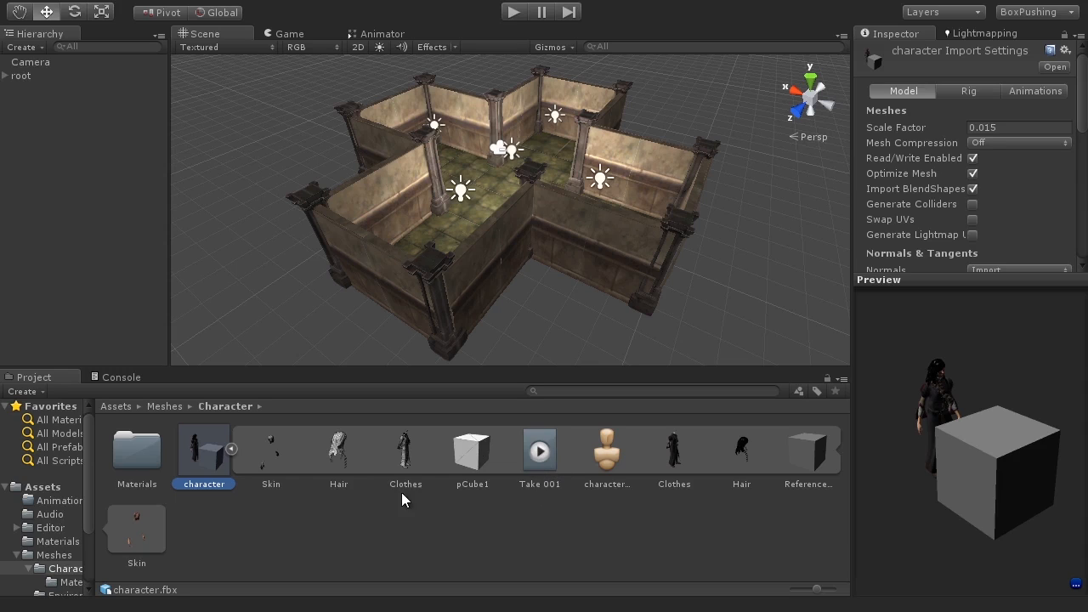
pyautogui.click(229, 450)
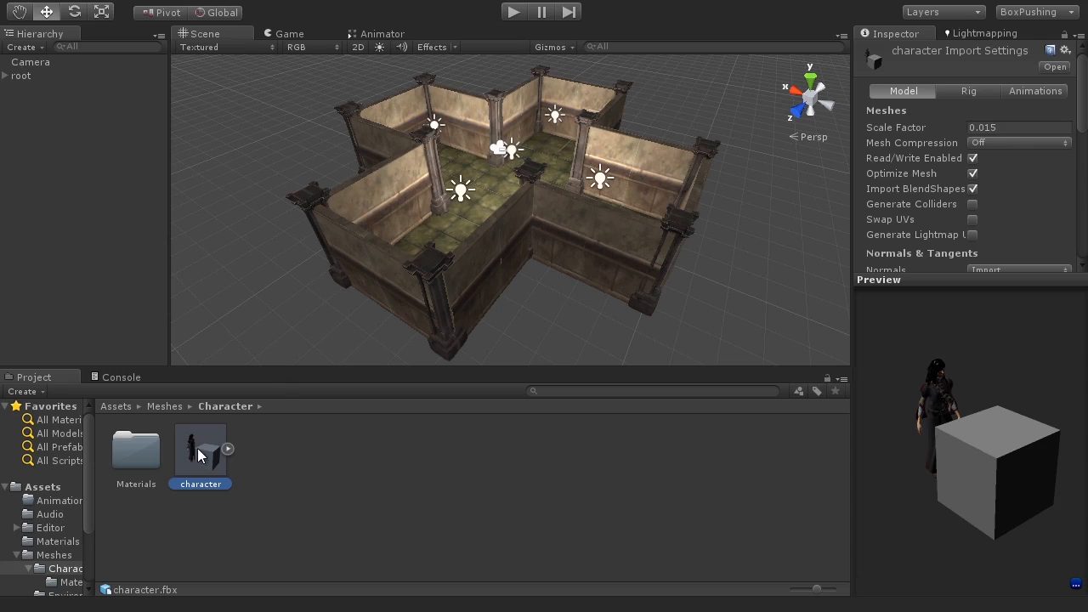
pyautogui.moveTo(204, 437); pyautogui.dragTo(500, 177)
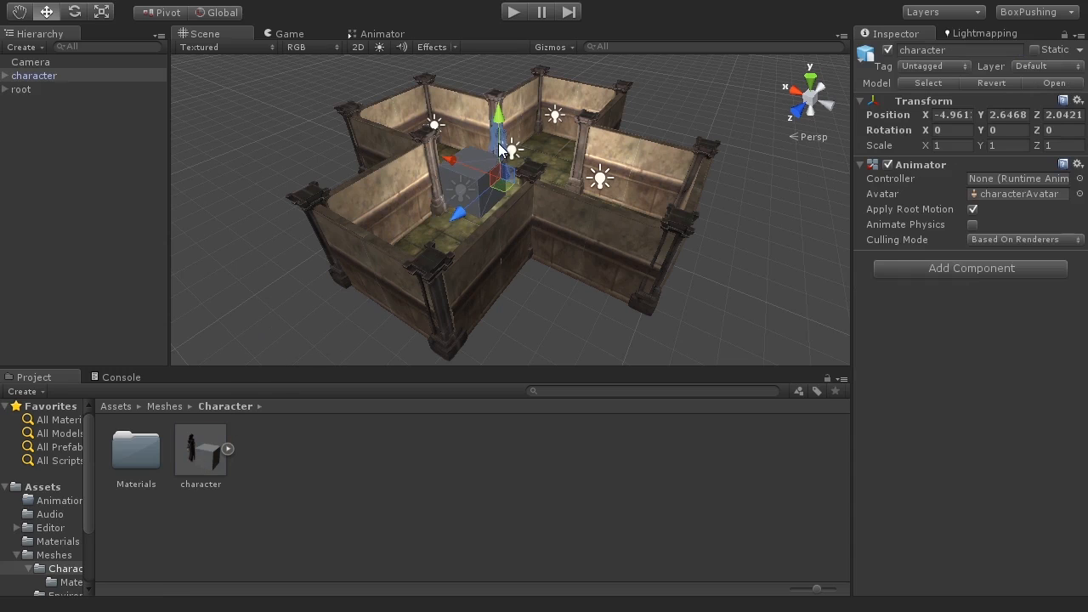
pyautogui.moveTo(497, 119); pyautogui.dragTo(517, 214)
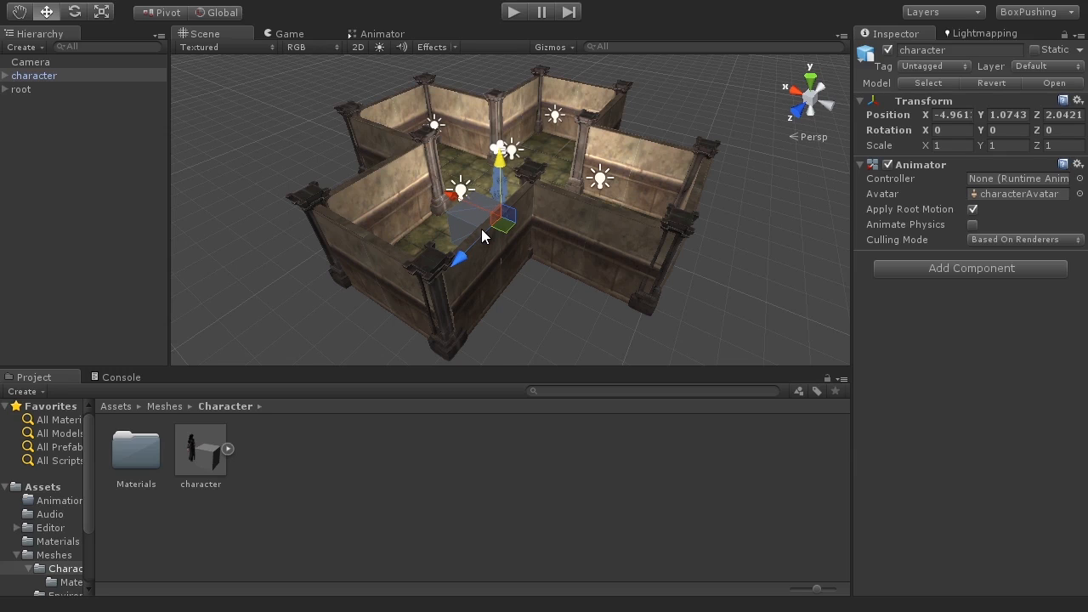
pyautogui.press('Delete')
# Step: Review the character model's Rig import settings and its sub-assets
pyautogui.click(212, 451)
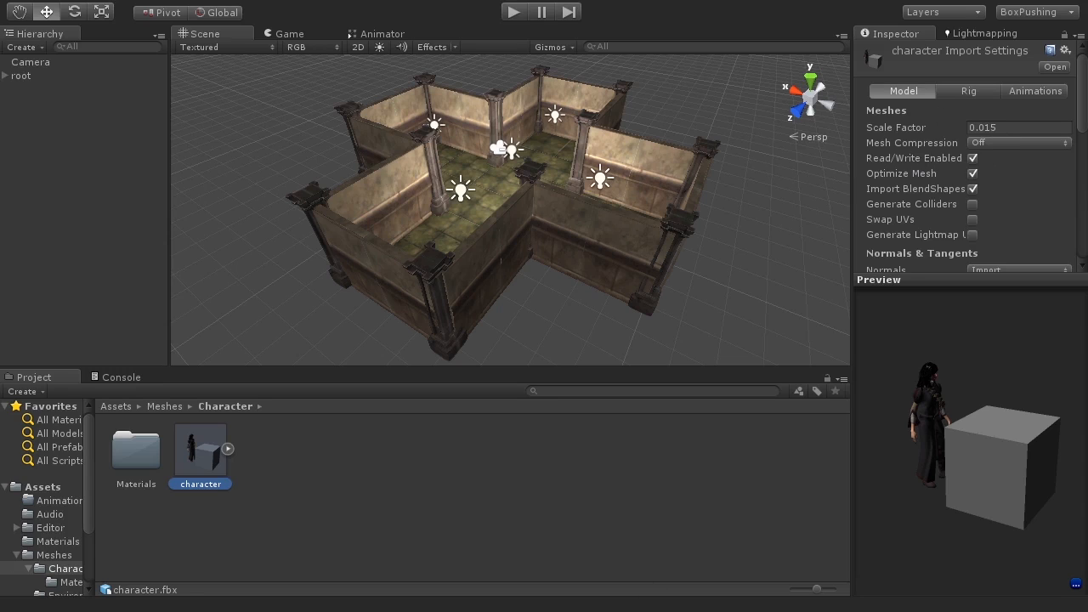
pyautogui.click(969, 91)
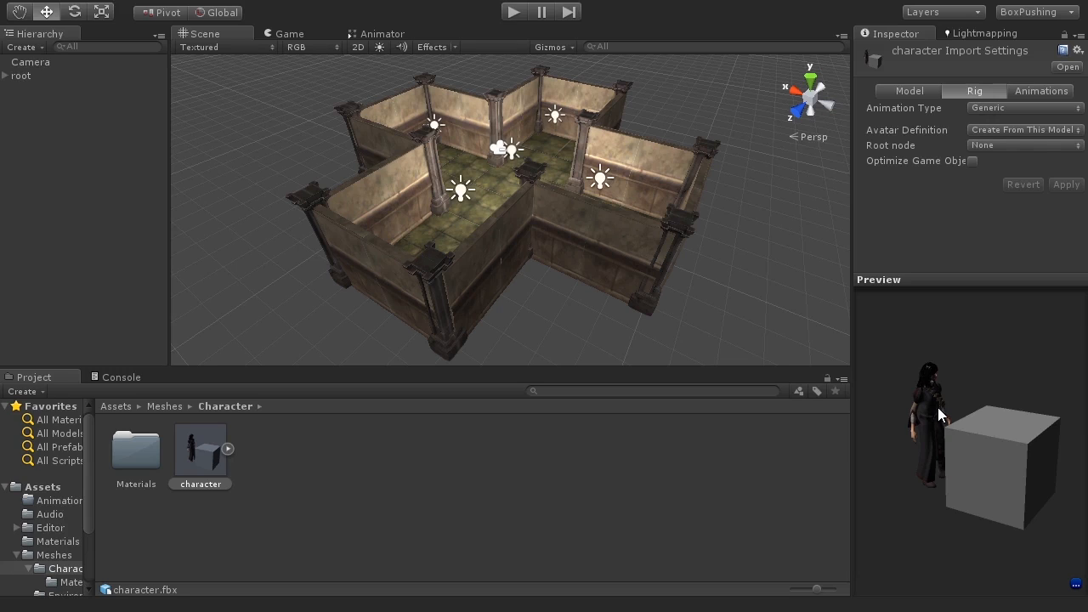
pyautogui.moveTo(930, 425); pyautogui.dragTo(886, 409)
pyautogui.moveTo(1008, 413); pyautogui.dragTo(1052, 422)
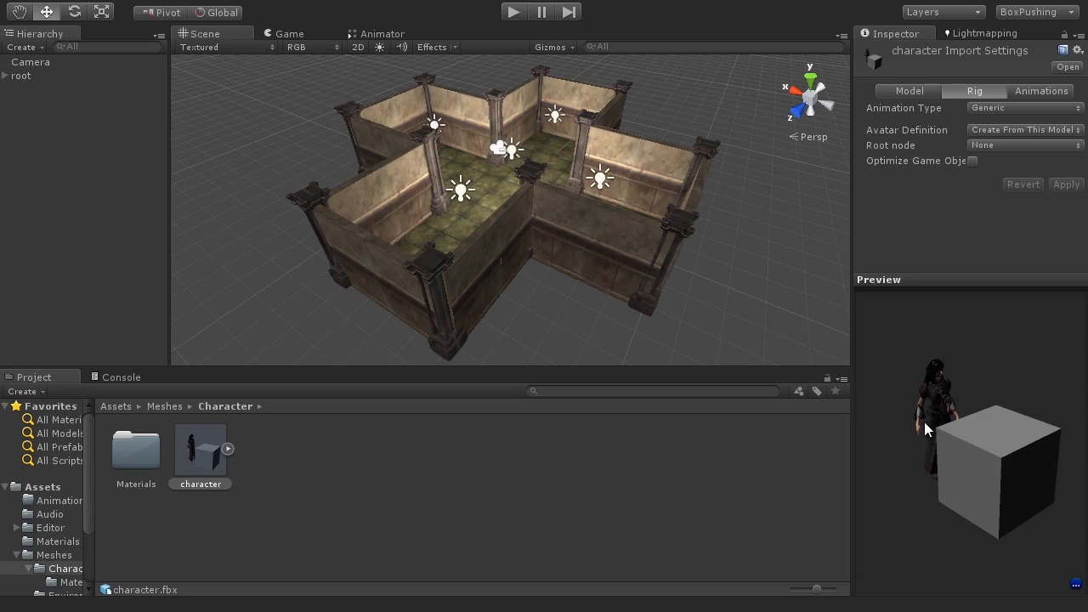
pyautogui.click(228, 449)
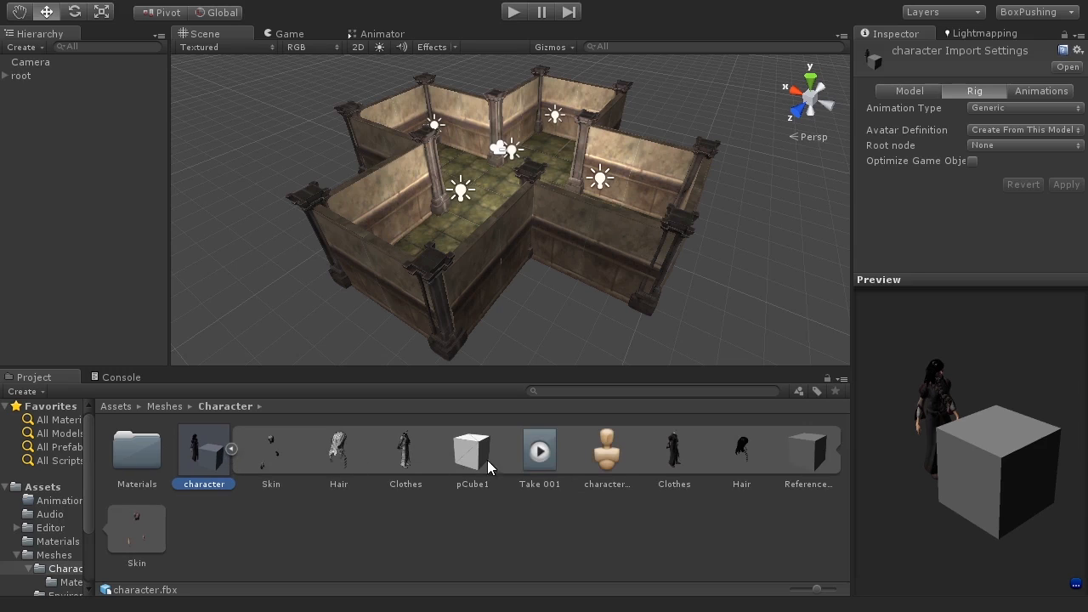
pyautogui.click(230, 449)
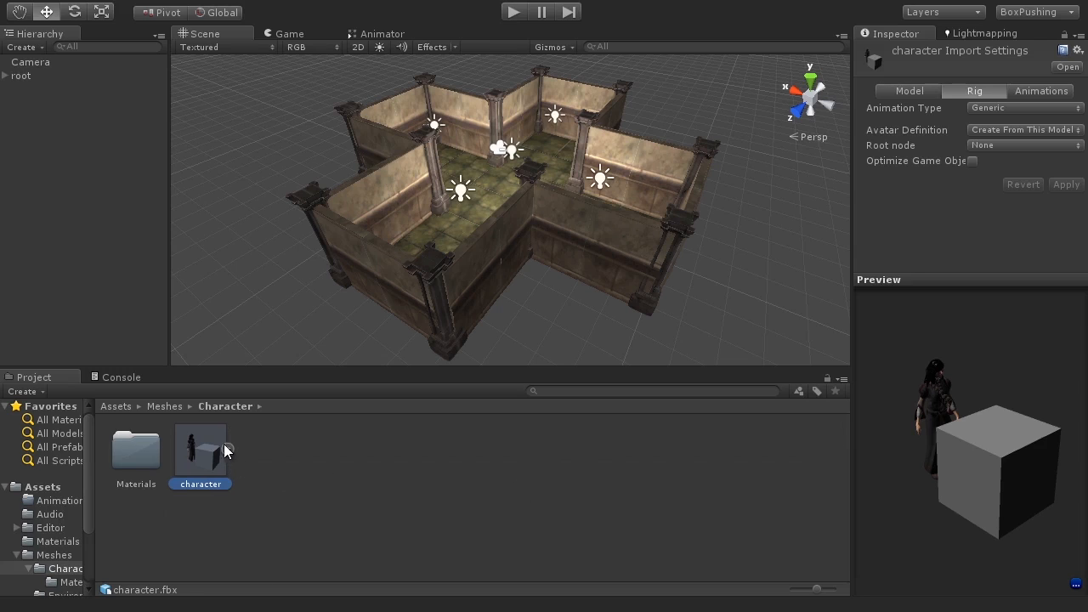
# Step: Place the character model in the maze and expand its hierarchy, focusing the view on it
pyautogui.moveTo(201, 459); pyautogui.dragTo(466, 232)
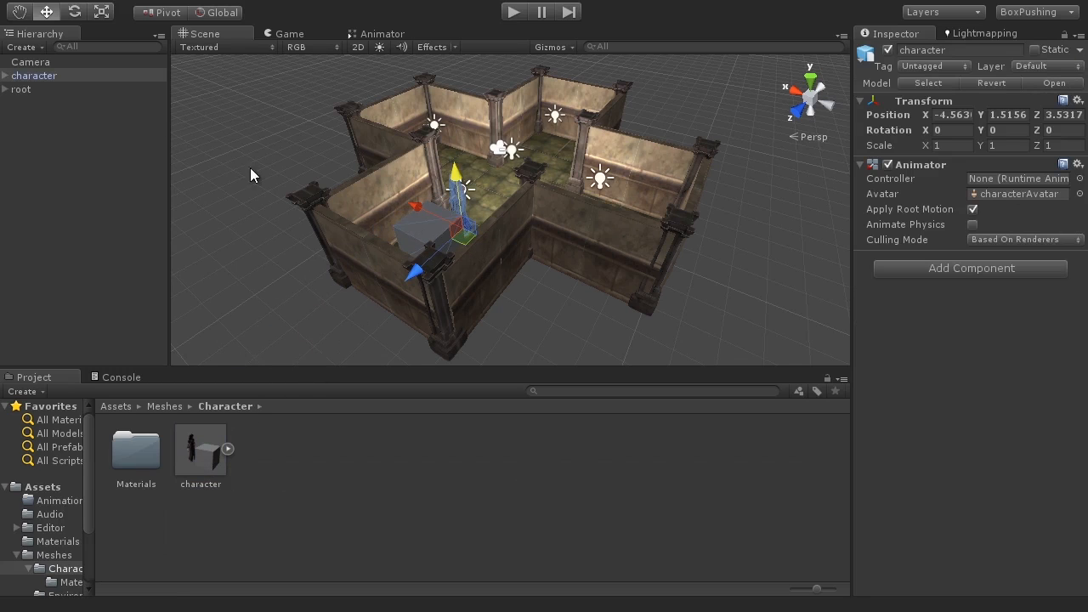
pyautogui.click(6, 76)
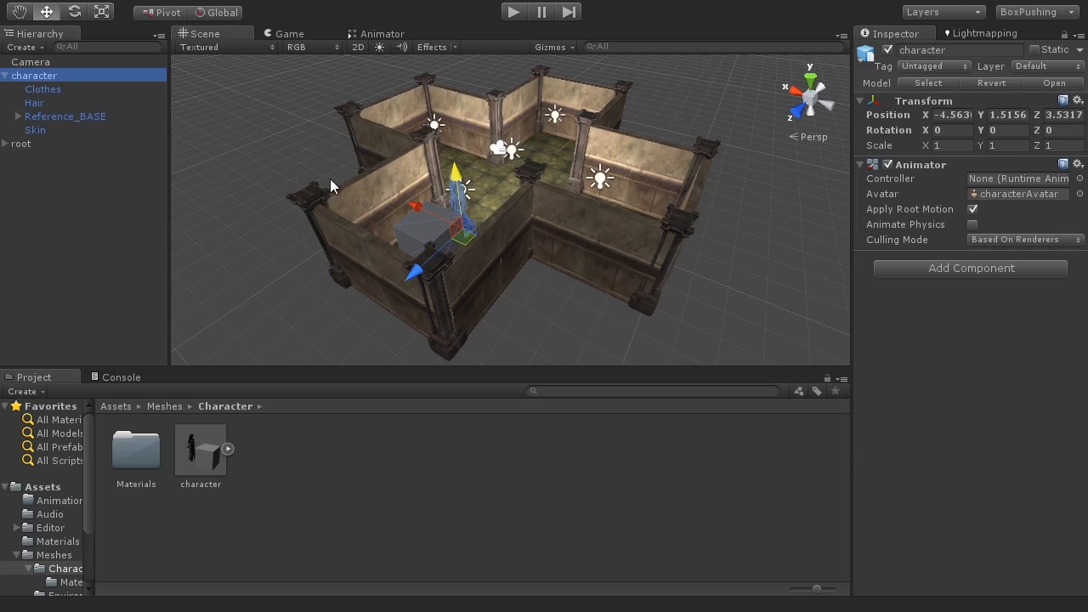
pyautogui.press('f')
pyautogui.keyDown('alt'); pyautogui.moveTo(615, 267); pyautogui.dragTo(816, 222); pyautogui.keyUp('alt')
pyautogui.scroll(10, 492, 235)
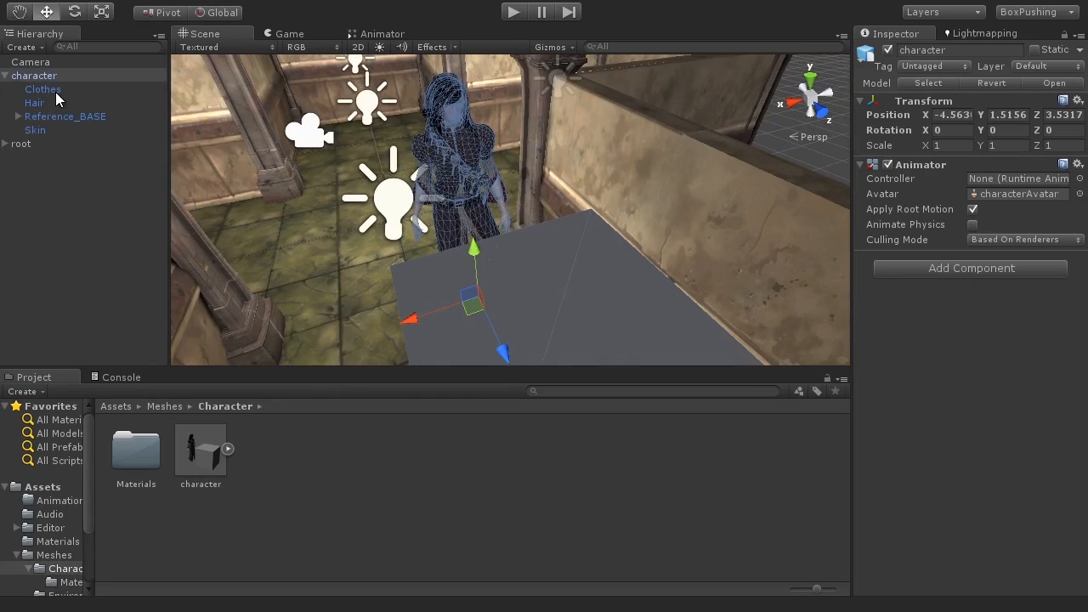
# Step: Inspect the character's Clothes, Hair and Skin child meshes
pyautogui.click(56, 92)
pyautogui.keyDown('alt'); pyautogui.moveTo(406, 241); pyautogui.dragTo(627, 243); pyautogui.keyUp('alt')
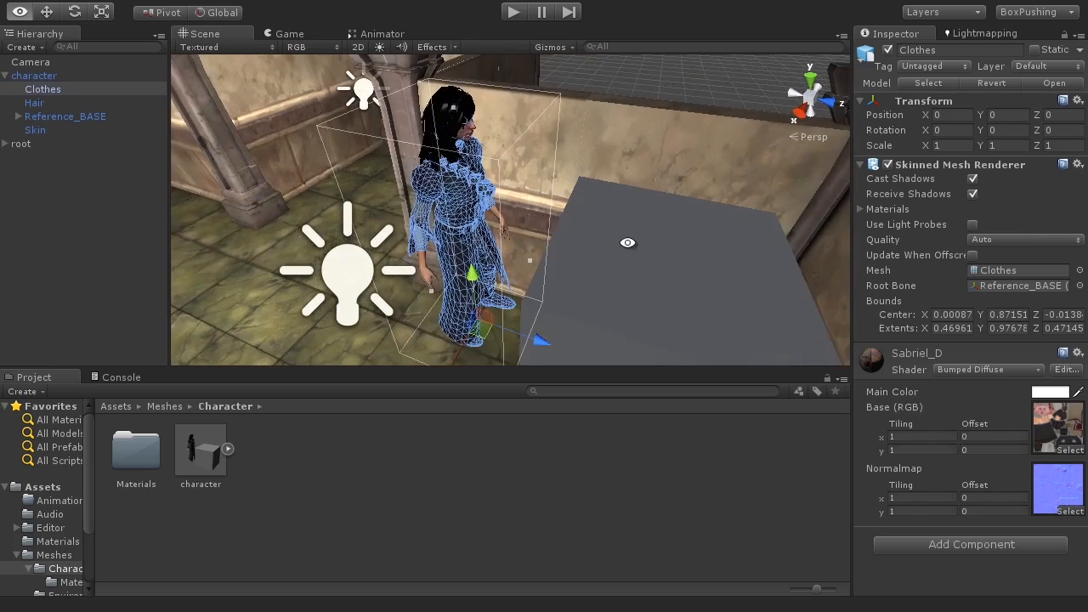
pyautogui.click(43, 103)
pyautogui.click(41, 129)
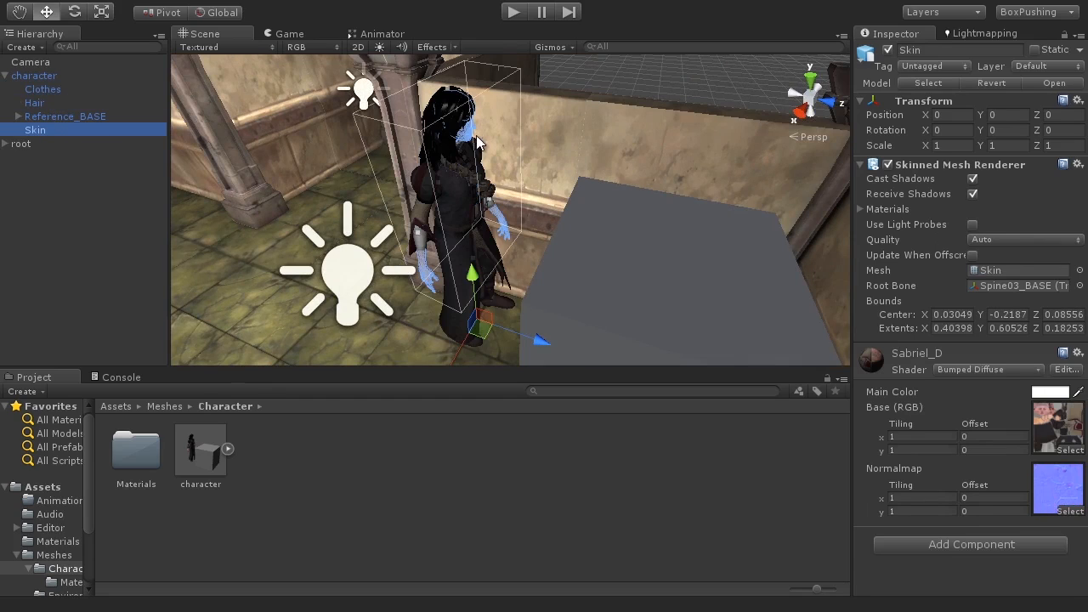
# Step: Select the pCube1 object under Reference_BASE, focus the view on it, and undo an accidental move
pyautogui.click(68, 116)
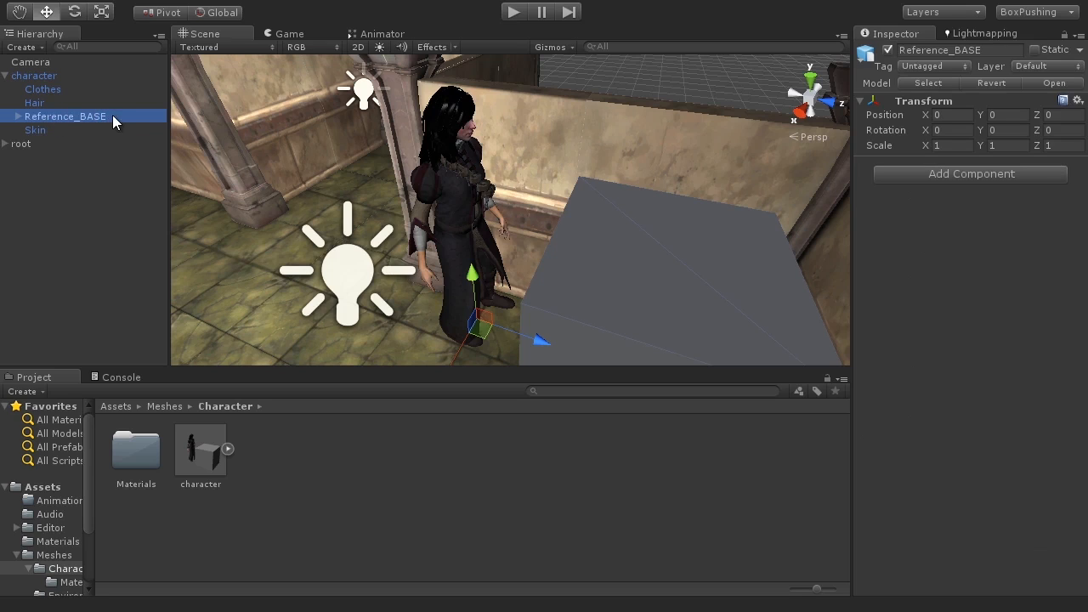
pyautogui.click(19, 118)
pyautogui.click(51, 131)
pyautogui.press('f')
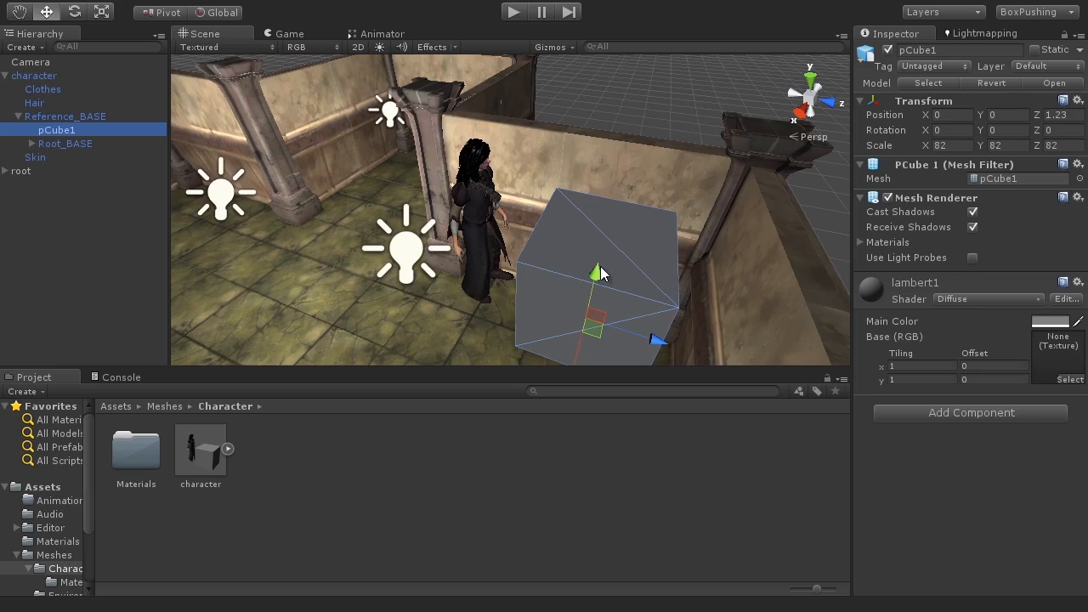
pyautogui.moveTo(598, 315); pyautogui.dragTo(666, 261)
pyautogui.hotkey('ctrl', 'z')
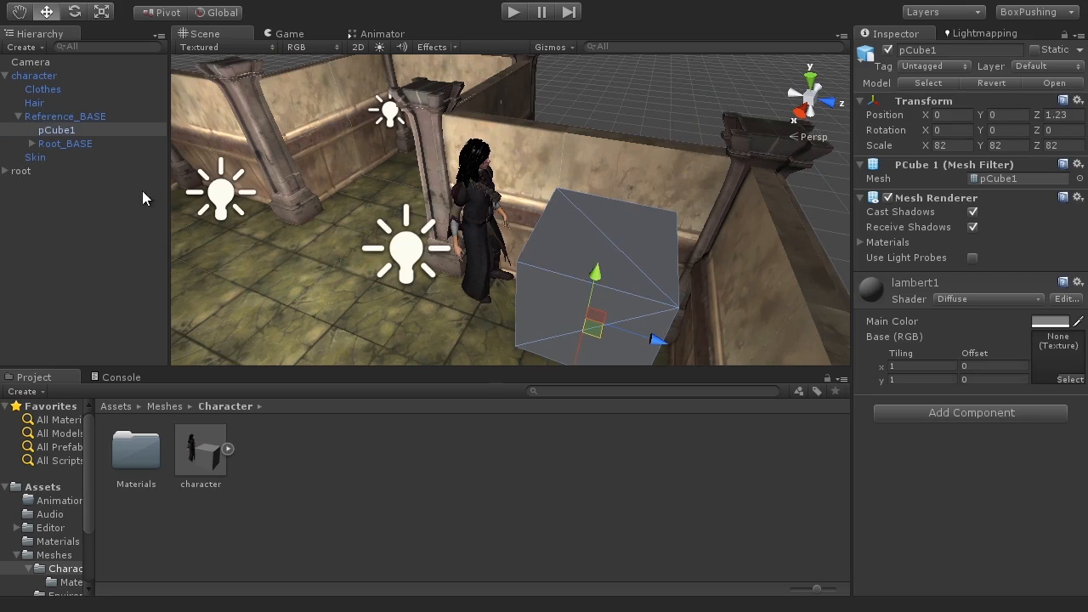
# Step: Expand the Root_BASE bone hierarchy through the hip, femur and spine bones and select L_Knee_BASE
pyautogui.click(77, 144)
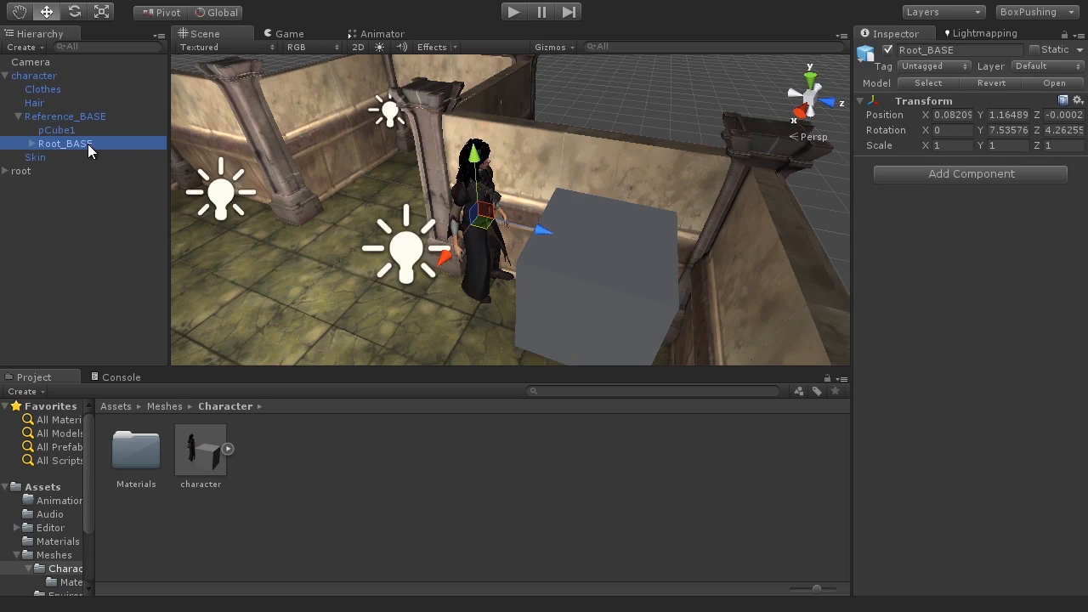
pyautogui.click(31, 143)
pyautogui.click(66, 159)
pyautogui.click(71, 174)
pyautogui.click(45, 171)
pyautogui.click(58, 182)
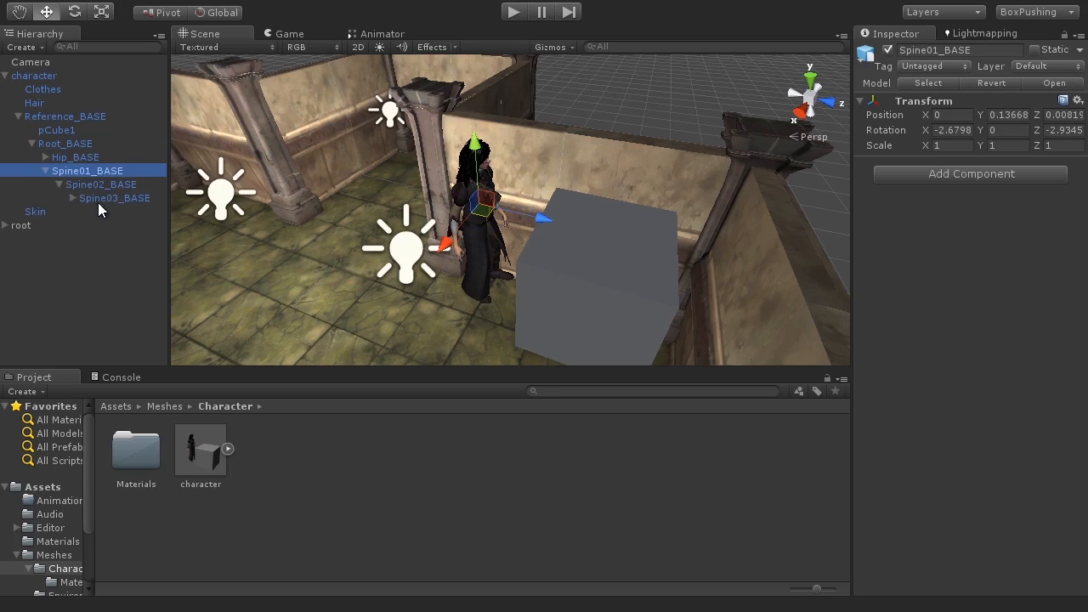
pyautogui.click(45, 157)
pyautogui.click(94, 171)
pyautogui.click(59, 171)
pyautogui.click(102, 184)
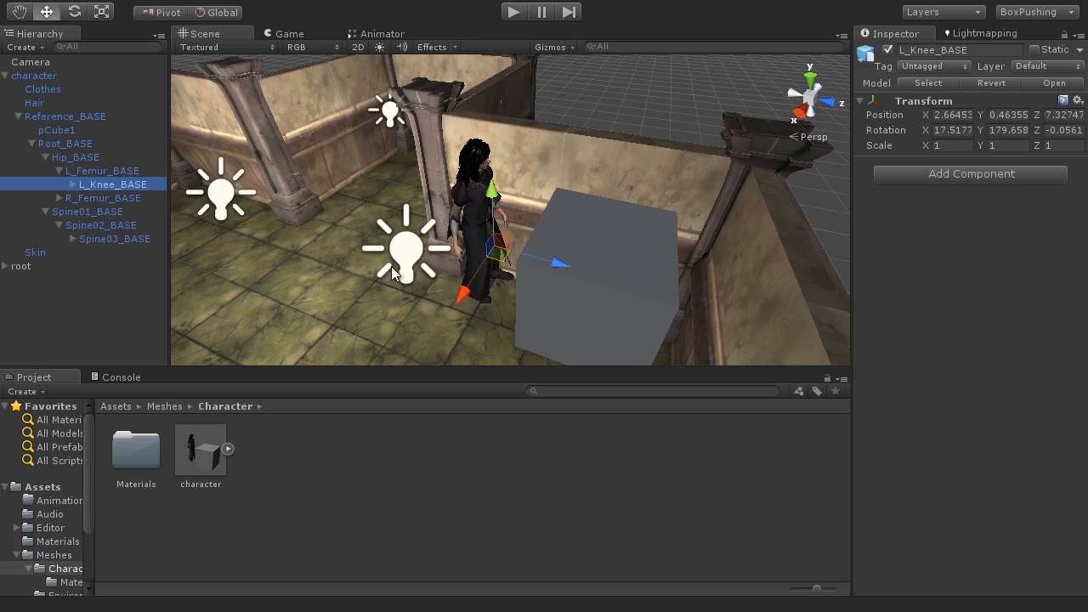
# Step: Focus and orbit the Scene view around the left knee bone to examine it on the character
pyautogui.press('f')
pyautogui.scroll(5, 537, 268)
pyautogui.moveTo(539, 270); pyautogui.dragTo(518, 244, button='middle')
pyautogui.scroll(3, 516, 243)
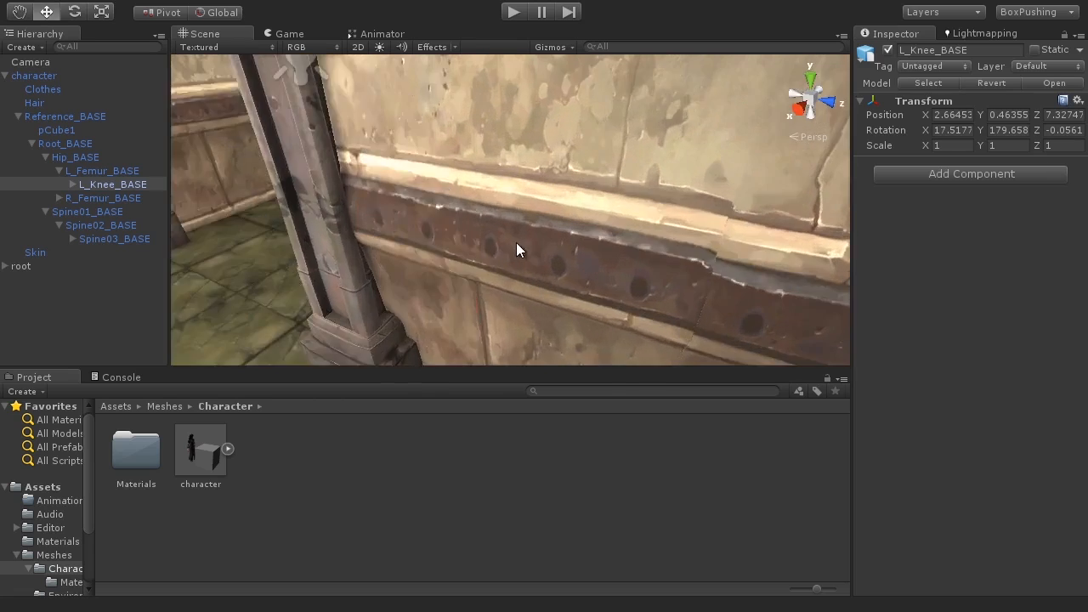
pyautogui.scroll(-10, 510, 243)
pyautogui.scroll(5, 496, 243)
pyautogui.scroll(2, 495, 243)
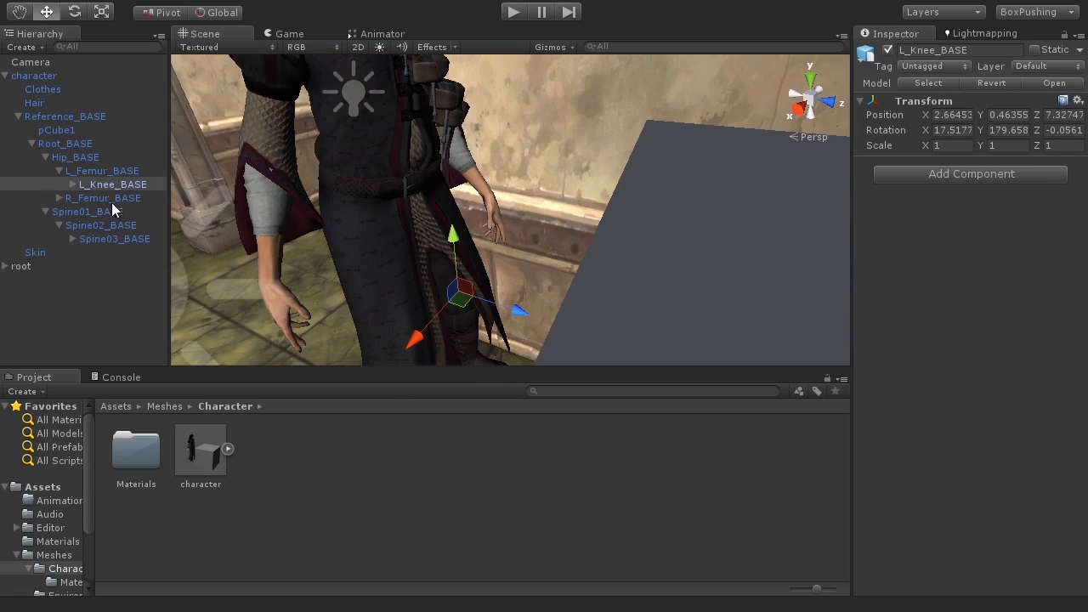
pyautogui.moveTo(510, 311); pyautogui.dragTo(440, 285)
pyautogui.moveTo(513, 302); pyautogui.dragTo(474, 284)
pyautogui.hotkey('shift', 'space')
pyautogui.keyDown('alt'); pyautogui.moveTo(505, 362); pyautogui.dragTo(596, 384); pyautogui.keyUp('alt')
pyautogui.scroll(-10, 586, 383)
pyautogui.scroll(8, 583, 382)
pyautogui.moveTo(498, 361); pyautogui.dragTo(535, 362)
pyautogui.click(534, 362)
pyautogui.hotkey('shift', 'space')
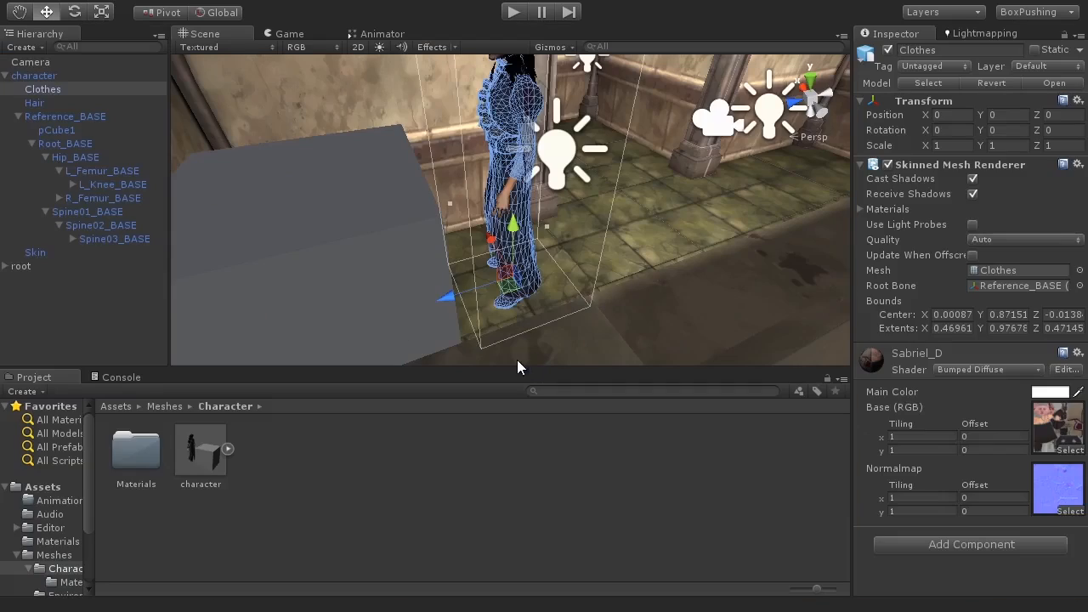
# Step: Select the R_Femur_BASE, L_Femur_BASE and L_Knee_BASE bones in turn to compare them in the view
pyautogui.click(119, 197)
pyautogui.moveTo(491, 165)
pyautogui.mouseDown()
pyautogui.moveTo(429, 164)
pyautogui.moveTo(556, 140)
pyautogui.moveTo(393, 165)
pyautogui.moveTo(541, 137)
pyautogui.moveTo(556, 146)
pyautogui.moveTo(460, 151)
pyautogui.moveTo(404, 168)
pyautogui.moveTo(485, 143)
pyautogui.moveTo(472, 160)
pyautogui.mouseUp()
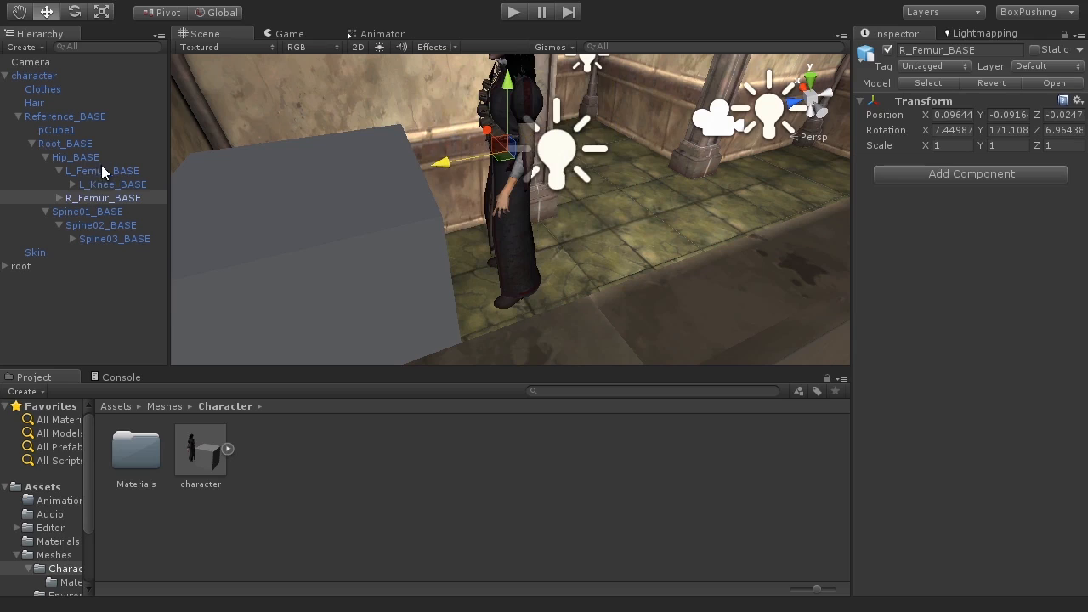
pyautogui.click(99, 171)
pyautogui.click(119, 186)
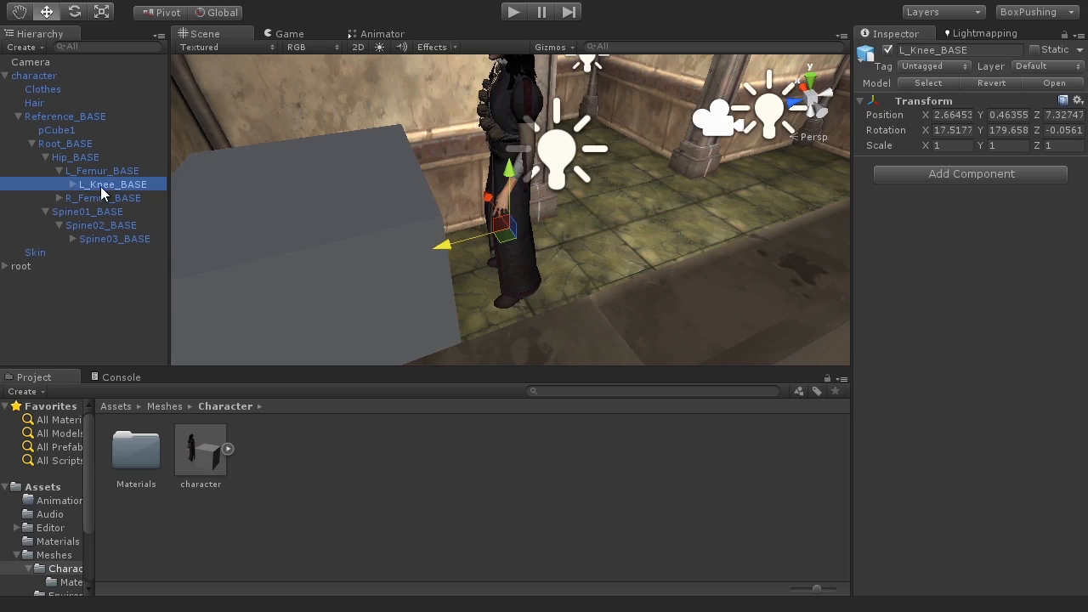
# Step: Delete the character object from the scene
pyautogui.click(6, 76)
pyautogui.click(76, 78)
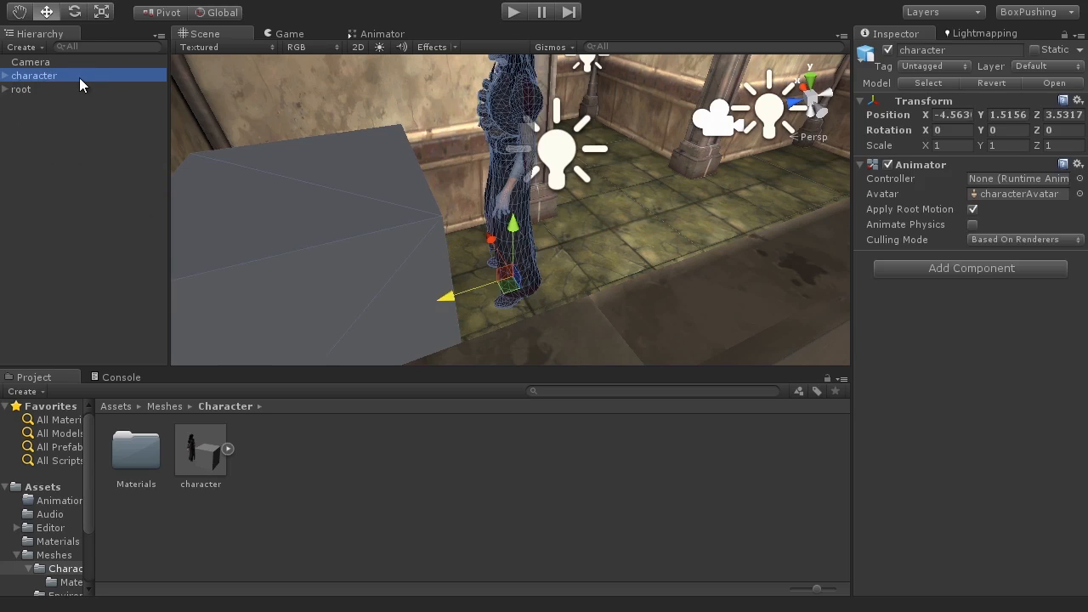
pyautogui.press('Delete')
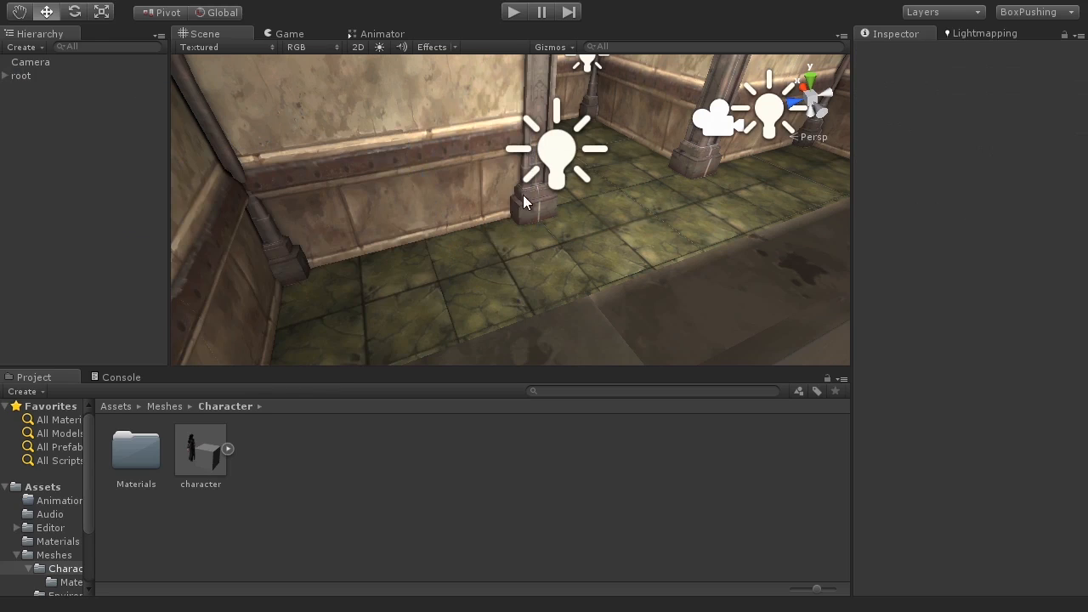
# Step: Set the character model's Animation Type to Humanoid and apply the import settings
pyautogui.click(202, 454)
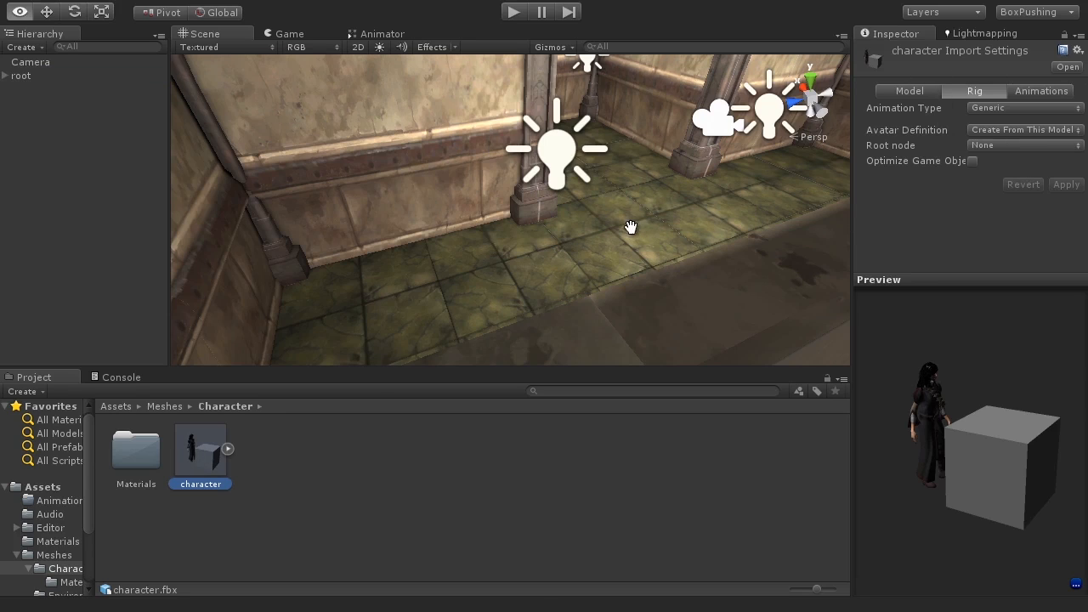
pyautogui.keyDown('alt'); pyautogui.moveTo(631, 226); pyautogui.dragTo(527, 241); pyautogui.keyUp('alt')
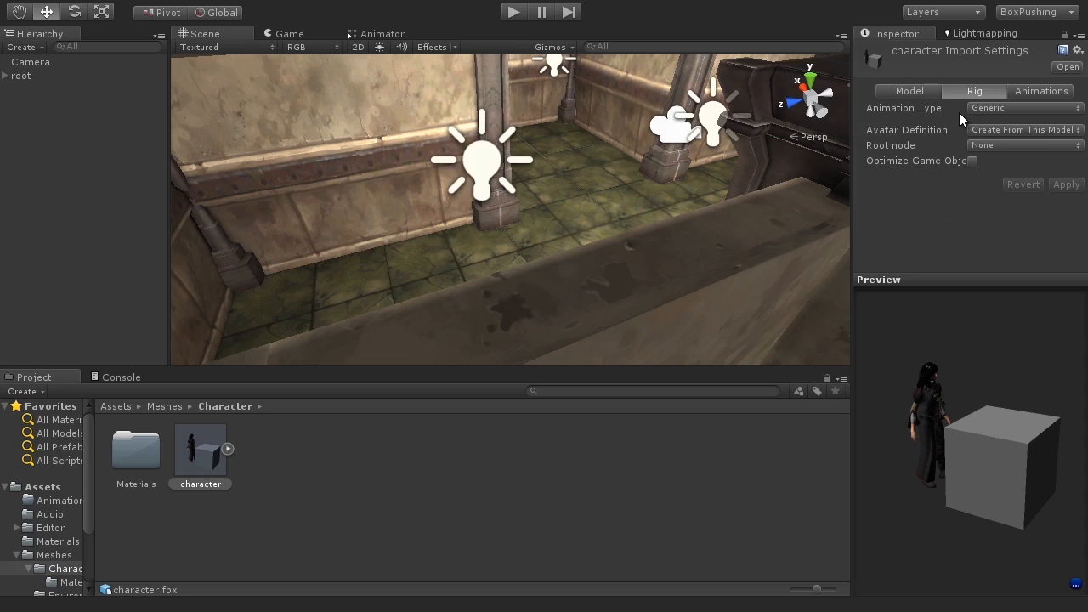
pyautogui.click(1007, 107)
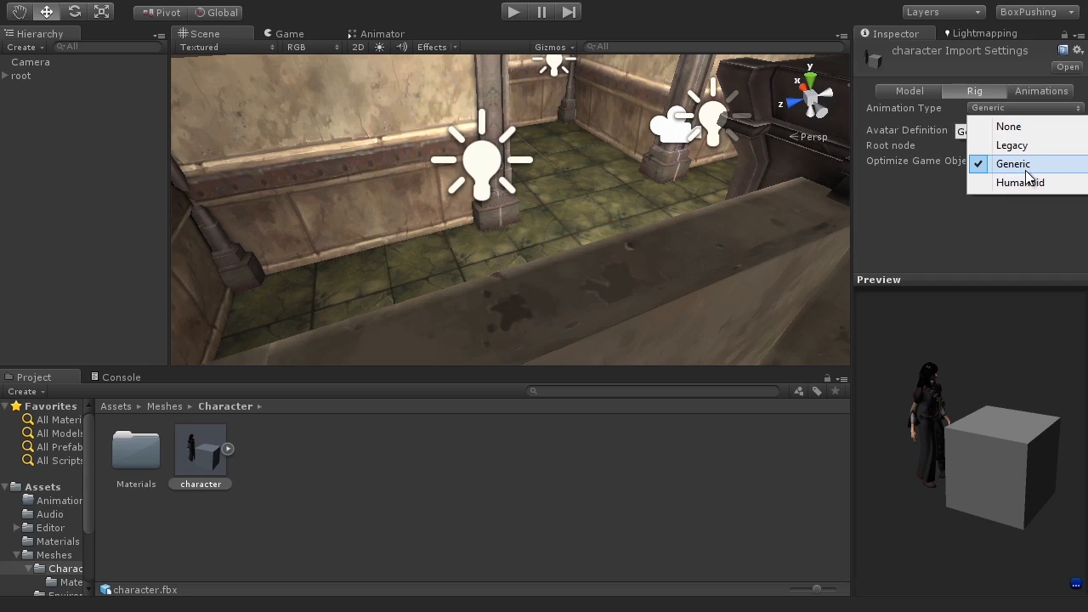
pyautogui.moveTo(954, 428); pyautogui.dragTo(939, 411)
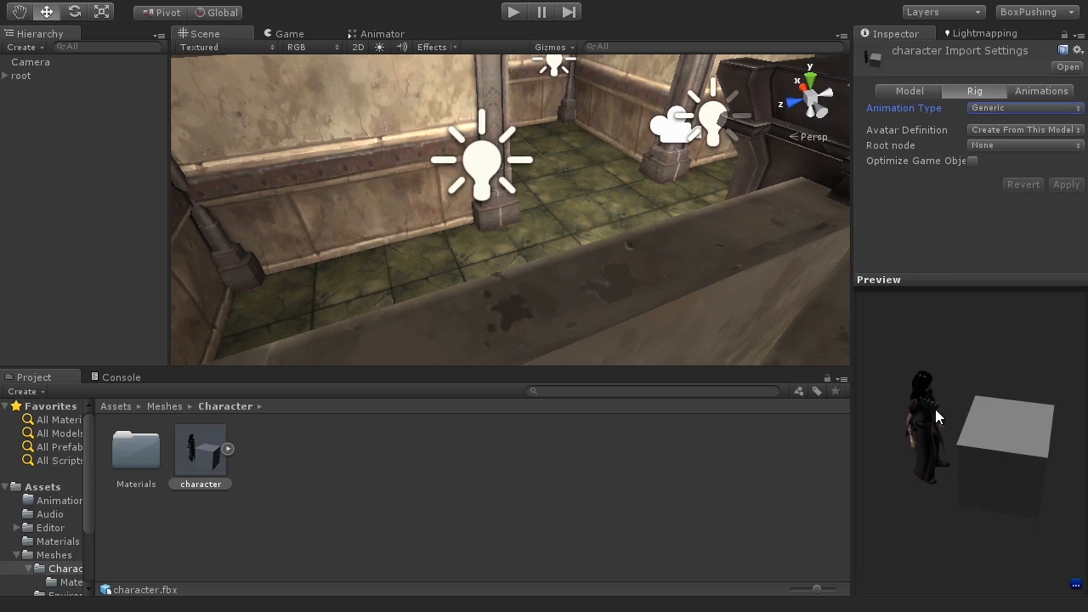
pyautogui.moveTo(944, 407); pyautogui.dragTo(952, 301)
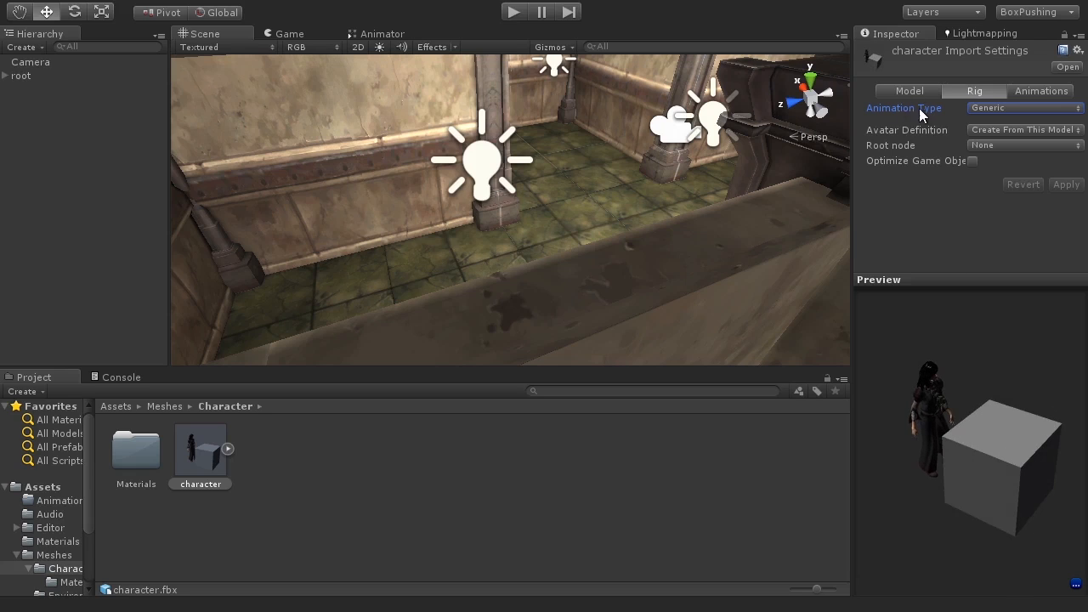
pyautogui.click(993, 106)
pyautogui.click(996, 182)
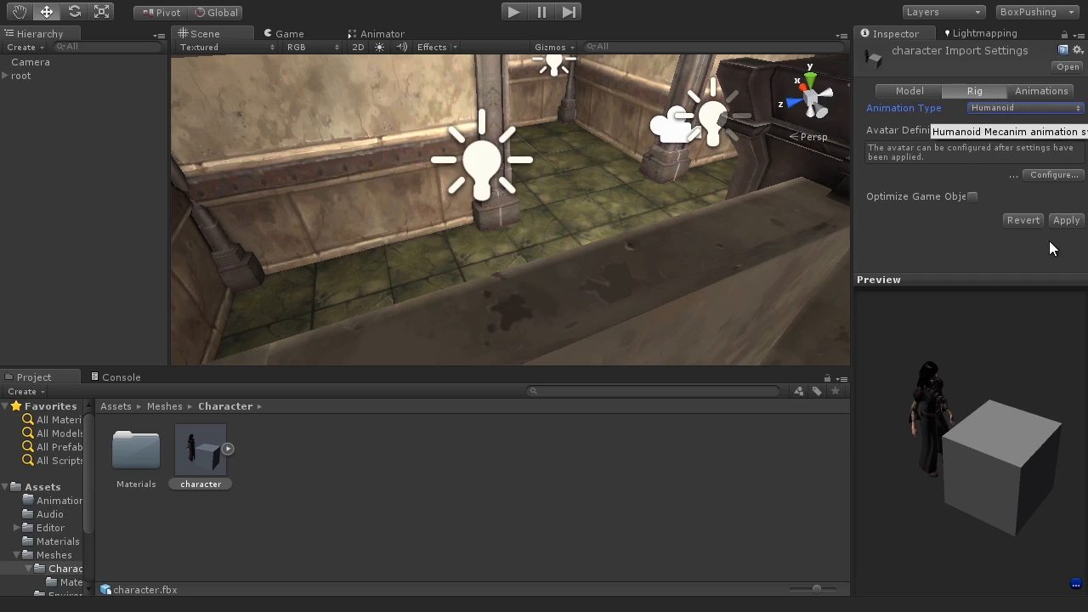
pyautogui.click(1065, 220)
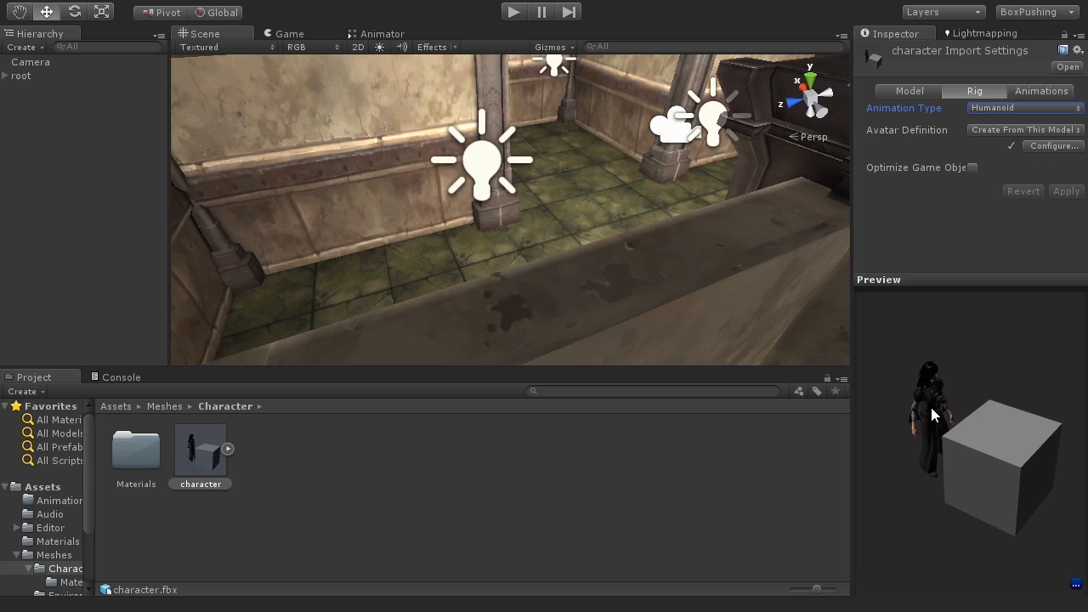
# Step: Open the avatar configuration for the character model
pyautogui.moveTo(951, 443); pyautogui.dragTo(965, 462)
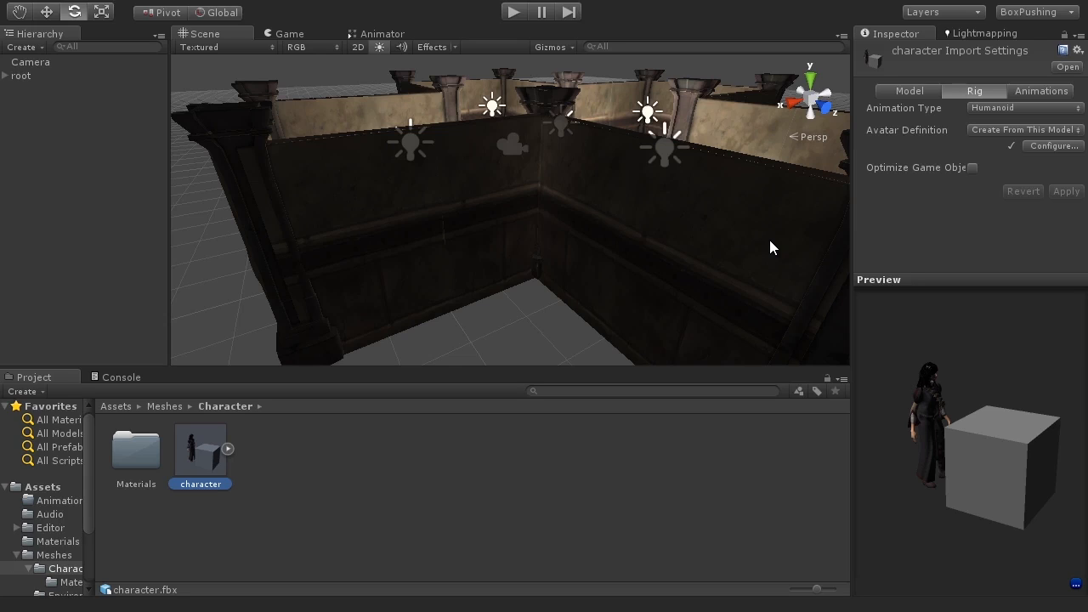
pyautogui.click(227, 449)
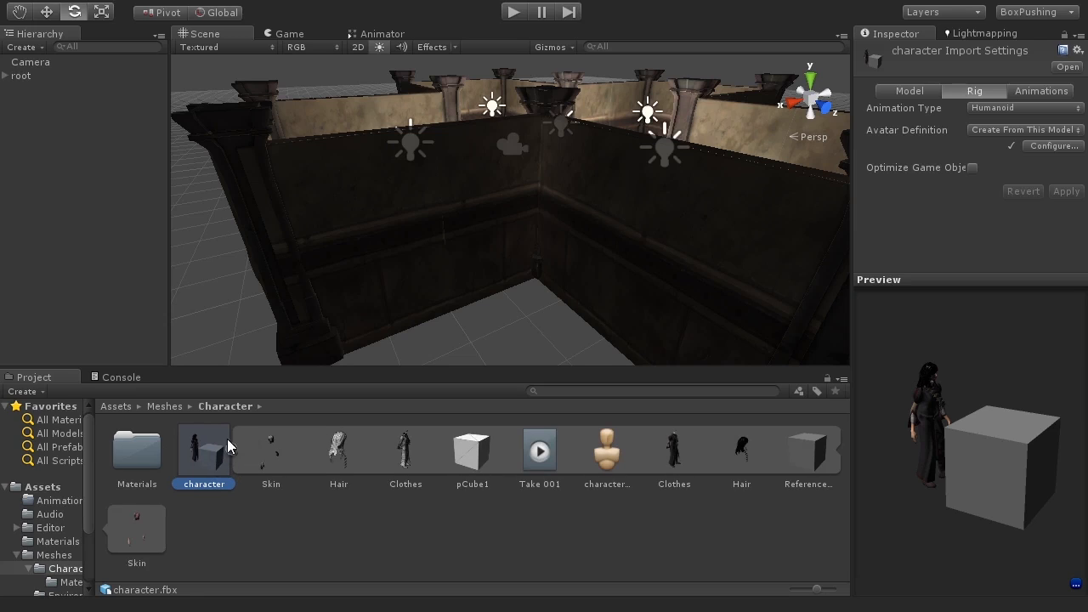
pyautogui.click(231, 449)
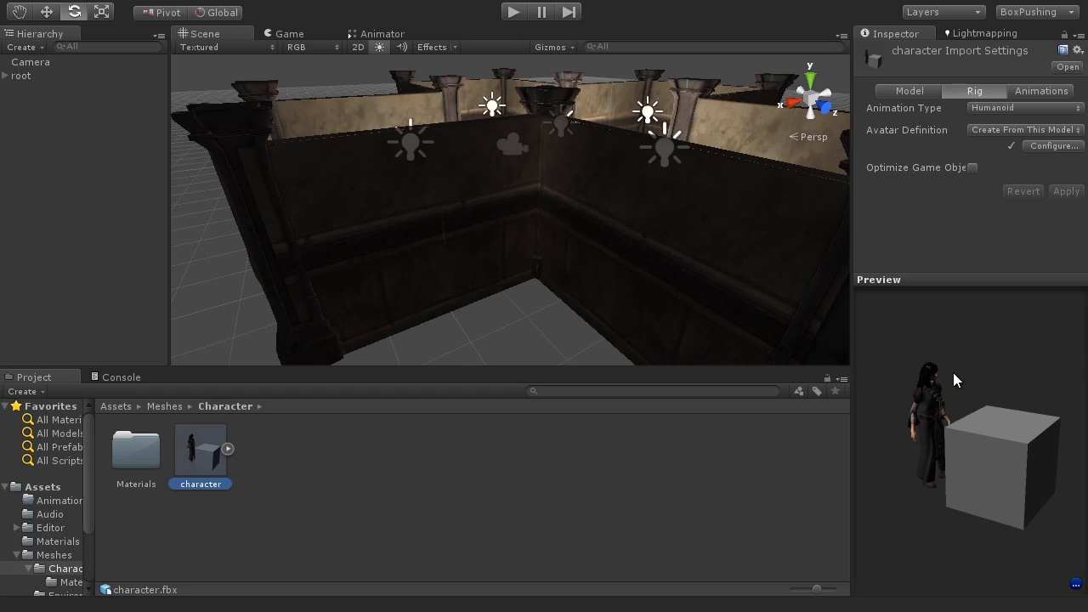
pyautogui.click(1052, 146)
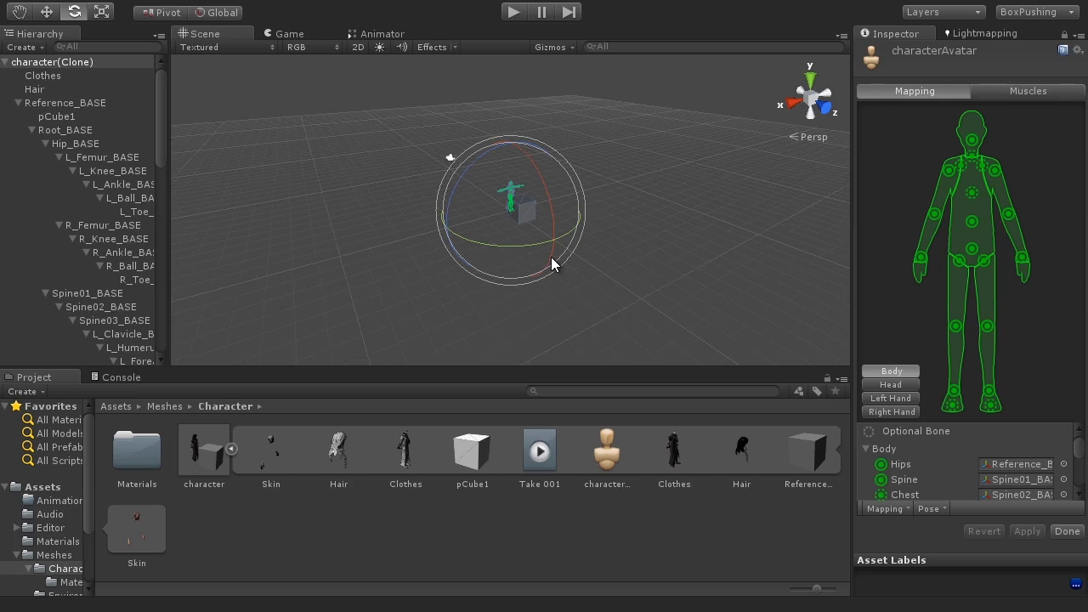
# Step: Examine the avatar skeleton in the Scene view and the body bone mapping list
pyautogui.scroll(5, 551, 257)
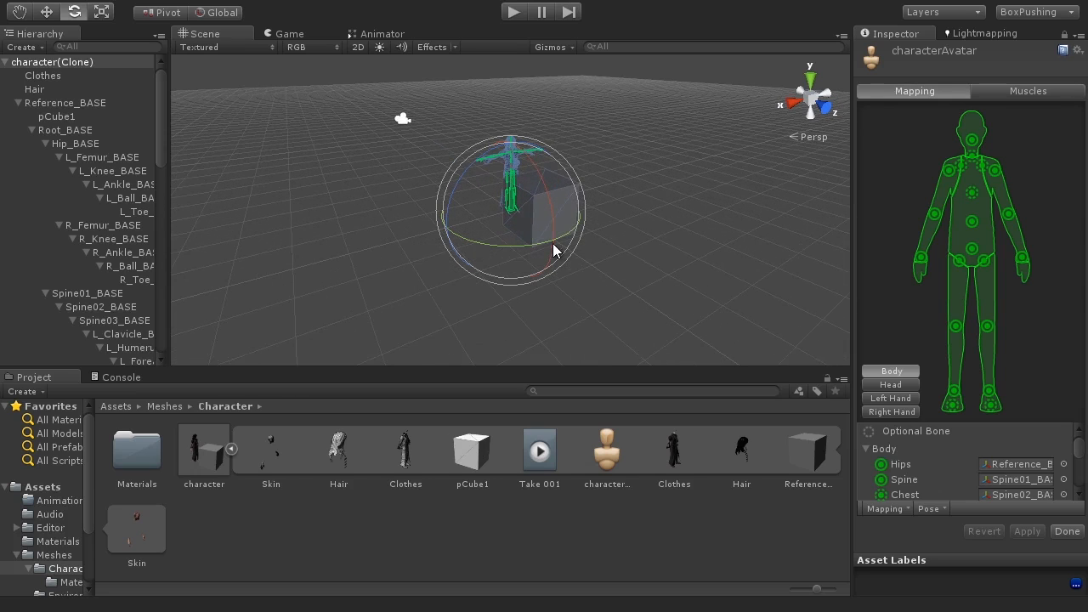
pyautogui.scroll(5, 552, 247)
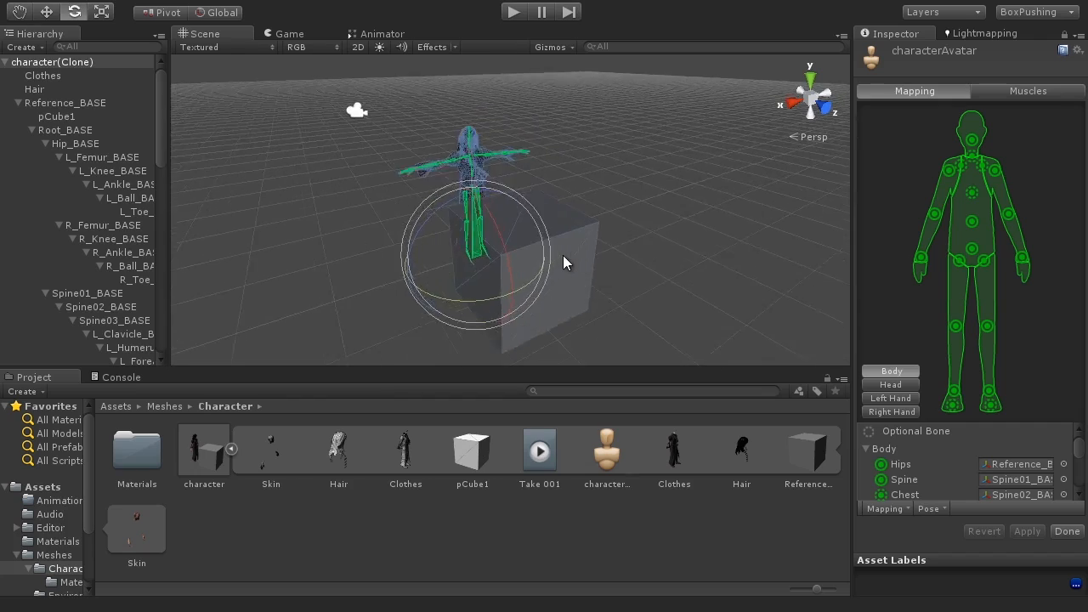
pyautogui.scroll(4, 563, 255)
pyautogui.keyDown('alt'); pyautogui.moveTo(600, 254); pyautogui.dragTo(481, 237); pyautogui.keyUp('alt')
pyautogui.press('e')
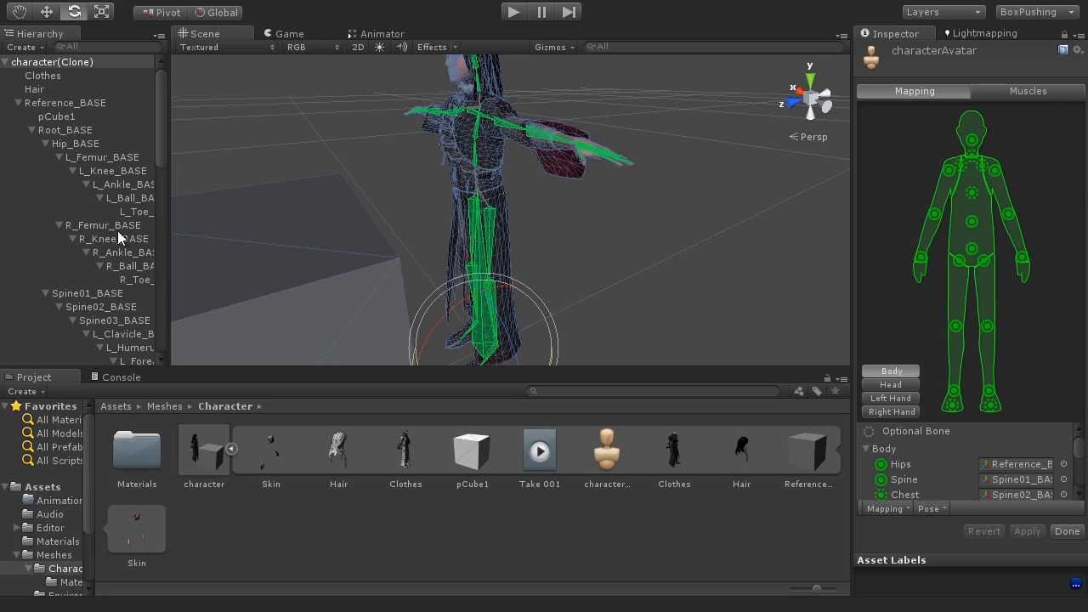
pyautogui.scroll(-2, 549, 207)
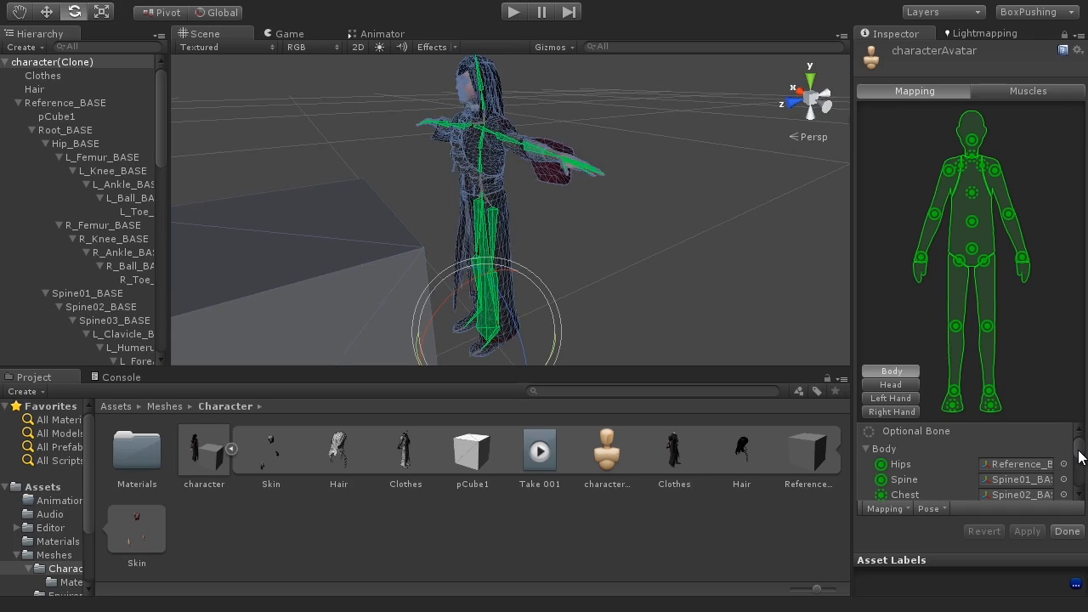
pyautogui.scroll(-1, 1080, 456)
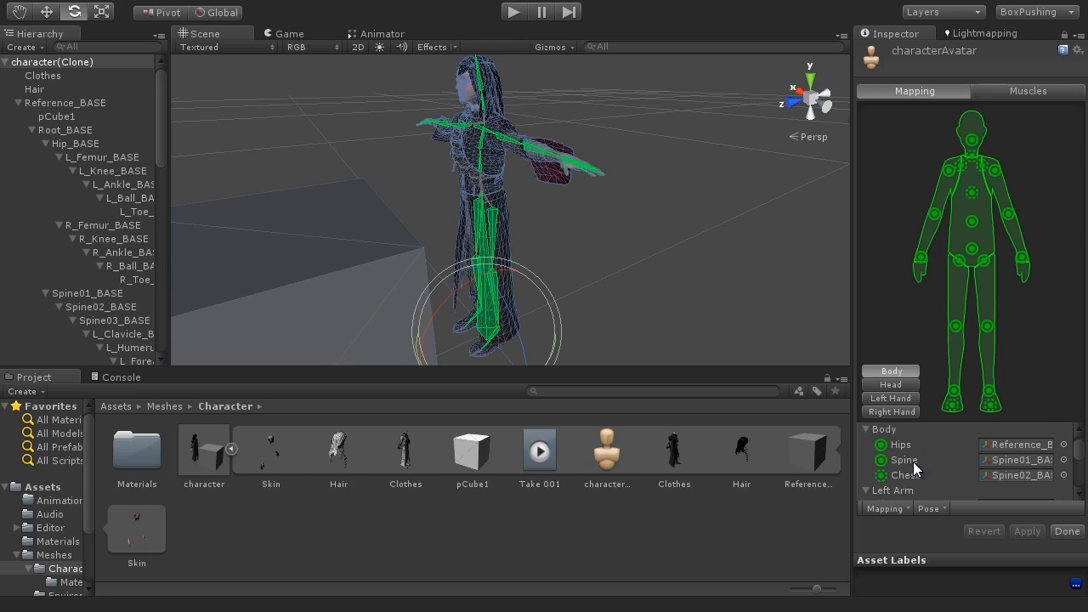
pyautogui.scroll(-3, 906, 474)
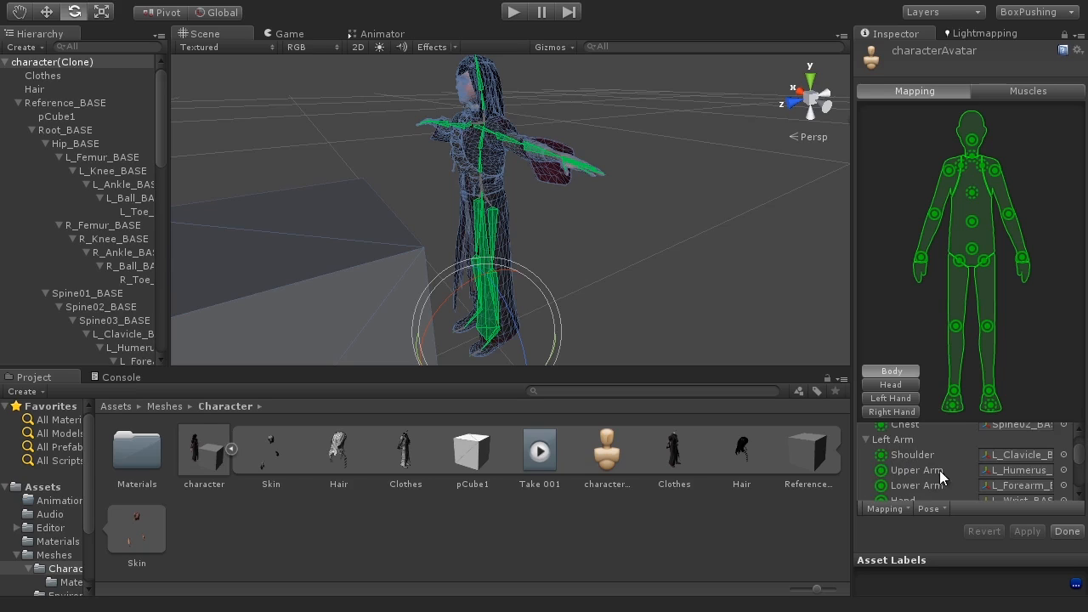
# Step: Select the left Upper Arm bone from the avatar mapping and rotate the arm down out of the T pose
pyautogui.click(1017, 457)
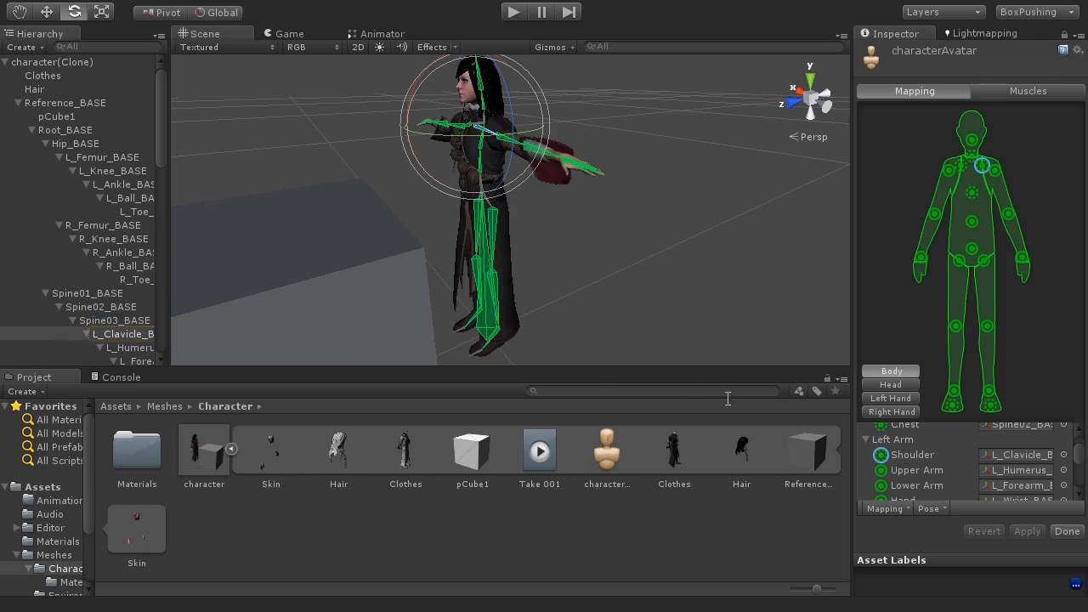
pyautogui.click(997, 471)
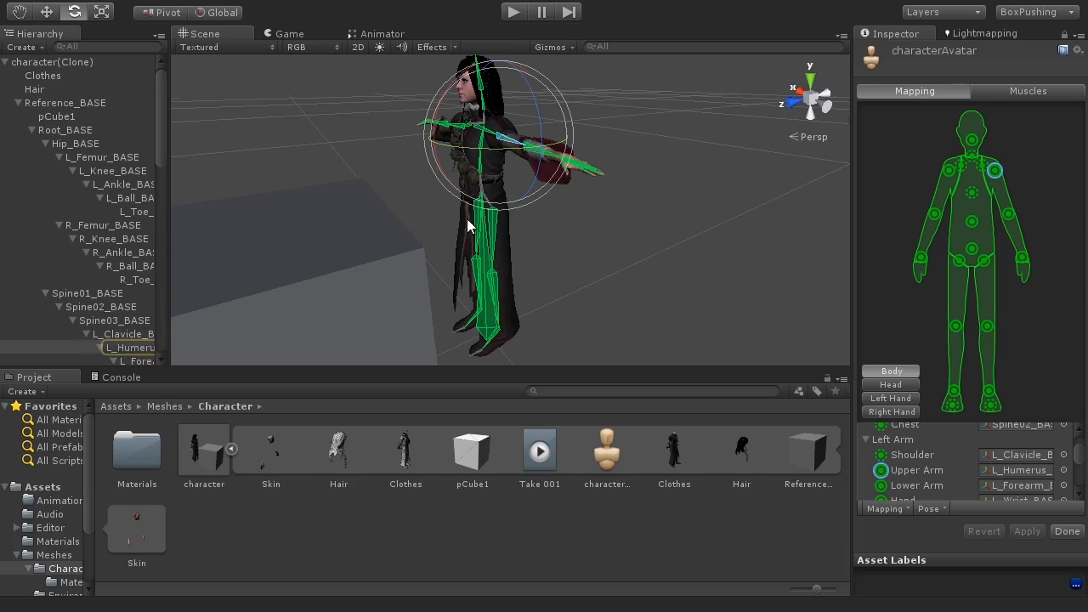
pyautogui.press('alt')
pyautogui.keyDown('alt'); pyautogui.moveTo(527, 168); pyautogui.dragTo(670, 209); pyautogui.keyUp('alt')
pyautogui.scroll(1, 561, 176)
pyautogui.scroll(-1, 561, 176)
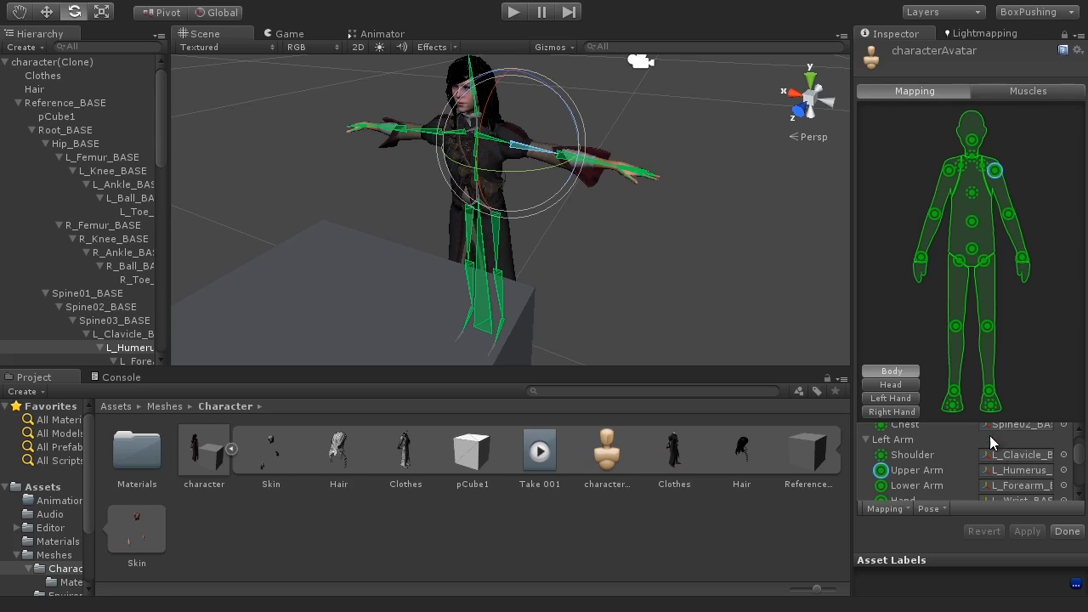
pyautogui.keyDown('alt'); pyautogui.moveTo(544, 146); pyautogui.dragTo(552, 223); pyautogui.keyUp('alt')
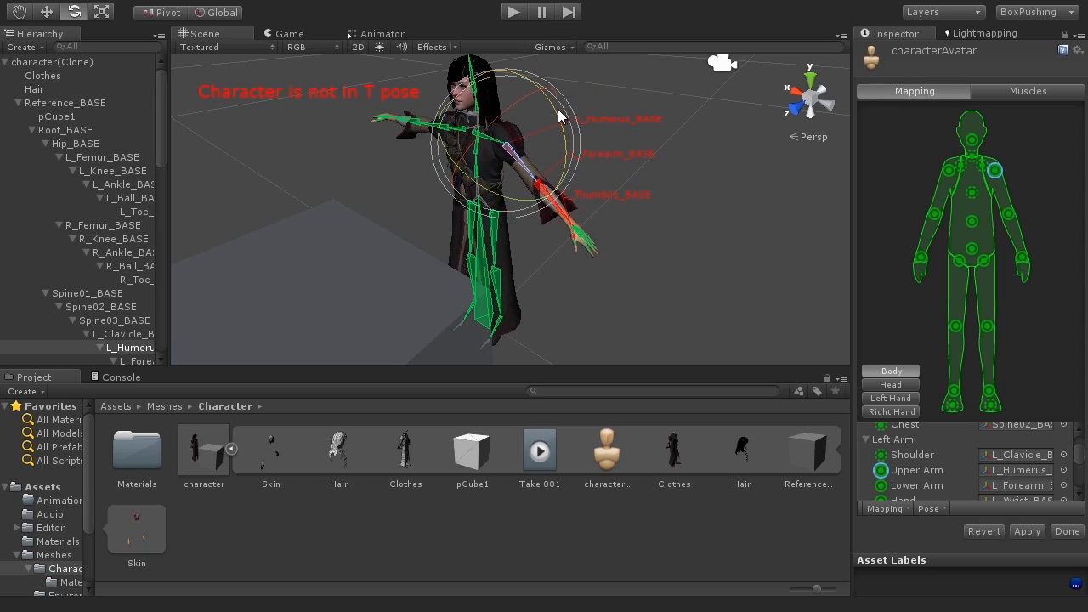
pyautogui.keyDown('alt'); pyautogui.moveTo(623, 266); pyautogui.dragTo(493, 169); pyautogui.keyUp('alt')
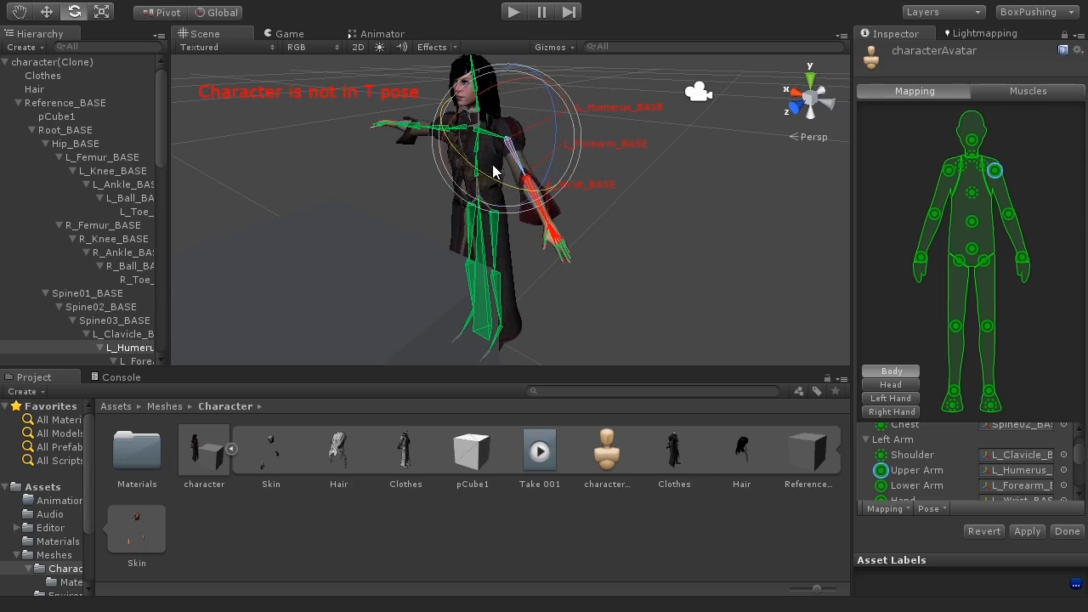
# Step: Rotate the left lower arm and other bones further out of the T pose
pyautogui.click(535, 202)
pyautogui.moveTo(519, 203); pyautogui.dragTo(384, 148)
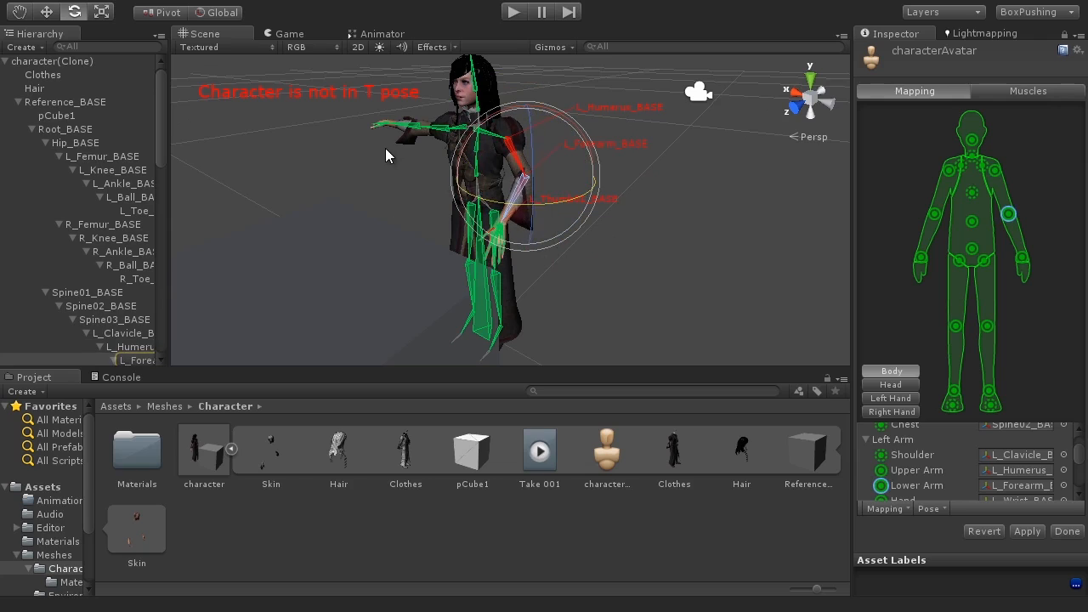
pyautogui.click(490, 110)
pyautogui.moveTo(540, 102); pyautogui.dragTo(474, 82)
pyautogui.keyDown('alt'); pyautogui.moveTo(520, 209); pyautogui.dragTo(293, 249); pyautogui.keyUp('alt')
pyautogui.click(504, 175)
pyautogui.keyDown('alt'); pyautogui.moveTo(646, 317); pyautogui.dragTo(500, 275); pyautogui.keyUp('alt')
pyautogui.click(502, 270)
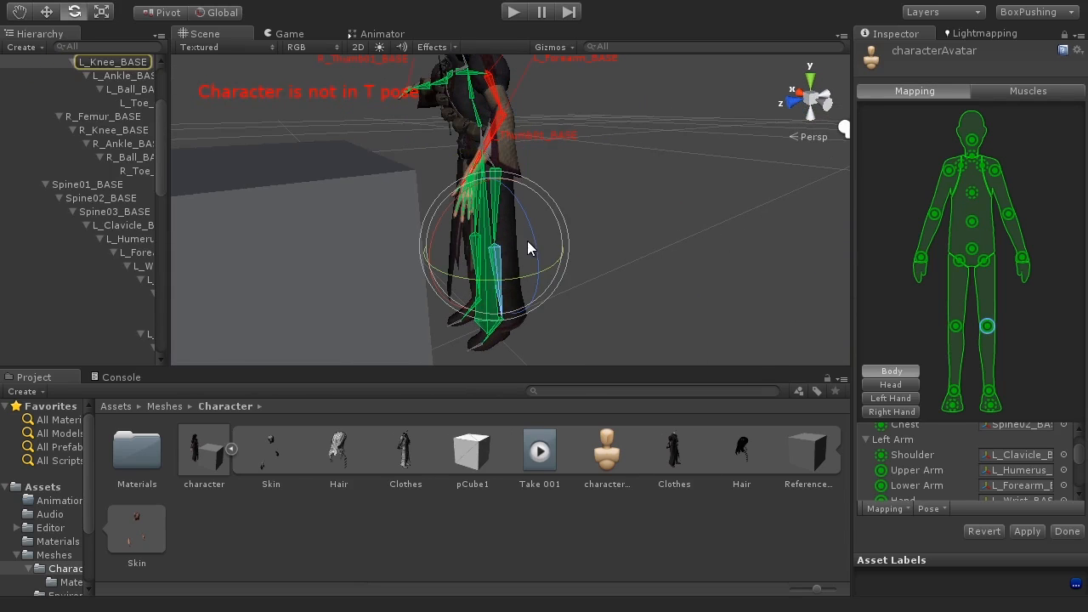
# Step: Move the left knee bone with the Move tool to displace the leg
pyautogui.press('w')
pyautogui.moveTo(503, 255); pyautogui.dragTo(546, 255)
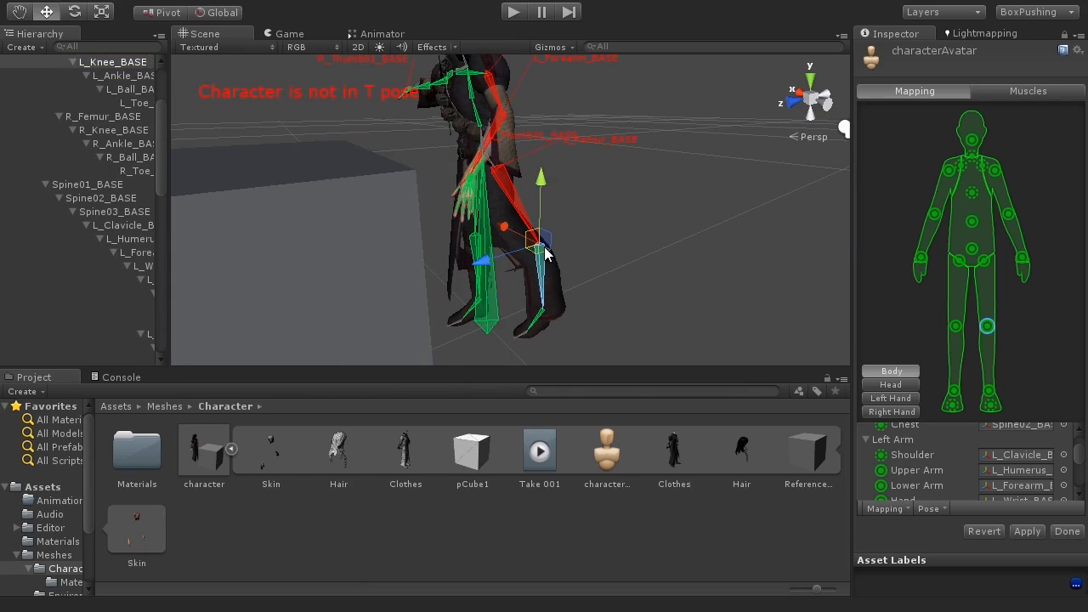
pyautogui.scroll(-10, 514, 215)
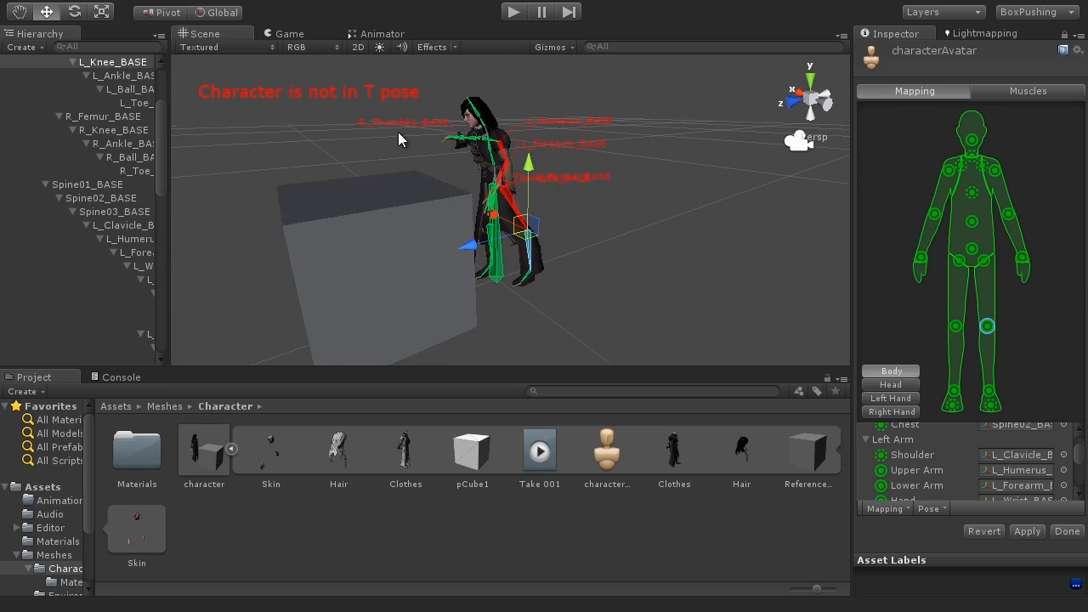
pyautogui.click(492, 245)
pyautogui.click(527, 249)
pyautogui.moveTo(635, 253); pyautogui.dragTo(681, 256)
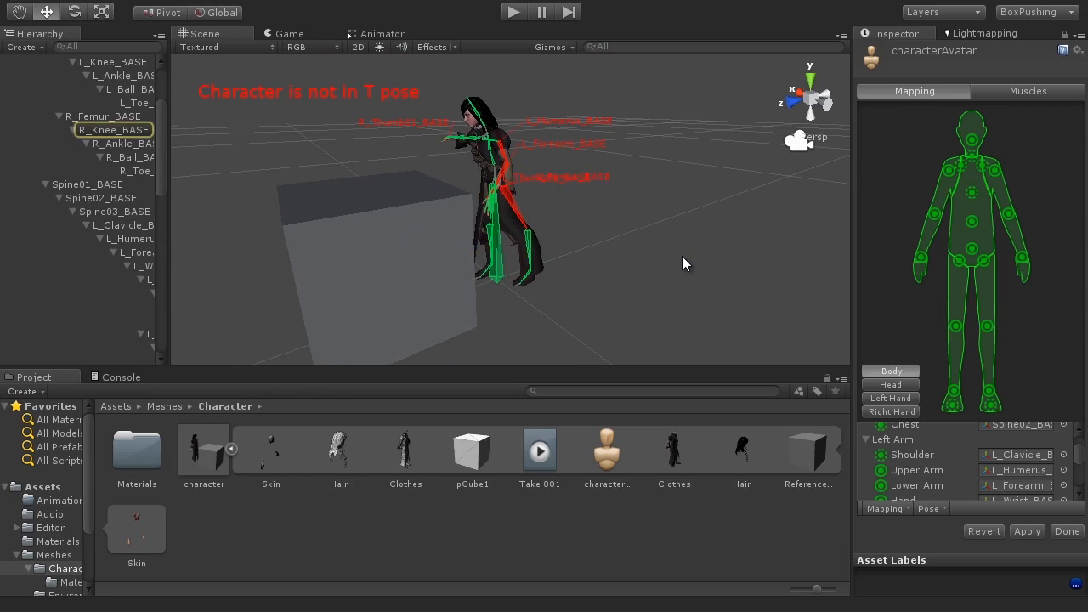
# Step: Enforce the T-pose on the avatar skeleton and revert the avatar's pending changes
pyautogui.click(934, 508)
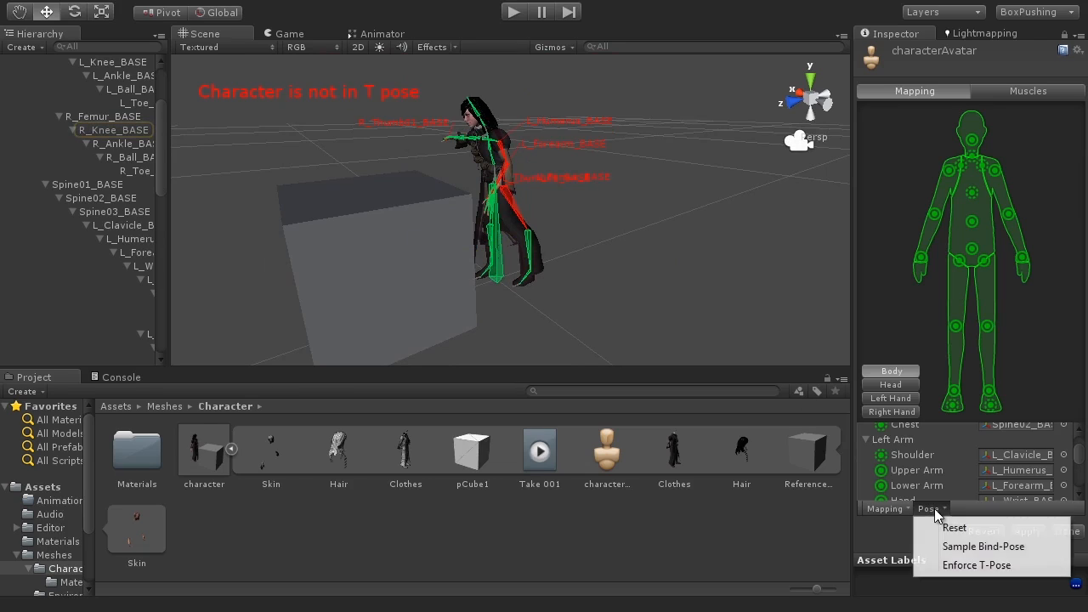
pyautogui.click(977, 565)
pyautogui.keyDown('alt'); pyautogui.moveTo(664, 272); pyautogui.dragTo(715, 275); pyautogui.keyUp('alt')
pyautogui.scroll(8, 485, 204)
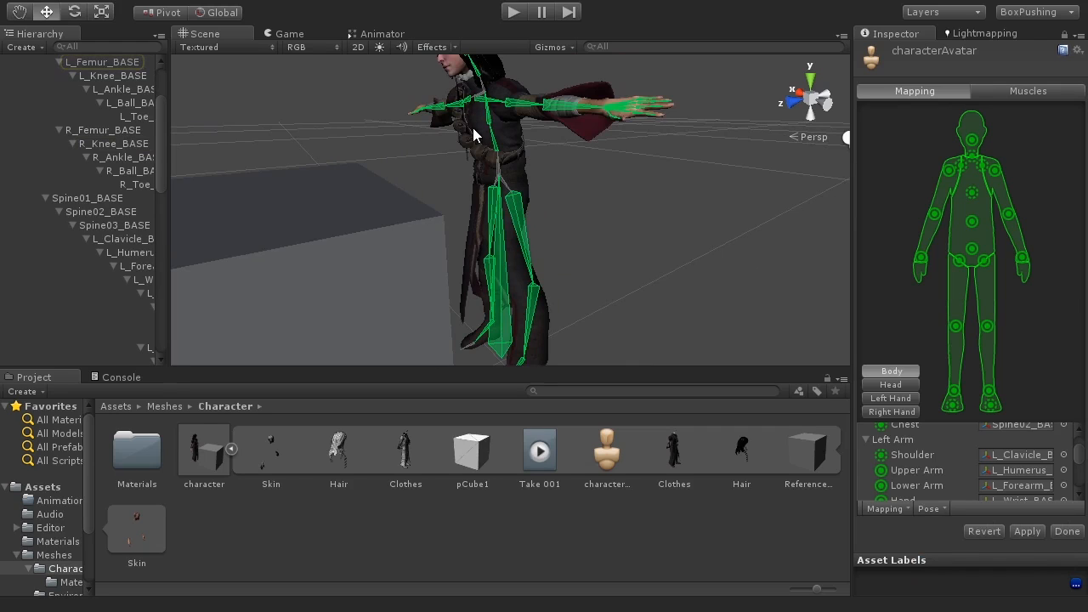
pyautogui.scroll(-6, 512, 149)
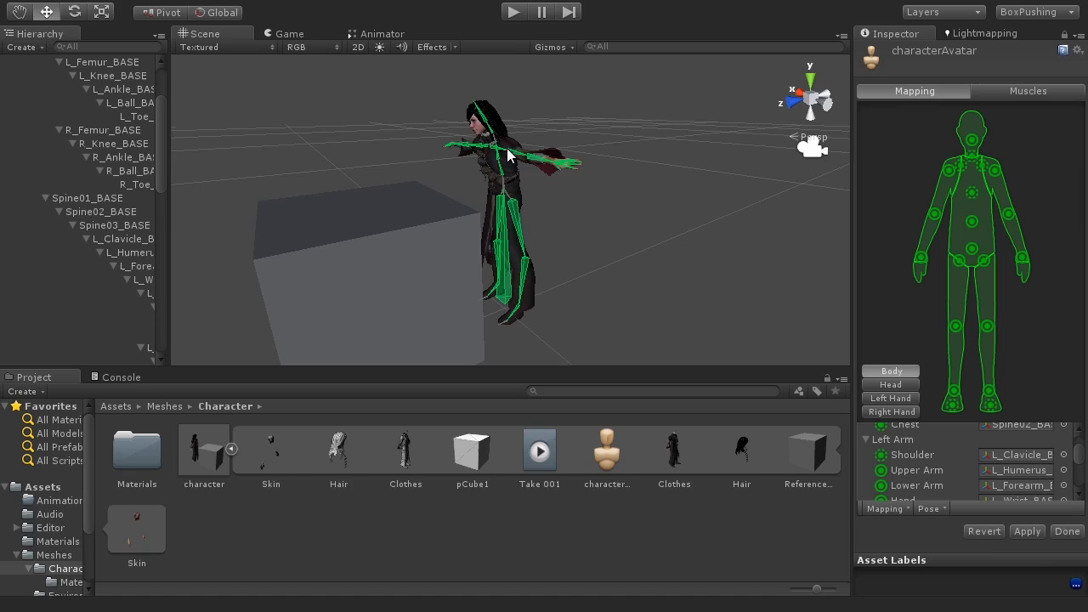
pyautogui.click(982, 531)
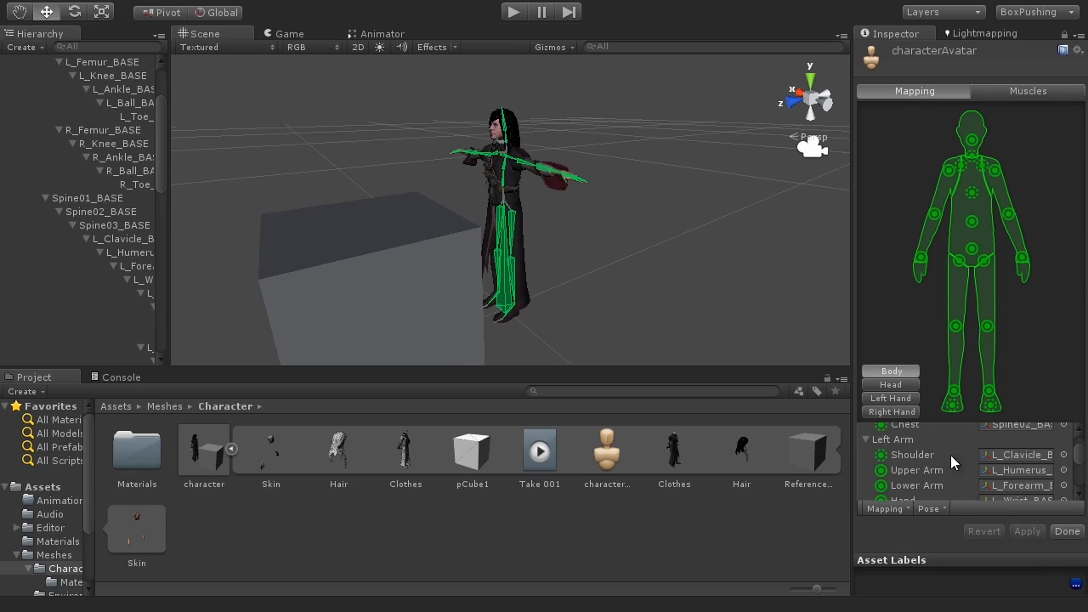
# Step: Examine the left clavicle bone and the body mapping list while orbiting around the skeleton
pyautogui.moveTo(364, 163)
pyautogui.keyDown('alt'); pyautogui.mouseDown()
pyautogui.moveTo(467, 195)
pyautogui.moveTo(858, 221)
pyautogui.moveTo(926, 190)
pyautogui.moveTo(498, 85)
pyautogui.moveTo(368, 155)
pyautogui.mouseUp(); pyautogui.keyUp('alt')
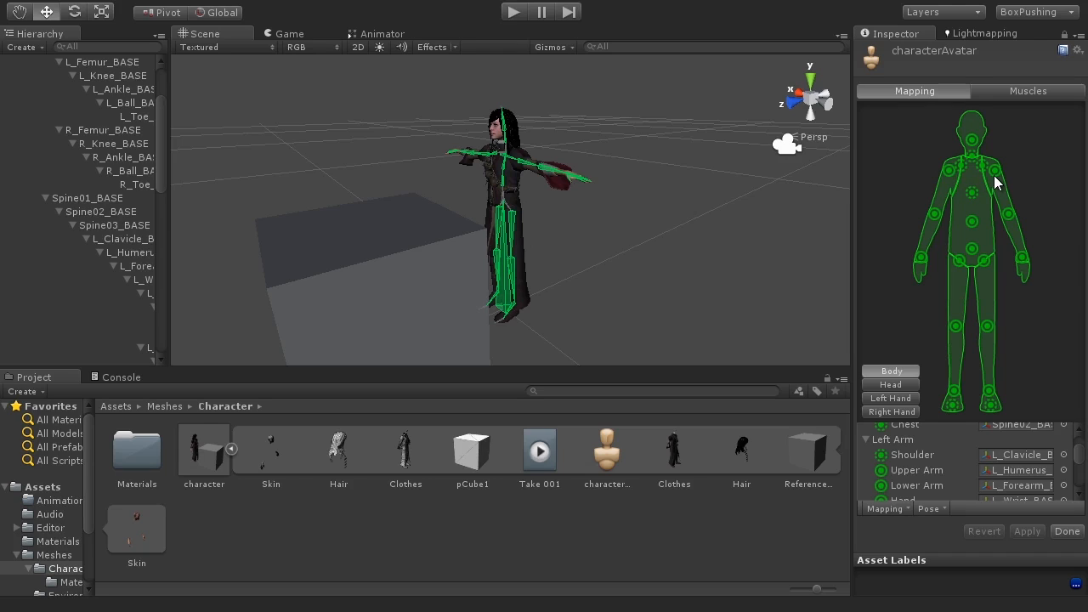
pyautogui.click(121, 239)
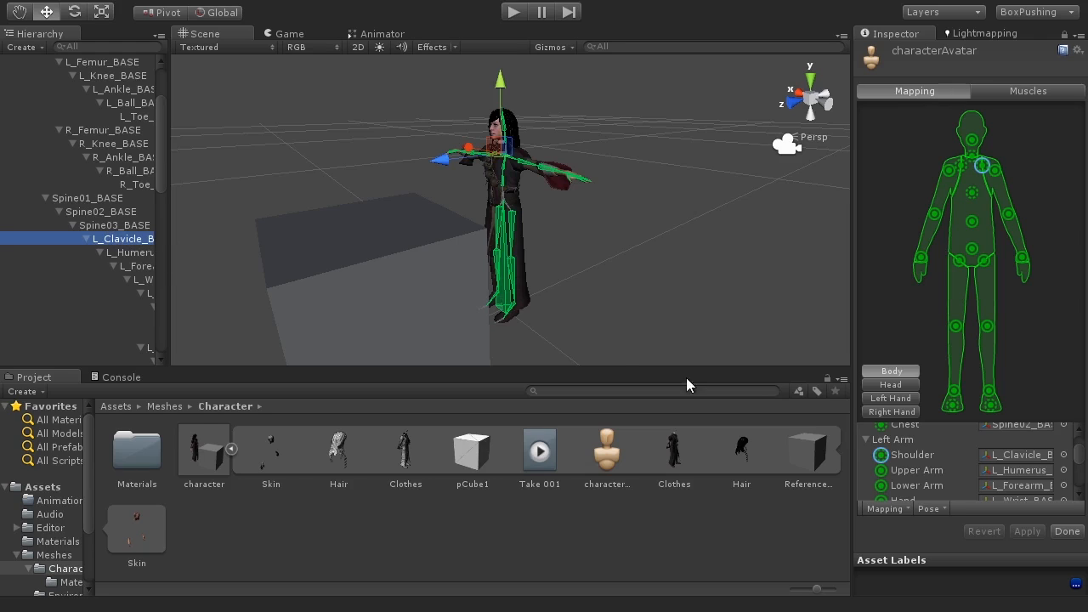
pyautogui.moveTo(1079, 455); pyautogui.dragTo(1084, 487)
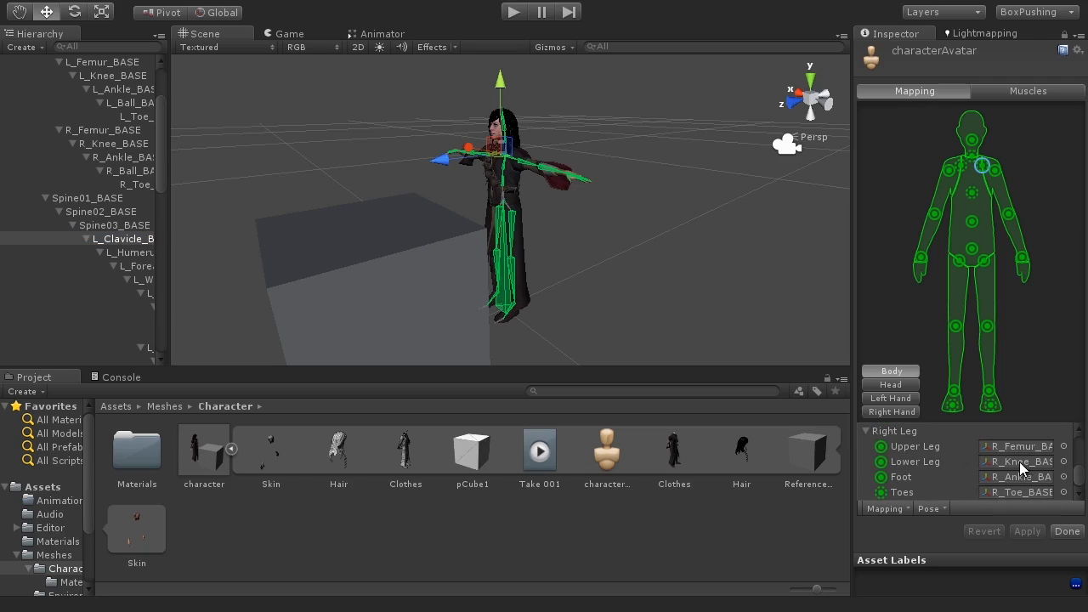
pyautogui.moveTo(1077, 478); pyautogui.dragTo(1076, 452)
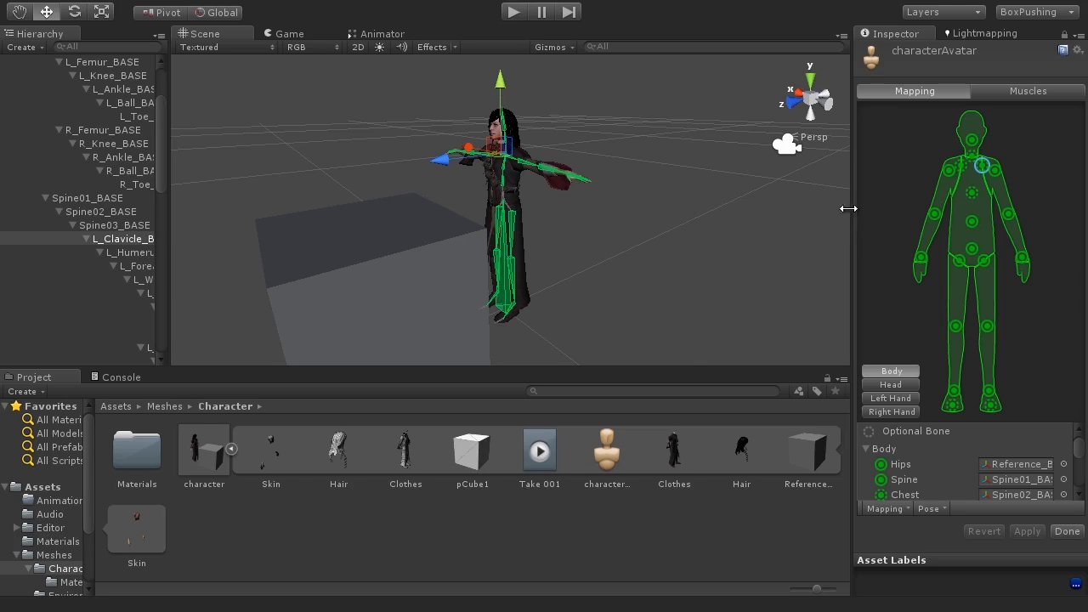
pyautogui.keyDown('alt'); pyautogui.moveTo(498, 238); pyautogui.dragTo(707, 274); pyautogui.keyUp('alt')
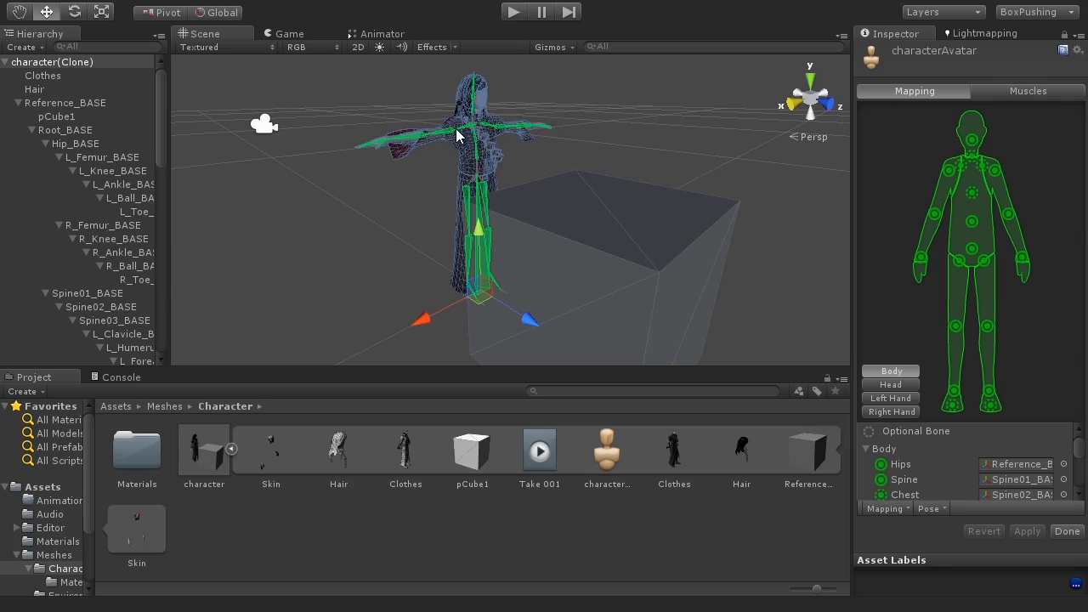
pyautogui.scroll(5, 478, 168)
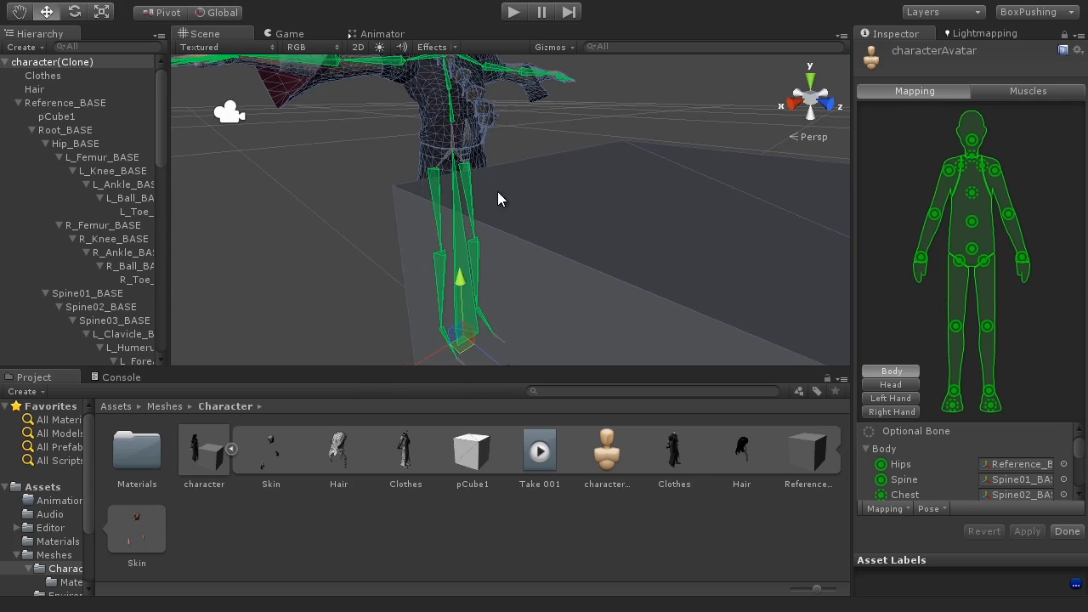
pyautogui.moveTo(487, 175); pyautogui.dragTo(575, 230, button='middle')
pyautogui.keyDown('alt'); pyautogui.moveTo(575, 229); pyautogui.dragTo(497, 223); pyautogui.keyUp('alt')
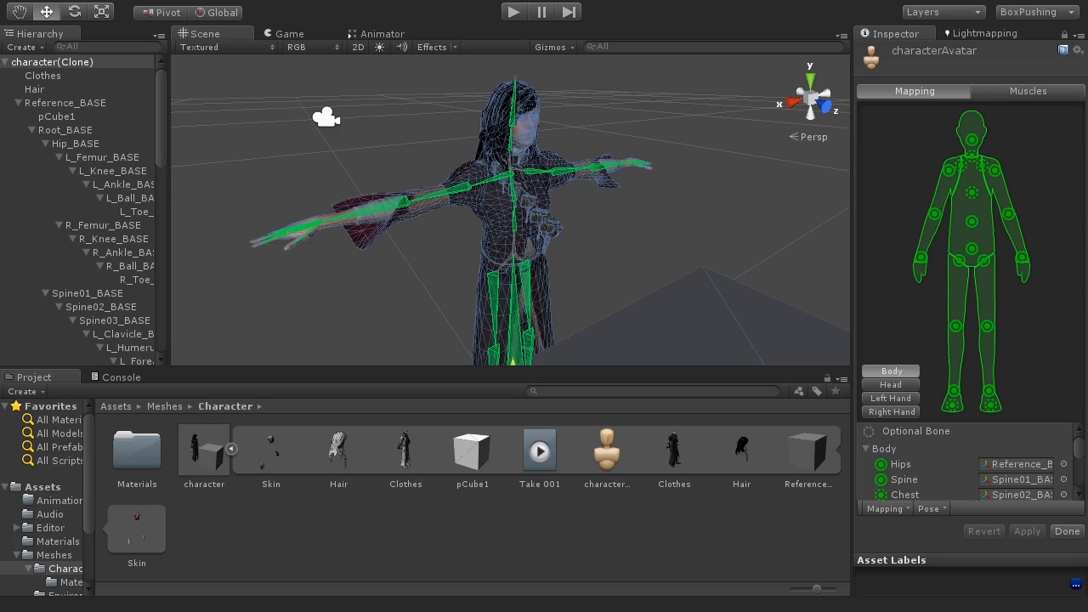
# Step: Open the Muscles settings, preview the Open Close muscle group slider, and reset all preview values
pyautogui.click(1023, 91)
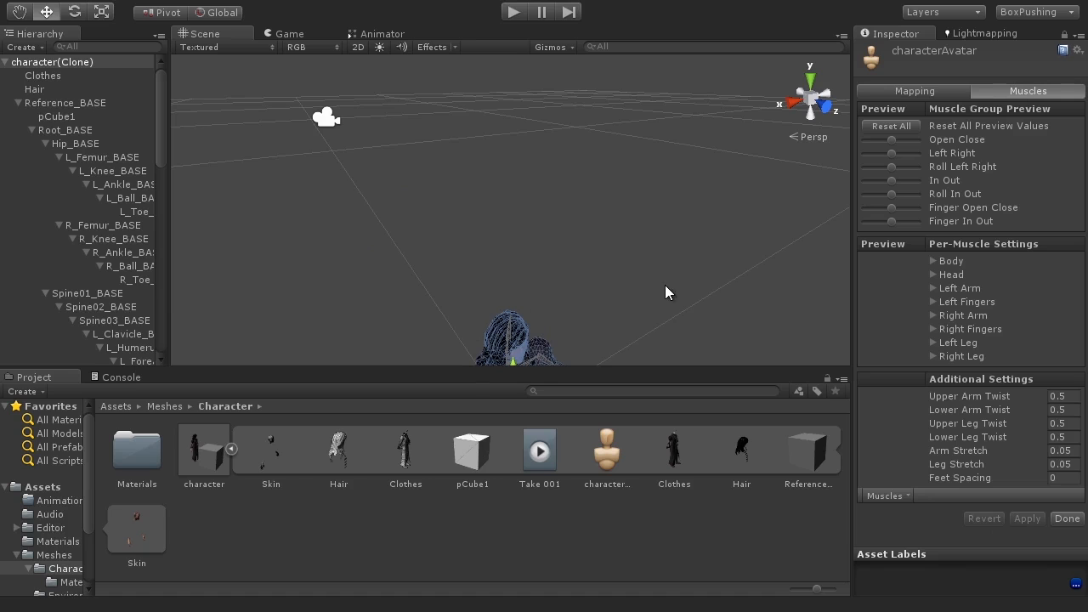
pyautogui.keyDown('alt'); pyautogui.moveTo(633, 320); pyautogui.dragTo(692, 211); pyautogui.keyUp('alt')
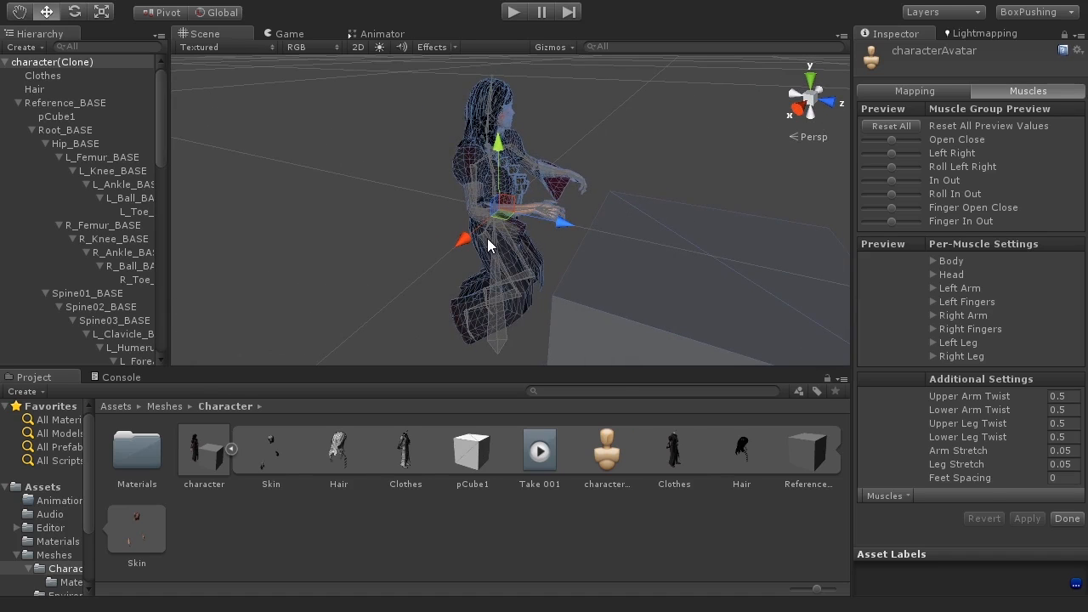
pyautogui.moveTo(546, 284)
pyautogui.keyDown('alt'); pyautogui.mouseDown()
pyautogui.moveTo(831, 271)
pyautogui.moveTo(510, 243)
pyautogui.moveTo(352, 243)
pyautogui.moveTo(342, 263)
pyautogui.moveTo(527, 275)
pyautogui.mouseUp(); pyautogui.keyUp('alt')
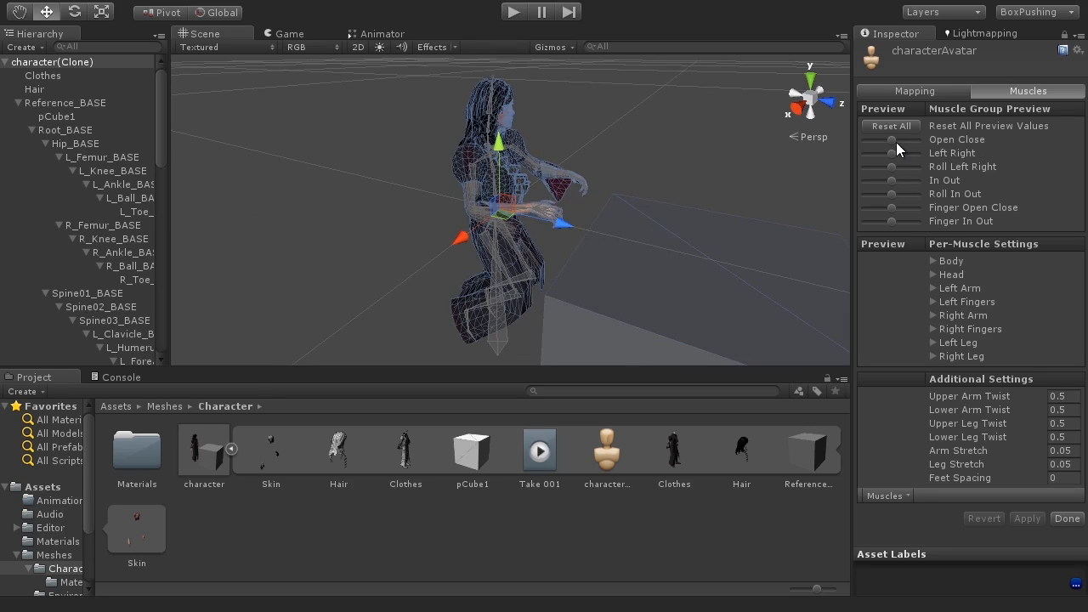
pyautogui.moveTo(893, 140); pyautogui.dragTo(864, 145)
pyautogui.keyDown('alt'); pyautogui.moveTo(723, 138); pyautogui.dragTo(735, 192); pyautogui.keyUp('alt')
pyautogui.moveTo(863, 135); pyautogui.dragTo(915, 148)
pyautogui.keyDown('alt'); pyautogui.moveTo(550, 173); pyautogui.dragTo(584, 183); pyautogui.keyUp('alt')
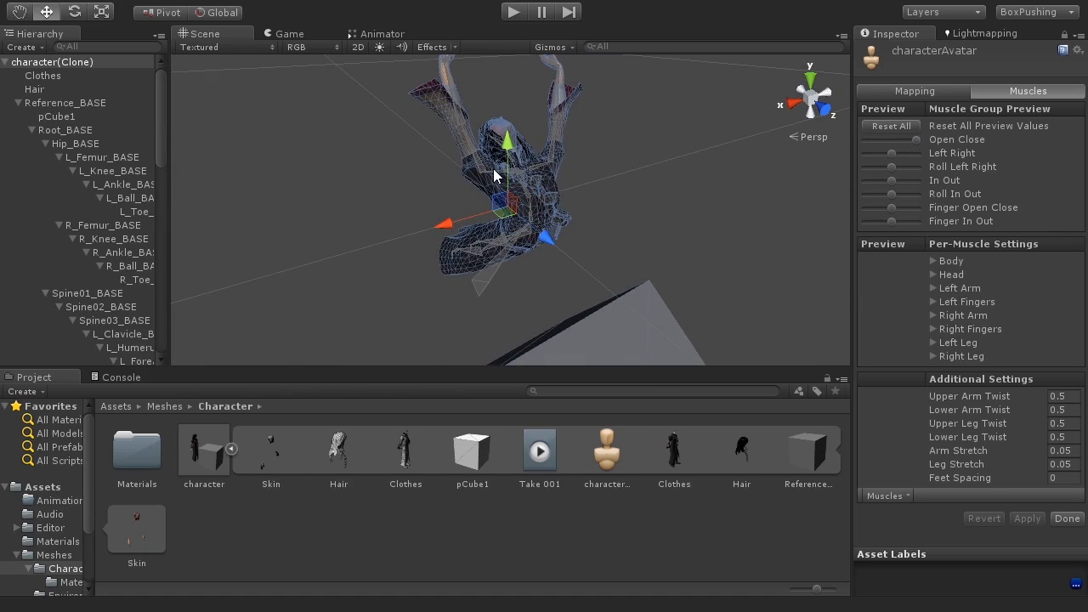
pyautogui.moveTo(904, 146)
pyautogui.mouseDown()
pyautogui.moveTo(860, 153)
pyautogui.moveTo(921, 154)
pyautogui.moveTo(861, 155)
pyautogui.moveTo(898, 156)
pyautogui.moveTo(906, 169)
pyautogui.moveTo(862, 165)
pyautogui.moveTo(896, 167)
pyautogui.moveTo(867, 181)
pyautogui.moveTo(915, 184)
pyautogui.moveTo(885, 181)
pyautogui.moveTo(902, 192)
pyautogui.moveTo(882, 191)
pyautogui.moveTo(918, 208)
pyautogui.moveTo(875, 208)
pyautogui.moveTo(870, 137)
pyautogui.moveTo(906, 140)
pyautogui.mouseUp()
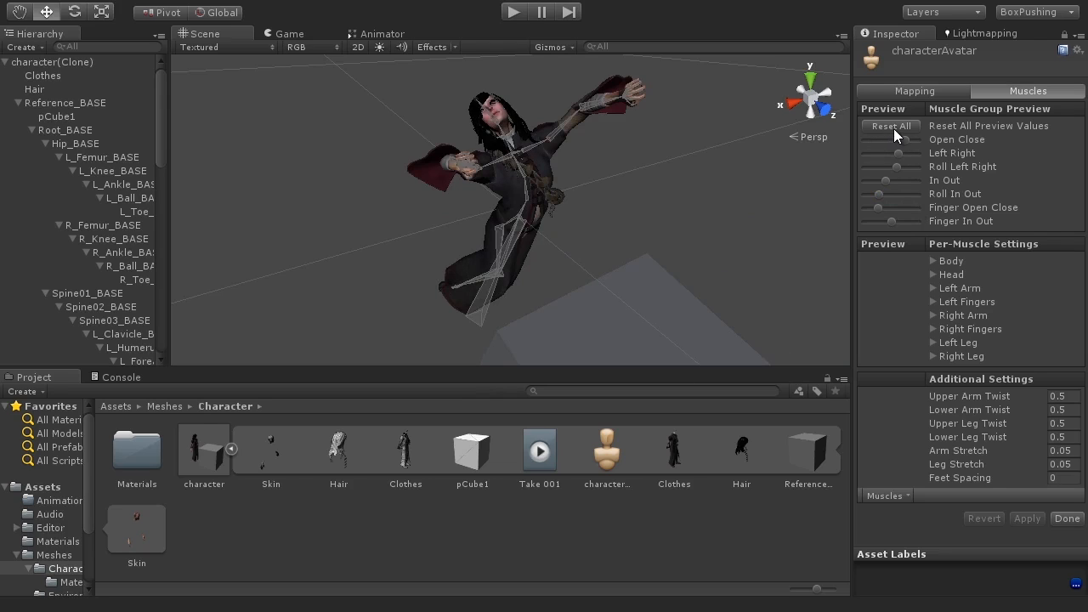
pyautogui.click(891, 125)
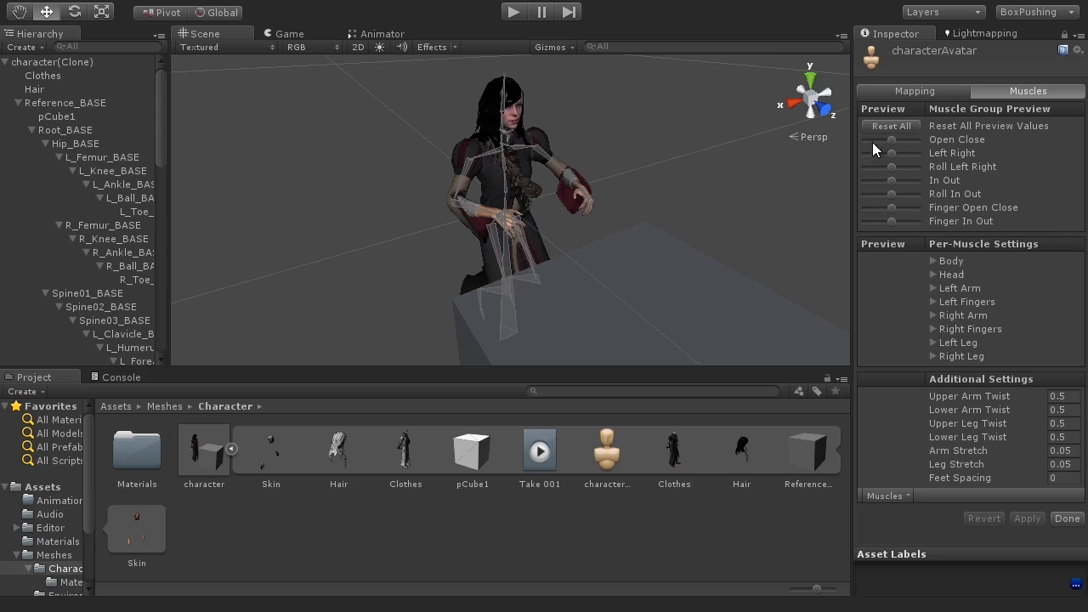
# Step: Expand the Head and Left Arm per-muscle groups, test a preview slider, reset it and collapse Left Arm
pyautogui.keyDown('alt'); pyautogui.moveTo(725, 211); pyautogui.dragTo(853, 235); pyautogui.keyUp('alt')
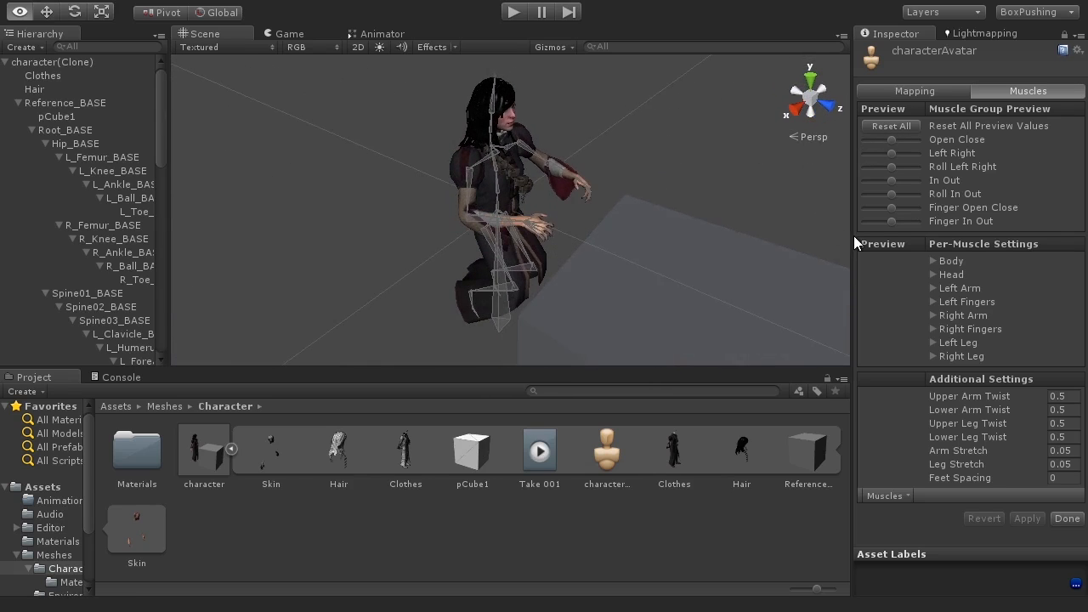
pyautogui.keyDown('alt'); pyautogui.moveTo(609, 175); pyautogui.dragTo(592, 112); pyautogui.keyUp('alt')
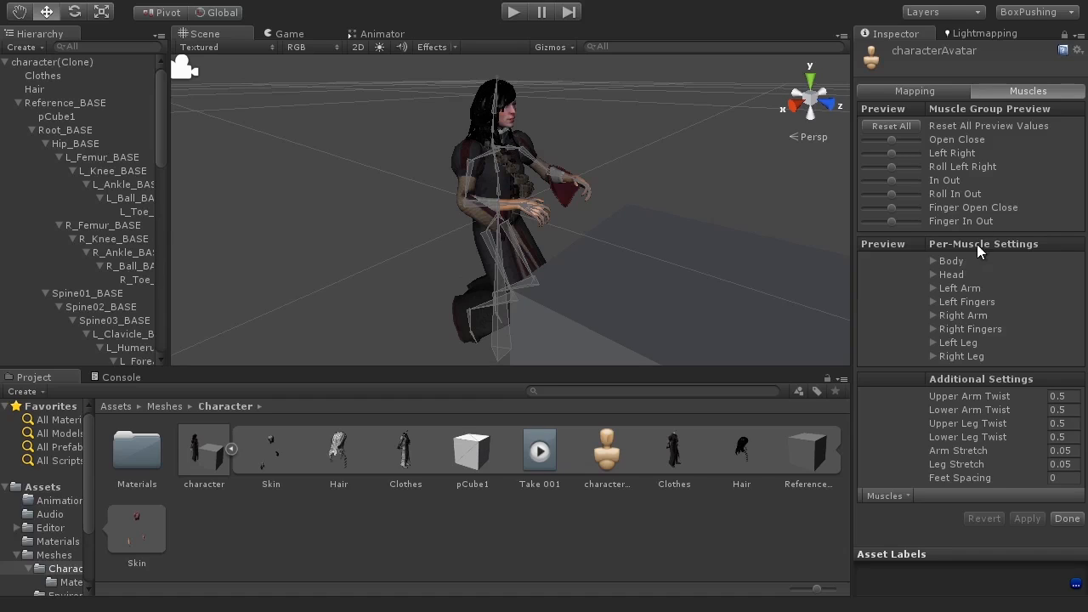
pyautogui.click(933, 275)
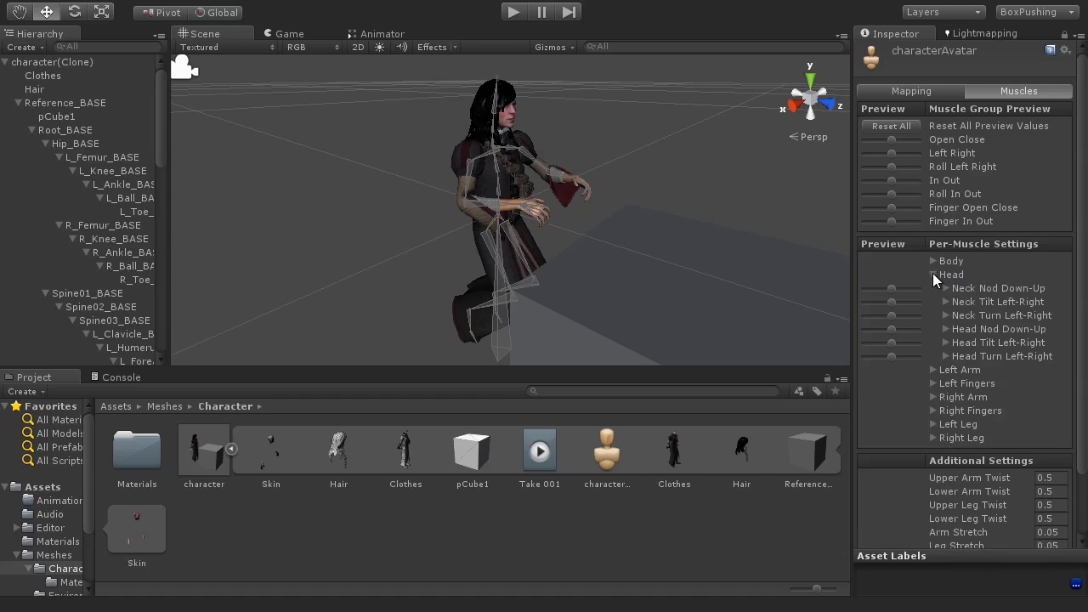
pyautogui.click(933, 369)
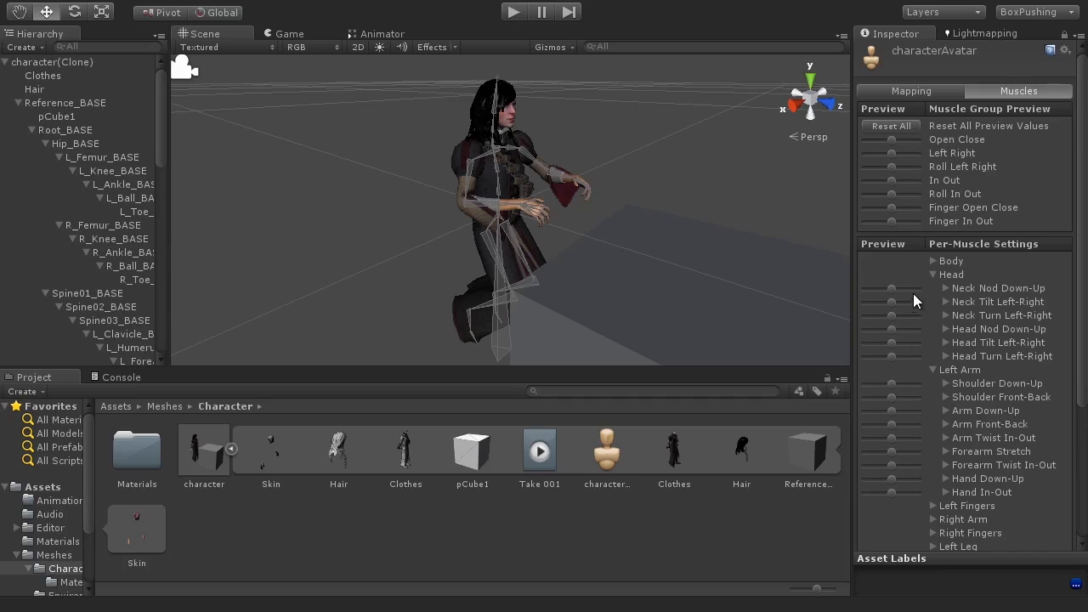
pyautogui.moveTo(890, 141)
pyautogui.mouseDown()
pyautogui.moveTo(902, 143)
pyautogui.moveTo(890, 143)
pyautogui.mouseUp()
pyautogui.moveTo(877, 141)
pyautogui.mouseDown()
pyautogui.moveTo(916, 136)
pyautogui.moveTo(887, 128)
pyautogui.mouseUp()
pyautogui.click(903, 125)
pyautogui.click(934, 370)
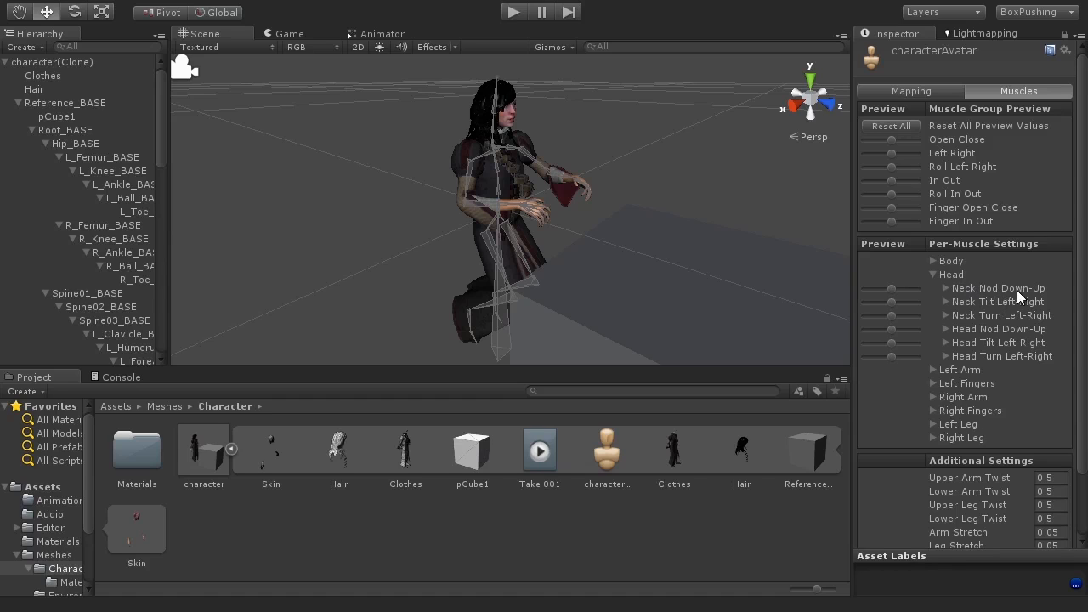
# Step: Preview the Neck Nod Down-Up and Neck Tilt Left-Right muscle sliders on the character
pyautogui.scroll(3, 671, 180)
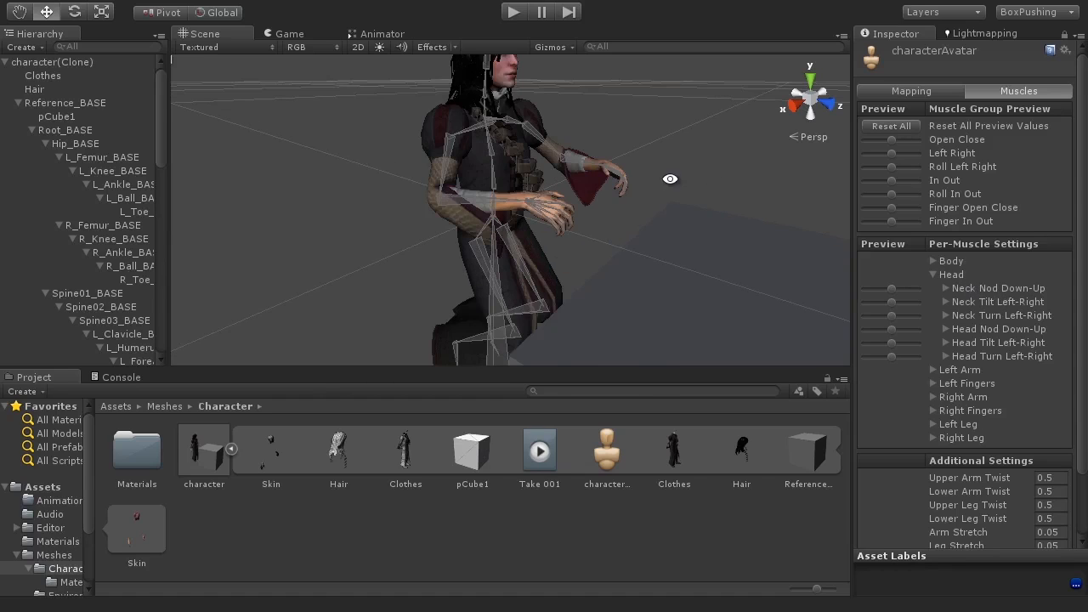
pyautogui.keyDown('alt'); pyautogui.moveTo(669, 179); pyautogui.dragTo(679, 247); pyautogui.keyUp('alt')
pyautogui.moveTo(899, 288)
pyautogui.mouseDown()
pyautogui.moveTo(922, 293)
pyautogui.moveTo(861, 292)
pyautogui.moveTo(921, 293)
pyautogui.moveTo(893, 289)
pyautogui.mouseUp()
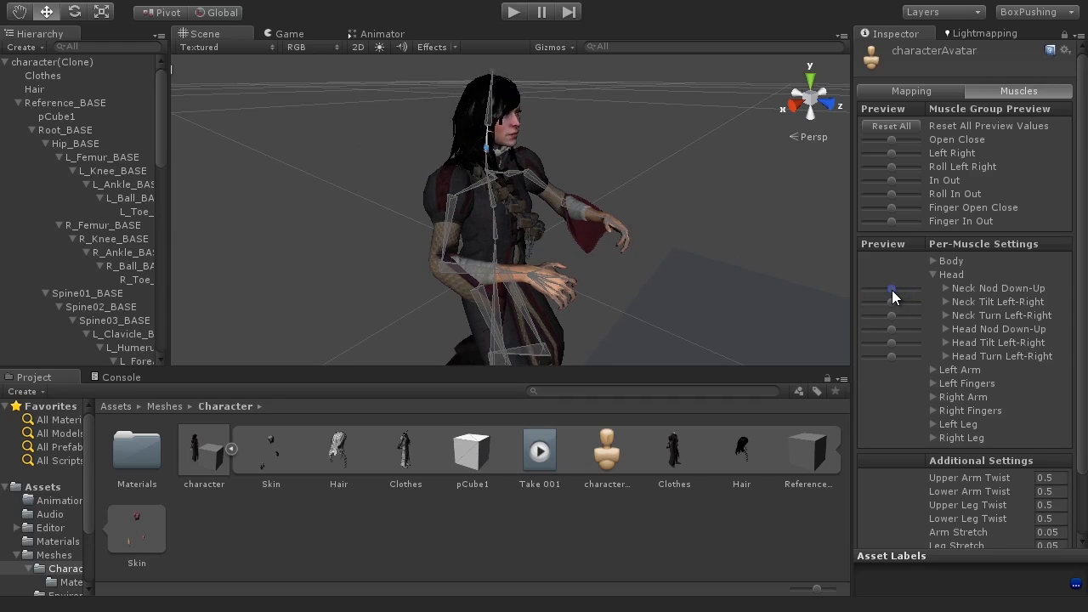
pyautogui.keyDown('alt'); pyautogui.moveTo(617, 226); pyautogui.dragTo(581, 228); pyautogui.keyUp('alt')
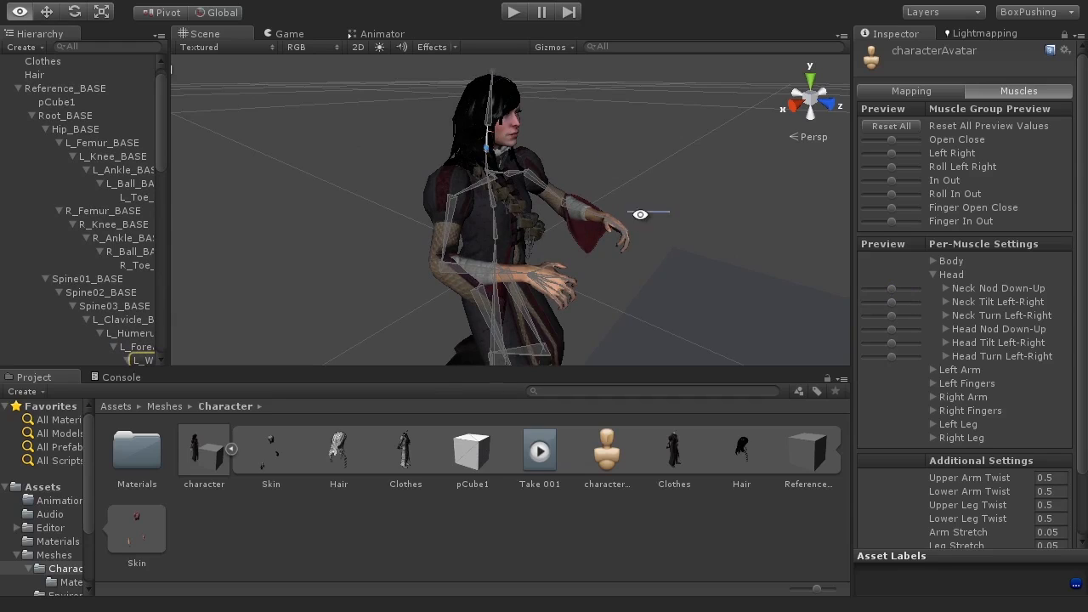
pyautogui.keyDown('alt'); pyautogui.moveTo(687, 236); pyautogui.dragTo(887, 303); pyautogui.keyUp('alt')
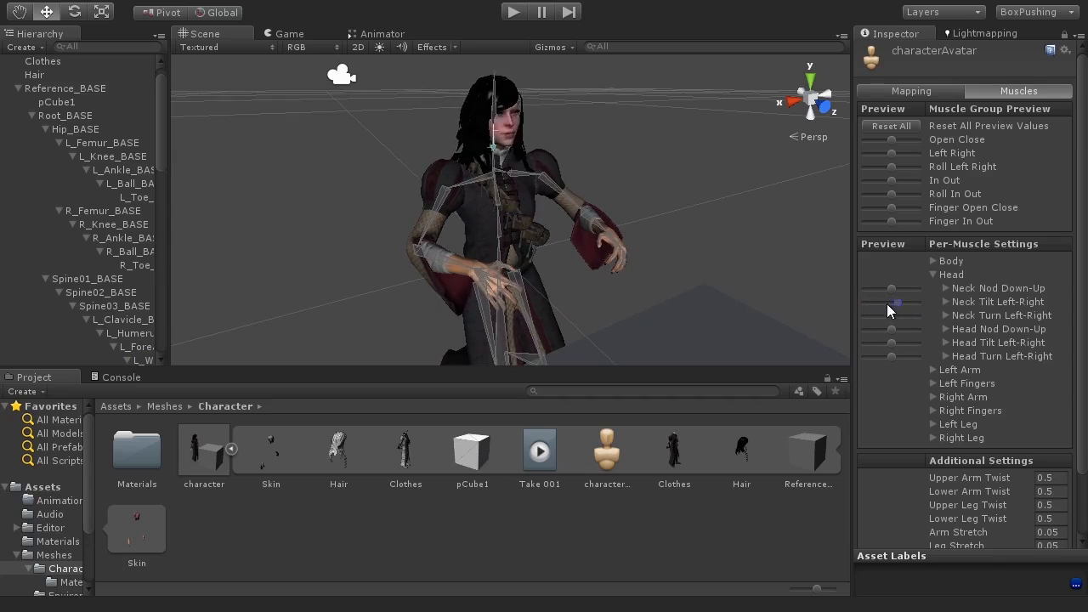
pyautogui.keyDown('alt'); pyautogui.moveTo(777, 292); pyautogui.dragTo(671, 282); pyautogui.keyUp('alt')
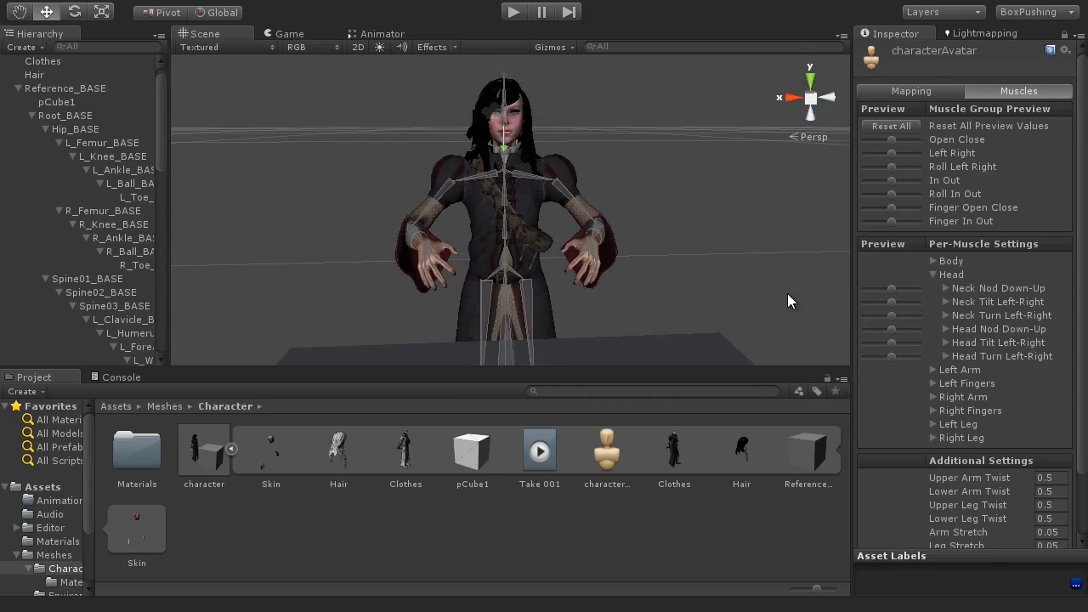
pyautogui.moveTo(892, 306); pyautogui.dragTo(915, 308)
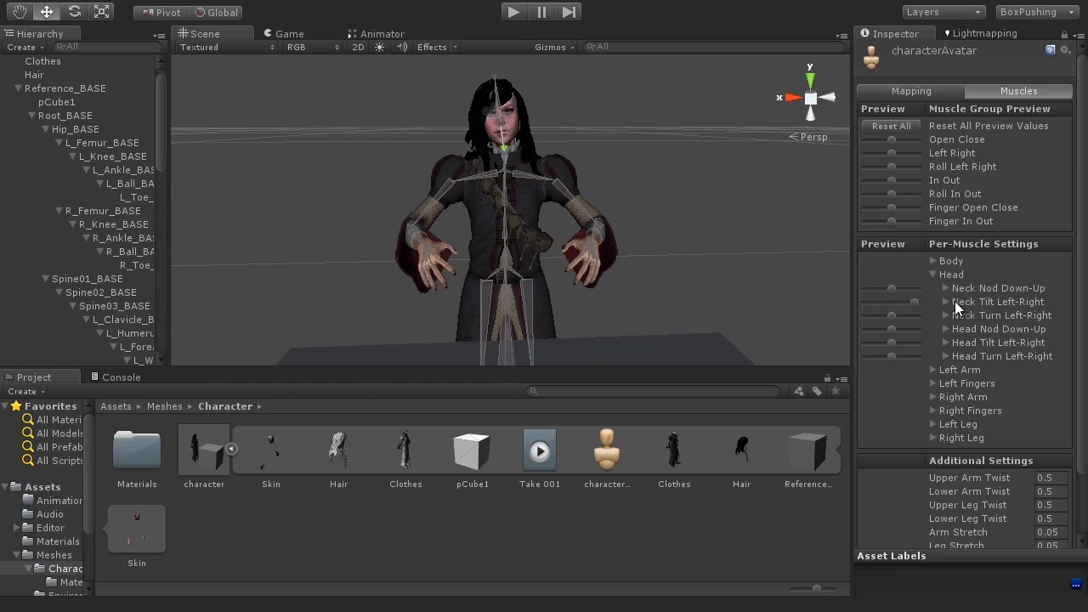
# Step: Expand Neck Tilt Left-Right and adjust its muscle range limits
pyautogui.click(944, 301)
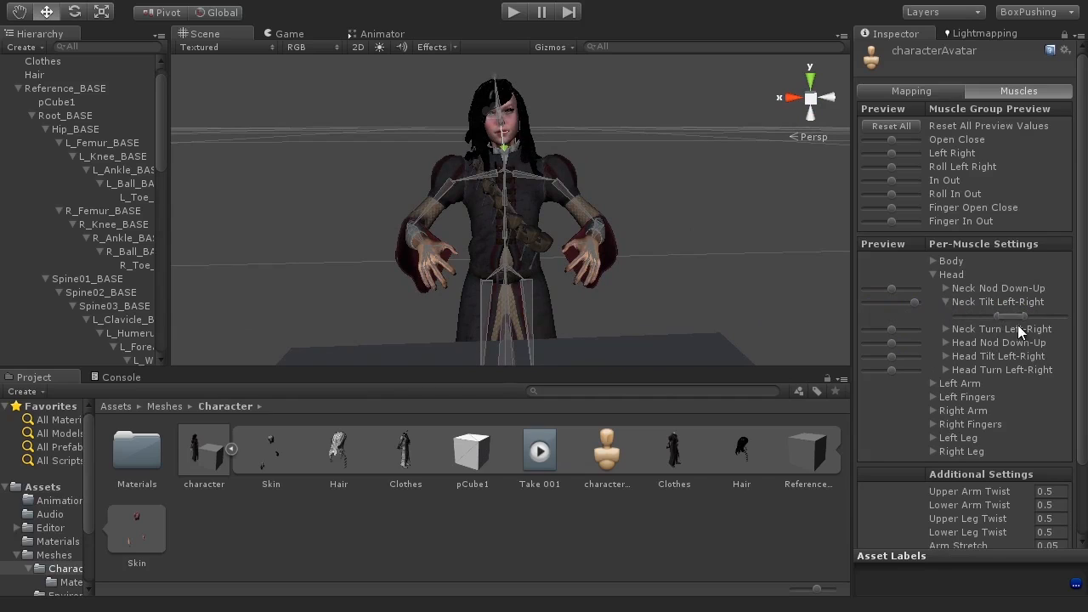
pyautogui.moveTo(914, 300); pyautogui.dragTo(943, 305)
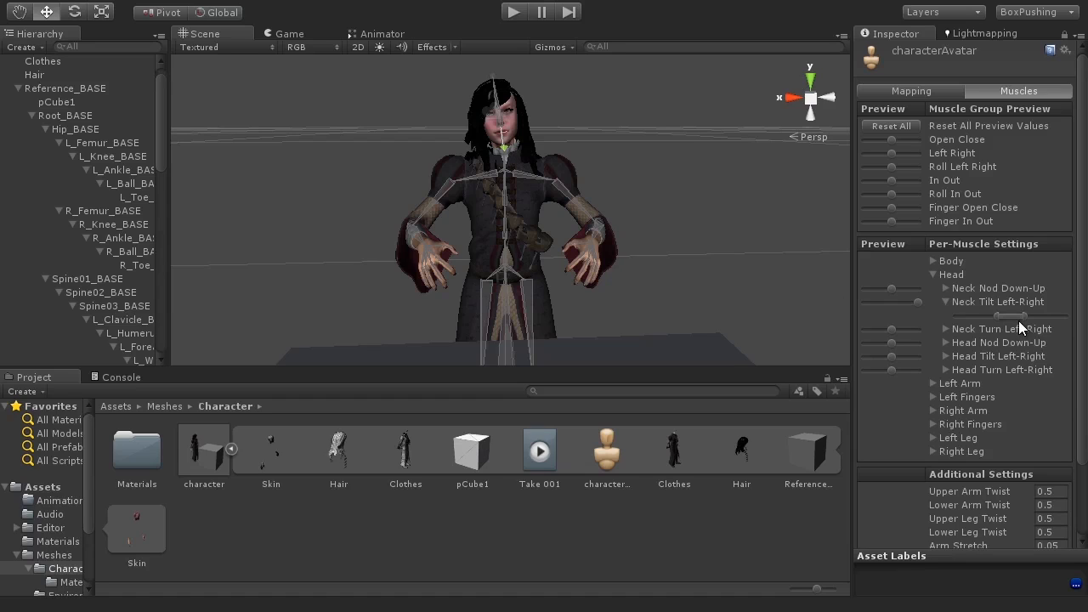
pyautogui.moveTo(1023, 316)
pyautogui.mouseDown()
pyautogui.moveTo(1063, 316)
pyautogui.moveTo(1019, 320)
pyautogui.mouseUp()
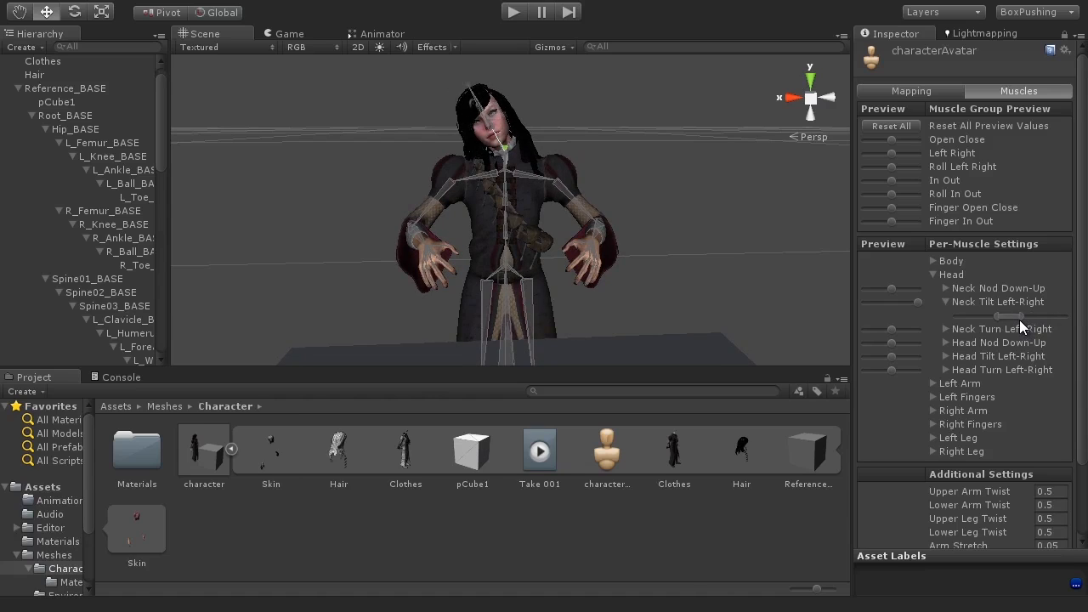
# Step: Fine-tune the Neck Tilt Left-Right range limits and test its preview slider on the character
pyautogui.moveTo(923, 298)
pyautogui.mouseDown()
pyautogui.moveTo(894, 299)
pyautogui.moveTo(938, 303)
pyautogui.mouseUp()
pyautogui.moveTo(916, 299); pyautogui.dragTo(854, 301)
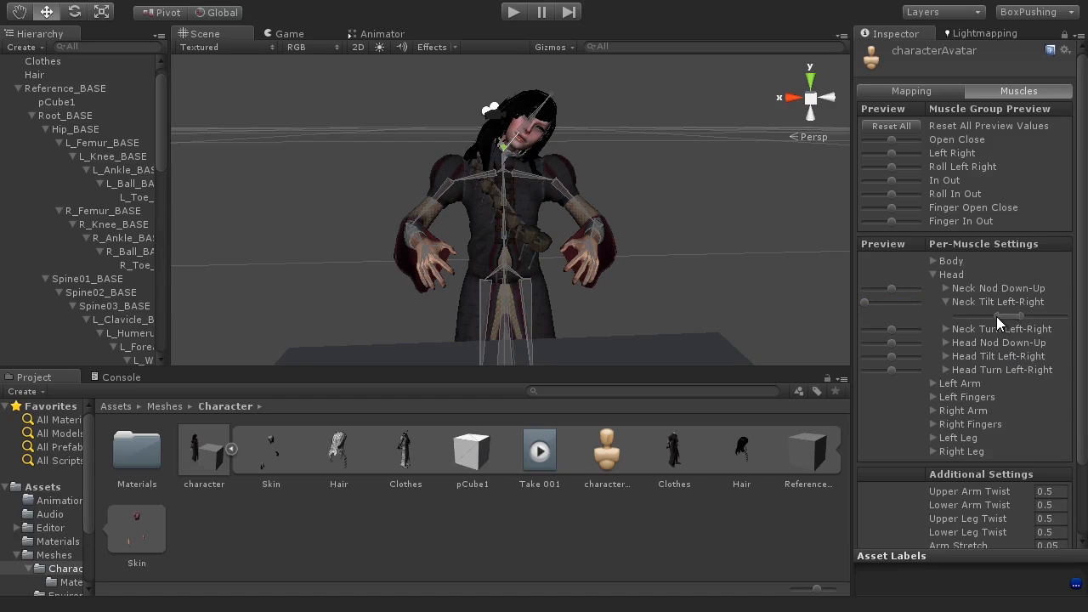
pyautogui.moveTo(996, 316); pyautogui.dragTo(1000, 316)
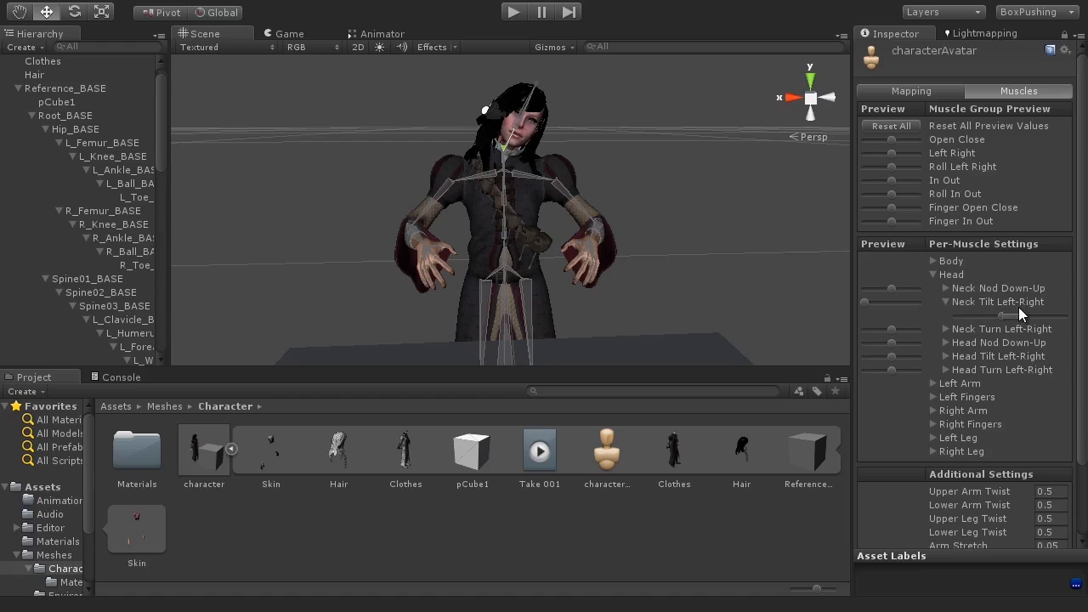
pyautogui.moveTo(866, 304); pyautogui.dragTo(897, 300)
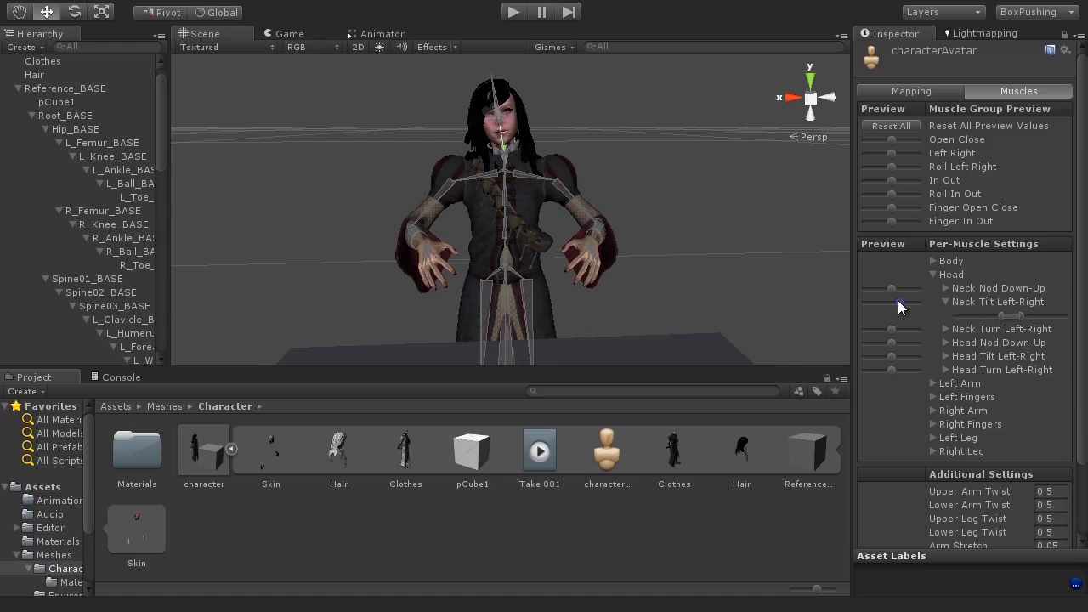
# Step: Orbit the scene view around the character to inspect the neck tilt pose from the side
pyautogui.keyDown('alt'); pyautogui.click(502, 203); pyautogui.keyUp('alt')
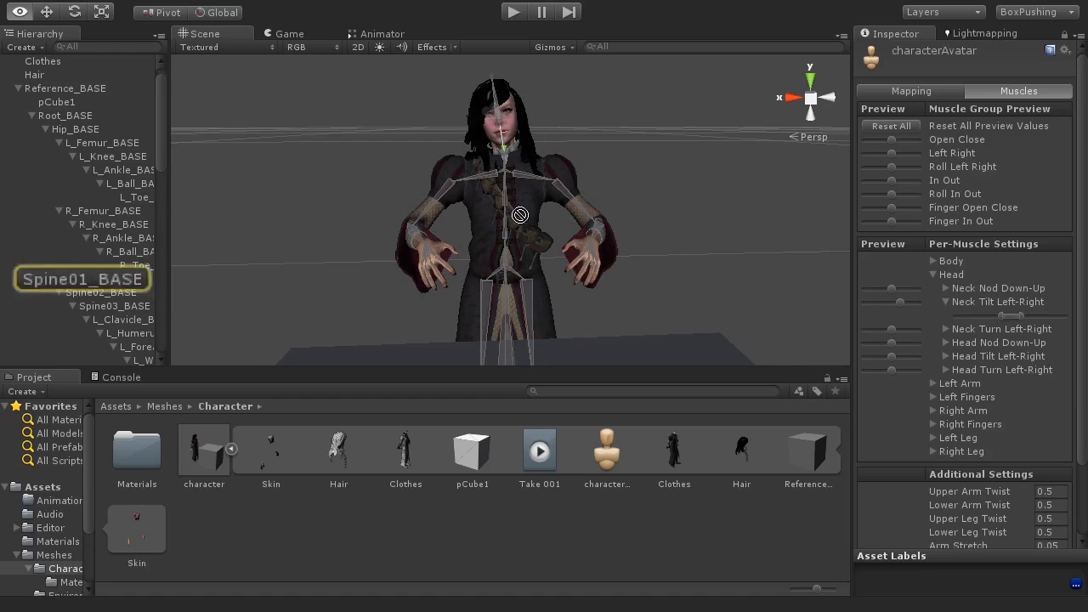
pyautogui.keyDown('alt'); pyautogui.click(586, 279); pyautogui.keyUp('alt')
pyautogui.keyDown('alt'); pyautogui.moveTo(516, 255); pyautogui.dragTo(726, 252); pyautogui.keyUp('alt')
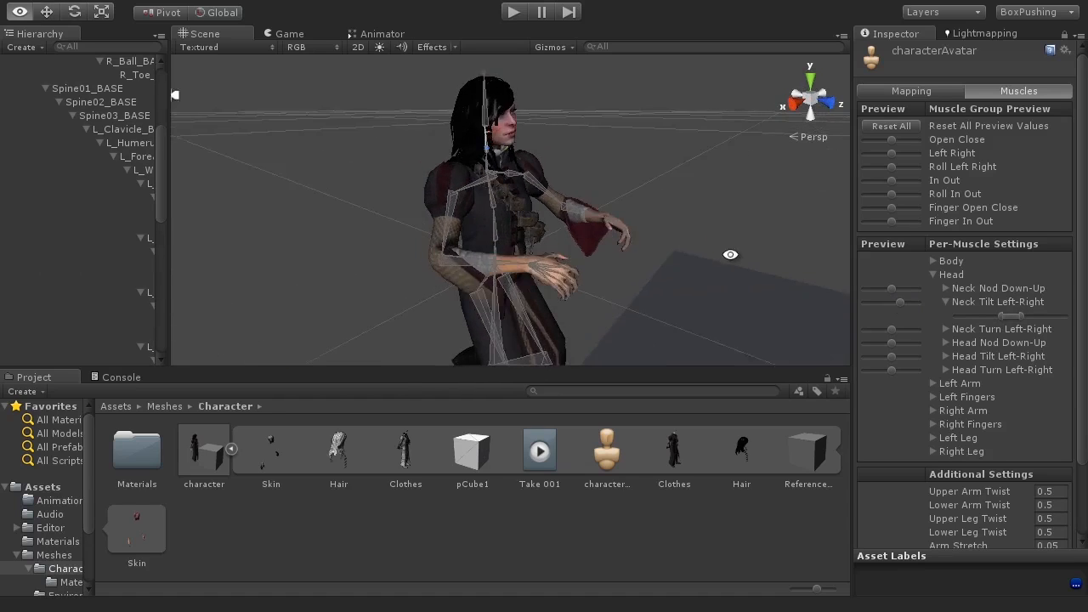
pyautogui.scroll(5, 640, 255)
pyautogui.keyDown('alt'); pyautogui.moveTo(593, 222); pyautogui.dragTo(633, 255); pyautogui.keyUp('alt')
pyautogui.moveTo(893, 289)
pyautogui.mouseDown()
pyautogui.moveTo(925, 291)
pyautogui.moveTo(856, 292)
pyautogui.moveTo(925, 294)
pyautogui.moveTo(854, 289)
pyautogui.moveTo(901, 291)
pyautogui.mouseUp()
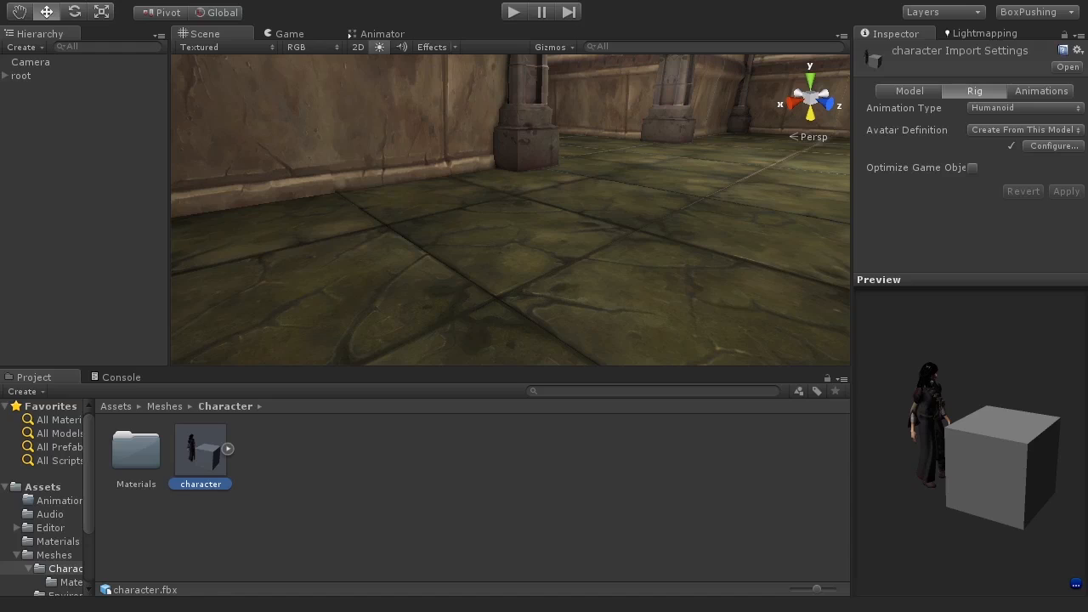
# Step: Open the character's Animations import settings and play, slow to 0.94 speed and scrub the Take 001 clip preview
pyautogui.click(1041, 91)
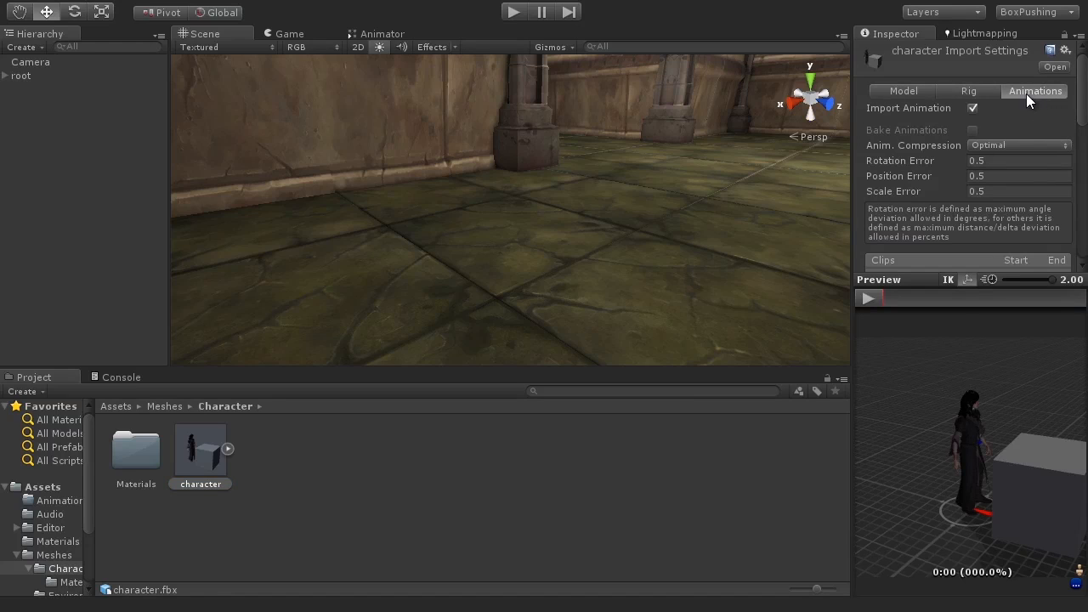
pyautogui.moveTo(1081, 102); pyautogui.dragTo(1081, 121)
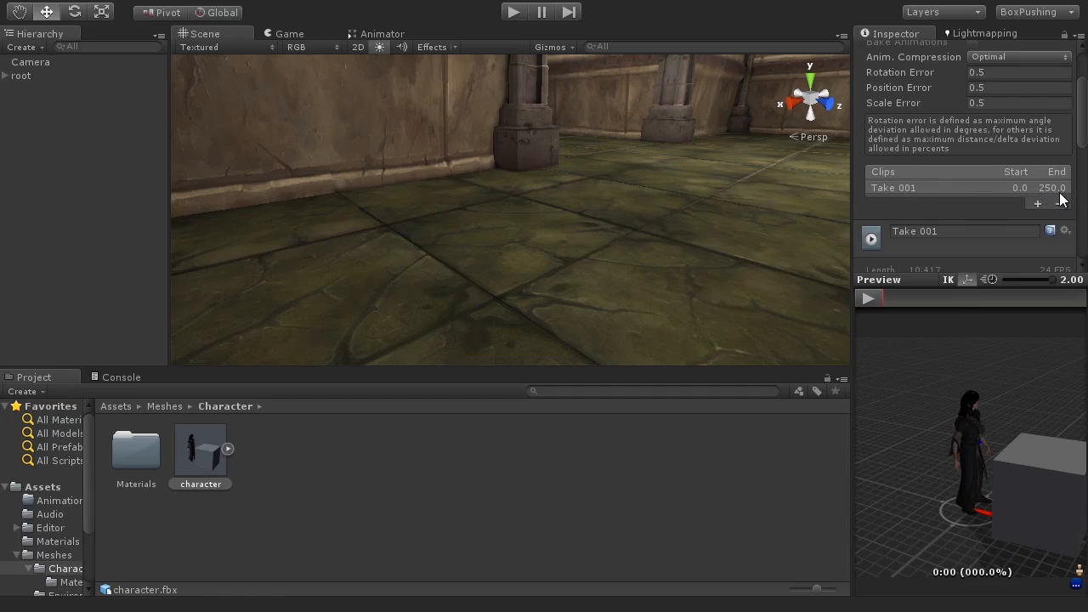
pyautogui.click(227, 449)
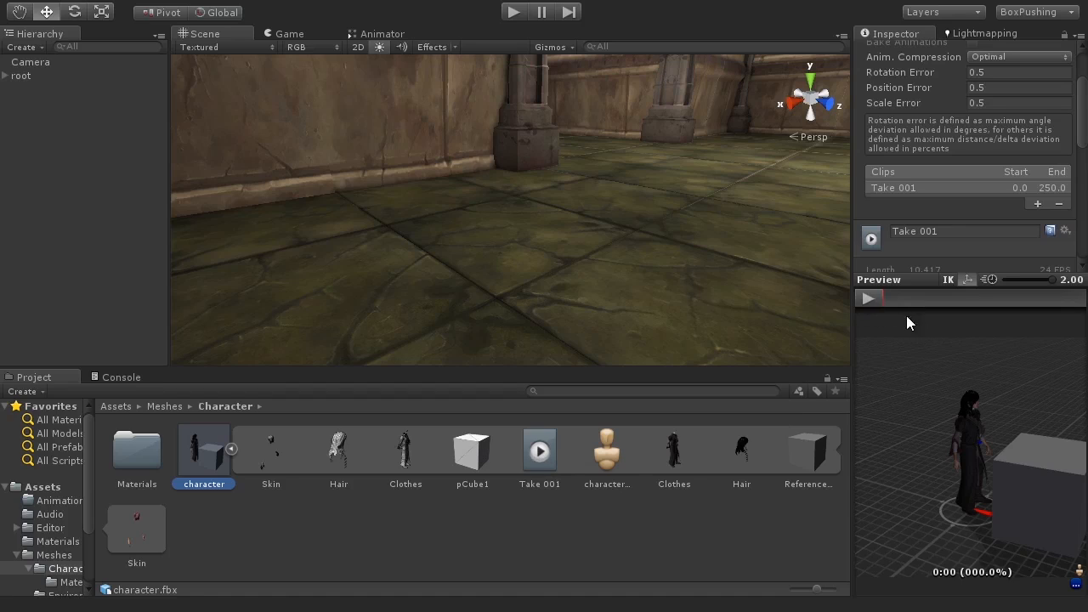
pyautogui.click(868, 299)
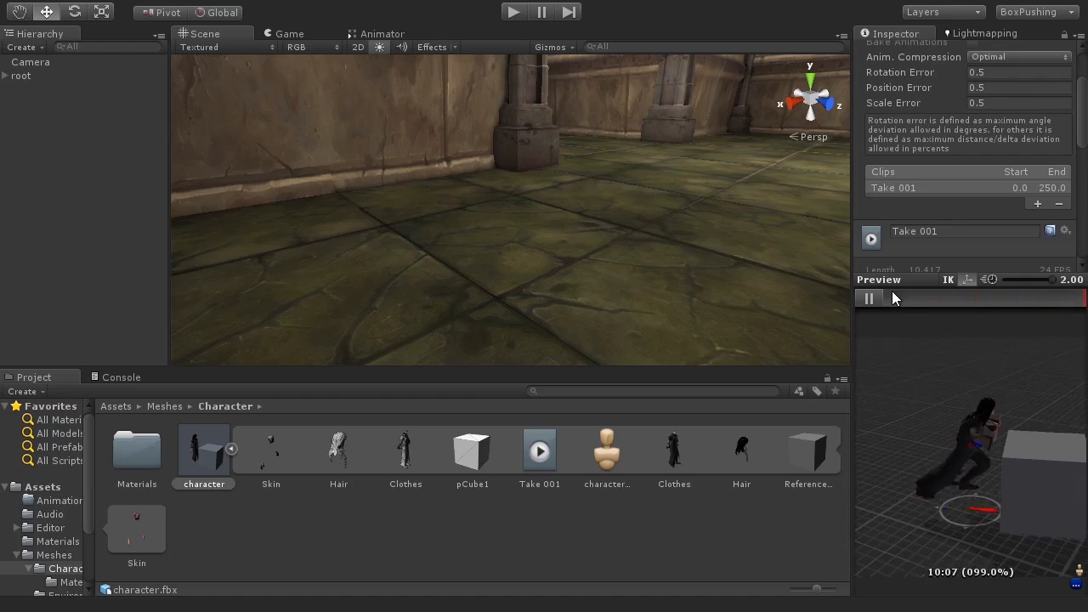
pyautogui.click(894, 296)
pyautogui.moveTo(1042, 279); pyautogui.dragTo(1024, 278)
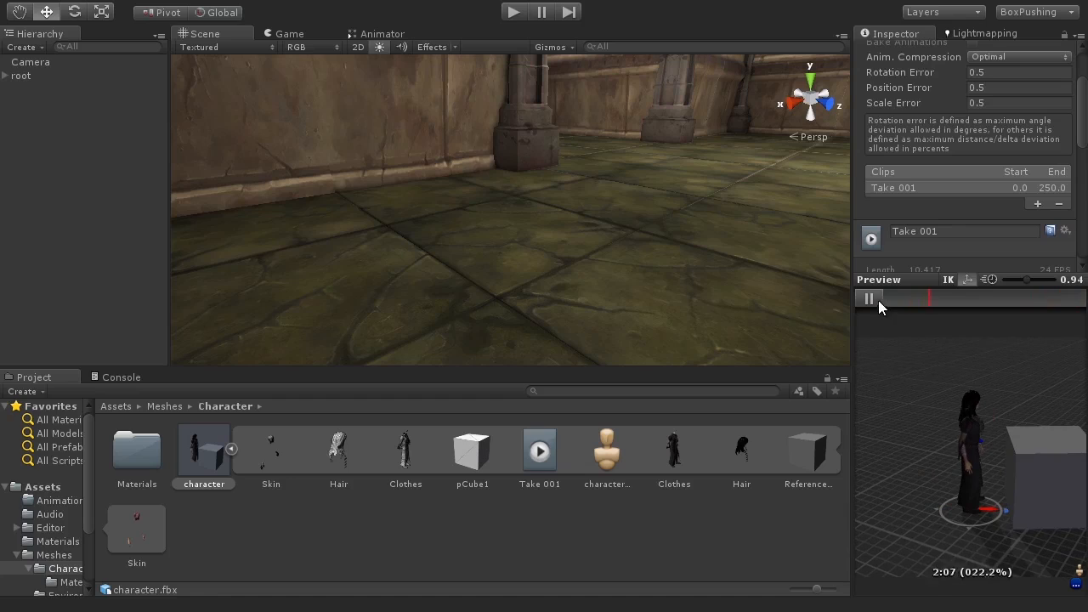
pyautogui.moveTo(947, 304); pyautogui.dragTo(881, 296)
pyautogui.moveTo(980, 299); pyautogui.dragTo(883, 315)
pyautogui.click(868, 297)
pyautogui.click(867, 299)
# Step: Rename the Take 001 animation clip to Idle
pyautogui.click(915, 187)
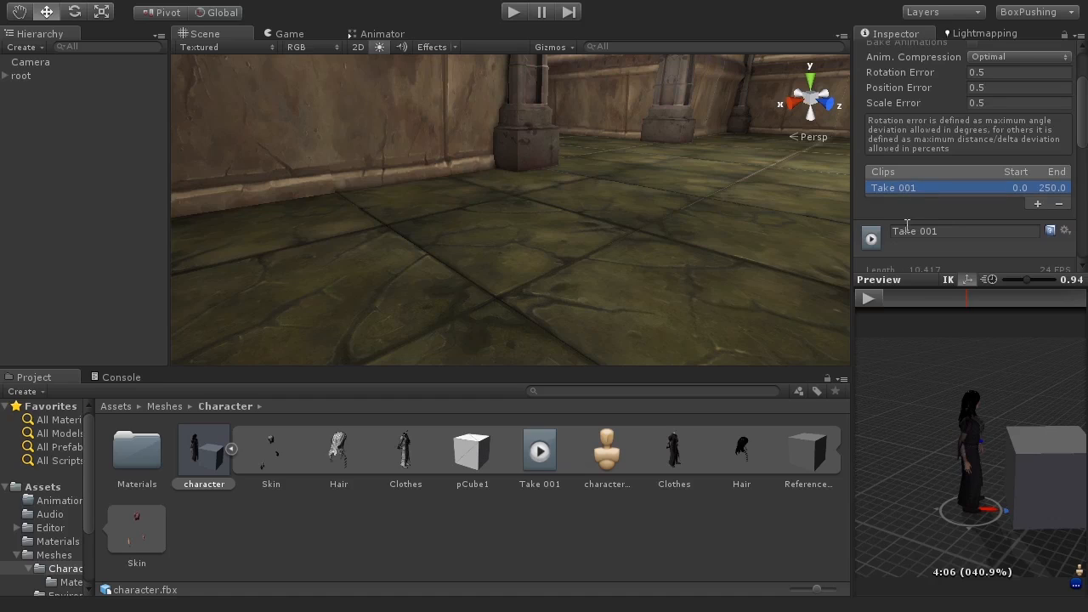
pyautogui.moveTo(943, 233); pyautogui.dragTo(902, 230)
pyautogui.click(937, 231)
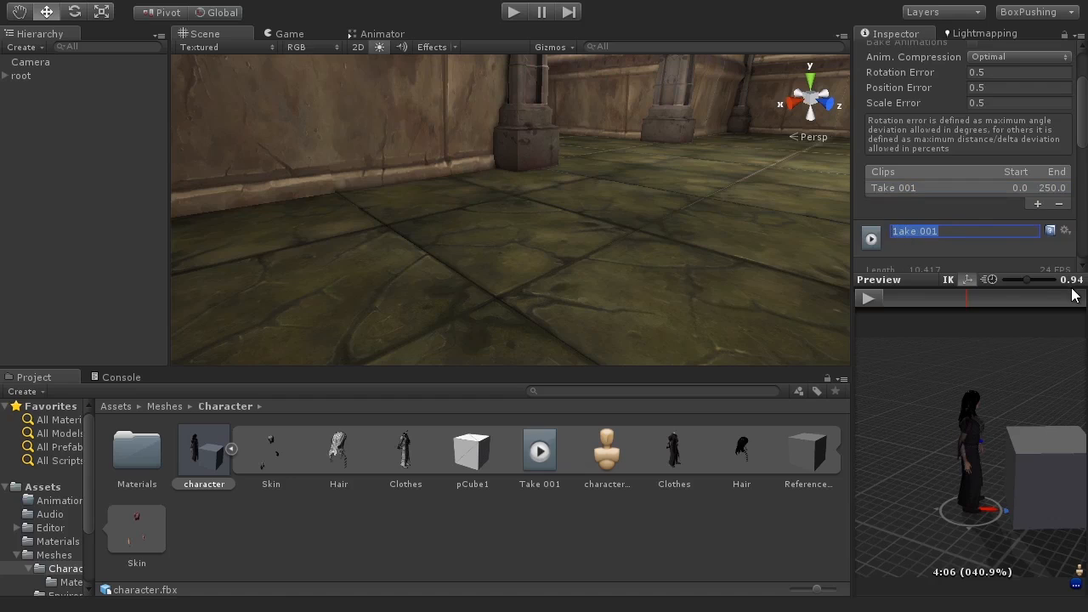
pyautogui.write('Idle')
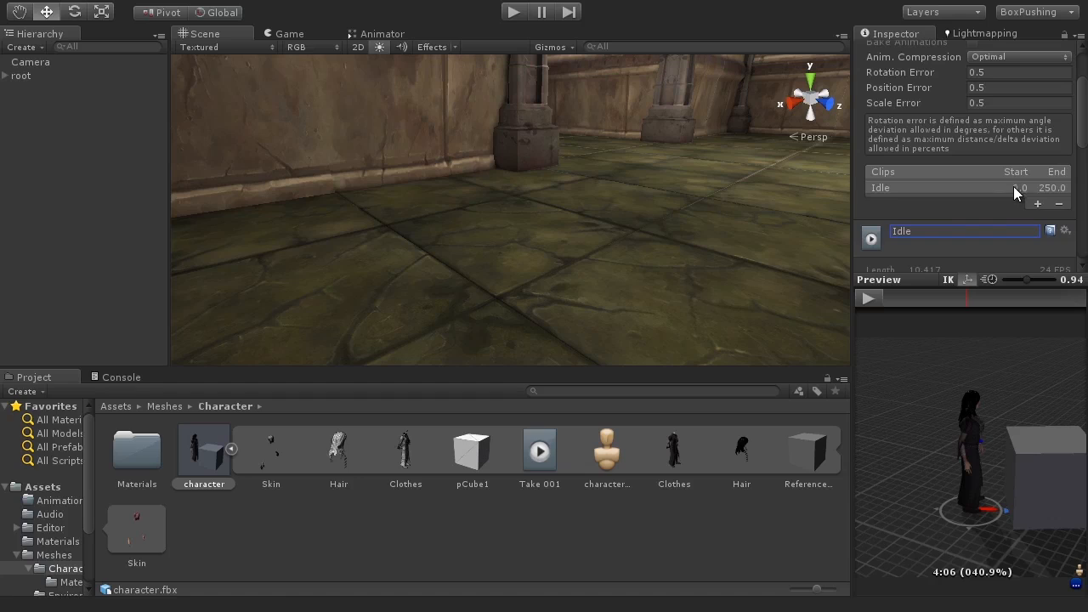
pyautogui.click(1050, 190)
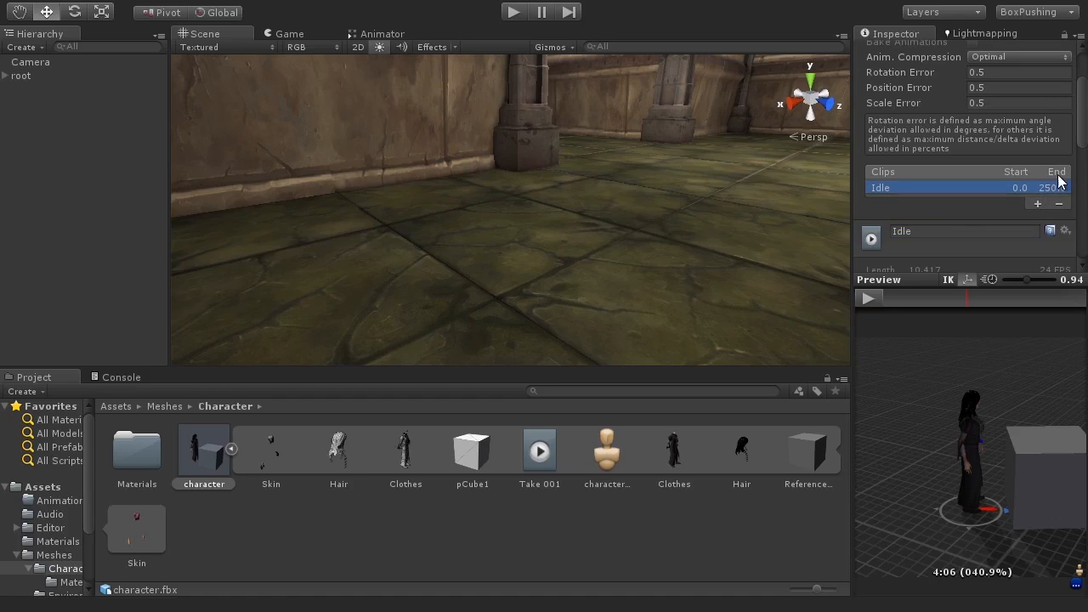
# Step: Set the Idle clip's End frame to 143
pyautogui.moveTo(1082, 119); pyautogui.dragTo(1083, 133)
pyautogui.scroll(-3, 927, 149)
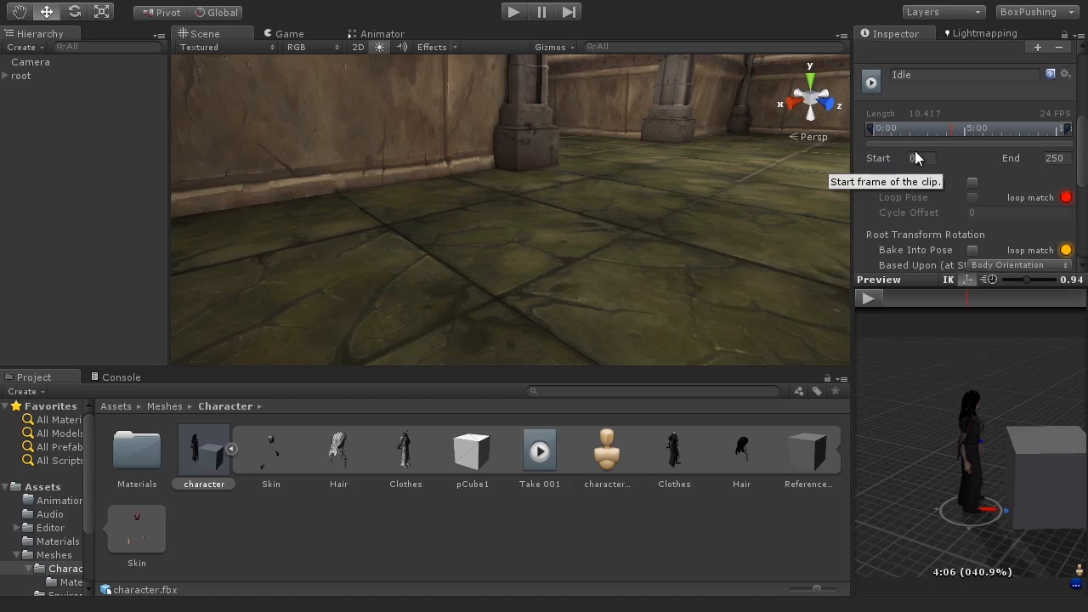
pyautogui.click(1060, 160)
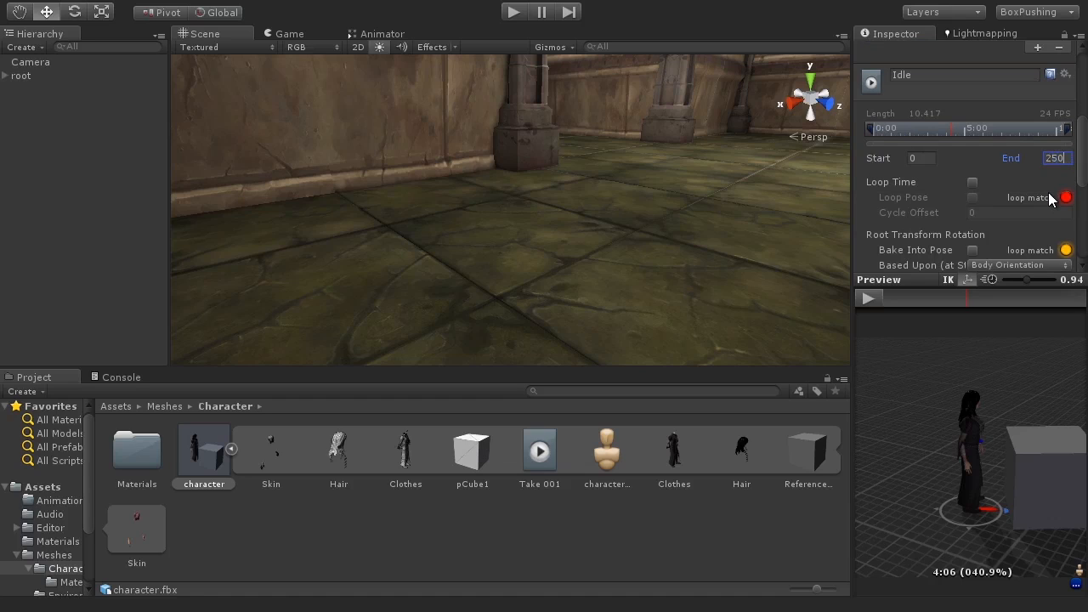
pyautogui.write('143')
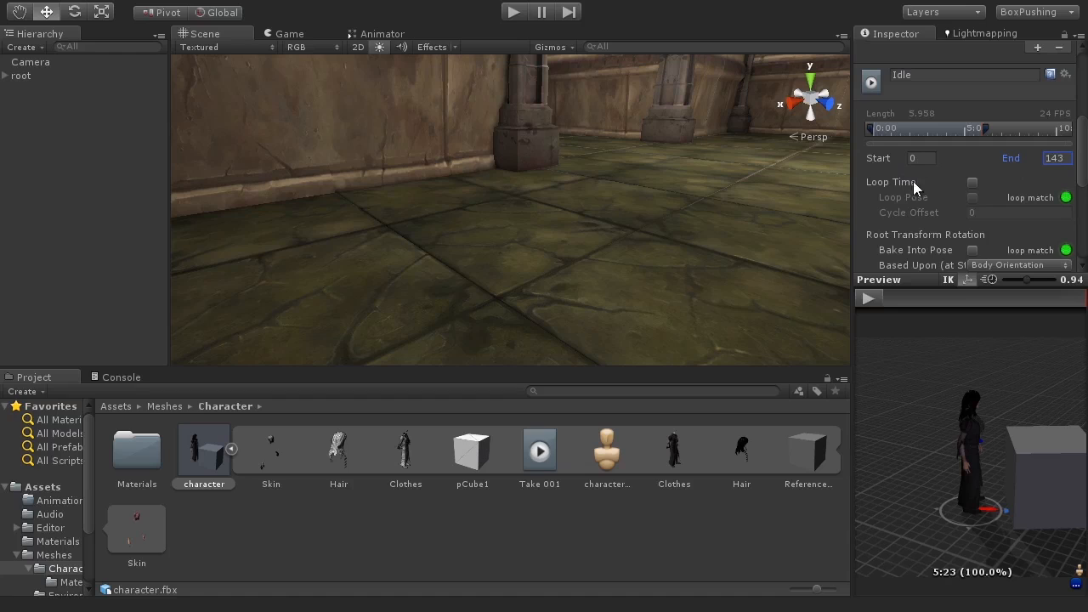
# Step: Enable Loop Time and Loop Pose for the Idle clip and apply the import settings
pyautogui.click(973, 183)
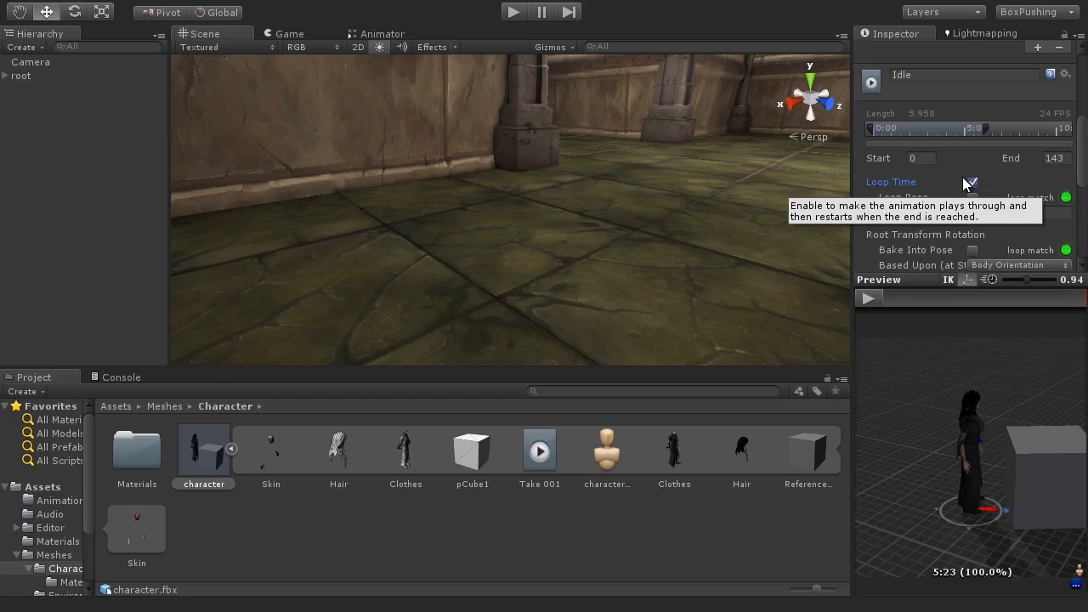
pyautogui.click(973, 198)
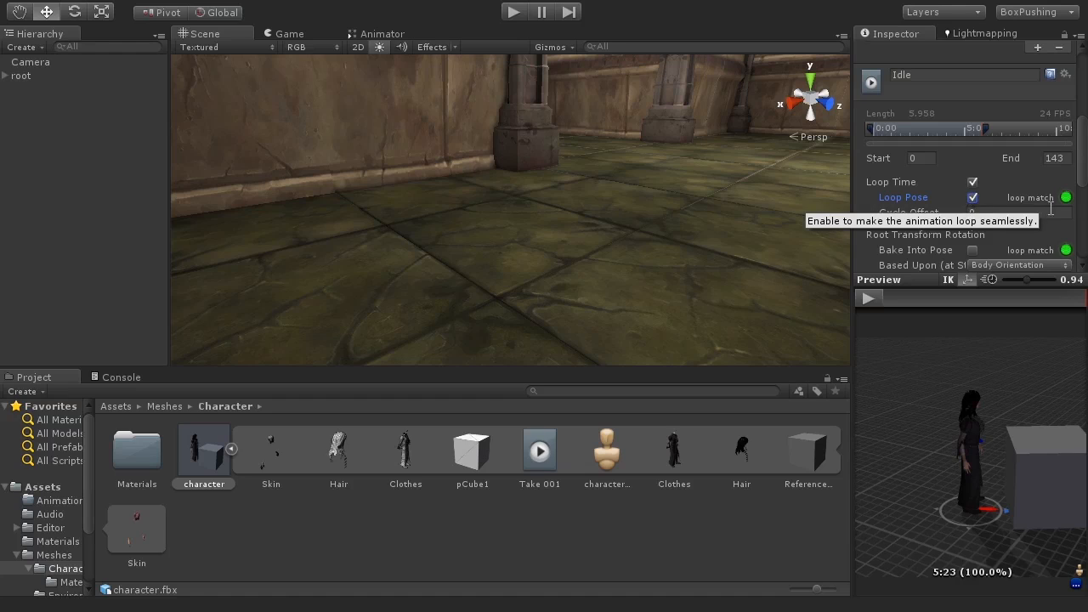
pyautogui.scroll(-6, 1083, 161)
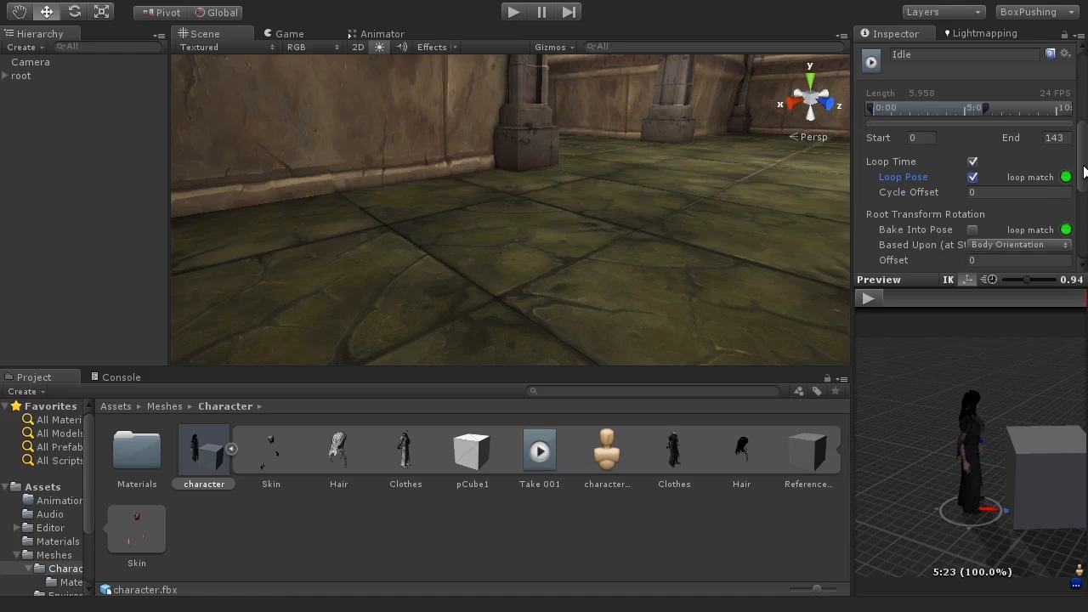
pyautogui.scroll(8, 1075, 165)
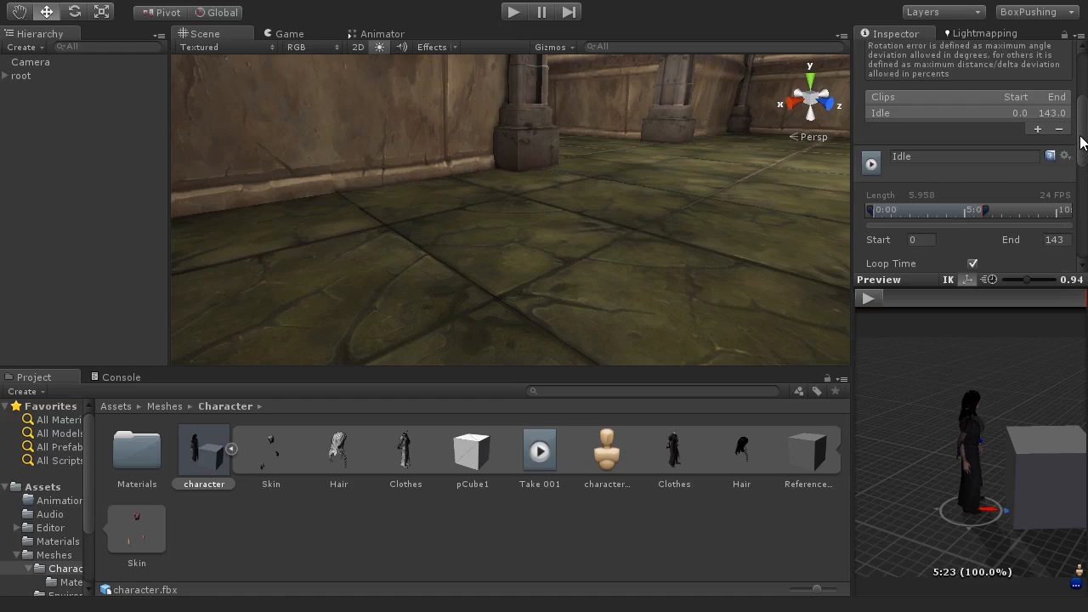
pyautogui.moveTo(1081, 142); pyautogui.dragTo(1069, 257)
pyautogui.click(1052, 250)
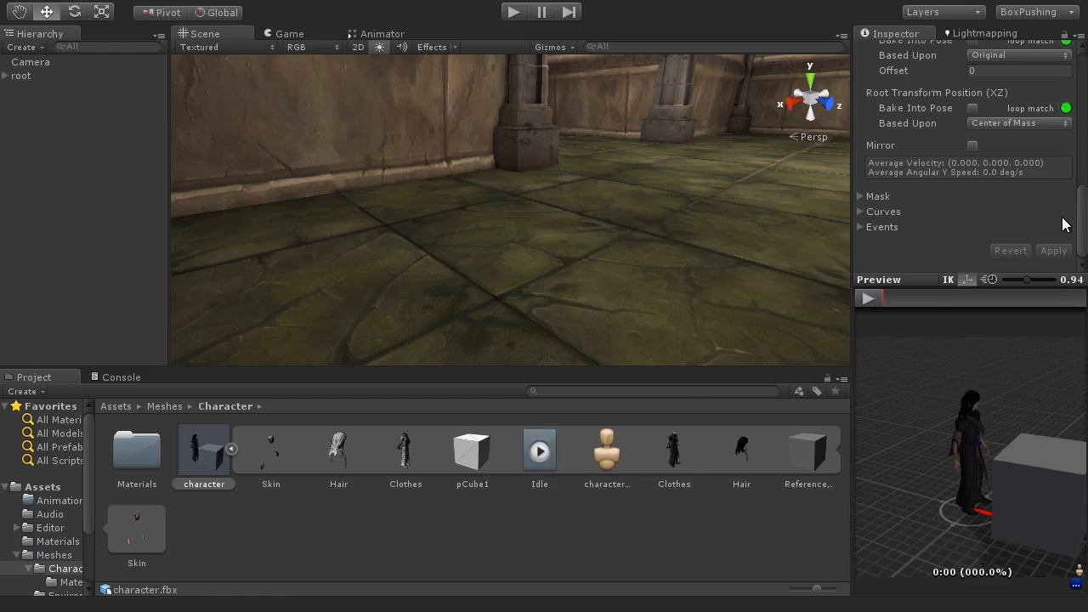
# Step: Maximize the Inspector and play the clip preview to review the Idle animation
pyautogui.scroll(10, 1061, 170)
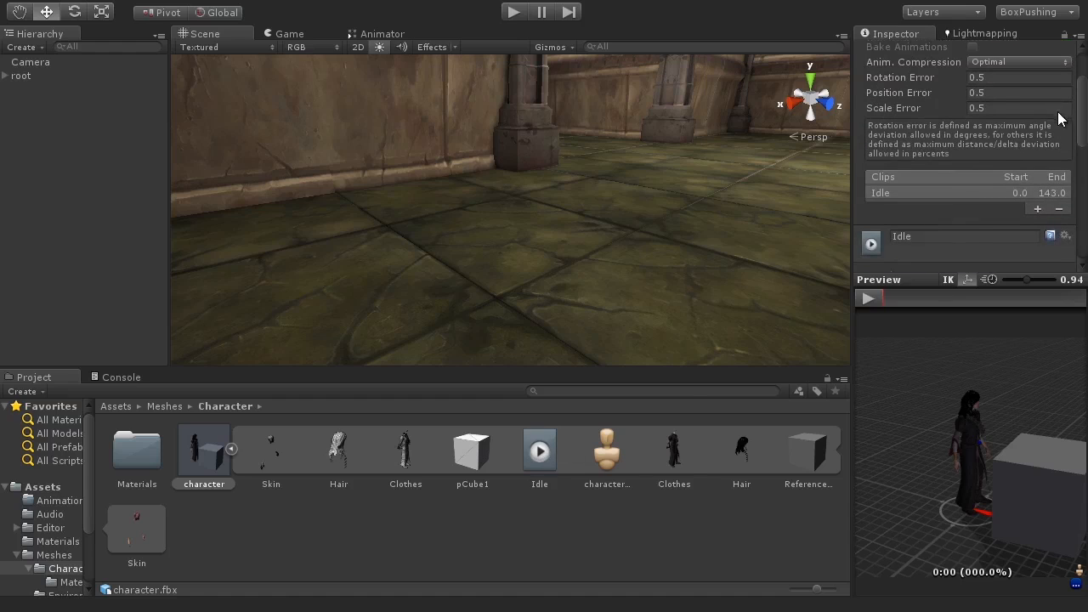
pyautogui.scroll(-2, 894, 187)
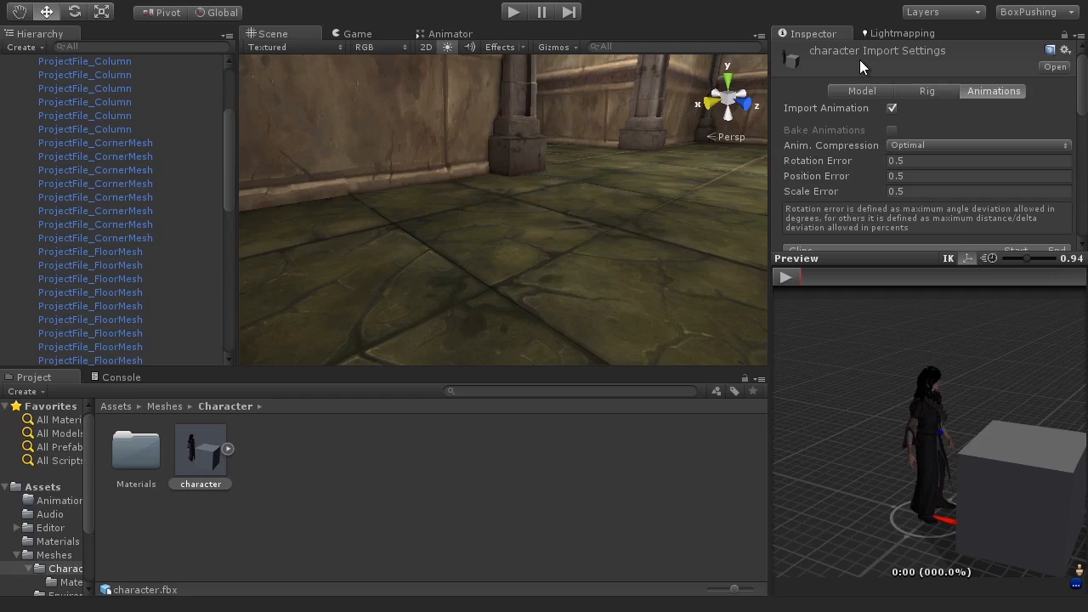
pyautogui.hotkey('shift', 'space')
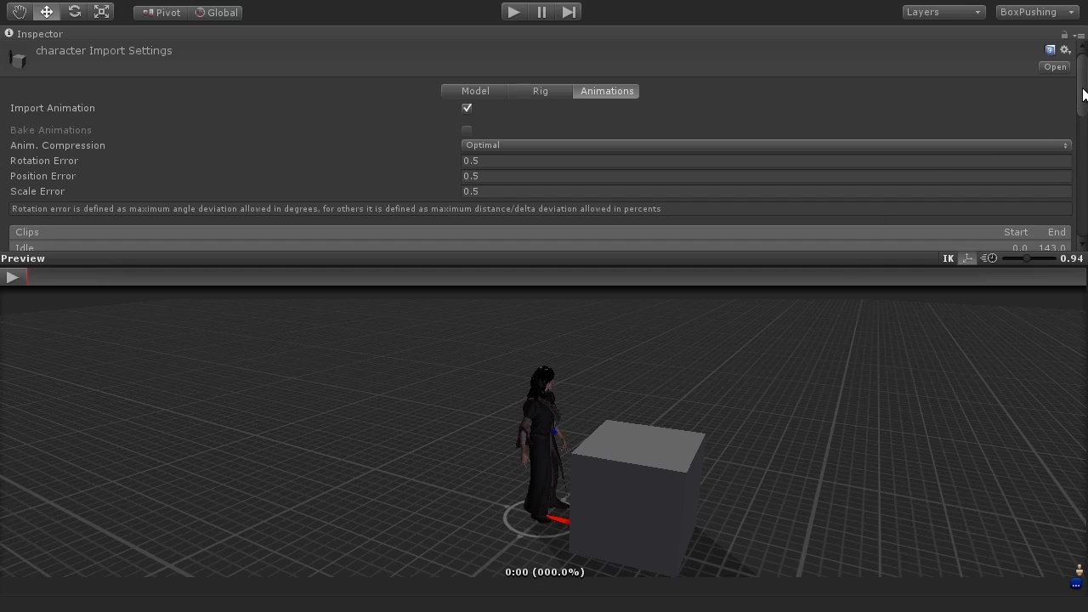
pyautogui.scroll(-3, 596, 153)
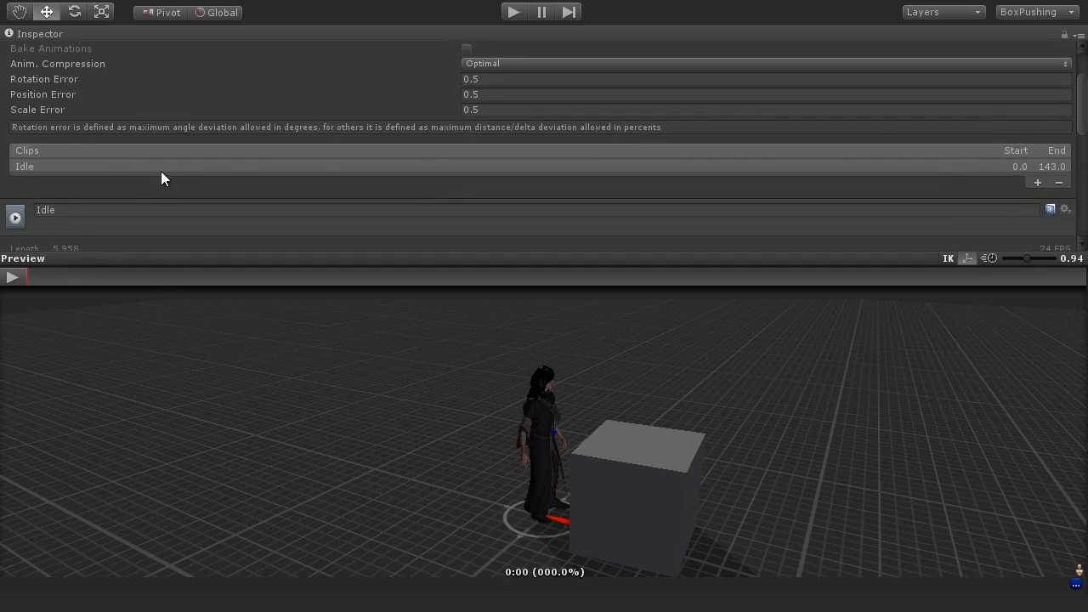
pyautogui.click(10, 278)
pyautogui.click(13, 277)
# Step: Add a new animation clip and name it Cheer
pyautogui.click(1036, 182)
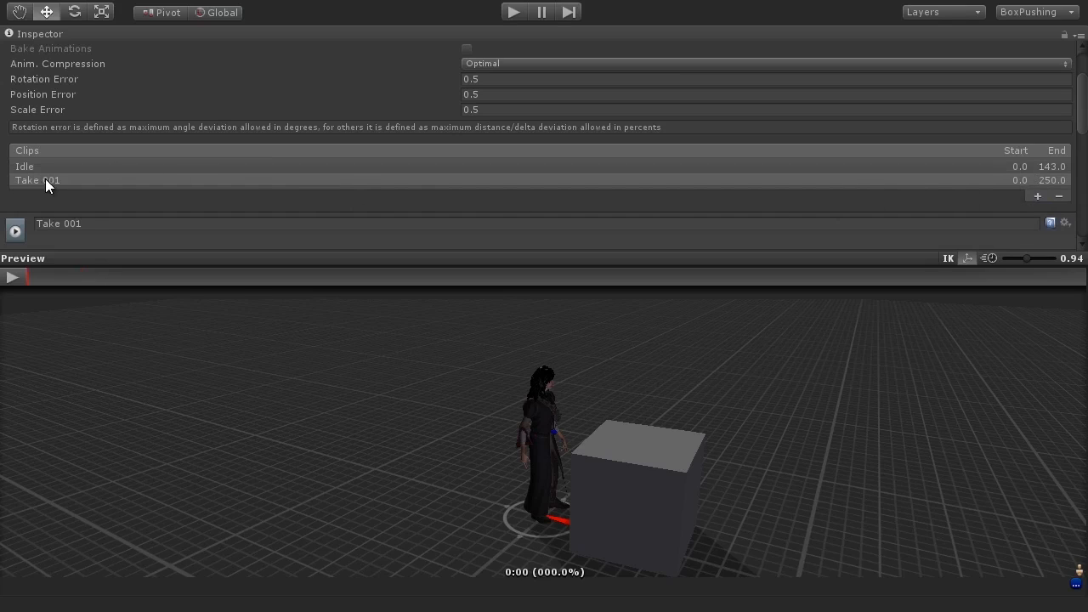
pyautogui.click(91, 224)
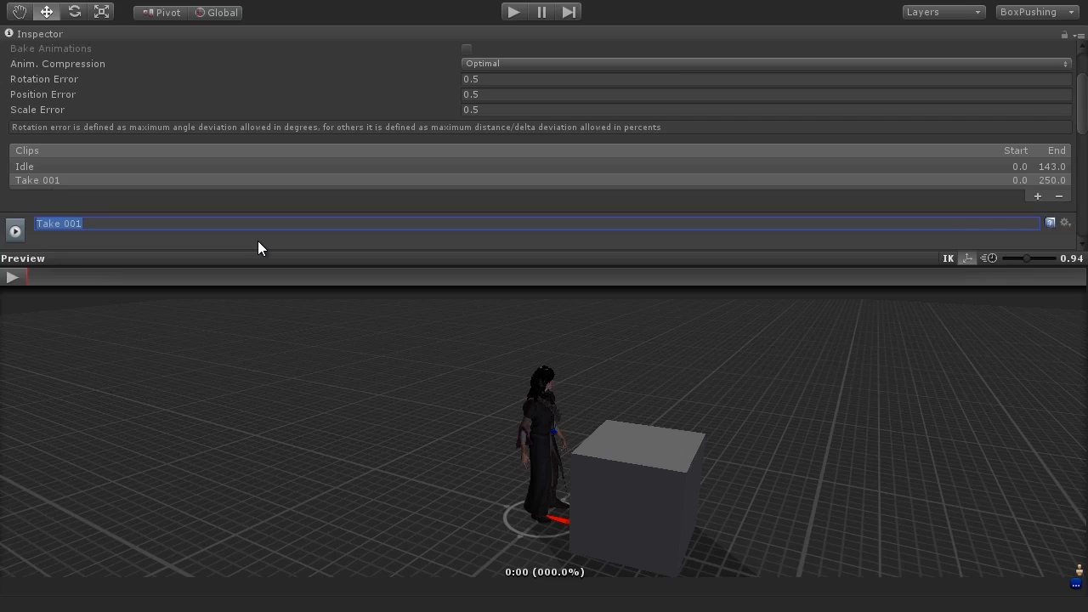
pyautogui.press('BackSpace')
pyautogui.write('Cheer')
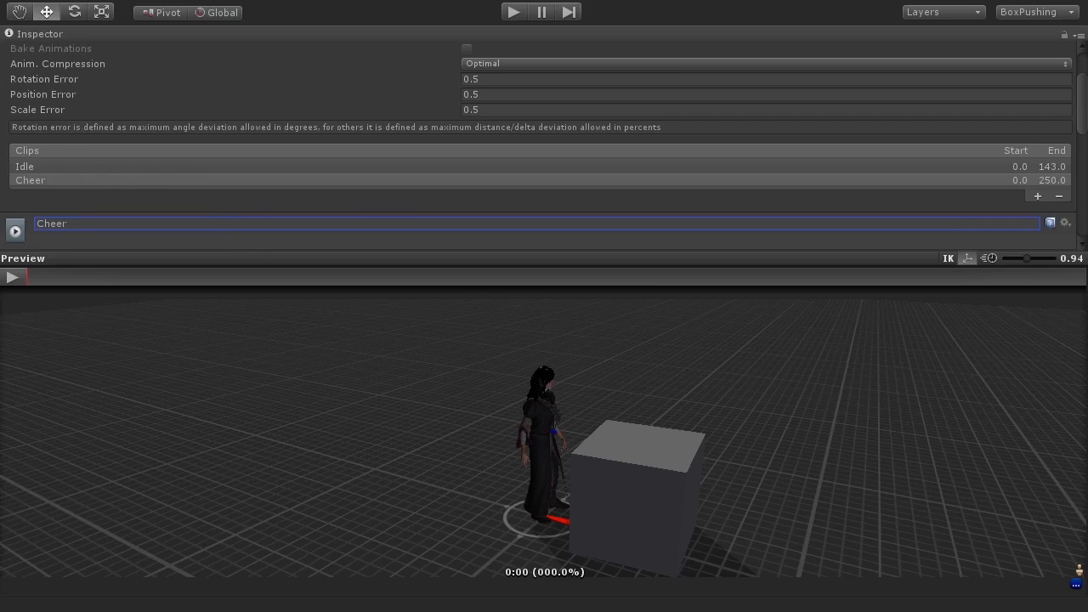
# Step: Set the Cheer clip's Start frame to 144 and End frame to 192
pyautogui.moveTo(1082, 124); pyautogui.dragTo(1080, 167)
pyautogui.click(55, 90)
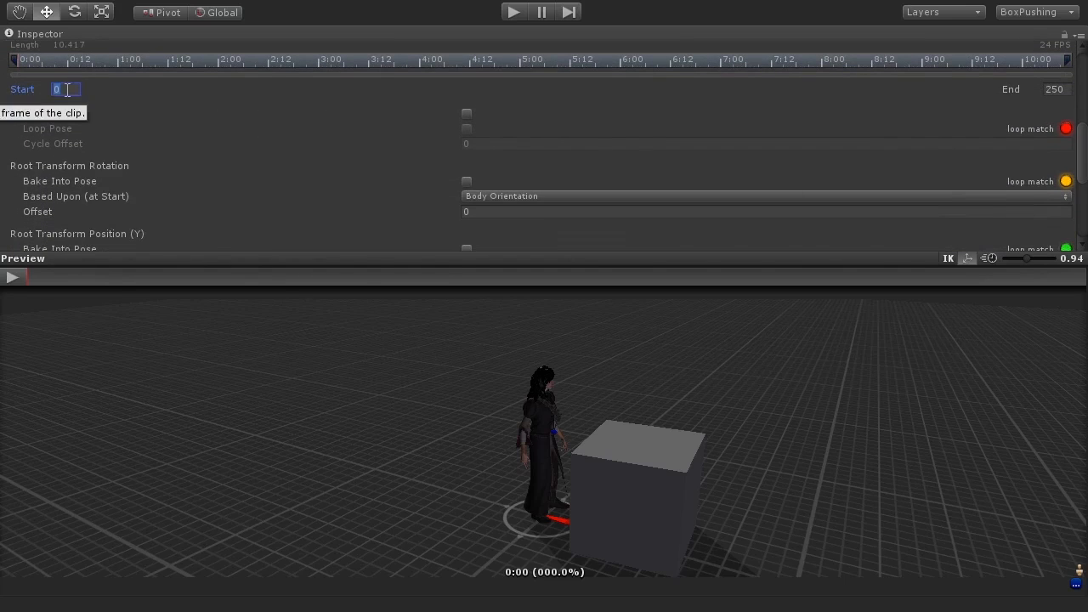
pyautogui.write('144')
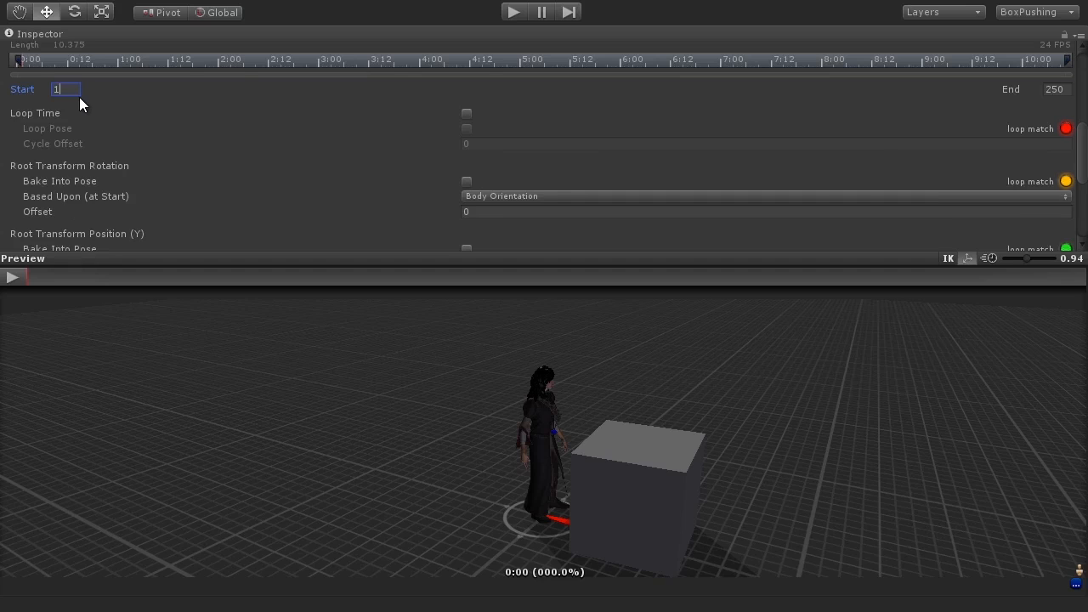
pyautogui.click(1063, 90)
pyautogui.write('192')
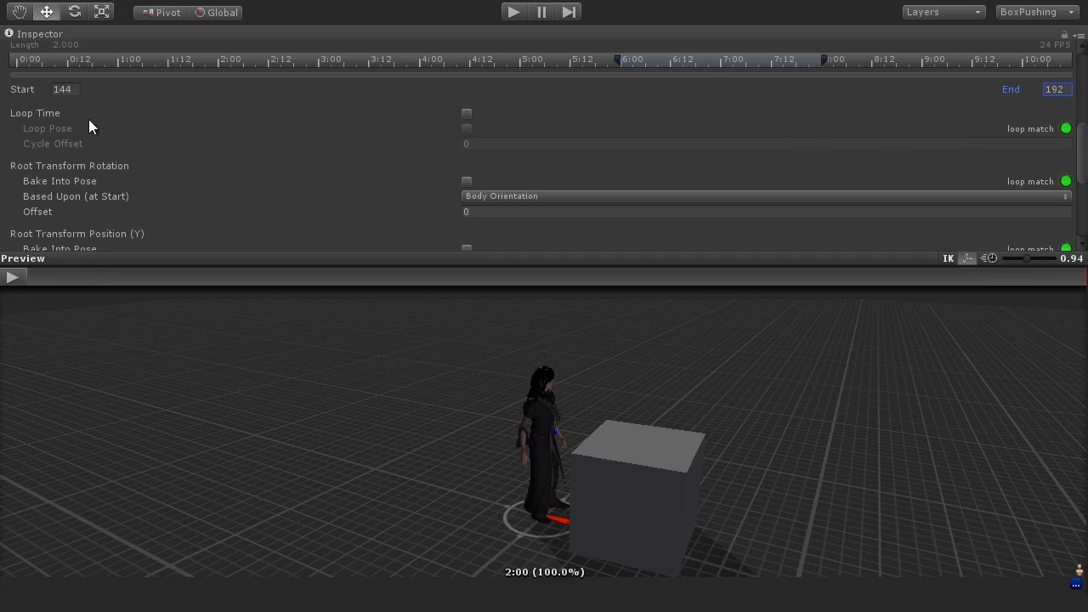
# Step: Play and scrub the Cheer clip preview
pyautogui.click(24, 273)
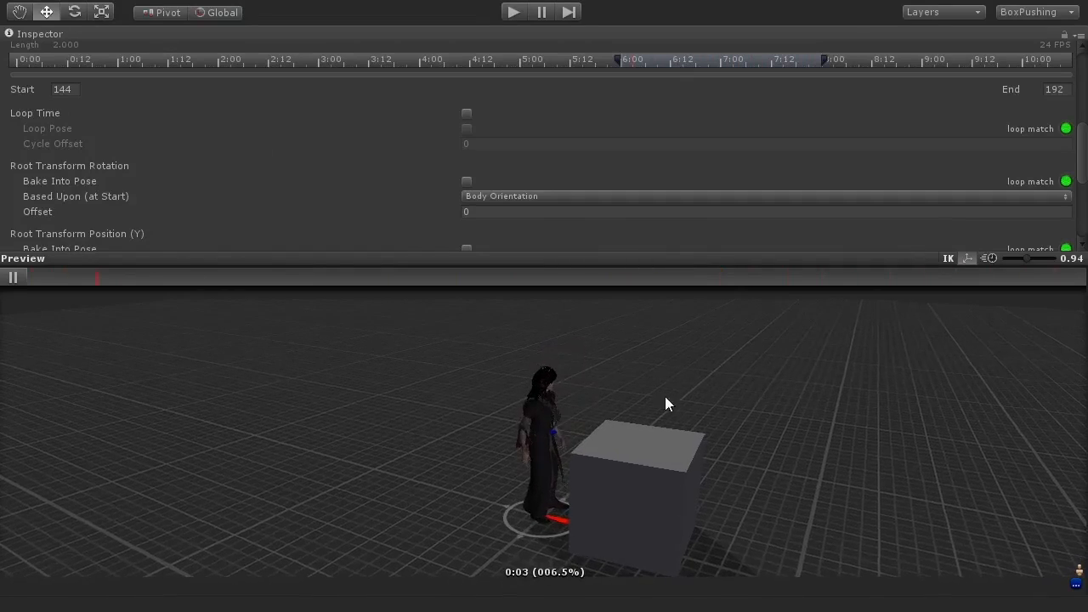
pyautogui.click(12, 276)
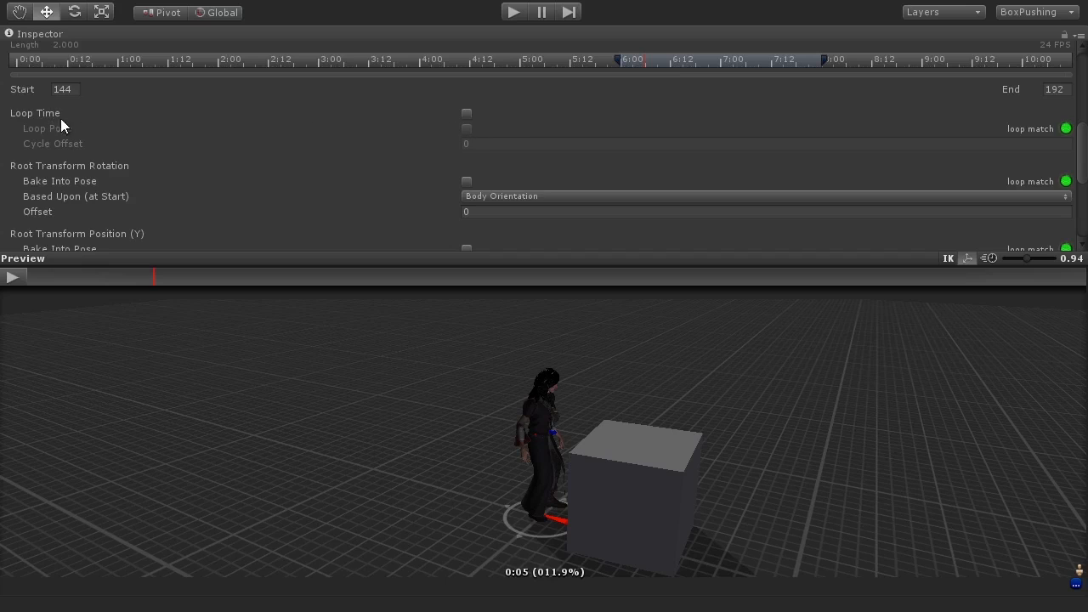
pyautogui.moveTo(90, 275); pyautogui.dragTo(24, 282)
pyautogui.scroll(5, 544, 145)
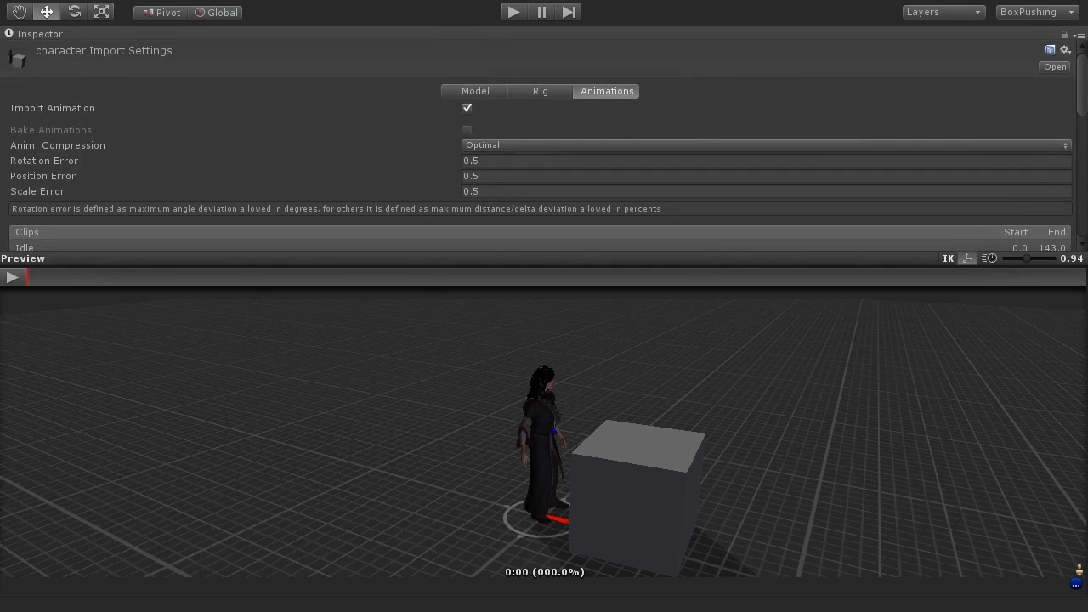
# Step: Add a new animation clip to the character's import settings and name it Walk
pyautogui.scroll(-3, 543, 144)
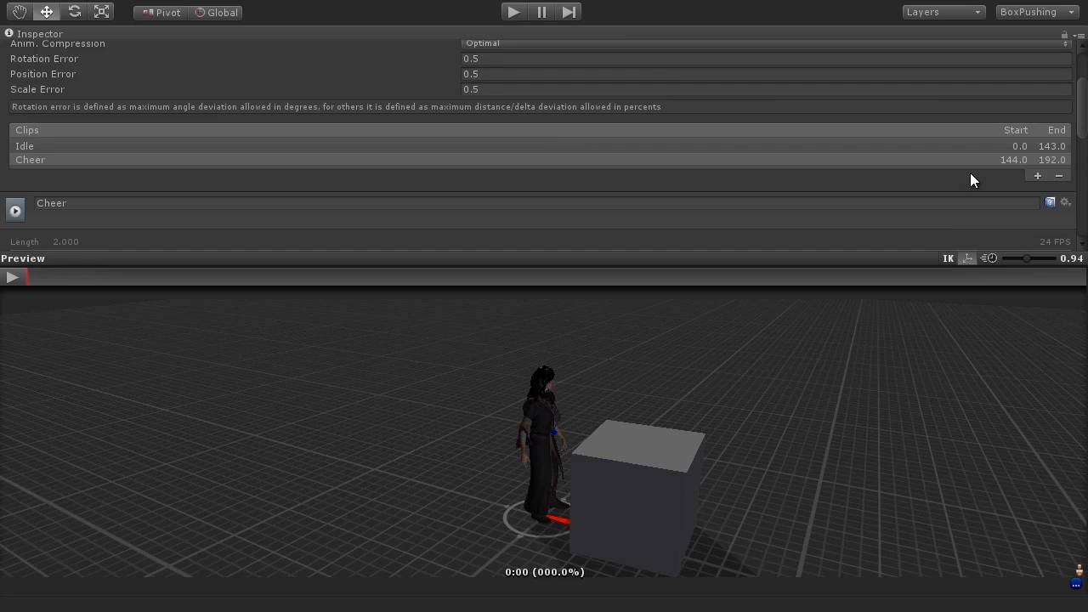
pyautogui.click(1036, 176)
pyautogui.doubleClick(170, 212)
pyautogui.write('Walk')
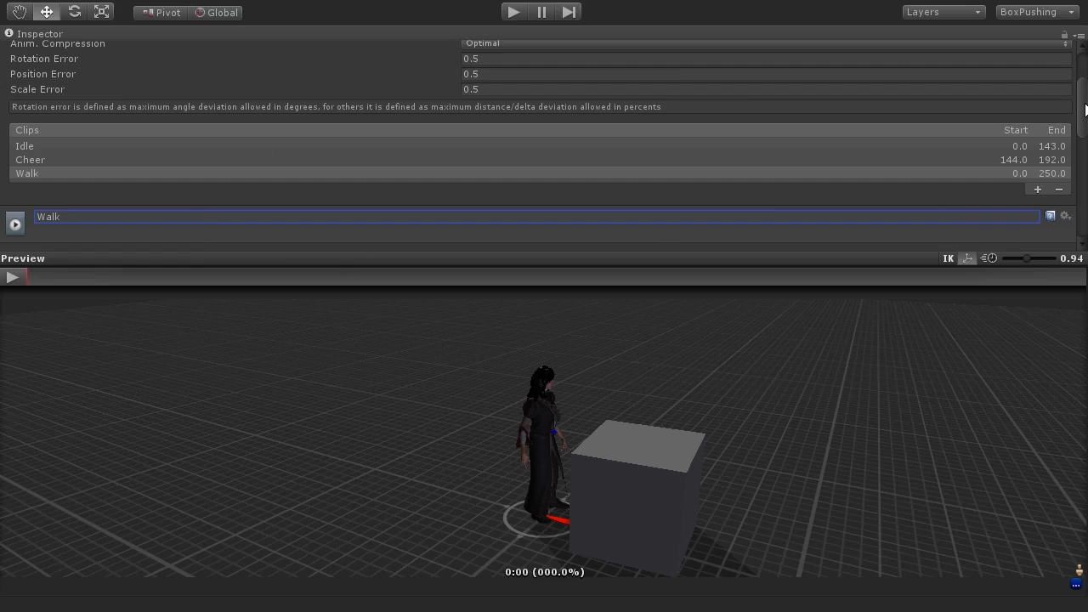
# Step: Set the Walk clip's Start frame to 194 and End frame to 217
pyautogui.moveTo(1085, 108); pyautogui.dragTo(1084, 144)
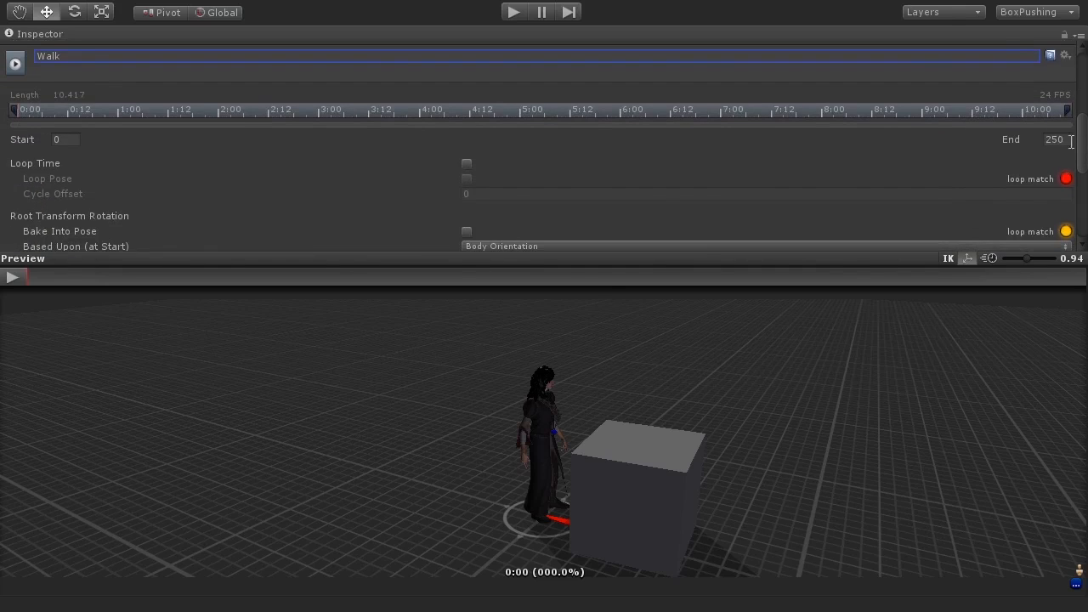
pyautogui.click(59, 140)
pyautogui.write('194')
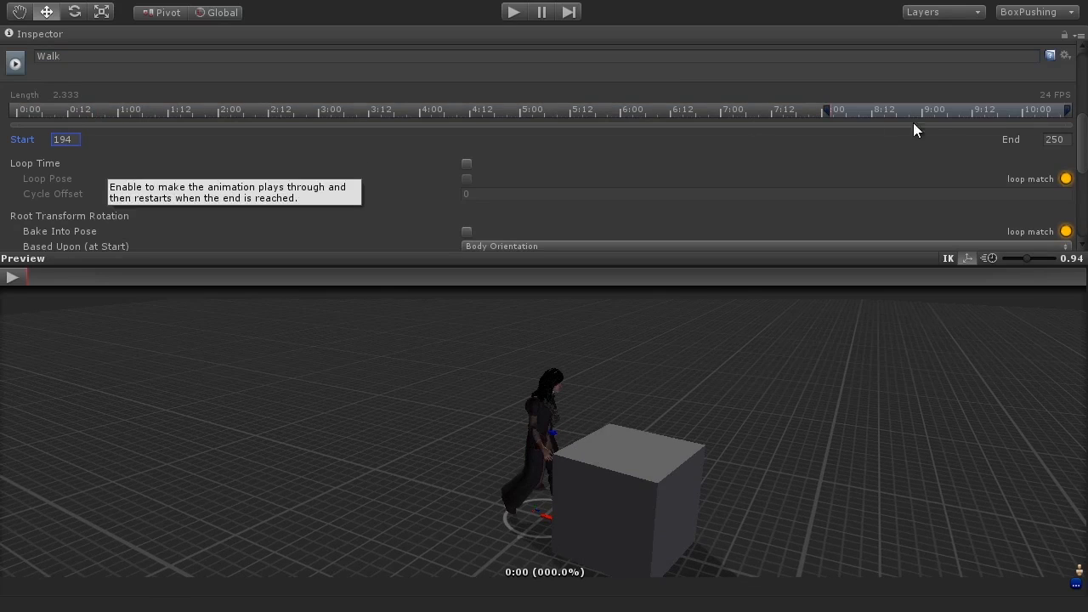
pyautogui.click(1059, 141)
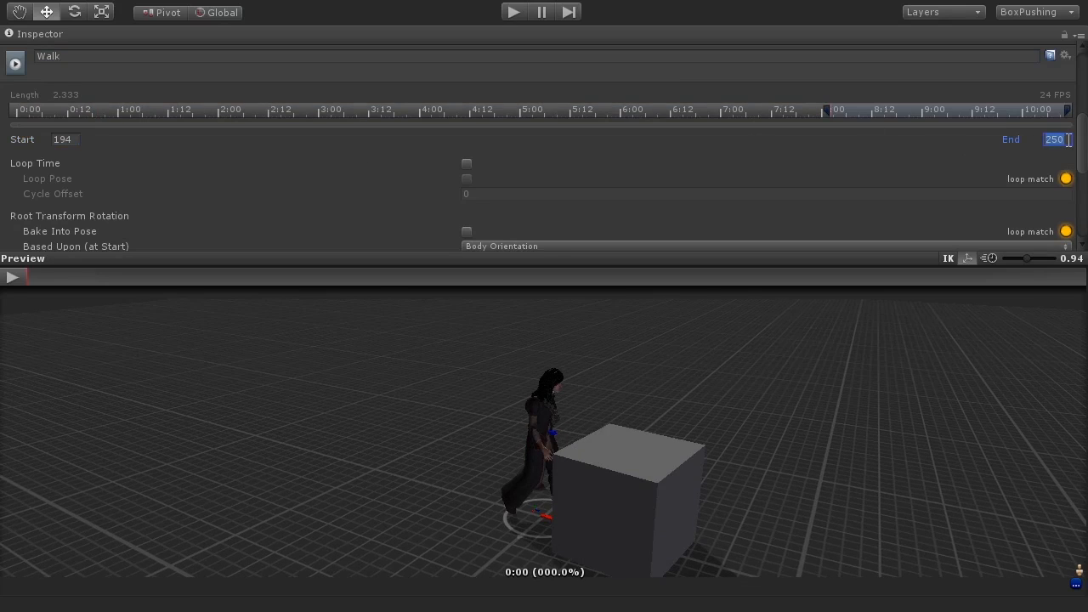
pyautogui.write('217')
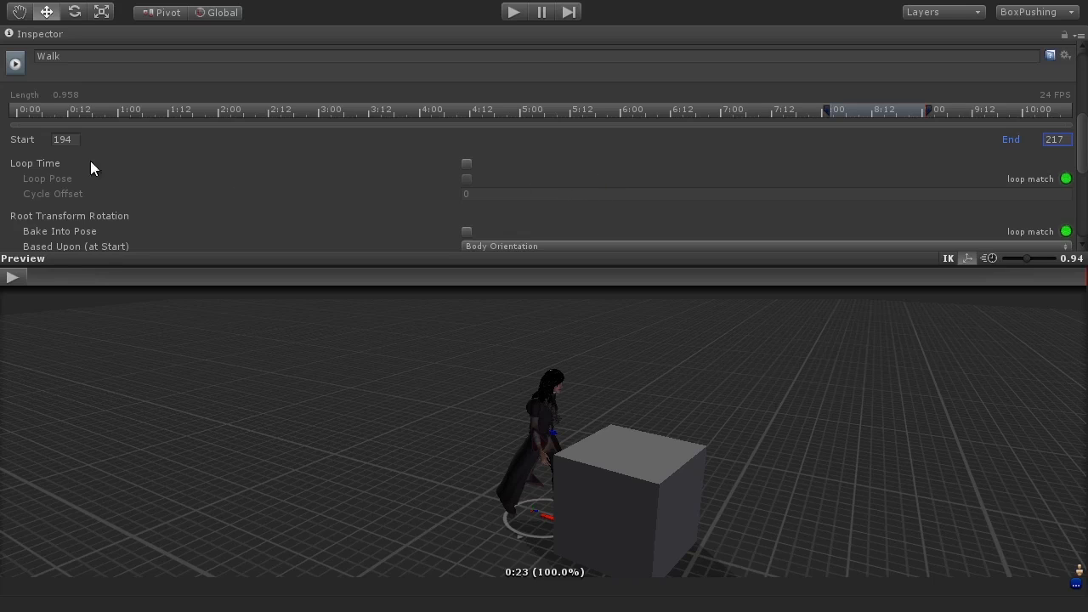
# Step: Enable Loop Time, Loop Pose and Root Transform Position (Y) Bake Into Pose for the Walk clip
pyautogui.click(465, 163)
pyautogui.click(466, 179)
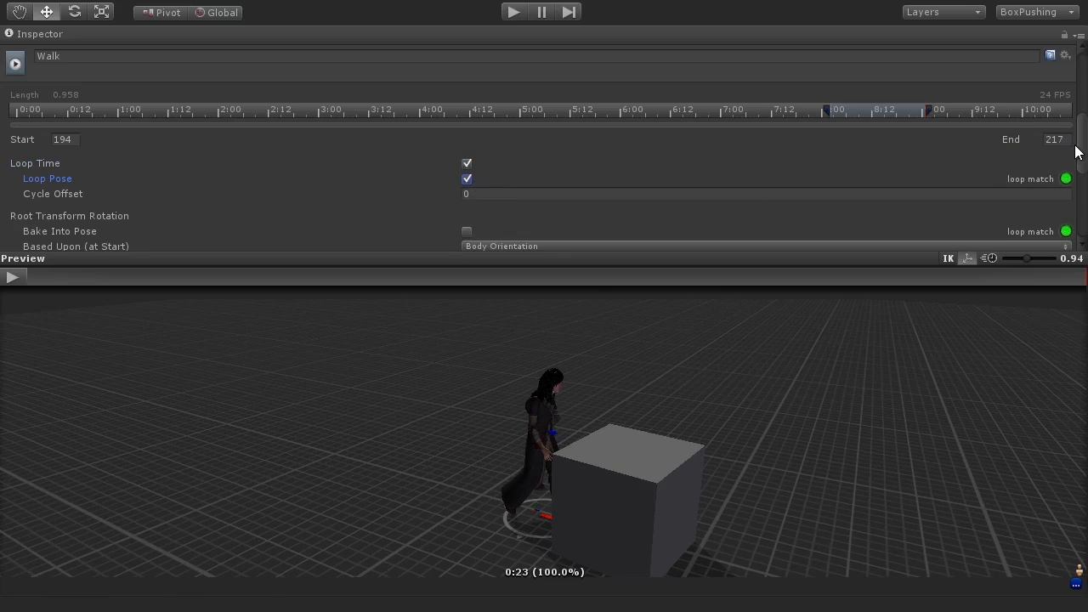
pyautogui.scroll(-2, 1080, 149)
pyautogui.moveTo(1080, 147); pyautogui.dragTo(1081, 173)
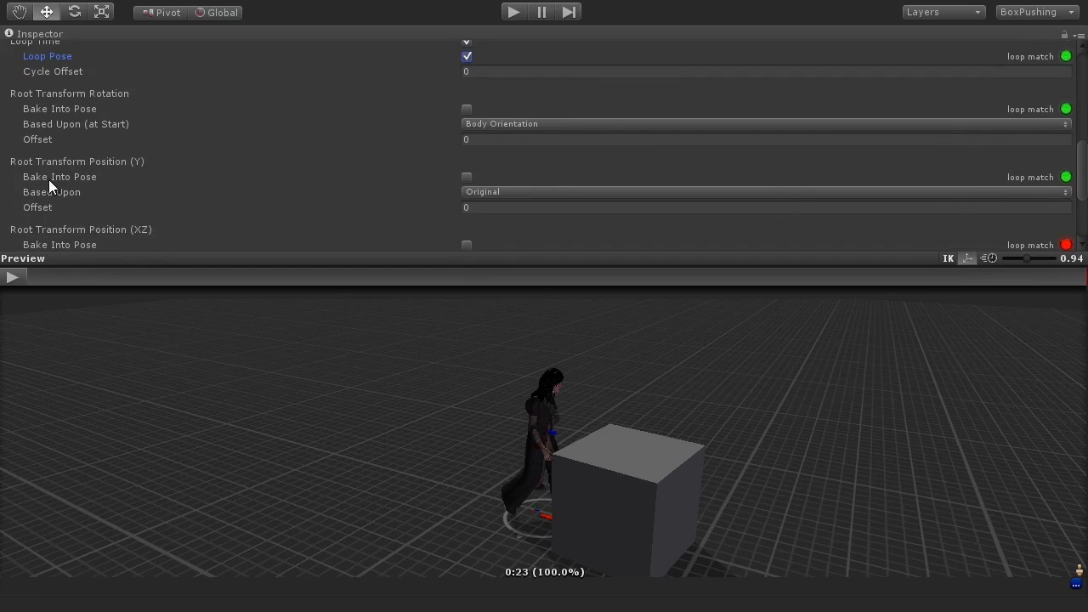
pyautogui.click(467, 177)
# Step: Play and orbit the Walk clip preview, then apply the import settings
pyautogui.click(17, 277)
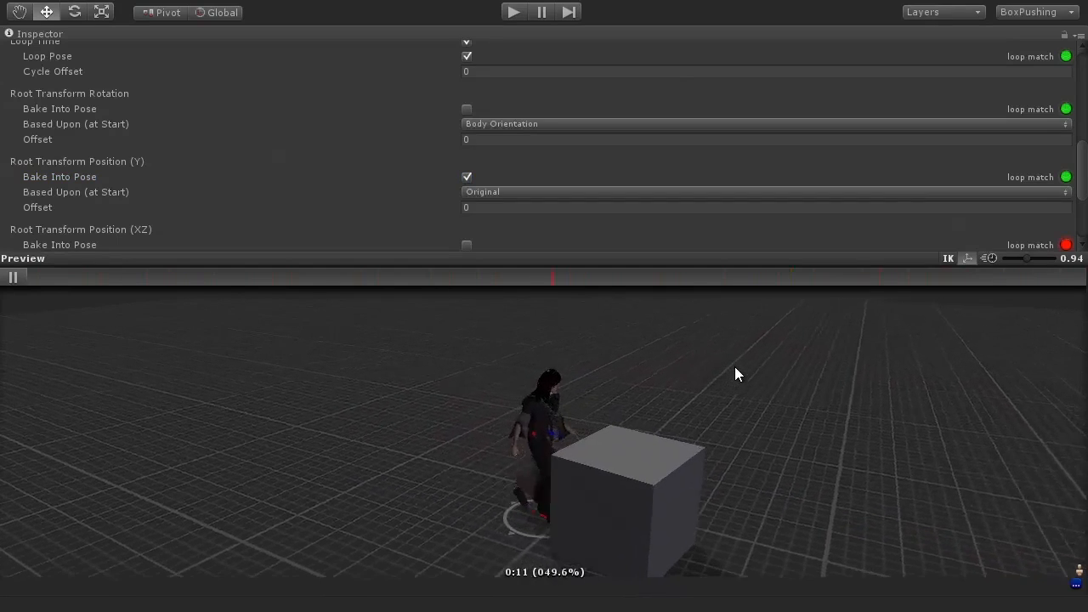
pyautogui.keyDown('alt'); pyautogui.moveTo(517, 495); pyautogui.dragTo(483, 460); pyautogui.keyUp('alt')
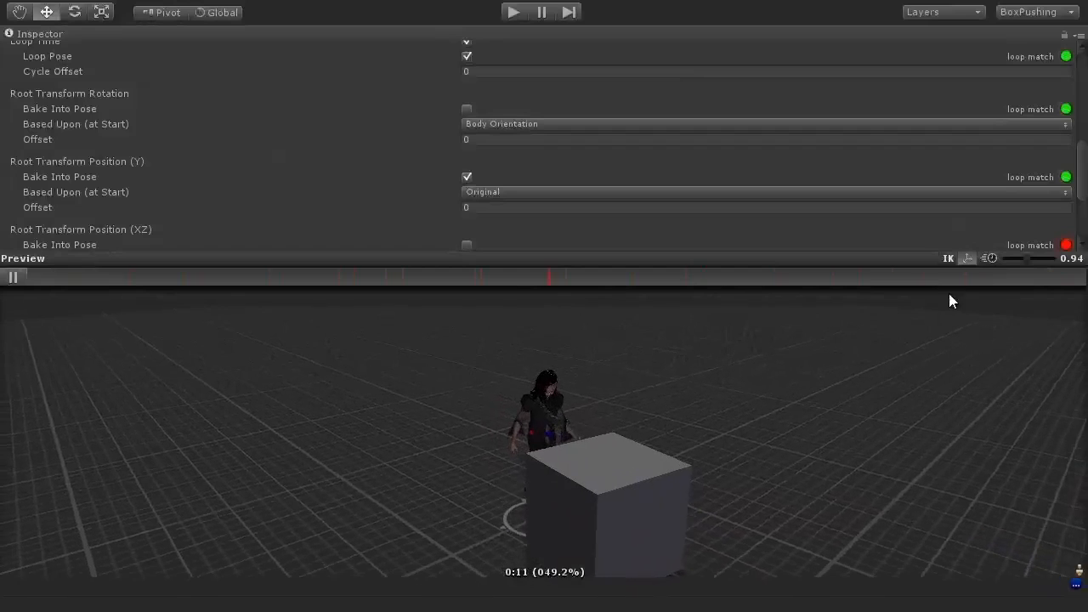
pyautogui.scroll(-1, 1086, 191)
pyautogui.moveTo(1087, 186)
pyautogui.mouseDown()
pyautogui.moveTo(1087, 219)
pyautogui.moveTo(1078, 85)
pyautogui.moveTo(1081, 199)
pyautogui.mouseUp()
pyautogui.click(1054, 229)
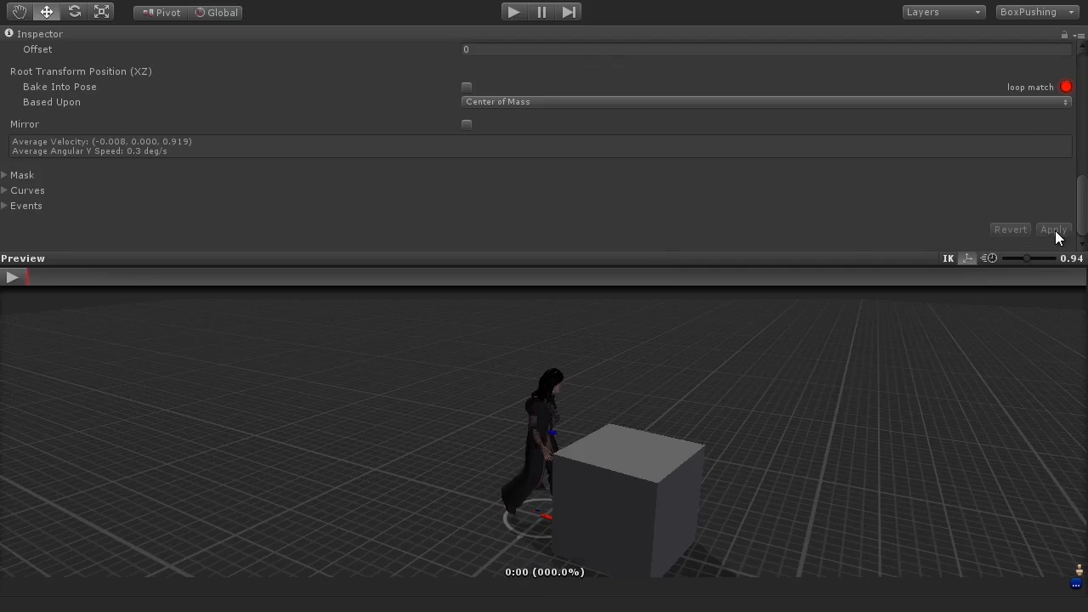
# Step: Add another animation clip and name it Push
pyautogui.moveTo(1080, 182); pyautogui.dragTo(1069, 90)
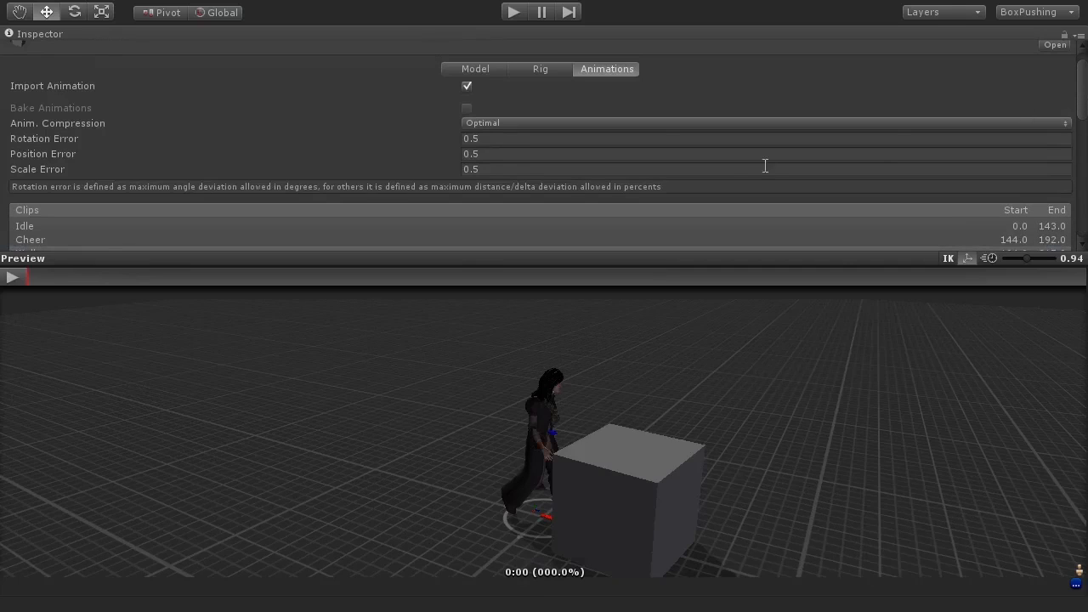
pyautogui.scroll(-3, 1086, 113)
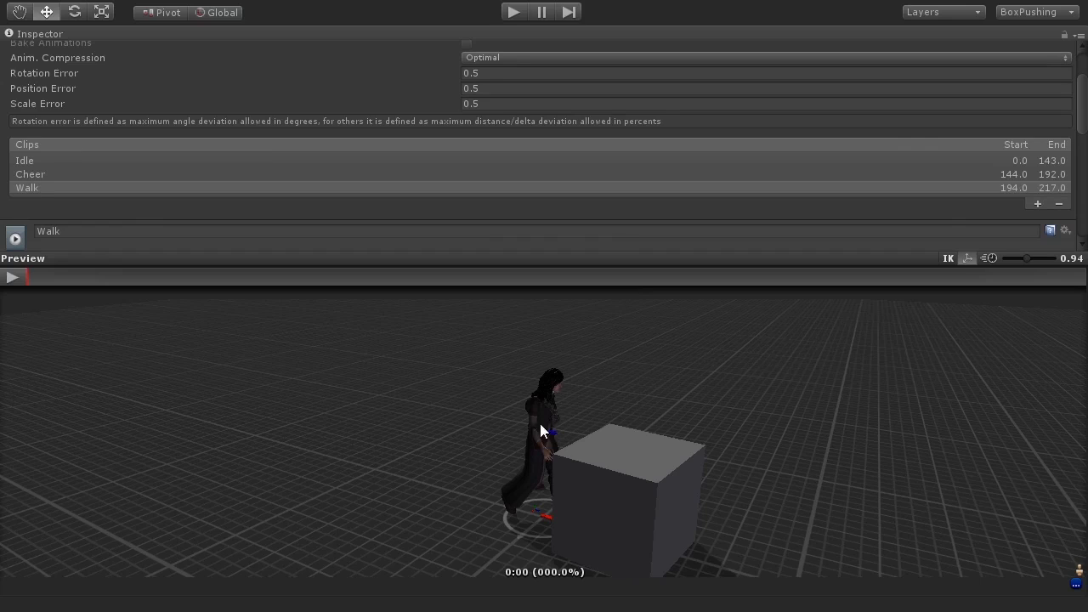
pyautogui.click(1037, 206)
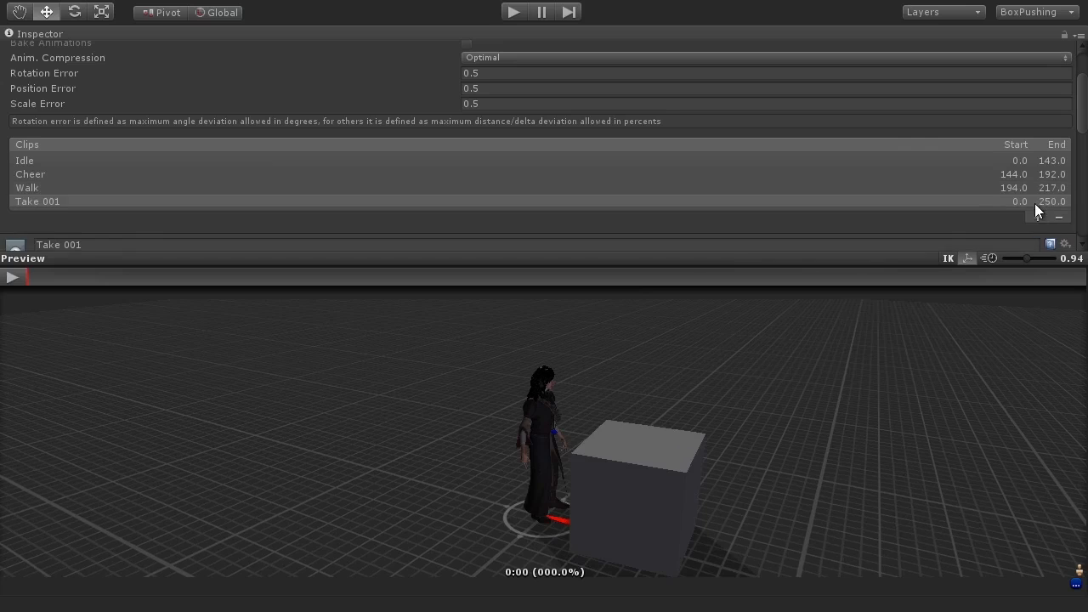
pyautogui.click(151, 244)
pyautogui.write('Push')
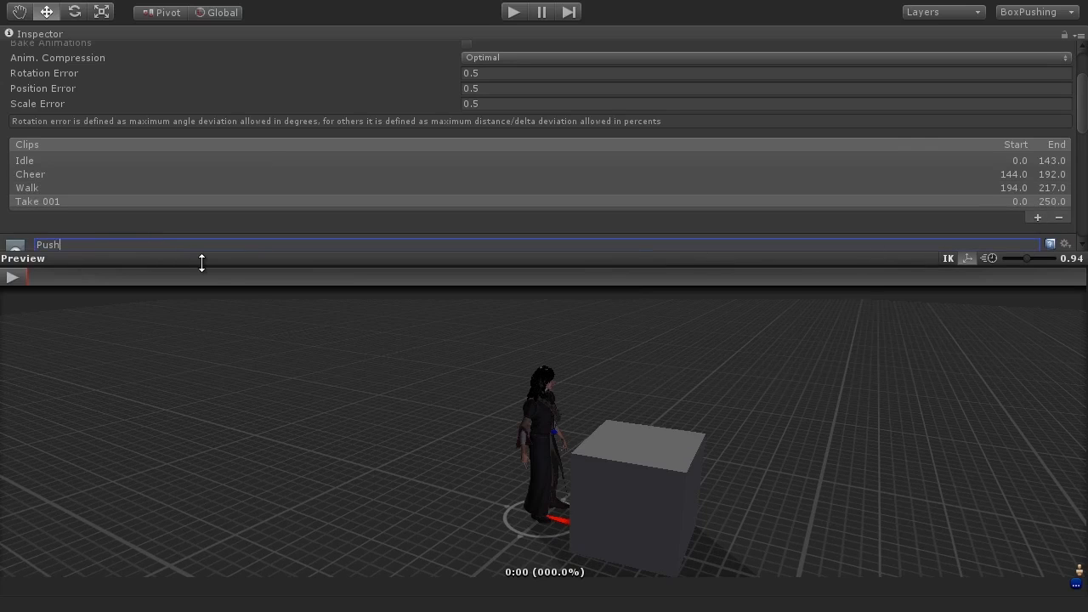
# Step: Set the Push clip's Start frame to 220
pyautogui.moveTo(1082, 103); pyautogui.dragTo(1050, 149)
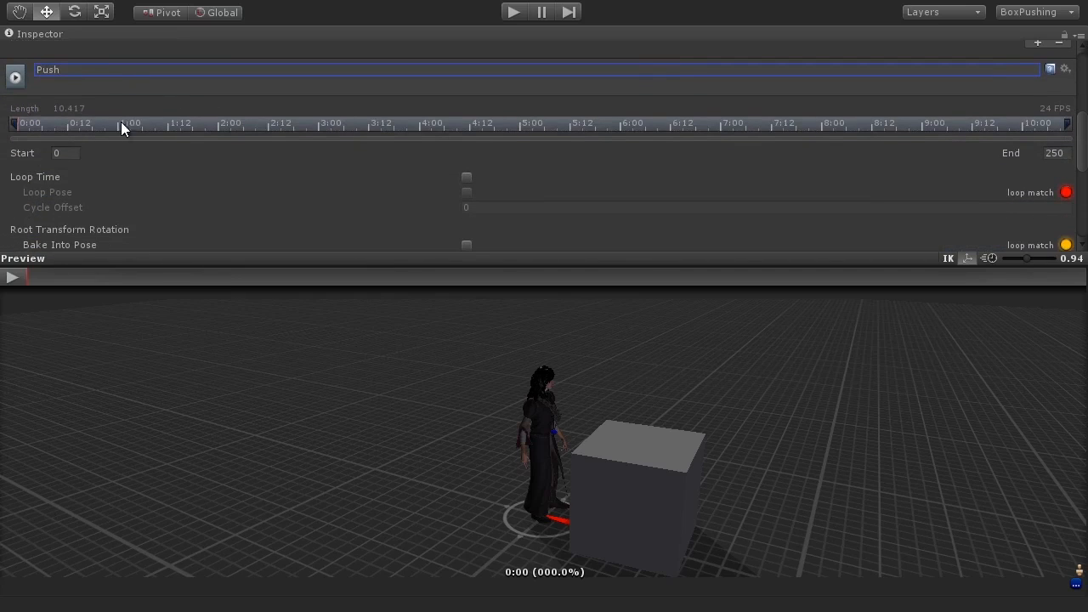
pyautogui.click(64, 153)
pyautogui.write('220')
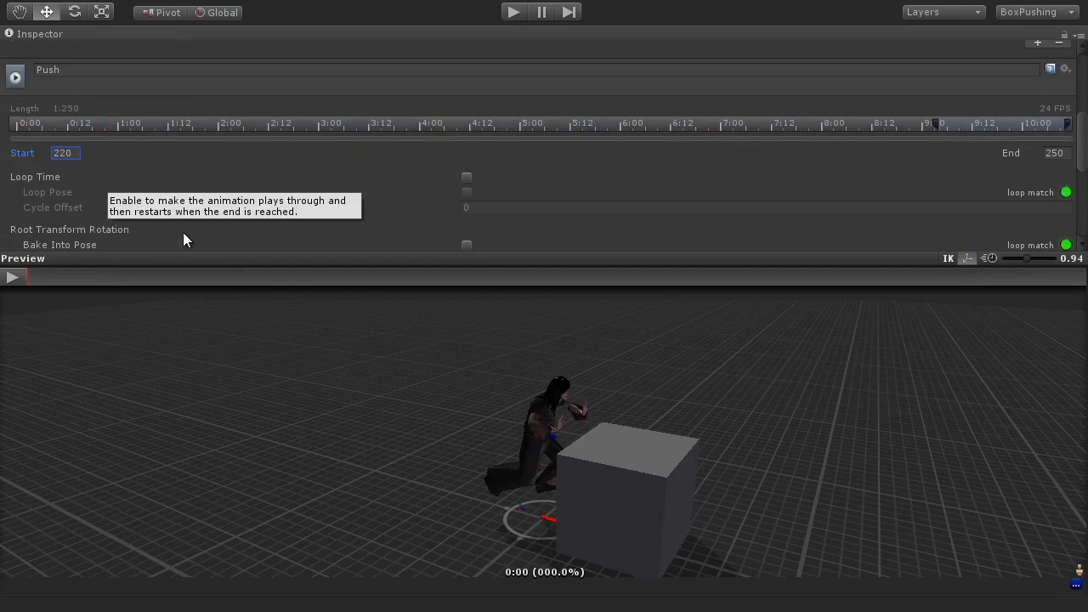
pyautogui.click(1056, 154)
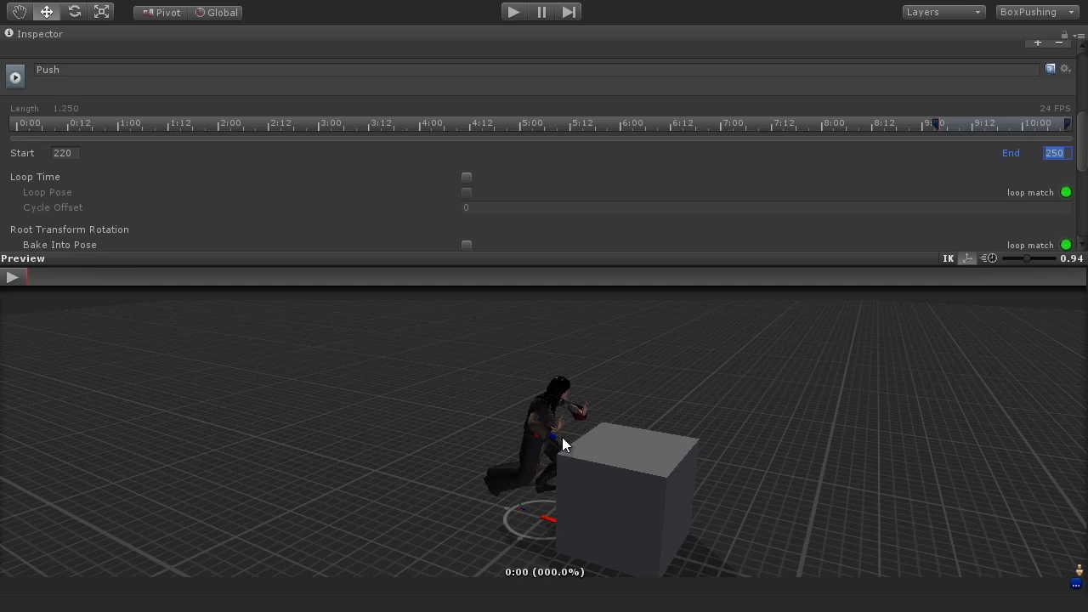
# Step: Enable Loop Time and Loop Pose for the Push clip and play and orbit its preview
pyautogui.click(467, 176)
pyautogui.click(466, 192)
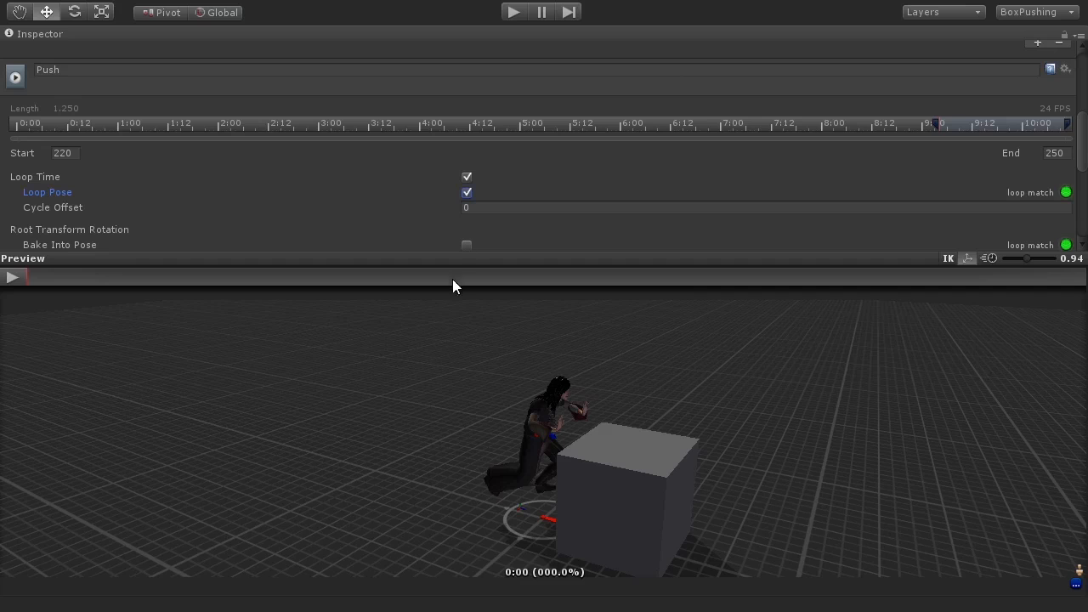
pyautogui.click(5, 276)
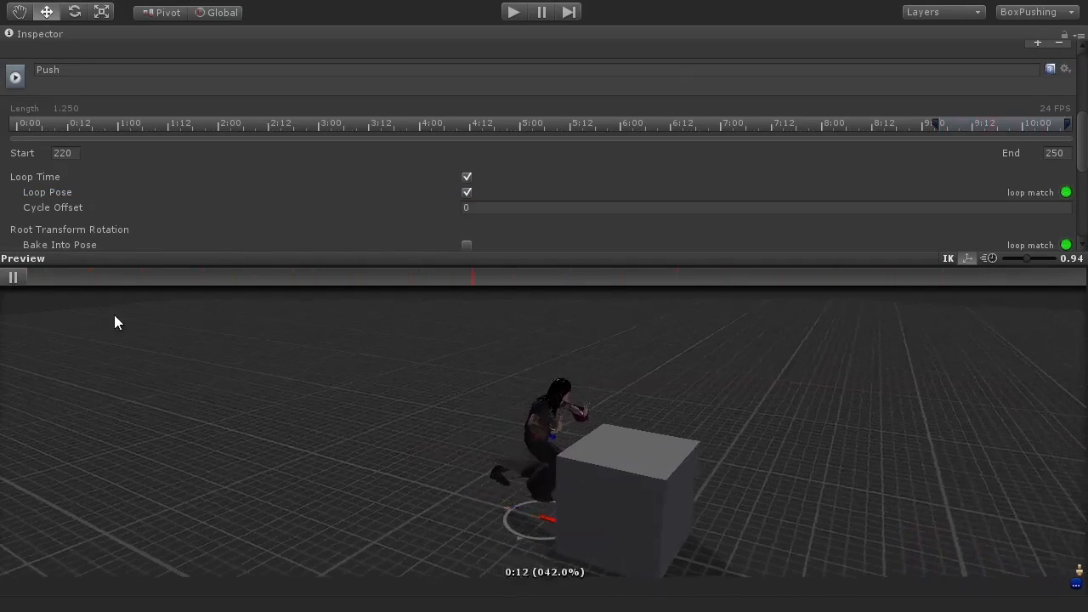
pyautogui.keyDown('alt'); pyautogui.moveTo(324, 472); pyautogui.dragTo(784, 483); pyautogui.keyUp('alt')
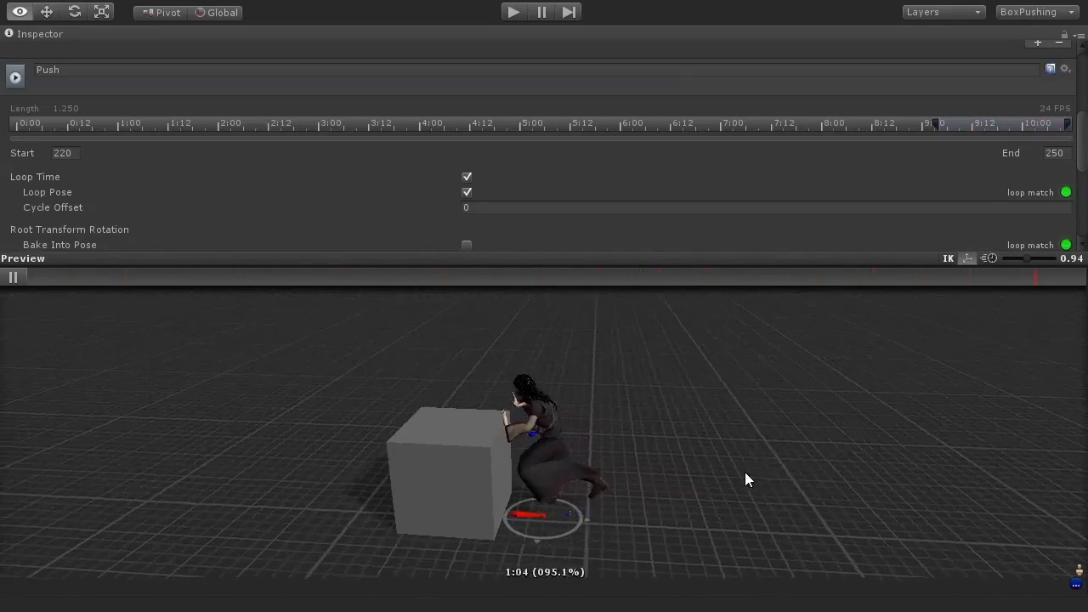
pyautogui.keyDown('alt'); pyautogui.moveTo(751, 480); pyautogui.dragTo(522, 456); pyautogui.keyUp('alt')
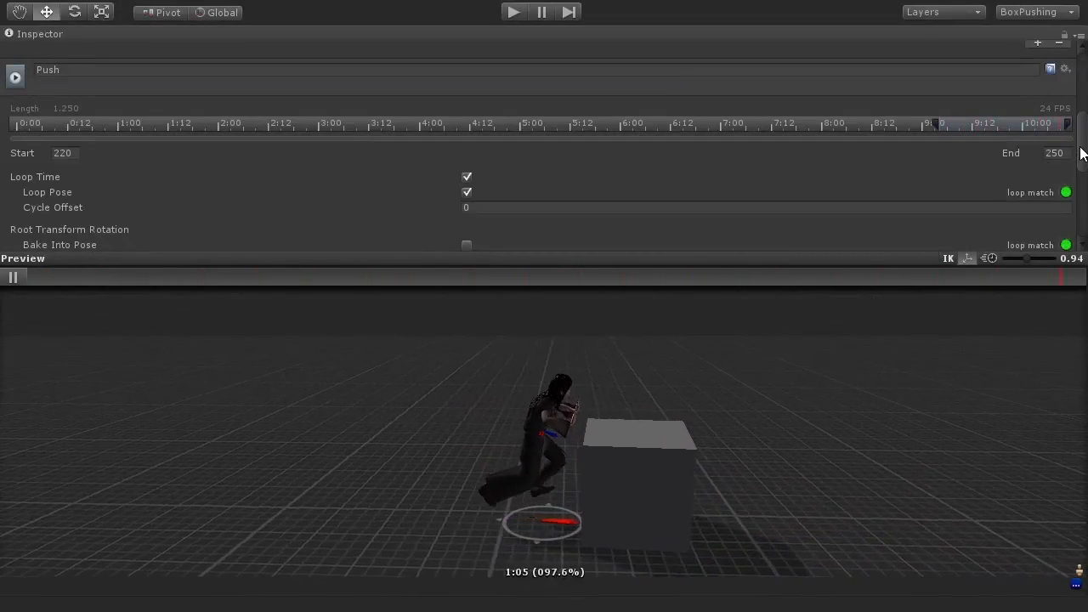
pyautogui.click(71, 277)
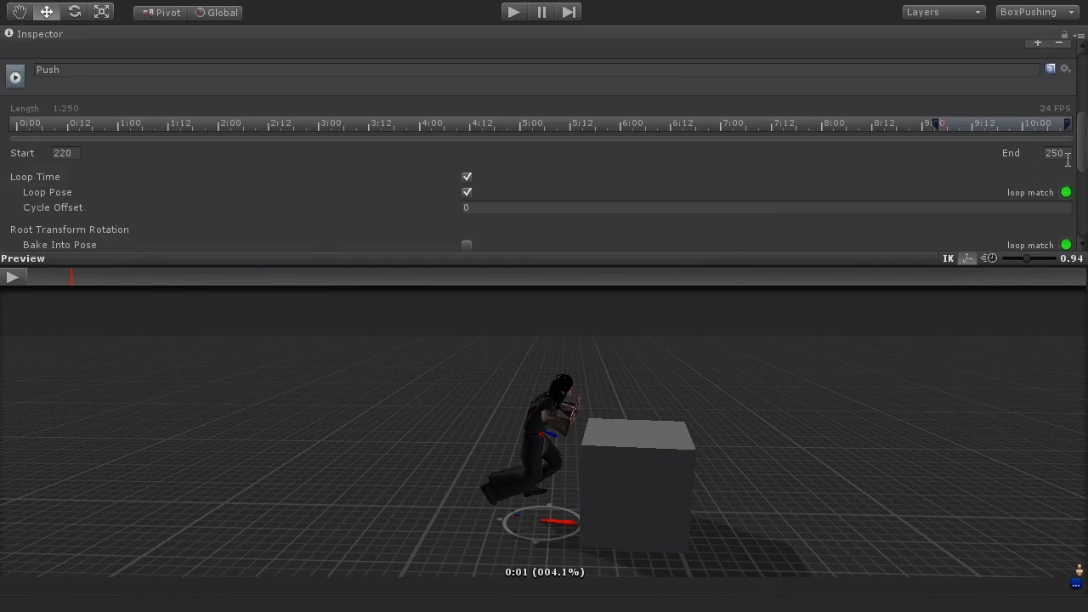
# Step: Apply the Push clip's import settings and review the clip list
pyautogui.moveTo(1082, 140); pyautogui.dragTo(1086, 205)
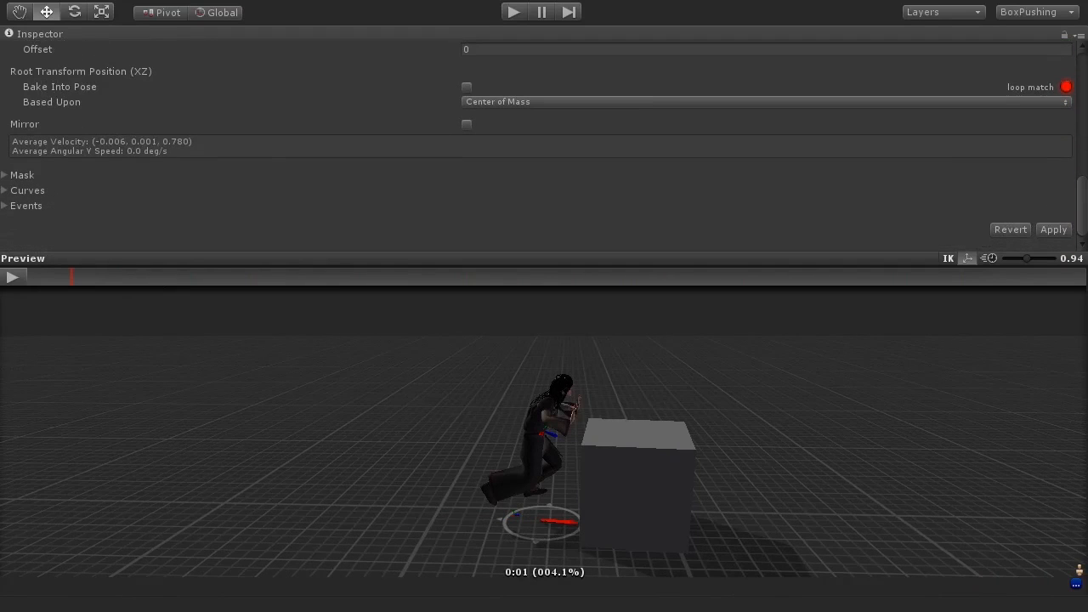
pyautogui.click(1049, 231)
pyautogui.moveTo(1077, 214); pyautogui.dragTo(1061, 116)
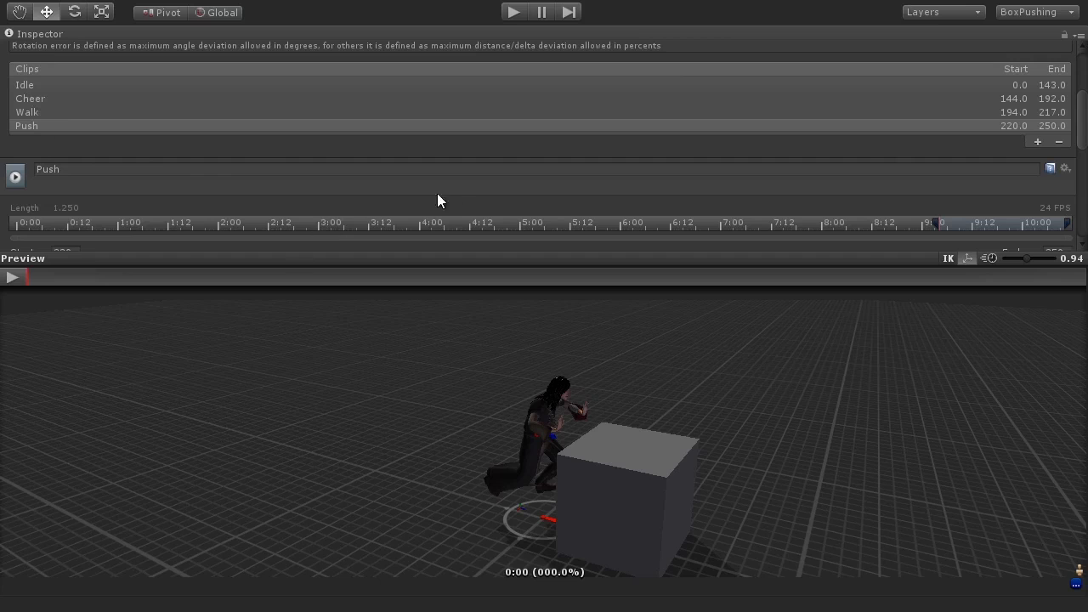
pyautogui.scroll(-8, 440, 202)
pyautogui.scroll(5, 440, 203)
pyautogui.scroll(5, 440, 202)
pyautogui.scroll(-2, 440, 203)
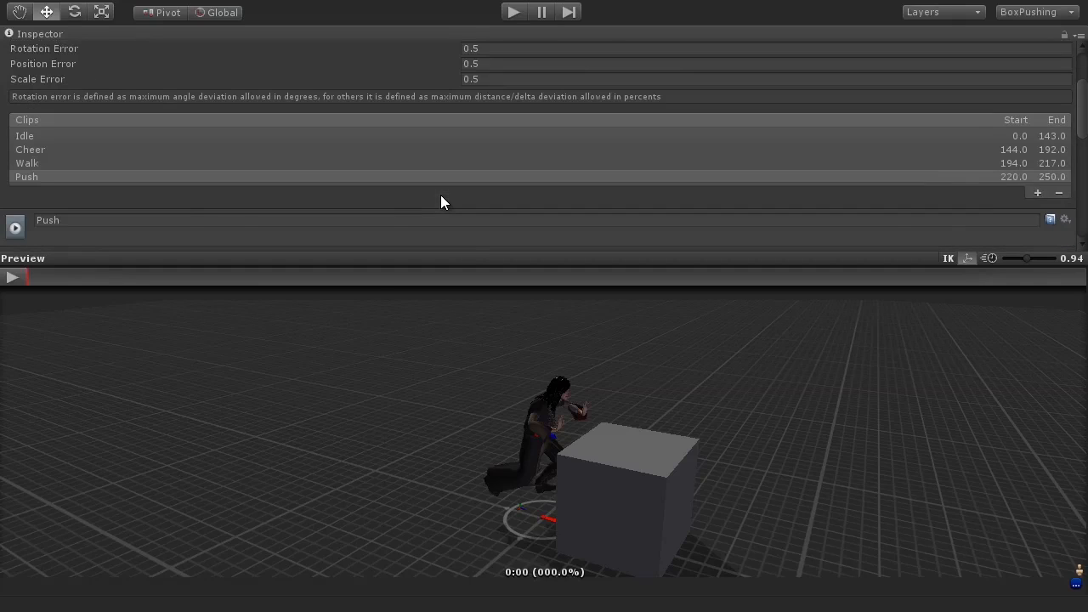
pyautogui.scroll(-1, 440, 202)
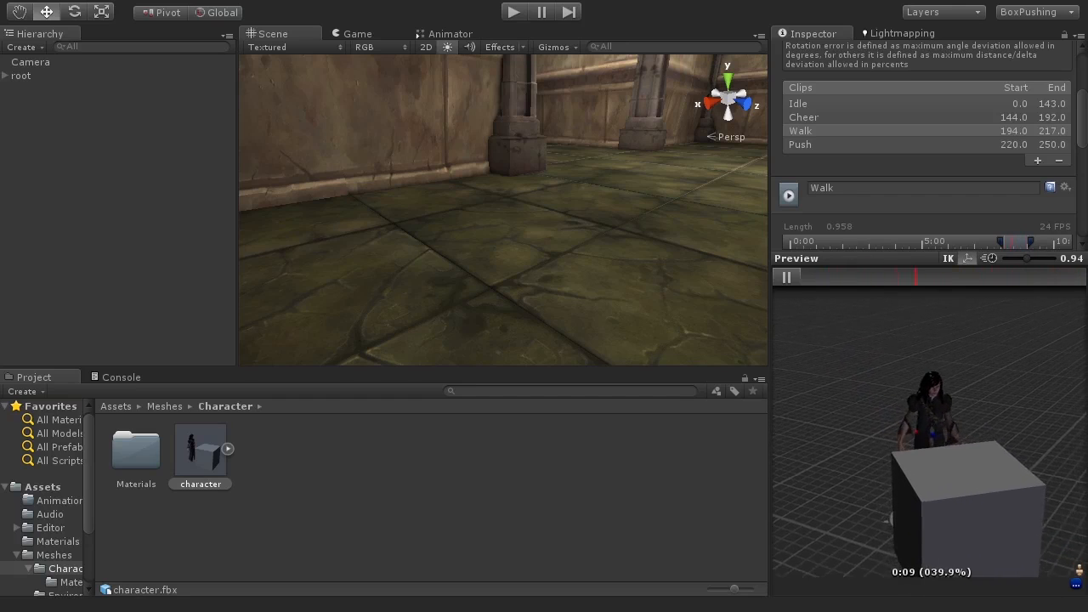
pyautogui.click(787, 277)
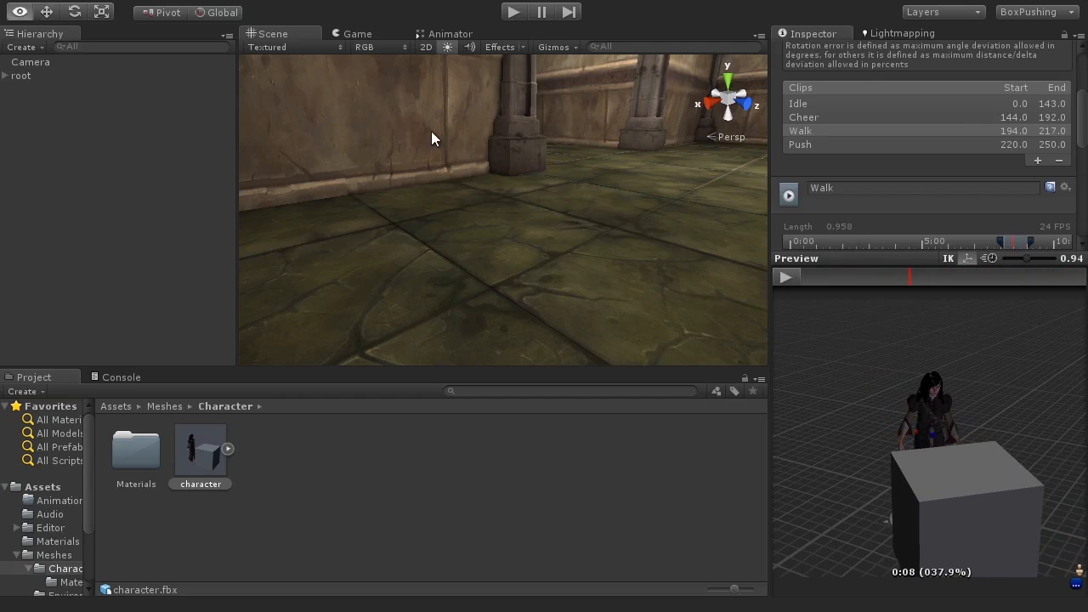
# Step: Place the character model into the scene
pyautogui.moveTo(493, 146); pyautogui.dragTo(464, 228, button='middle')
pyautogui.scroll(-5, 464, 224)
pyautogui.keyDown('alt'); pyautogui.moveTo(462, 224); pyautogui.dragTo(575, 313); pyautogui.keyUp('alt')
pyautogui.scroll(3, 573, 314)
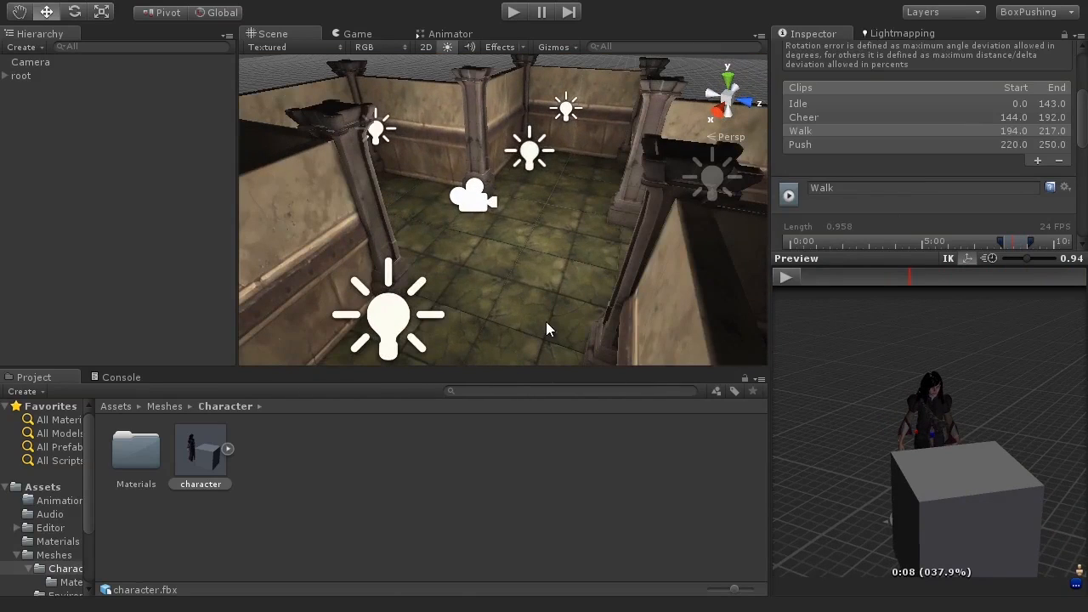
pyautogui.moveTo(213, 450); pyautogui.dragTo(536, 228)
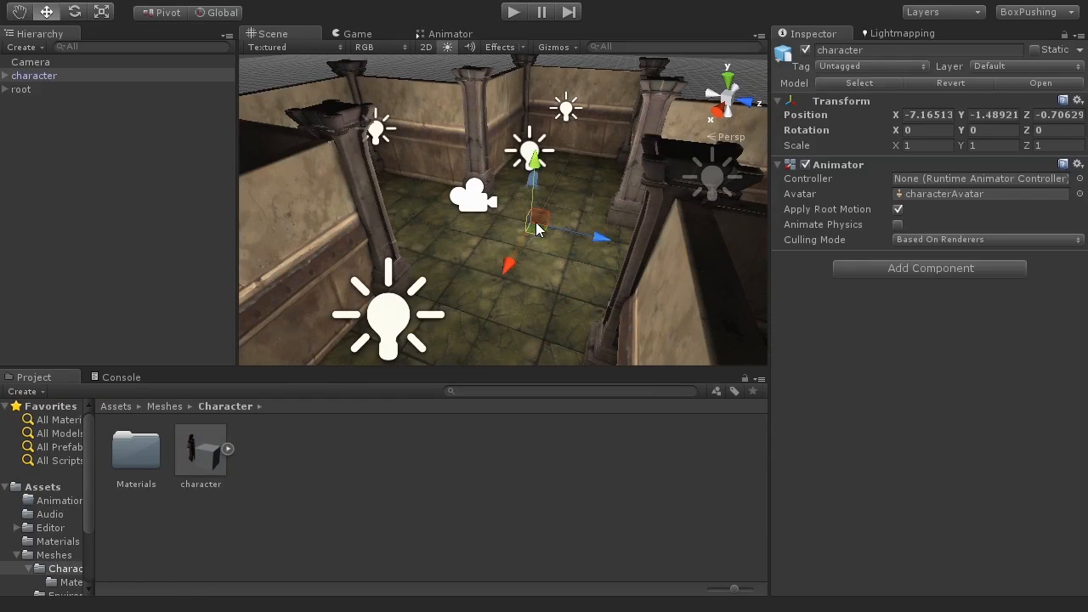
# Step: Set the character's position to X 0, Y 0, Z 0
pyautogui.click(68, 77)
pyautogui.click(927, 114)
pyautogui.write('0')
pyautogui.press('Tab')
pyautogui.write('0')
pyautogui.press('Tab')
pyautogui.write('0')
# Step: Align the Camera with the scene view showing the character and box, then enter Play mode
pyautogui.moveTo(537, 249); pyautogui.dragTo(531, 239, button='middle')
pyautogui.scroll(-5, 531, 239)
pyautogui.keyDown('alt'); pyautogui.moveTo(533, 240); pyautogui.dragTo(328, 221); pyautogui.keyUp('alt')
pyautogui.scroll(8, 559, 314)
pyautogui.moveTo(559, 315); pyautogui.dragTo(469, 190, button='middle')
pyautogui.keyDown('alt'); pyautogui.moveTo(469, 191); pyautogui.dragTo(534, 238); pyautogui.keyUp('alt')
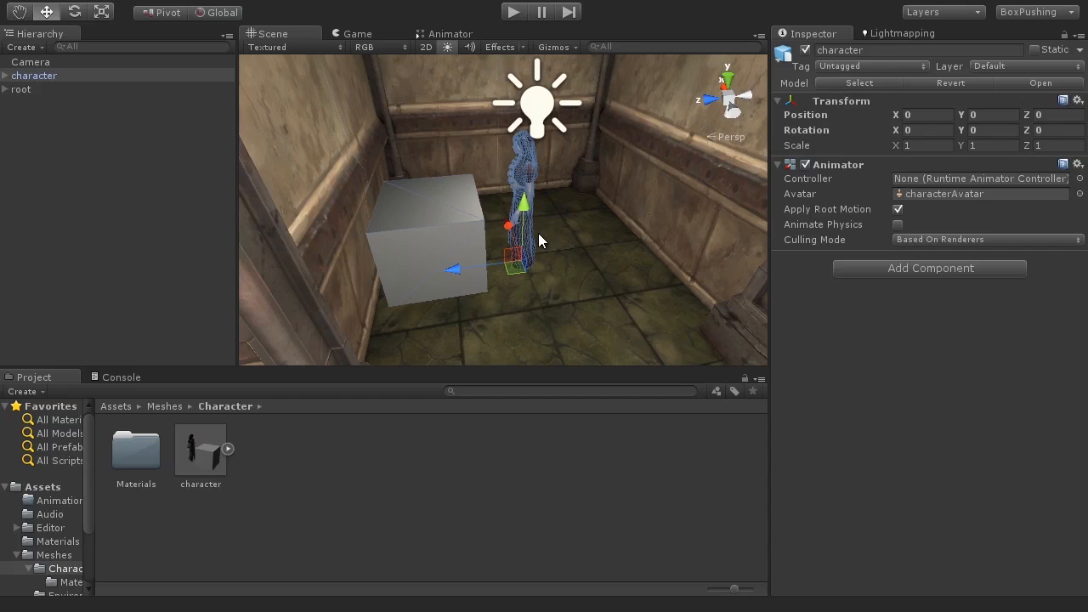
pyautogui.scroll(-5, 538, 233)
pyautogui.scroll(6, 538, 233)
pyautogui.scroll(-1, 538, 232)
pyautogui.keyDown('alt'); pyautogui.moveTo(557, 229); pyautogui.dragTo(598, 238); pyautogui.keyUp('alt')
pyautogui.keyDown('alt'); pyautogui.moveTo(585, 168); pyautogui.dragTo(586, 192); pyautogui.keyUp('alt')
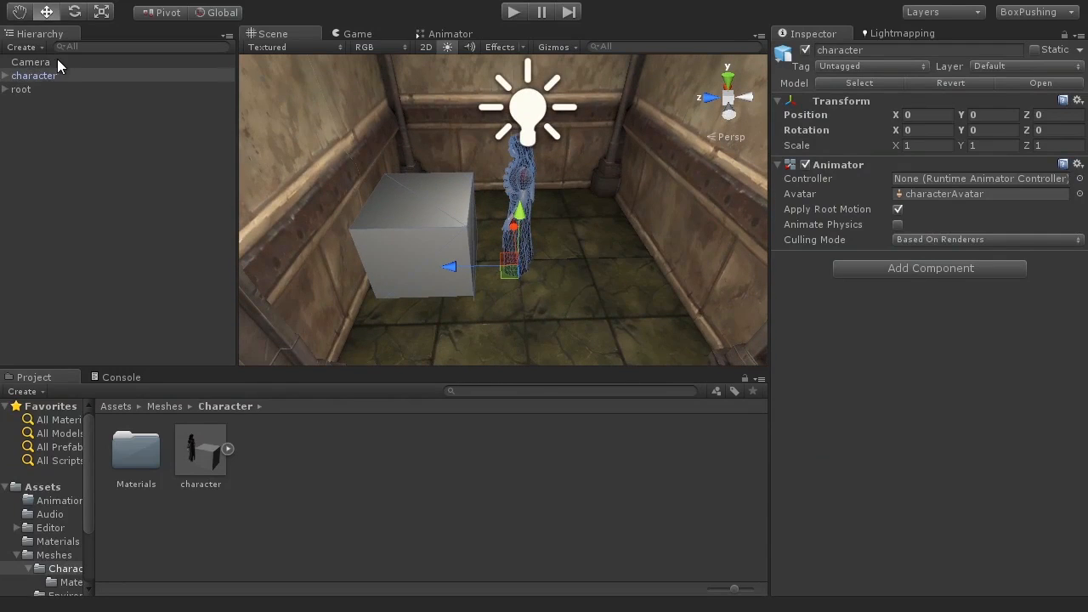
pyautogui.click(34, 62)
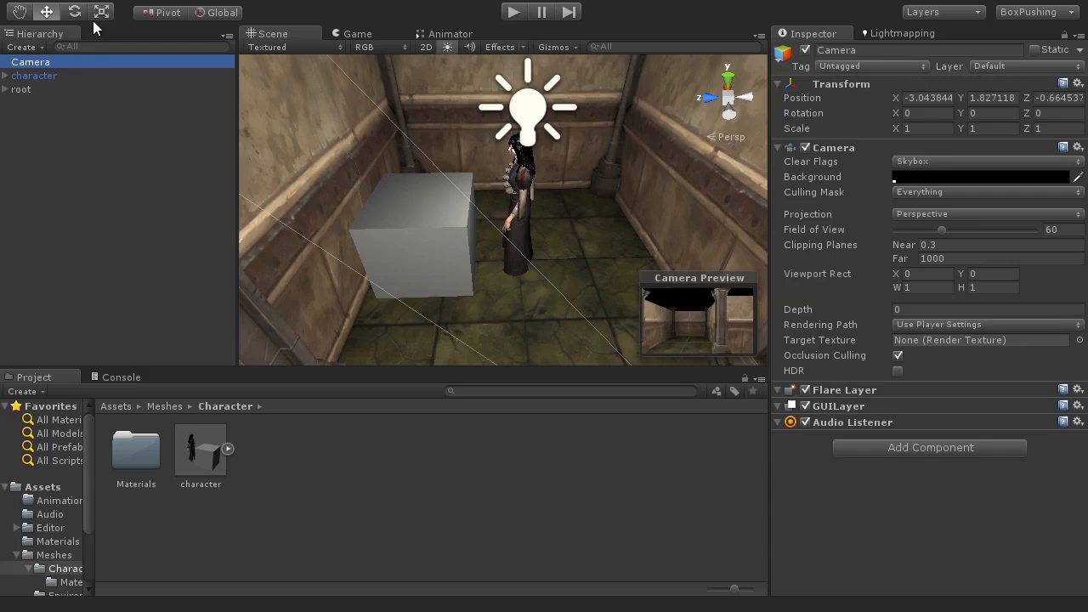
pyautogui.click(114, 3)
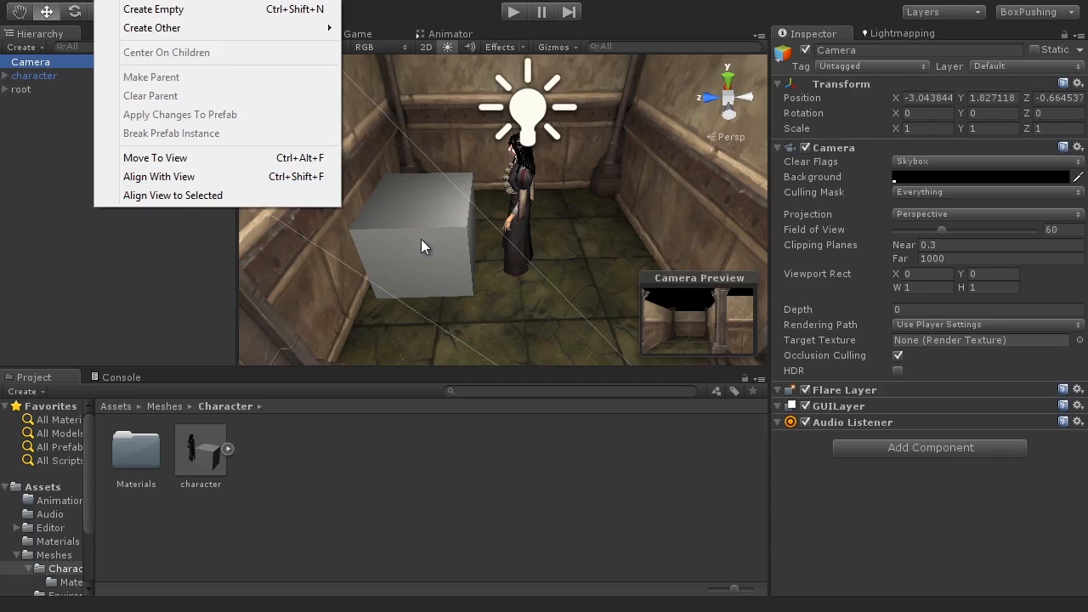
pyautogui.click(220, 181)
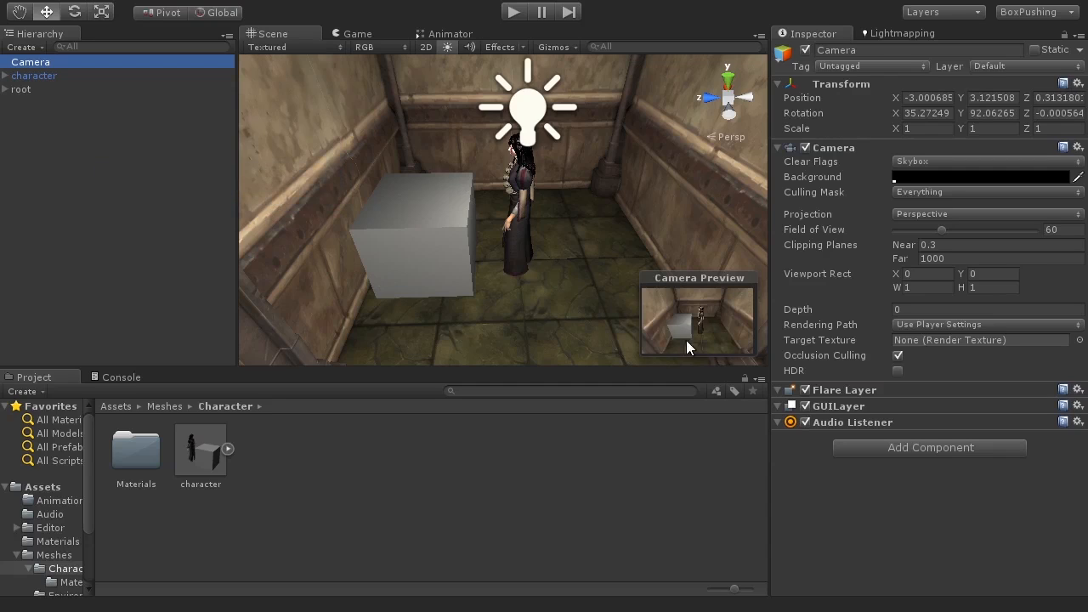
pyautogui.click(514, 12)
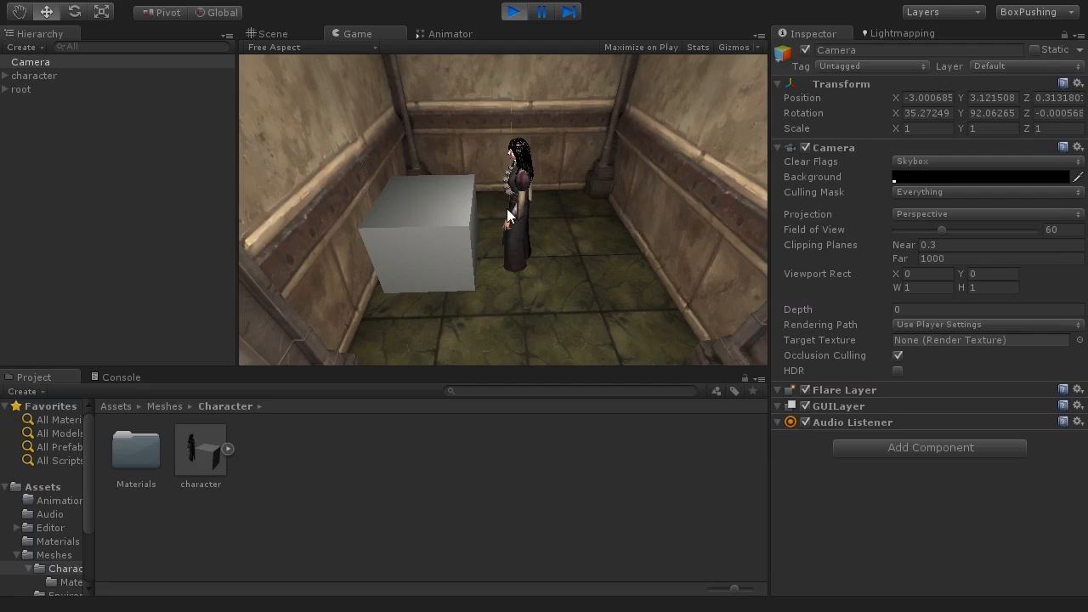
# Step: Stop Play mode and open the Animation folder among the project assets
pyautogui.click(511, 13)
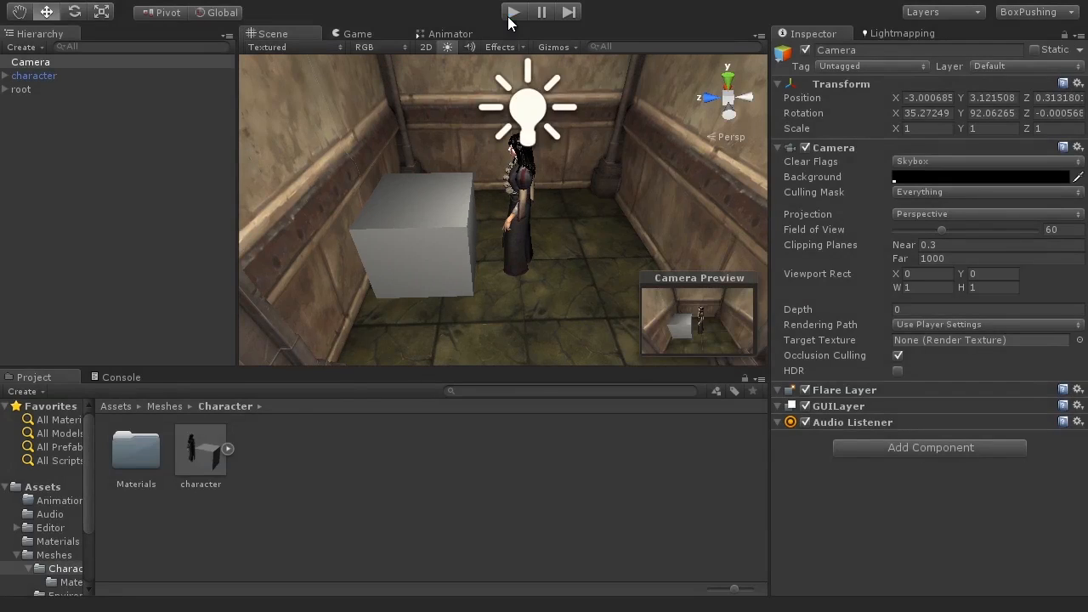
pyautogui.click(42, 488)
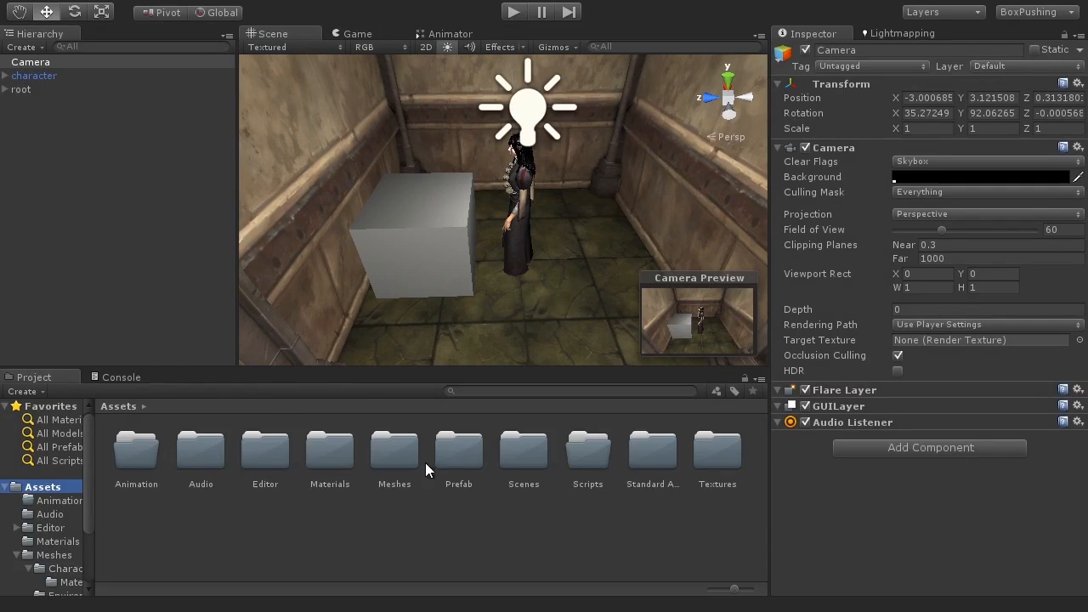
pyautogui.doubleClick(136, 458)
pyautogui.rightClick(195, 430)
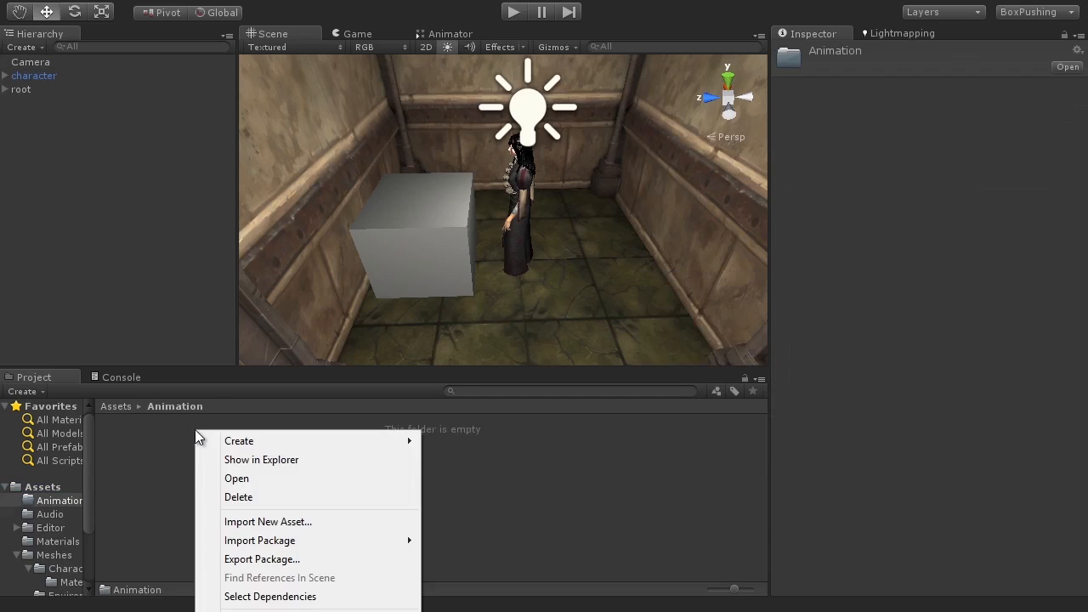
pyautogui.moveTo(228, 446)
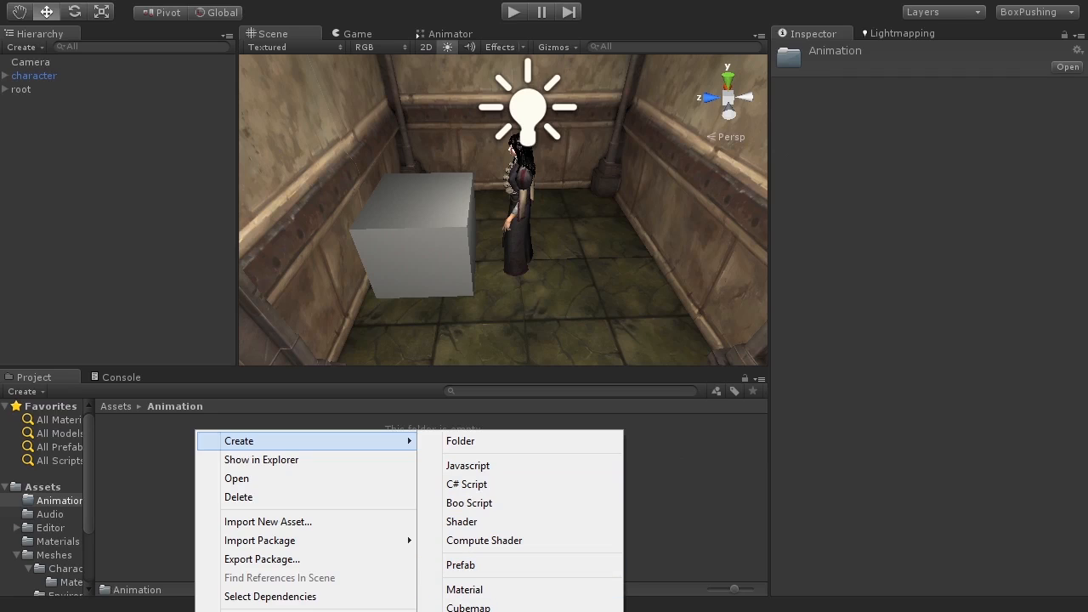
pyautogui.press('Escape')
pyautogui.press('Escape')
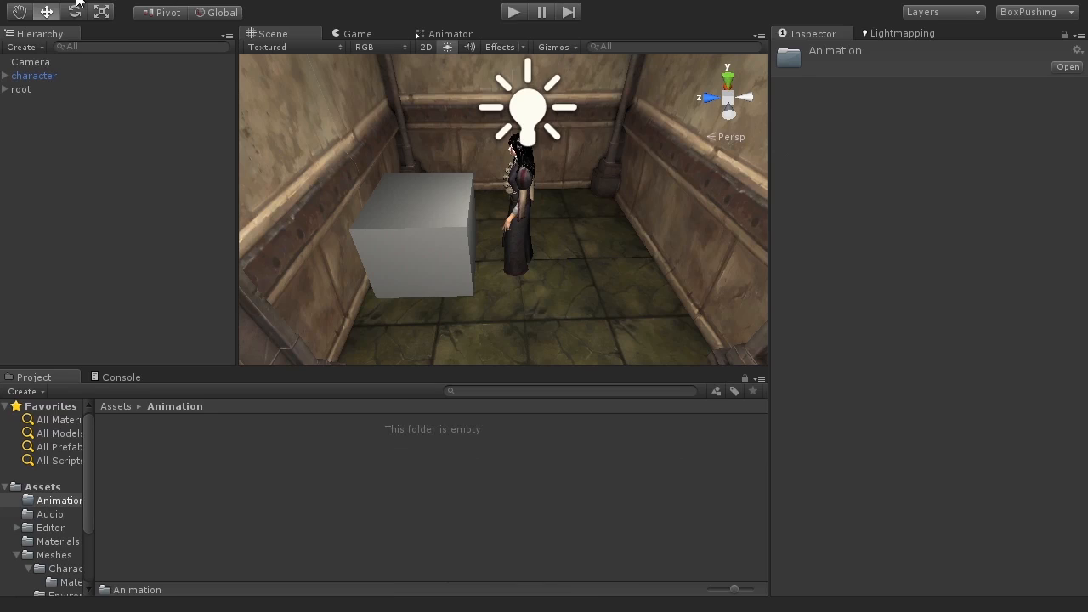
# Step: Create an Animator Controller named char_controller in the Animation folder
pyautogui.click(75, 0)
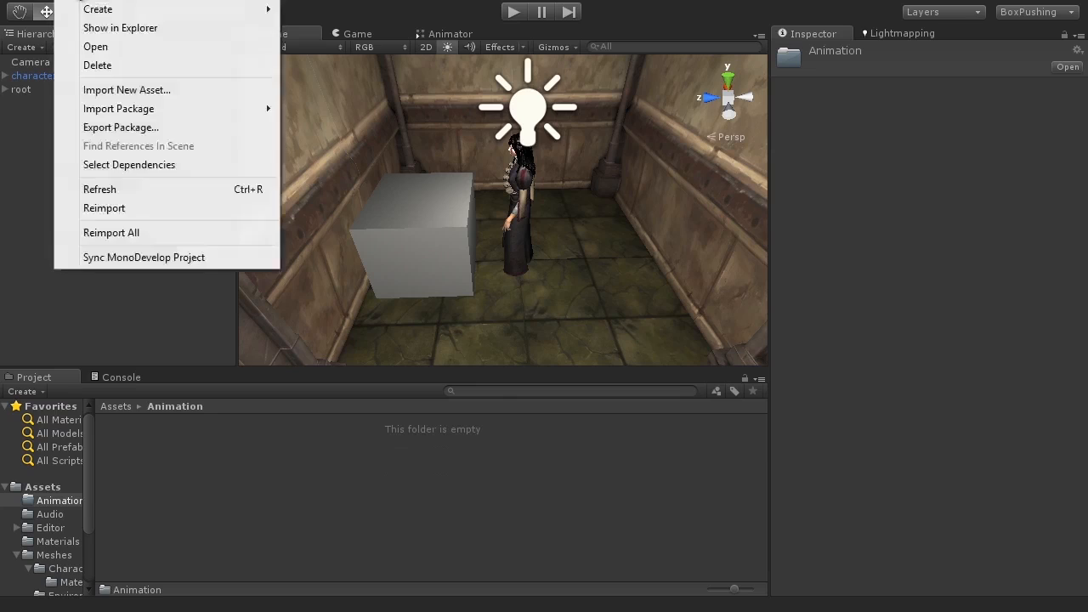
pyautogui.moveTo(82, 8)
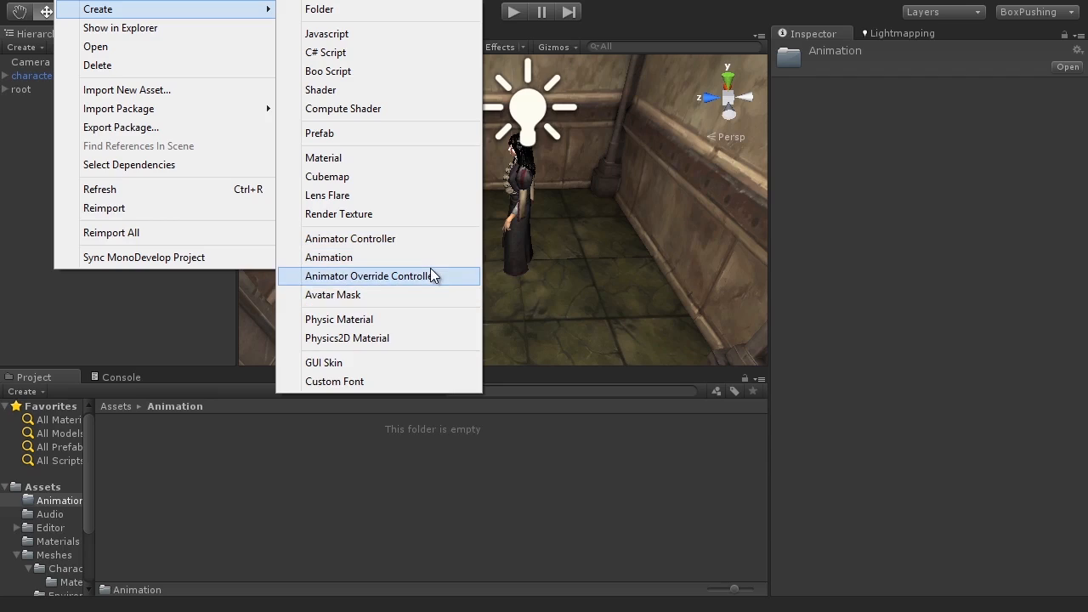
pyautogui.click(350, 239)
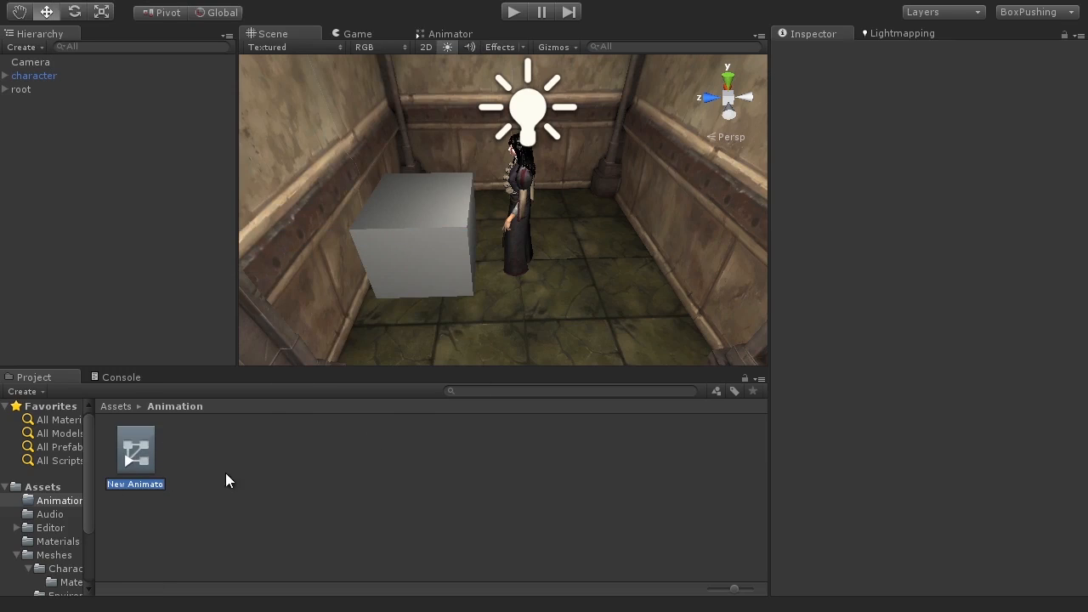
pyautogui.write('char_con')
pyautogui.write('troller')
pyautogui.press('Return')
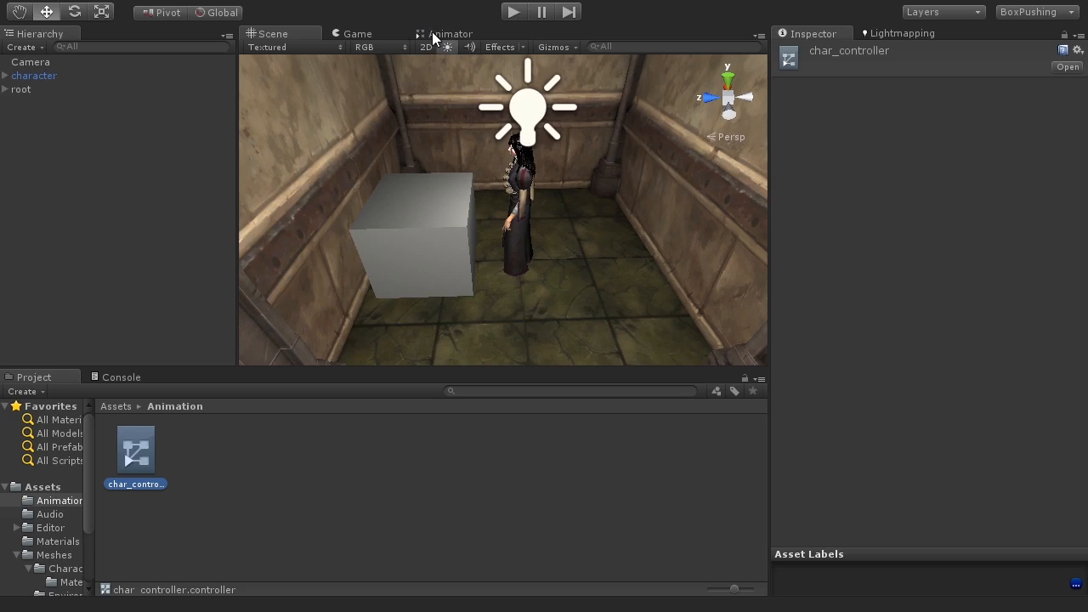
# Step: Open the Animator window for the new controller
pyautogui.click(303, 2)
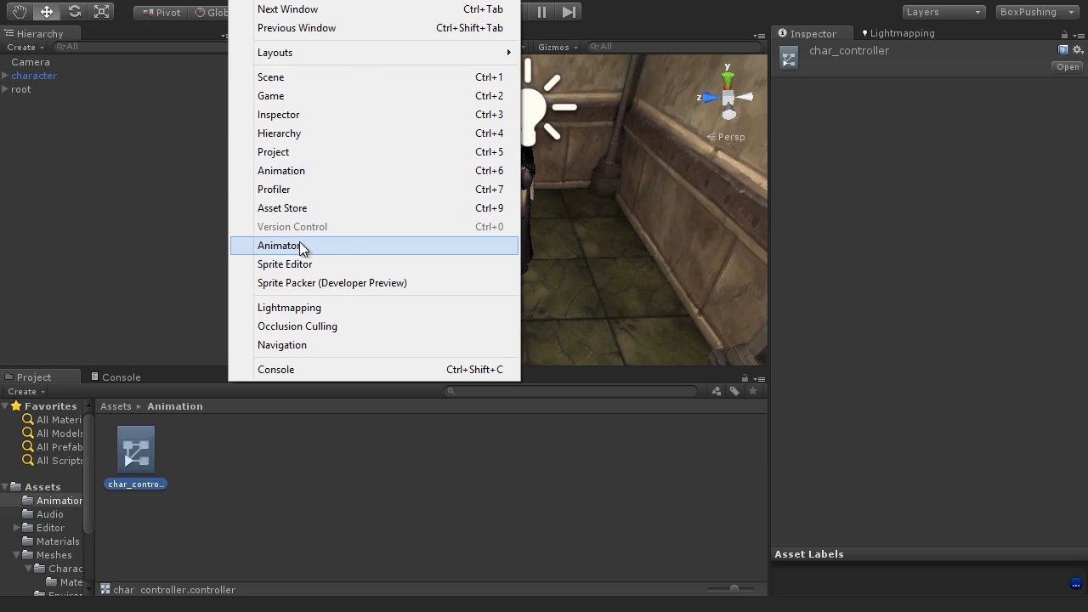
pyautogui.click(433, 245)
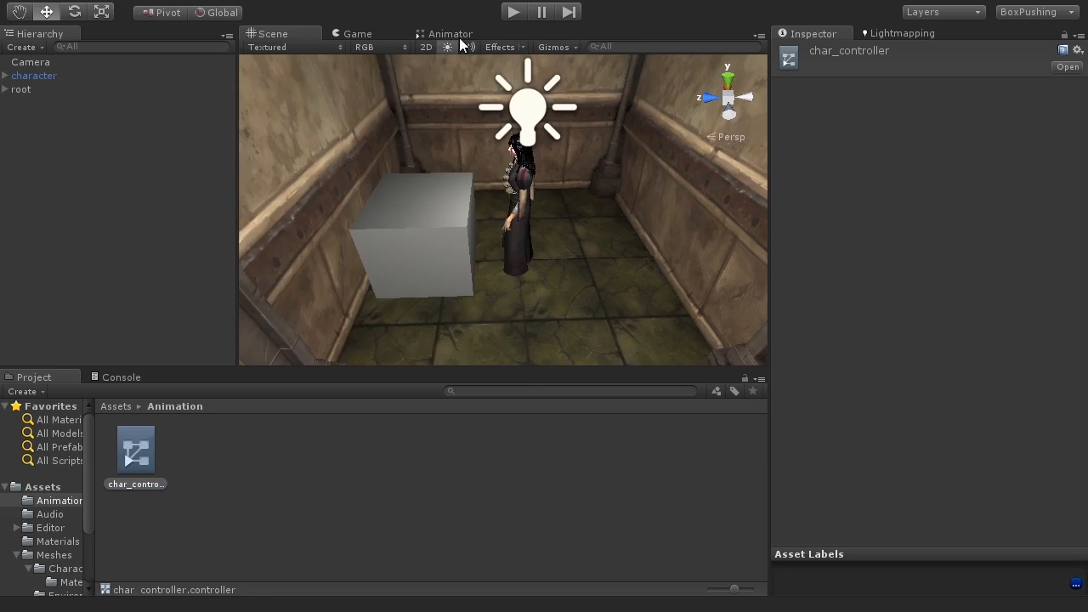
pyautogui.click(444, 34)
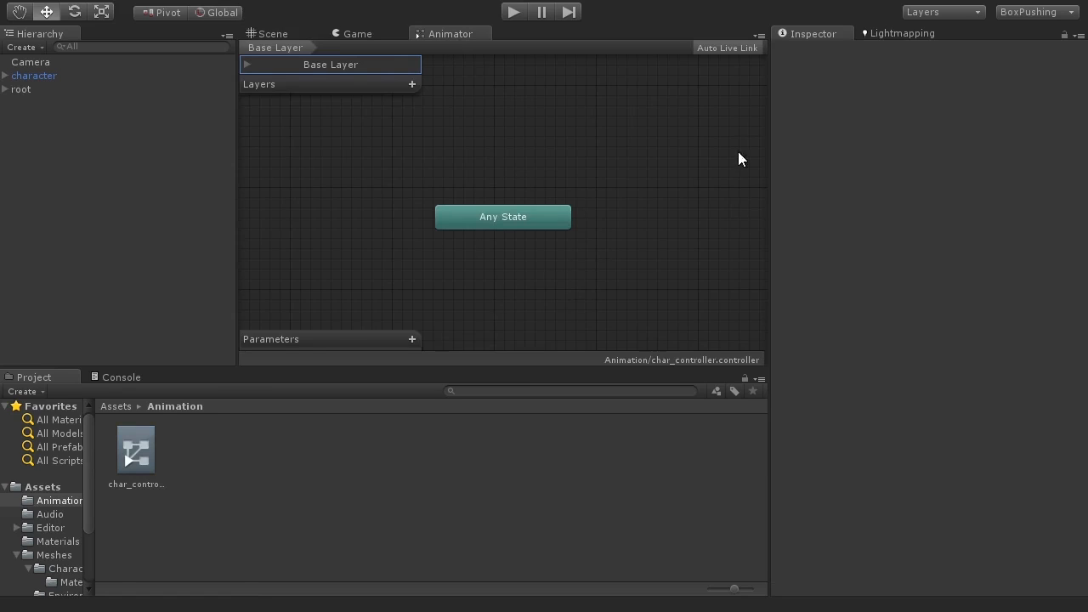
# Step: Rearrange the layout so the Animator window is docked beside the Scene view
pyautogui.moveTo(773, 142); pyautogui.dragTo(890, 138)
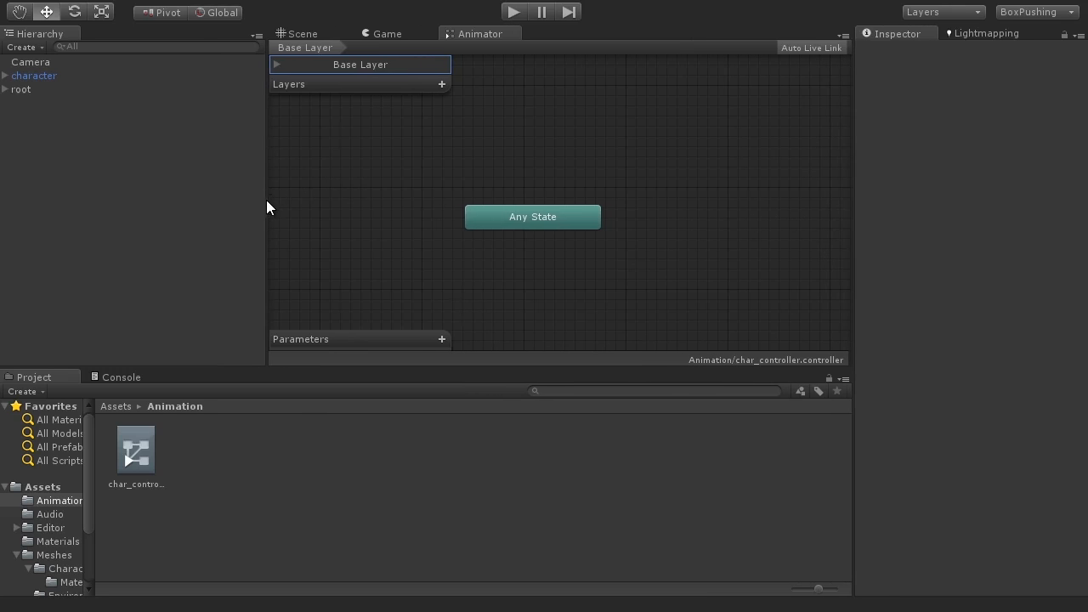
pyautogui.moveTo(267, 204); pyautogui.dragTo(136, 204)
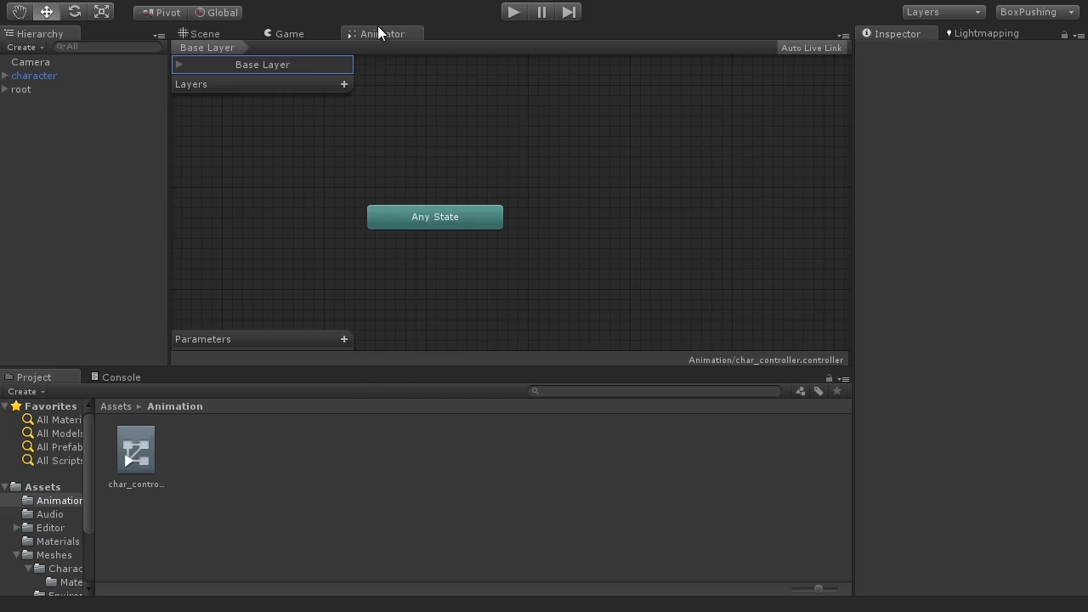
pyautogui.moveTo(376, 32); pyautogui.dragTo(737, 174)
pyautogui.moveTo(626, 150); pyautogui.dragTo(549, 150)
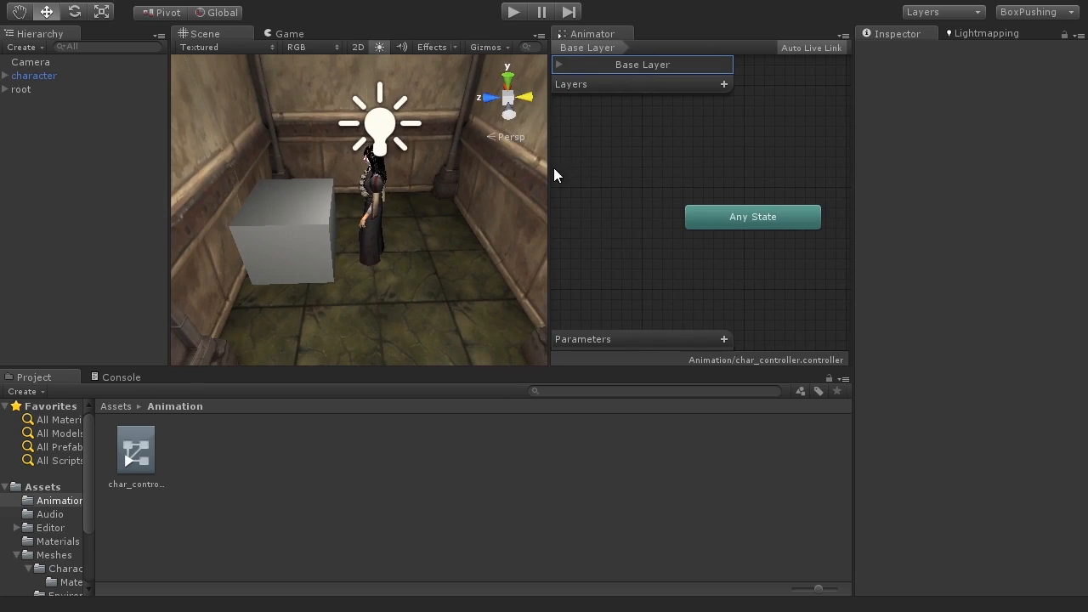
pyautogui.moveTo(540, 173); pyautogui.dragTo(507, 171)
pyautogui.moveTo(747, 274)
pyautogui.mouseDown(button='middle')
pyautogui.moveTo(757, 266)
pyautogui.moveTo(738, 281)
pyautogui.mouseUp(button='middle')
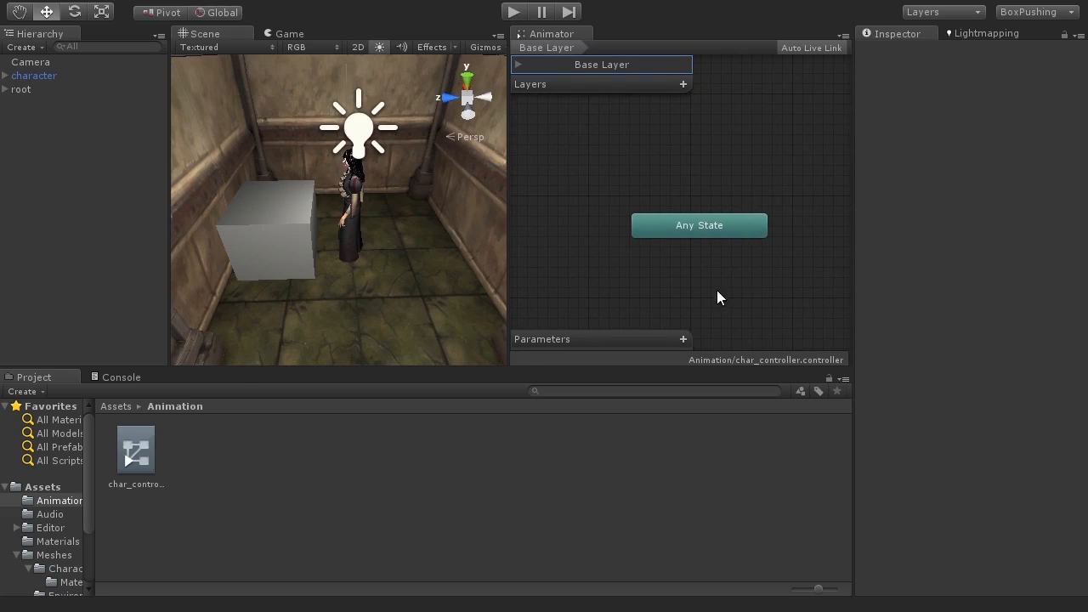
pyautogui.moveTo(704, 287); pyautogui.dragTo(726, 224, button='middle')
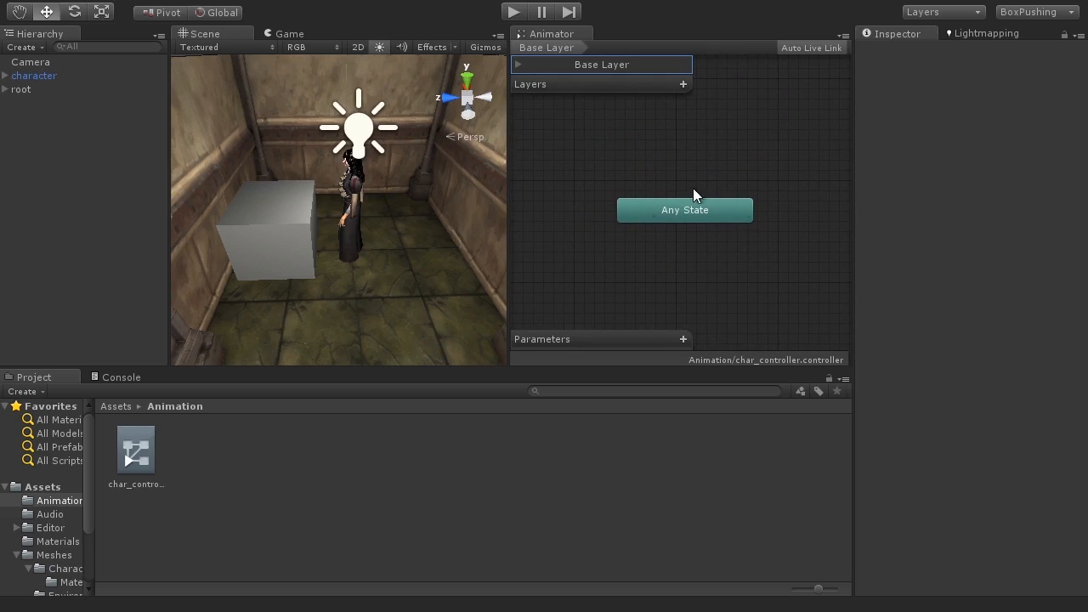
# Step: Assign char_controller as the character's Animator controller and test it in Play mode
pyautogui.click(513, 11)
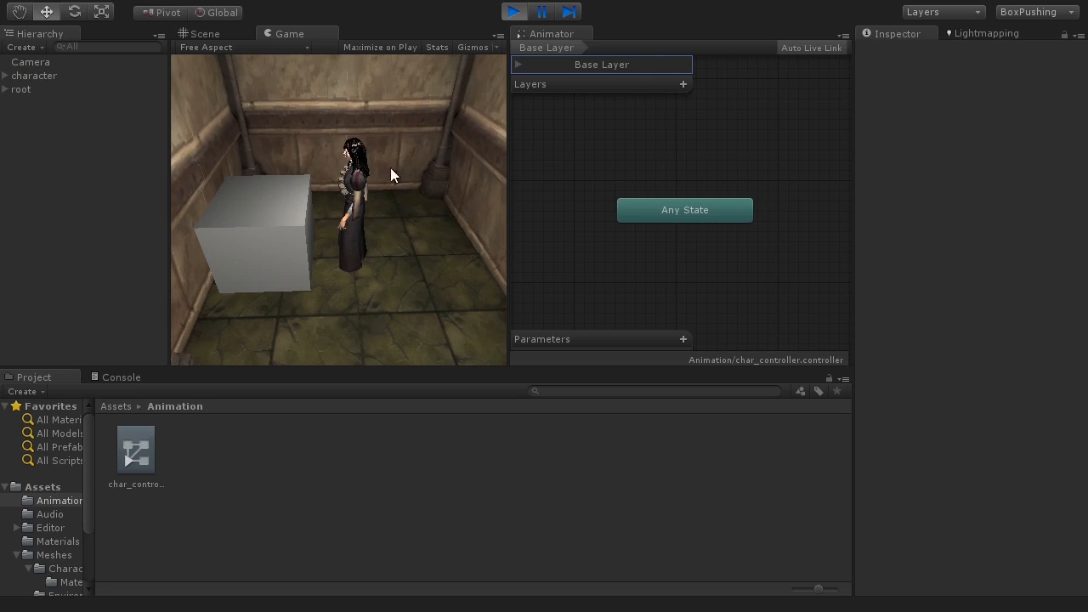
pyautogui.click(513, 12)
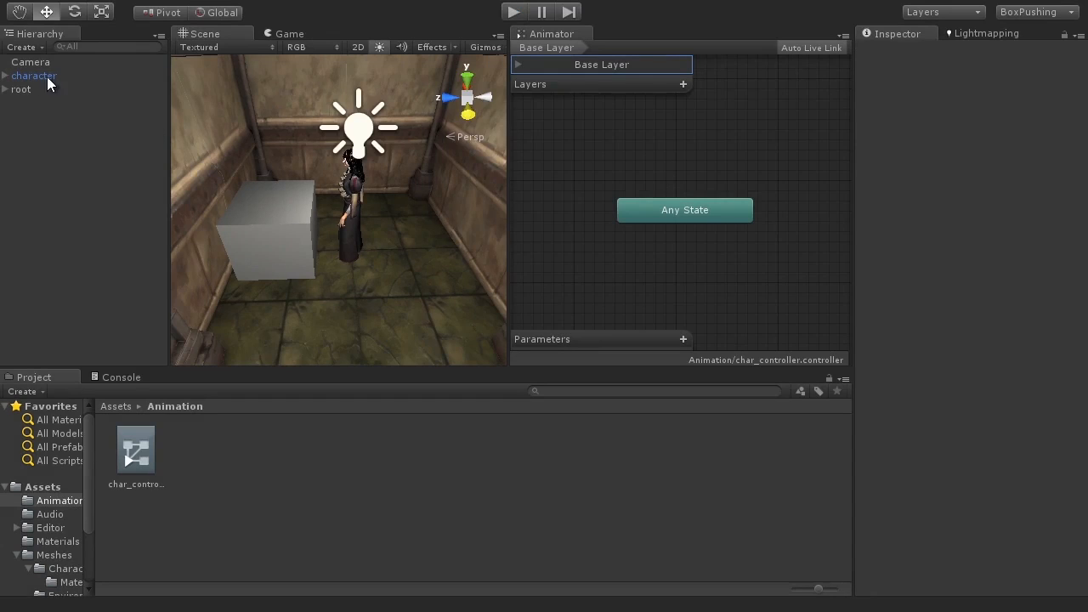
pyautogui.click(41, 77)
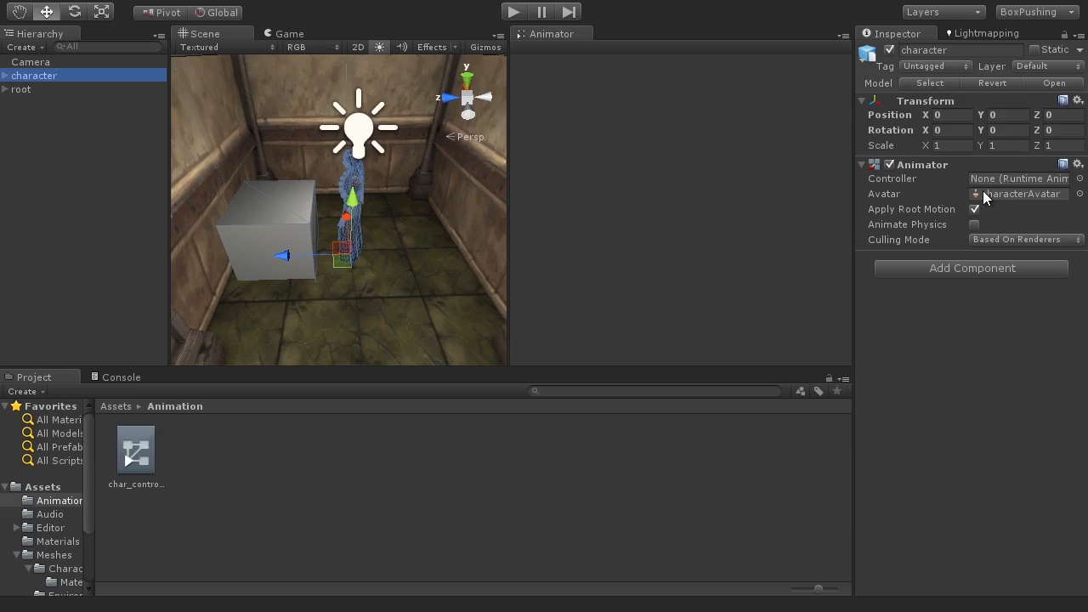
pyautogui.moveTo(141, 461); pyautogui.dragTo(1013, 176)
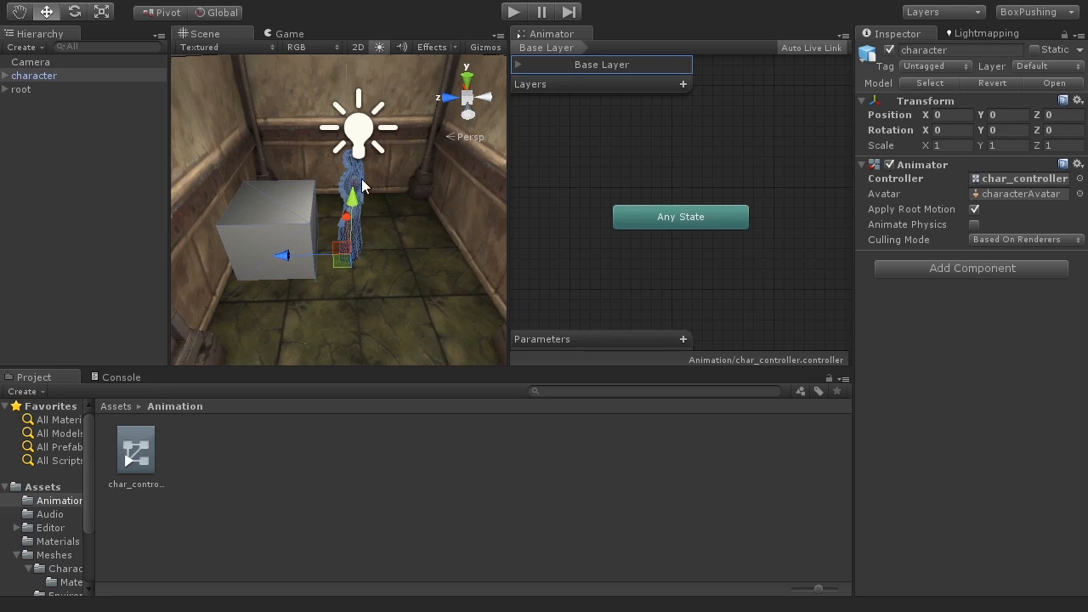
pyautogui.click(513, 11)
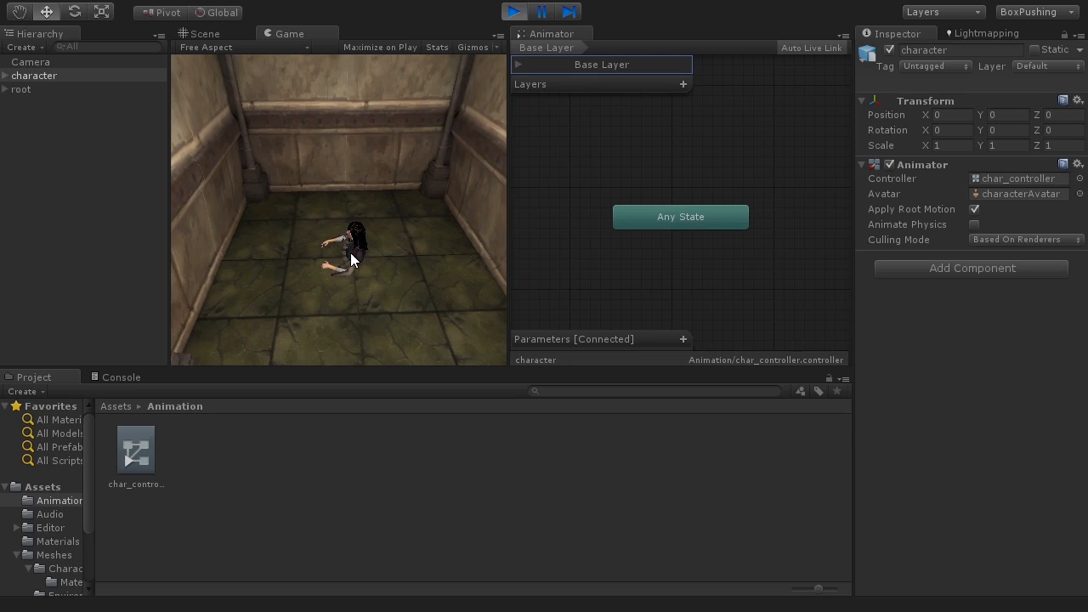
pyautogui.click(515, 13)
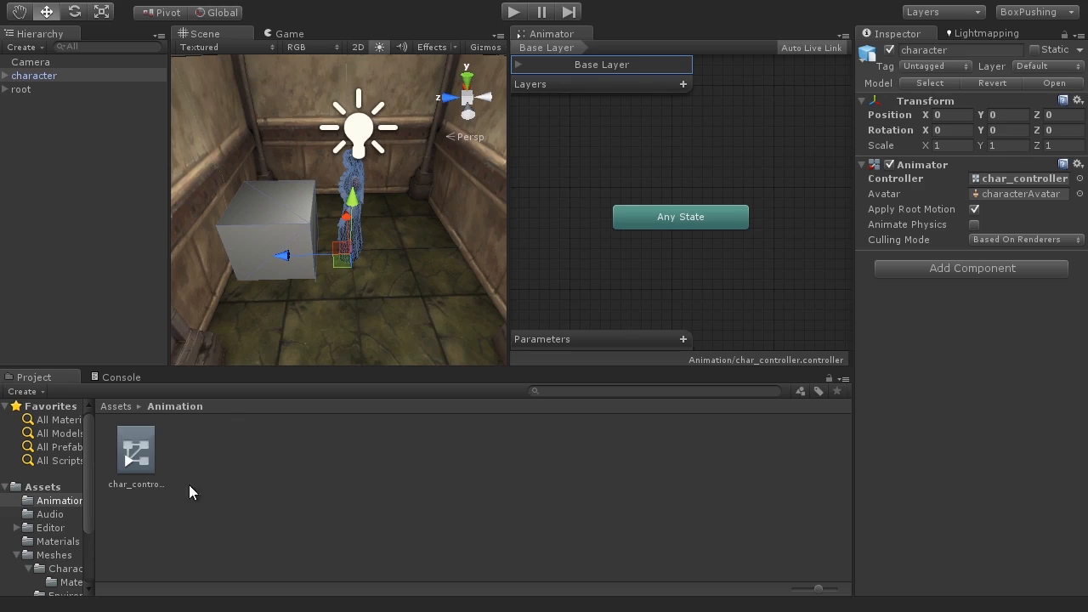
# Step: Add the Walk clip from the character model in Meshes > Character to the Animator as a Walk state
pyautogui.click(57, 551)
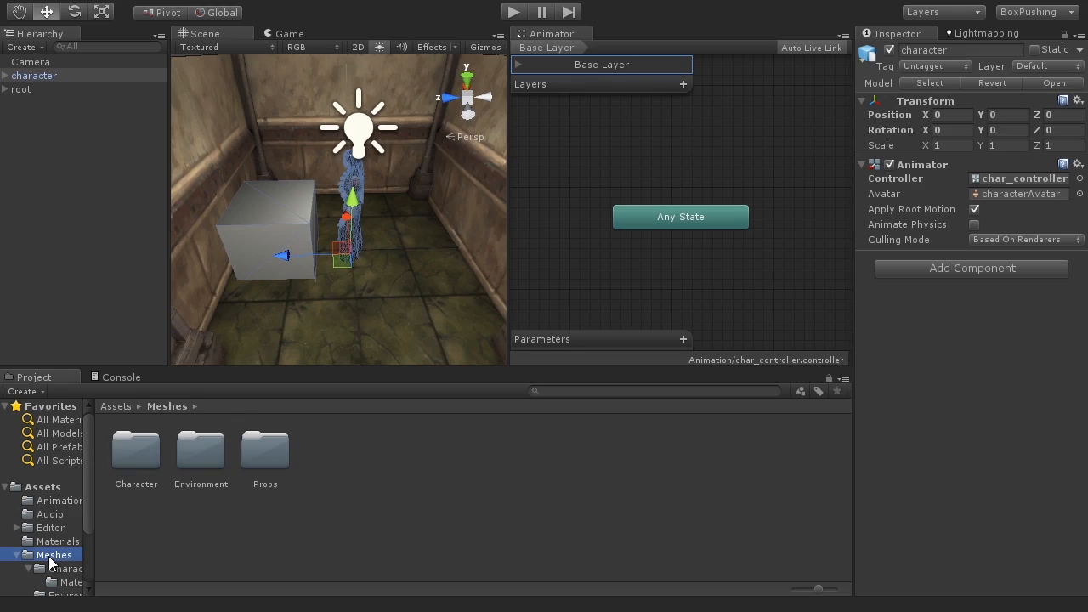
pyautogui.doubleClick(133, 456)
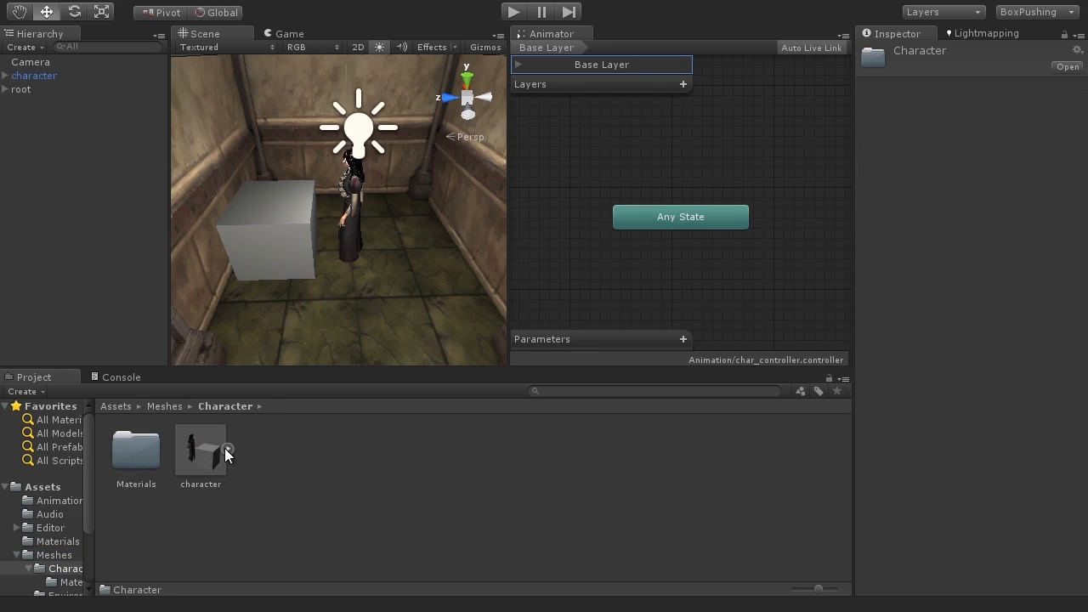
pyautogui.click(227, 450)
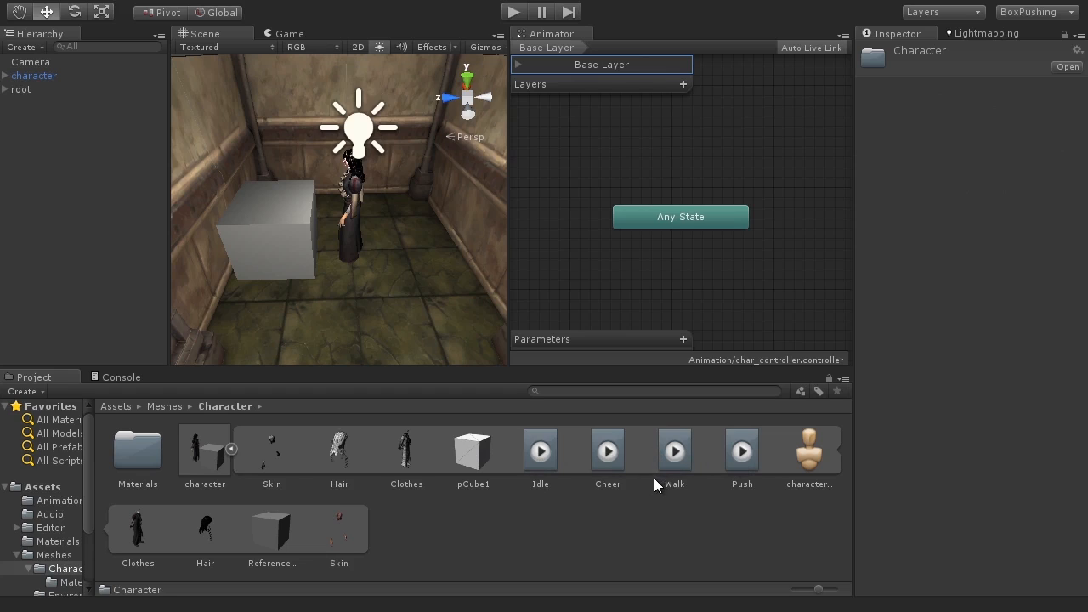
pyautogui.moveTo(670, 457); pyautogui.dragTo(686, 326)
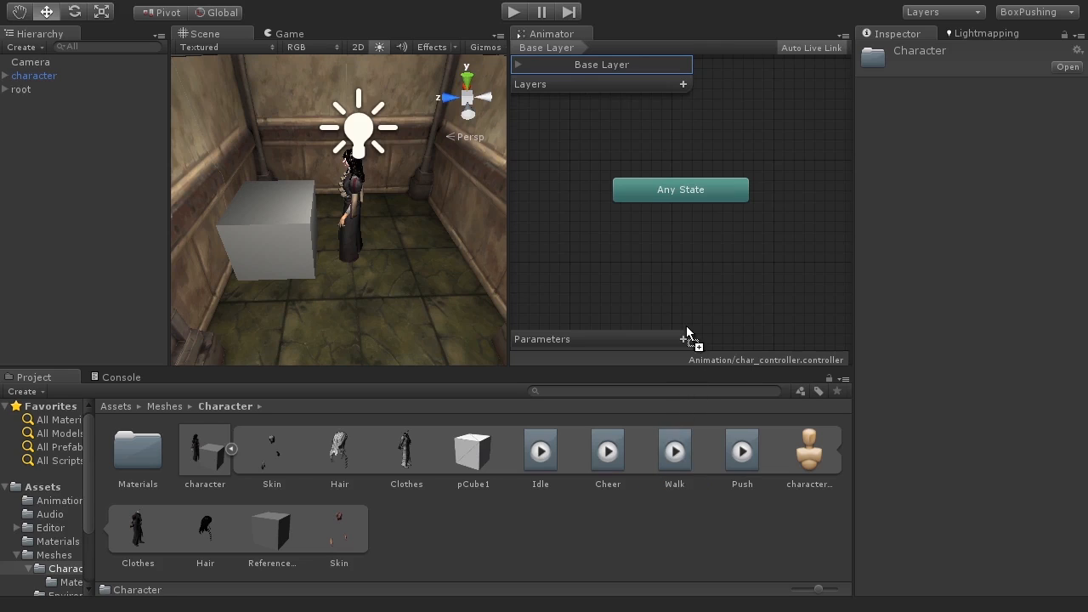
pyautogui.moveTo(662, 245); pyautogui.dragTo(657, 242)
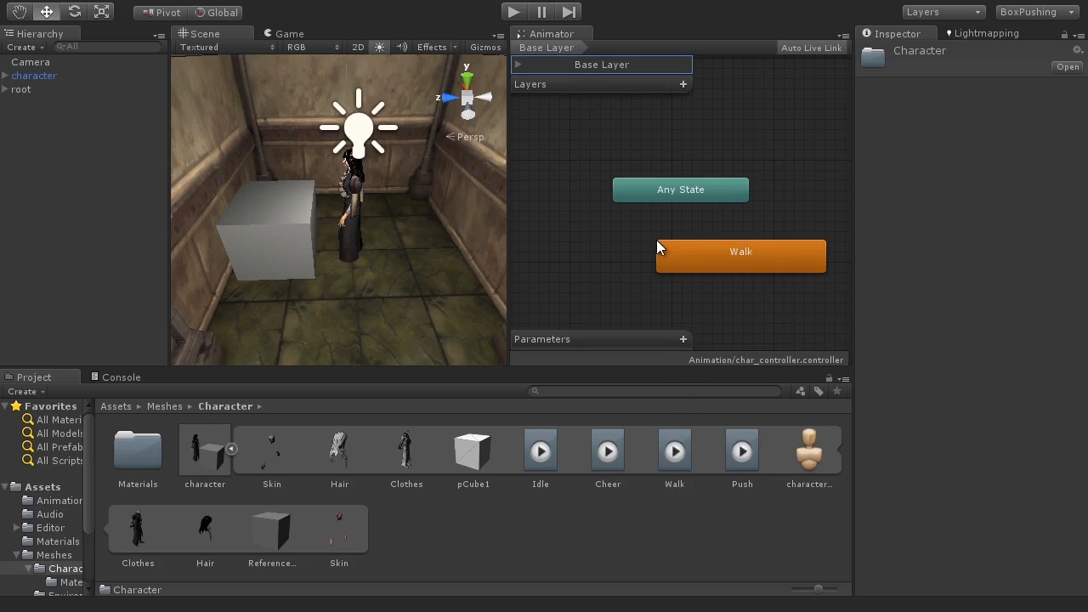
pyautogui.click(725, 259)
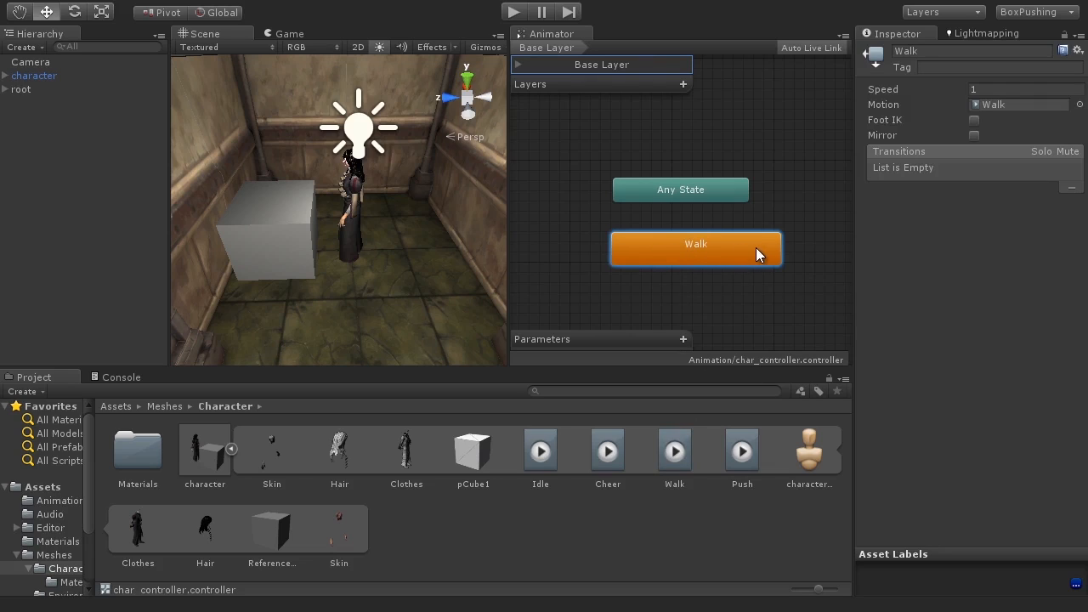
pyautogui.moveTo(756, 248); pyautogui.dragTo(746, 249)
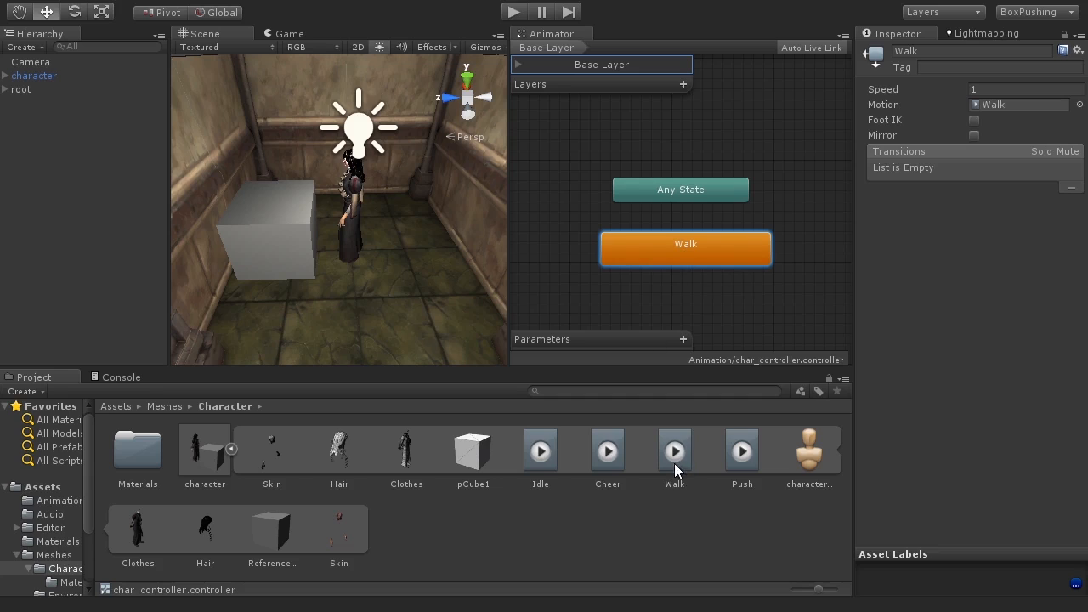
# Step: Enter Play mode and follow the walking character in the Scene view
pyautogui.click(511, 13)
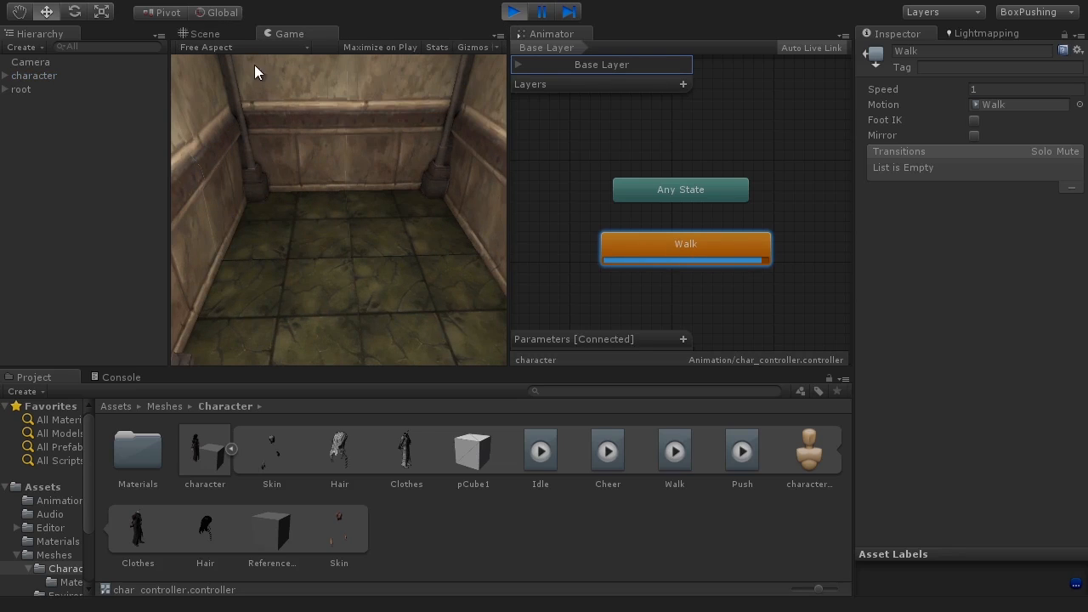
pyautogui.click(214, 35)
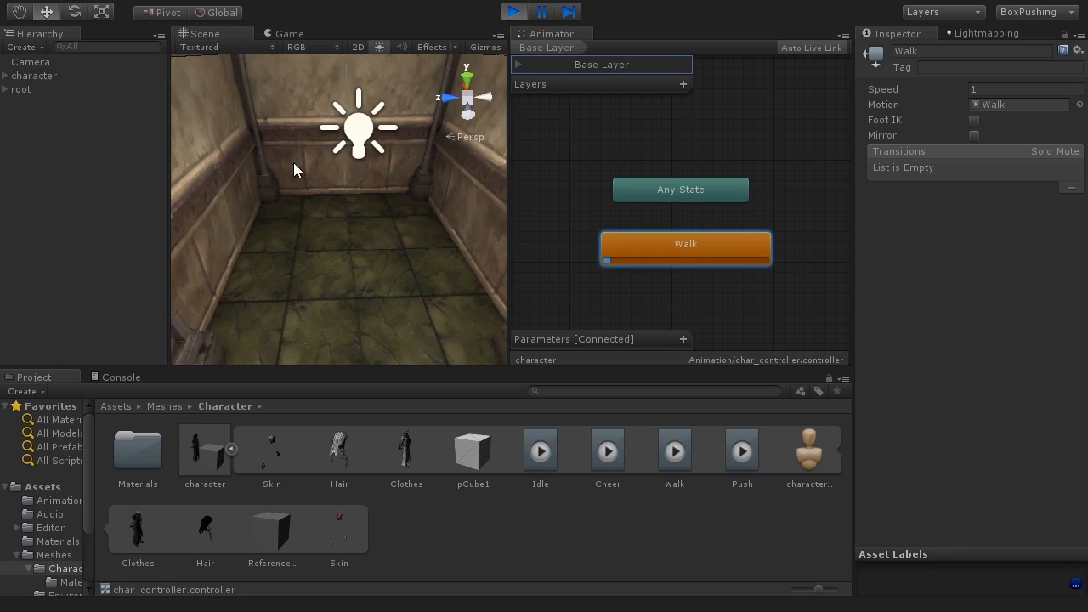
pyautogui.scroll(-10, 297, 179)
pyautogui.moveTo(297, 180); pyautogui.dragTo(442, 237, button='middle')
pyautogui.scroll(2, 414, 248)
pyautogui.keyDown('alt'); pyautogui.moveTo(415, 249); pyautogui.dragTo(381, 236); pyautogui.keyUp('alt')
pyautogui.scroll(-5, 353, 287)
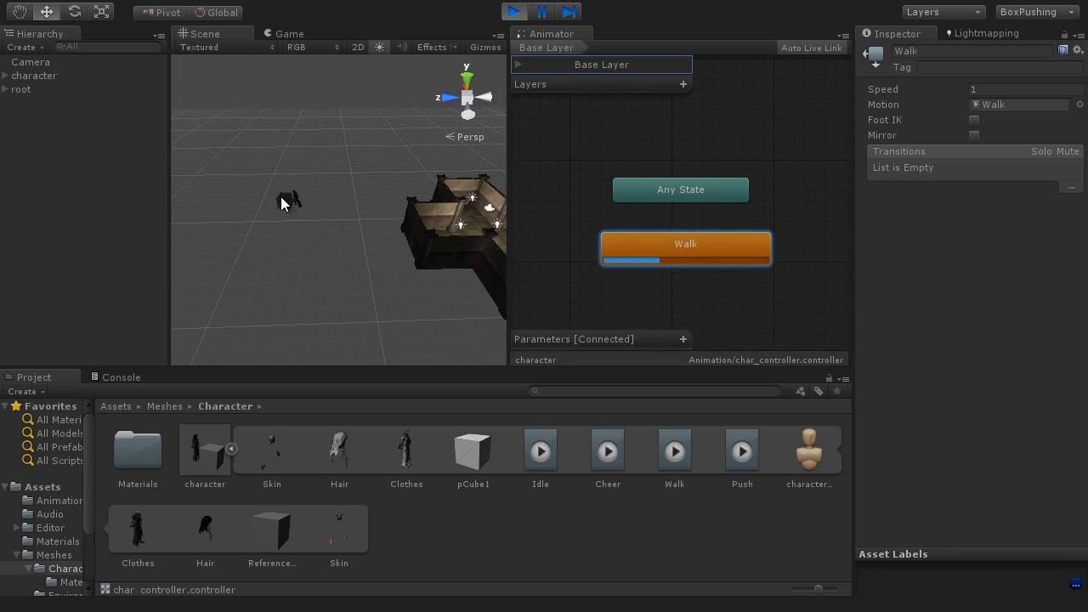
pyautogui.scroll(4, 306, 256)
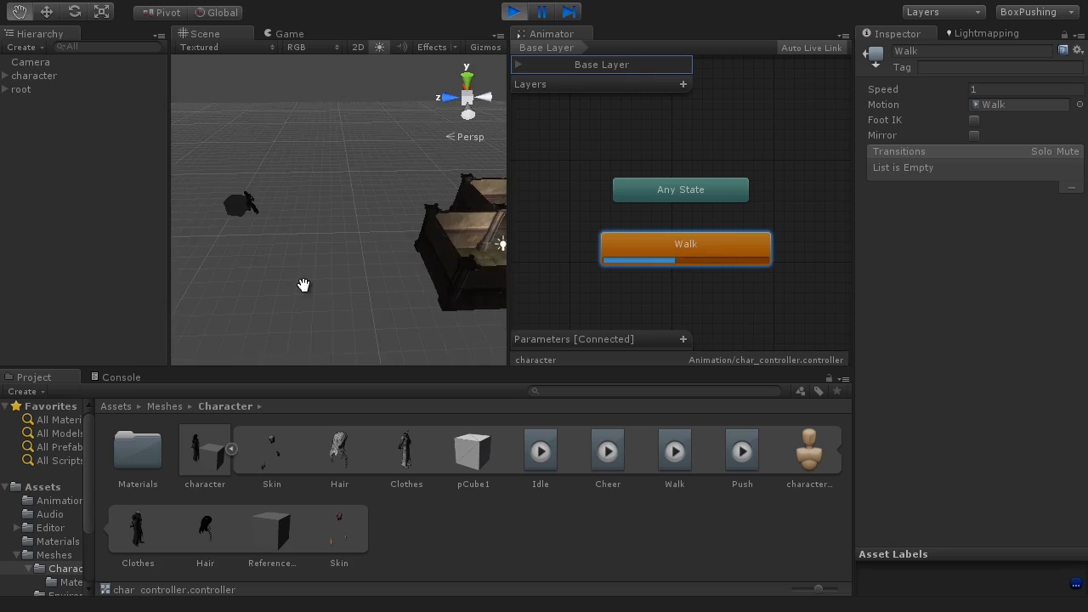
pyautogui.moveTo(303, 284); pyautogui.dragTo(297, 312, button='middle')
pyautogui.moveTo(295, 257); pyautogui.dragTo(142, 255, button='middle')
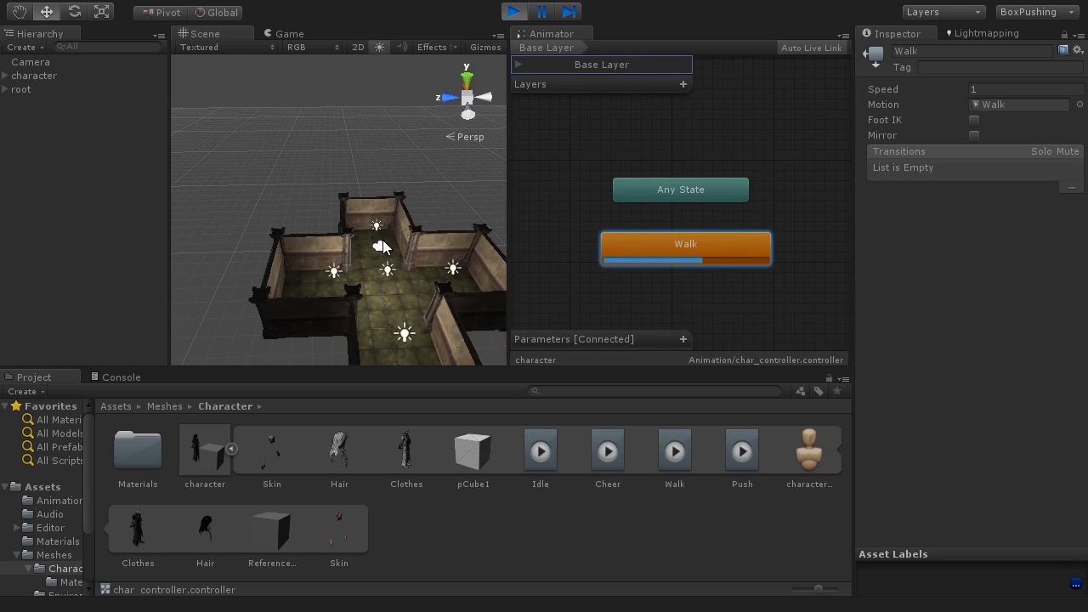
# Step: Orbit around the walking character in the Scene view and stop Play mode
pyautogui.moveTo(369, 257); pyautogui.dragTo(412, 267, button='middle')
pyautogui.moveTo(397, 240); pyautogui.dragTo(476, 248, button='middle')
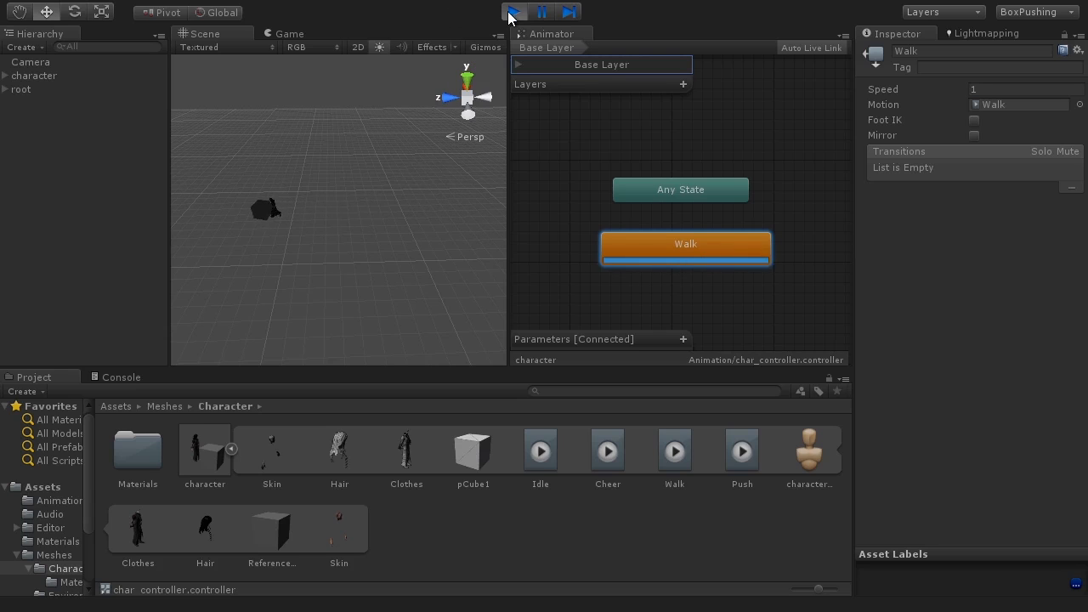
pyautogui.hotkey('ctrl', 'p')
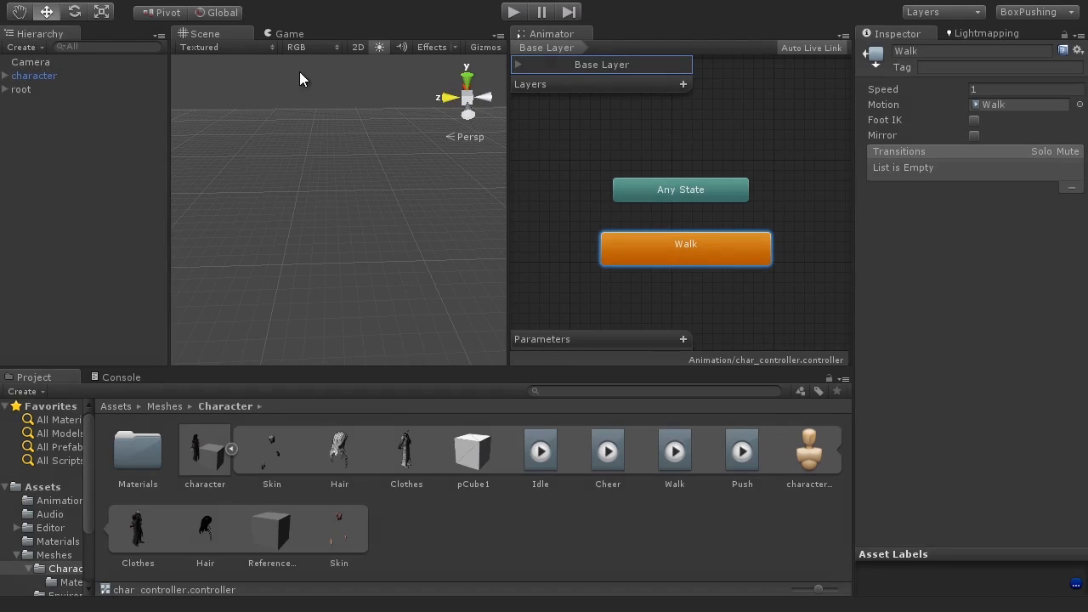
# Step: Select and frame the character, then turn off Apply Root Motion on its Animator
pyautogui.click(85, 75)
pyautogui.doubleClick(85, 76)
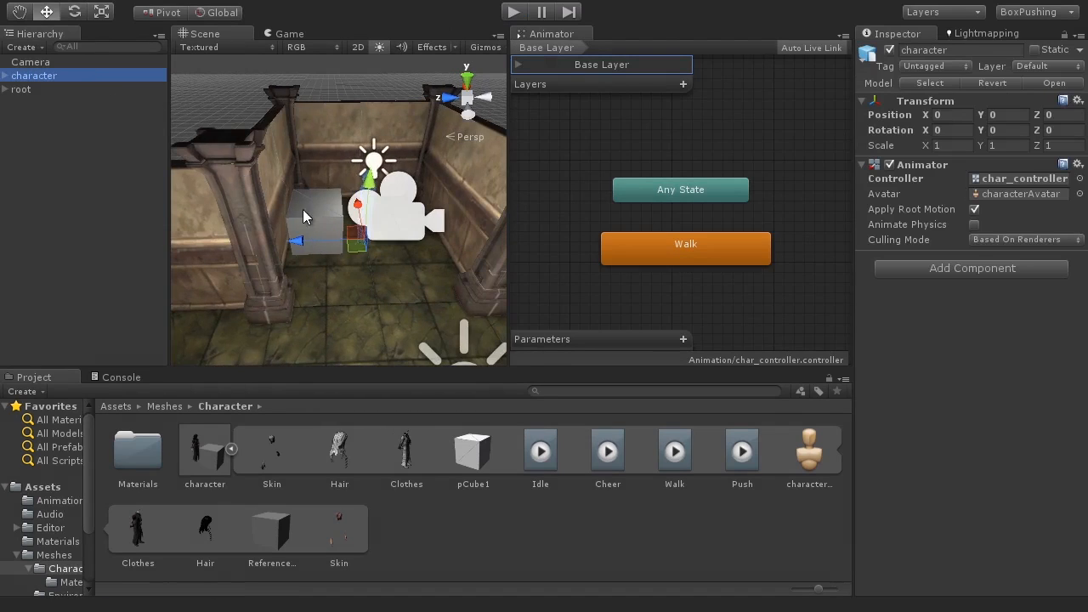
pyautogui.keyDown('alt'); pyautogui.moveTo(389, 262); pyautogui.dragTo(326, 283); pyautogui.keyUp('alt')
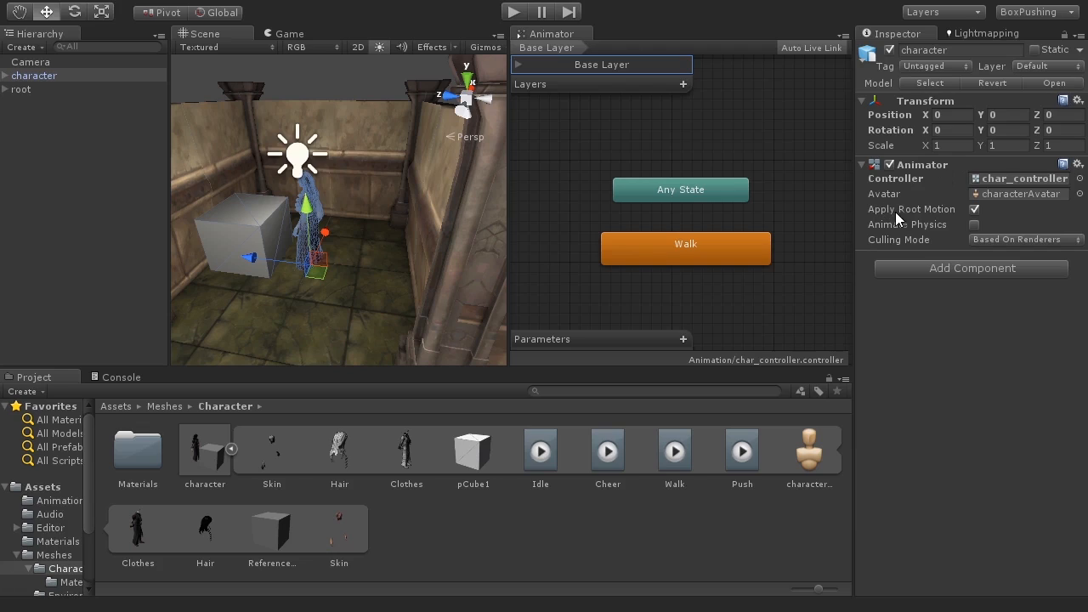
pyautogui.click(975, 210)
# Step: Switch to the Game view and run Play mode to check the walk animation in place
pyautogui.click(289, 34)
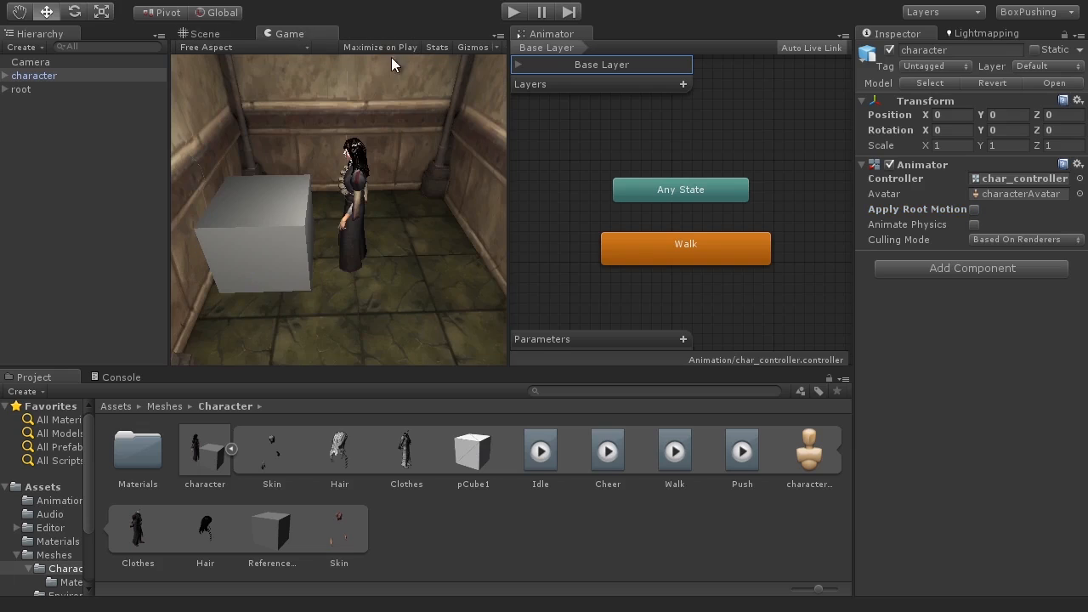
pyautogui.click(512, 12)
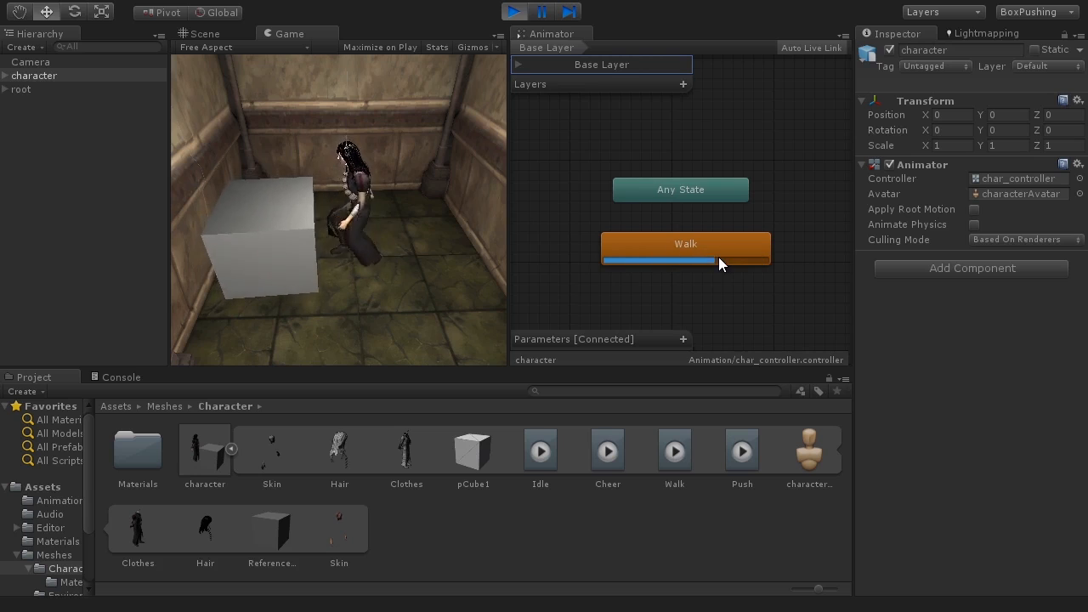
pyautogui.click(513, 11)
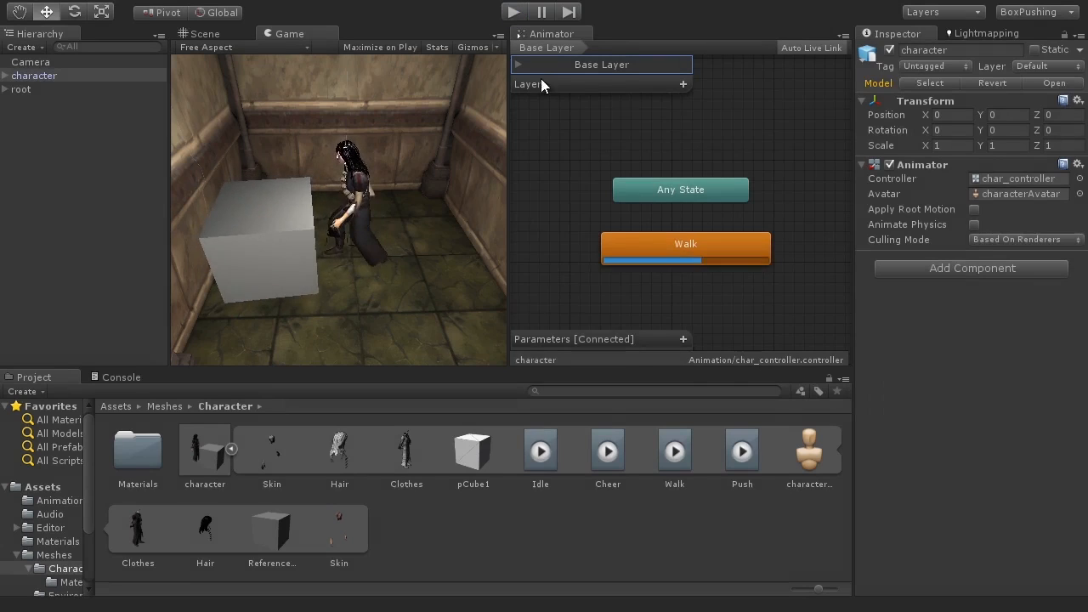
# Step: Delete the Walk state from the Animator controller
pyautogui.click(685, 255)
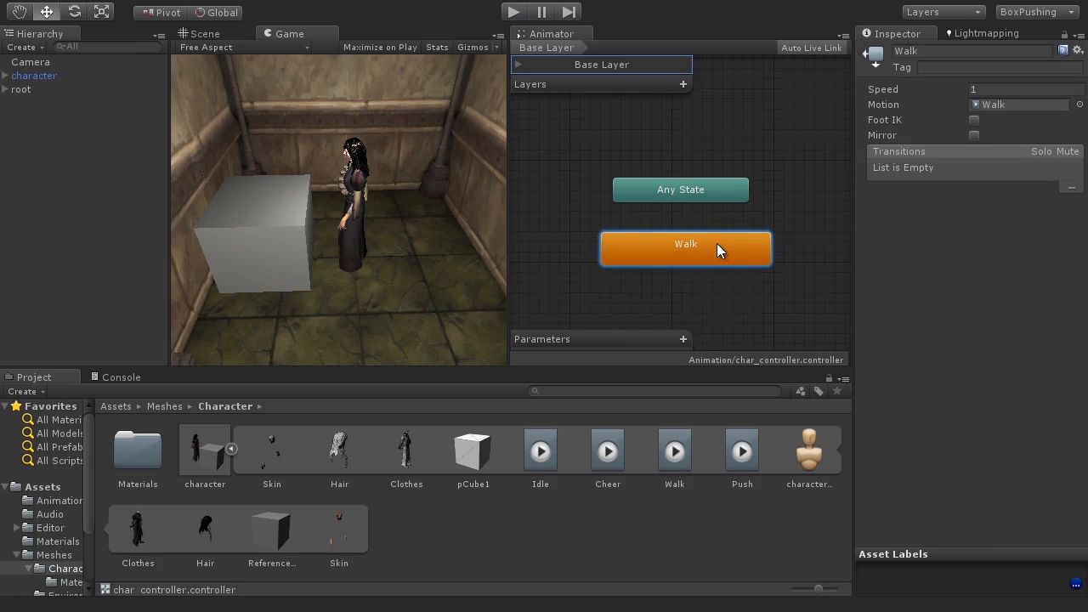
pyautogui.press('Delete')
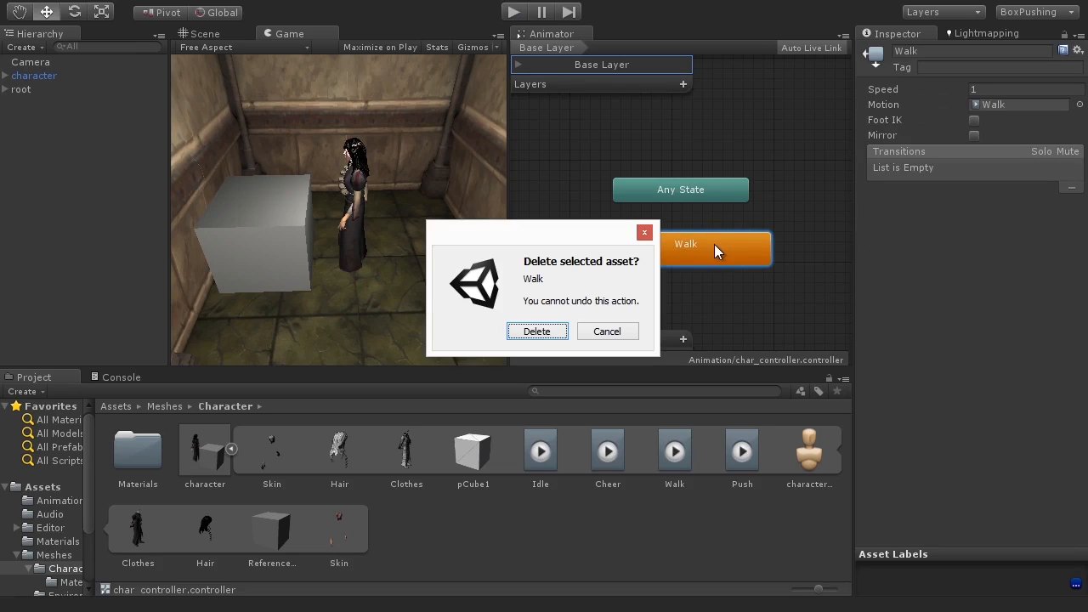
pyautogui.click(536, 332)
# Step: Add the Idle clip from the character model to the Animator as an Idle state
pyautogui.moveTo(541, 458); pyautogui.dragTo(661, 283)
pyautogui.moveTo(642, 247); pyautogui.dragTo(643, 247)
pyautogui.moveTo(741, 264); pyautogui.dragTo(693, 236)
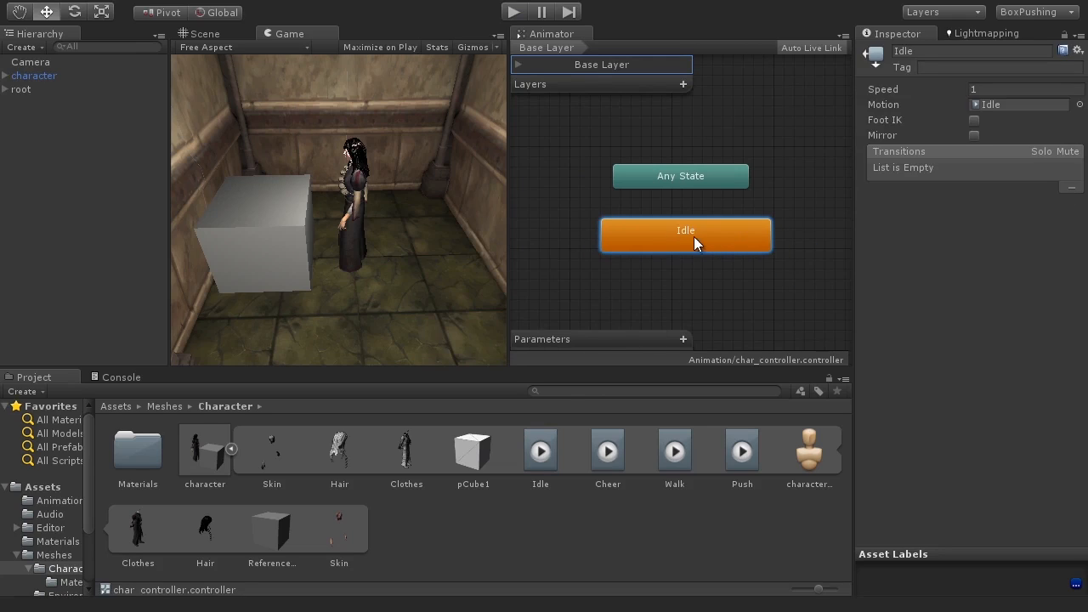
# Step: Test the Idle state in Play mode from the Game view
pyautogui.click(513, 13)
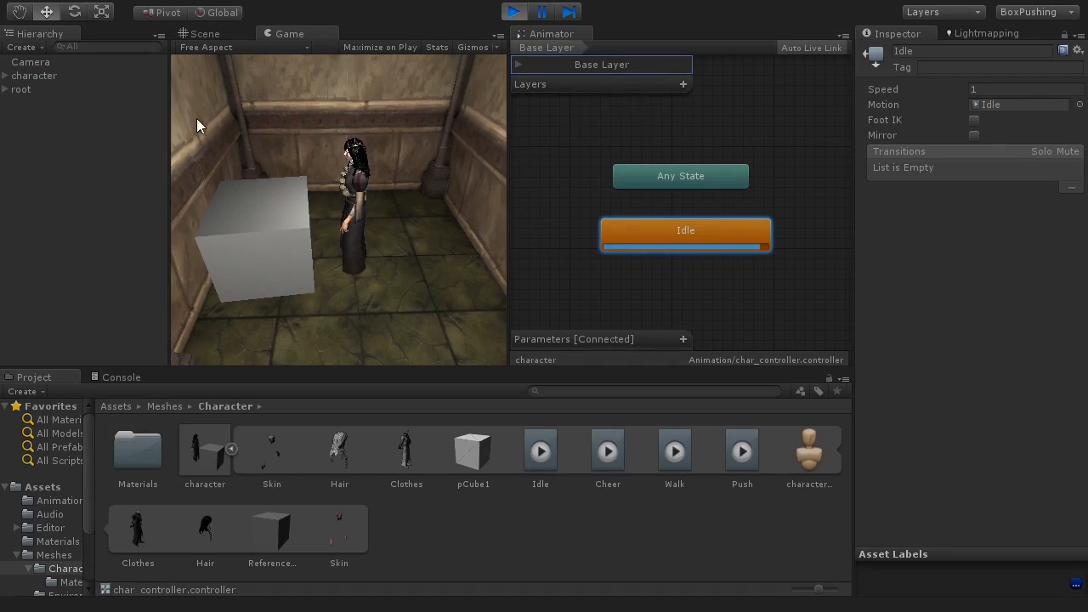
pyautogui.click(56, 78)
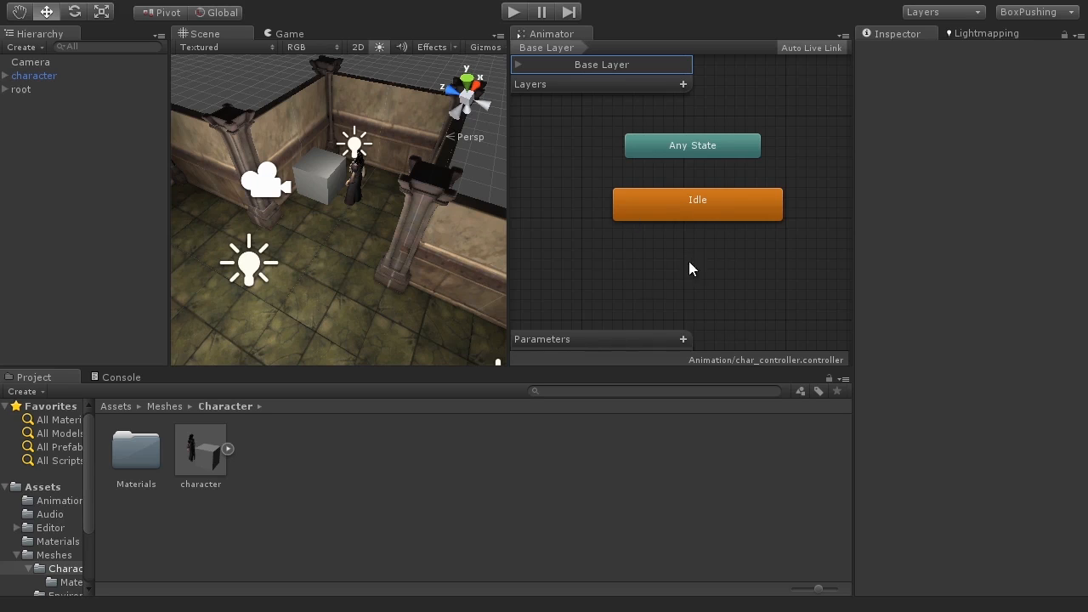
pyautogui.click(720, 202)
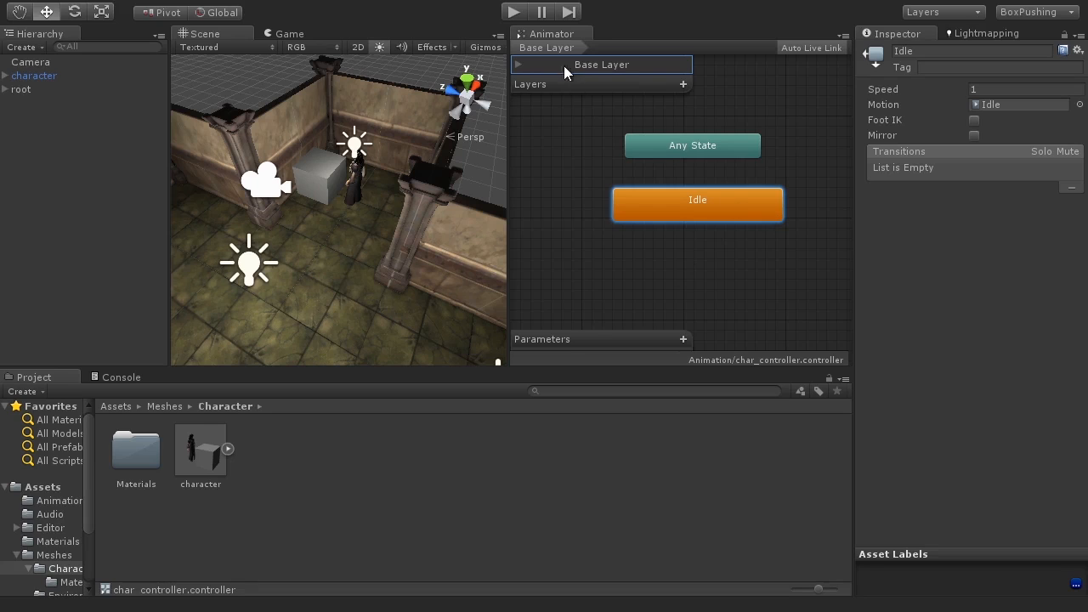
pyautogui.click(512, 13)
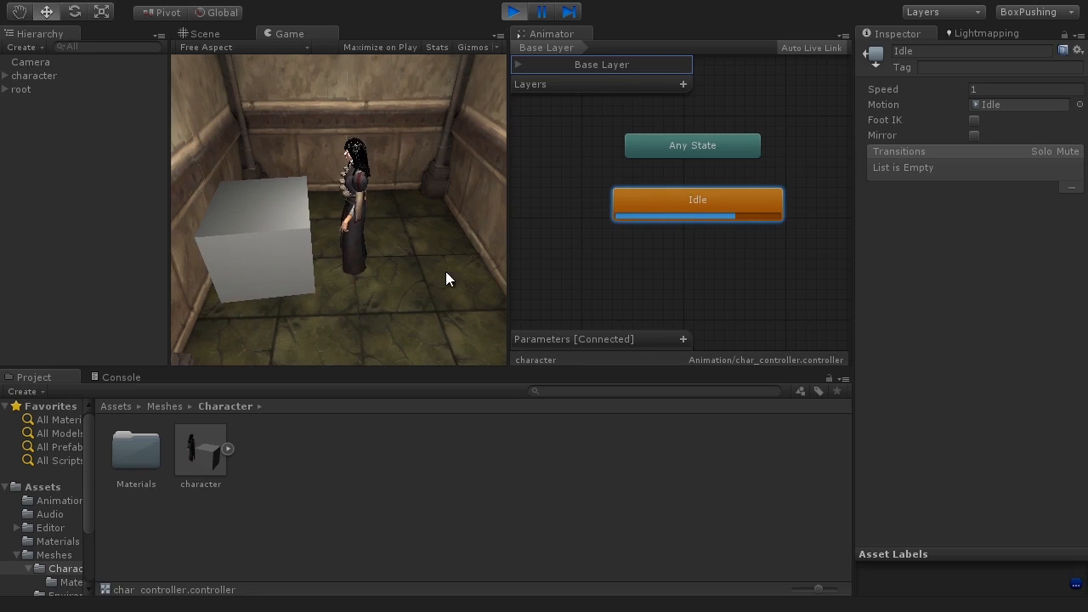
pyautogui.click(513, 11)
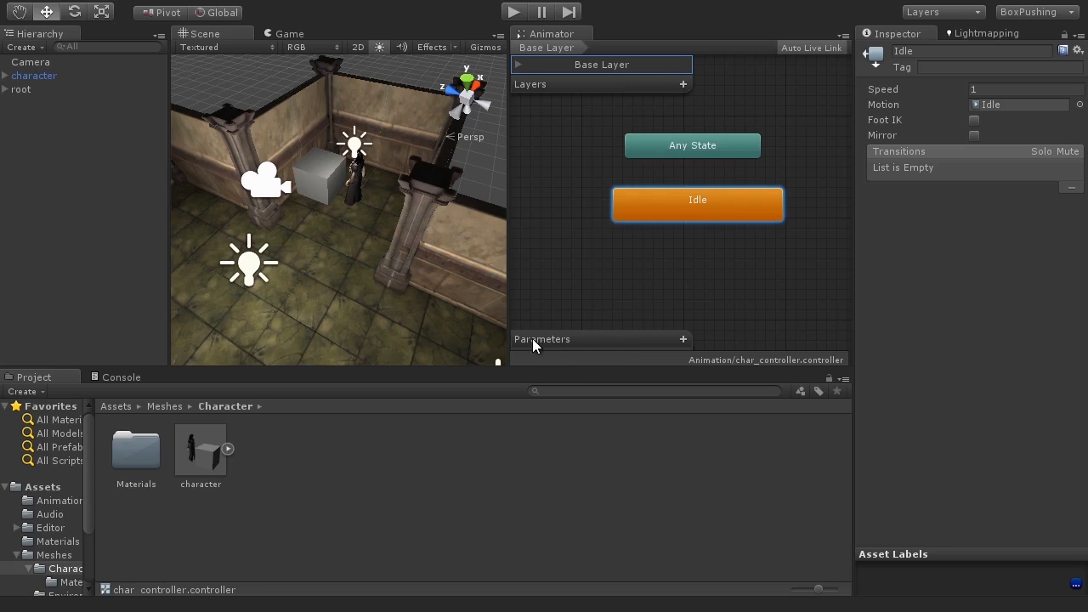
# Step: Add an Int parameter named iState to the Animator controller
pyautogui.click(683, 341)
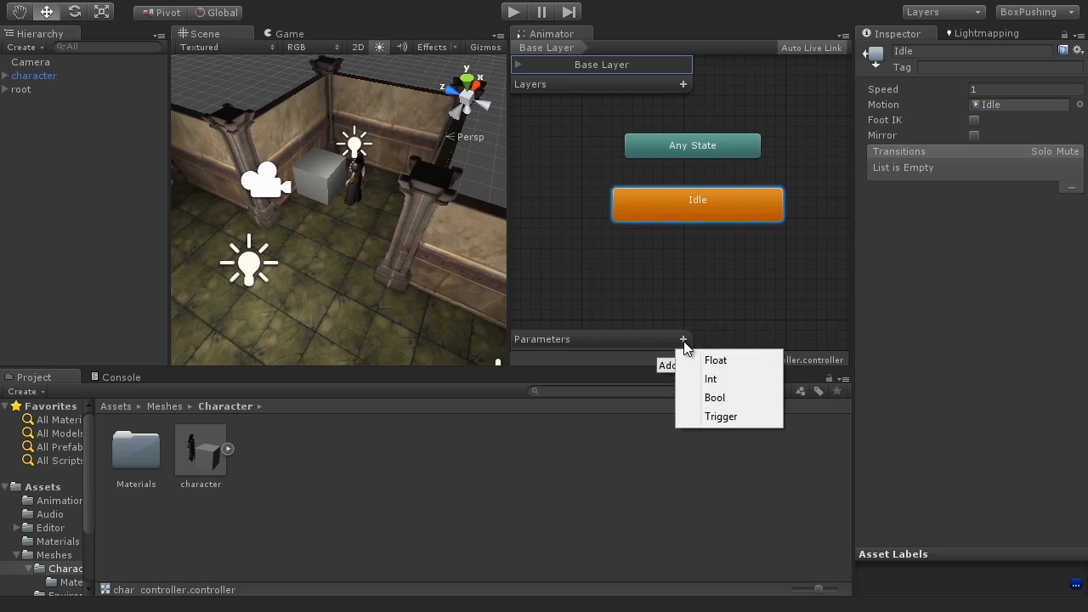
pyautogui.click(731, 379)
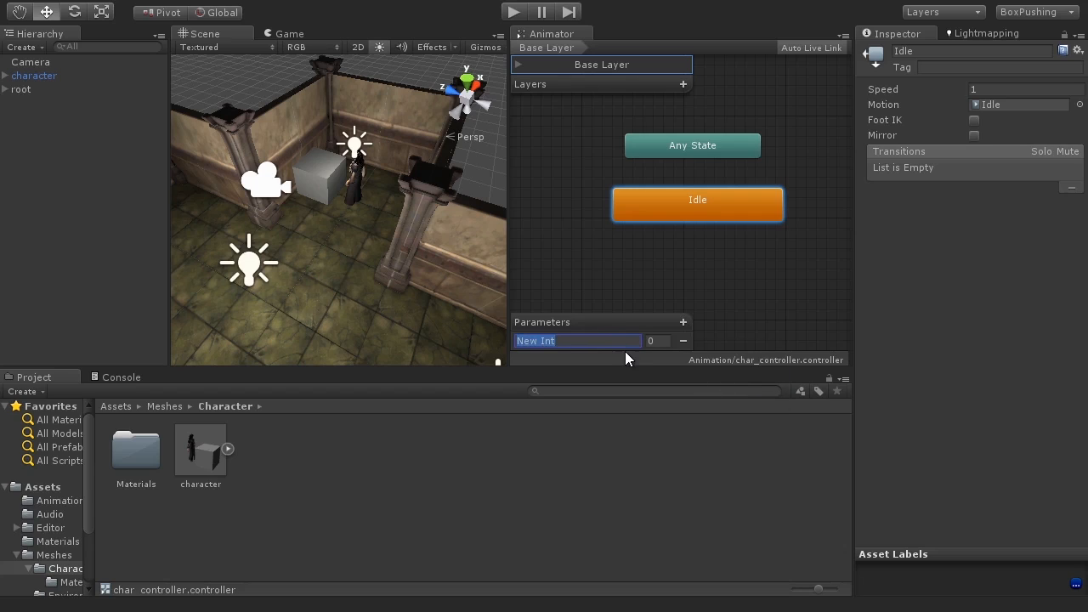
pyautogui.write('iState')
pyautogui.doubleClick(544, 340)
pyautogui.click(574, 340)
# Step: Add the Walk and Push clips from the character model to the Animator as new states
pyautogui.moveTo(685, 200); pyautogui.dragTo(703, 199)
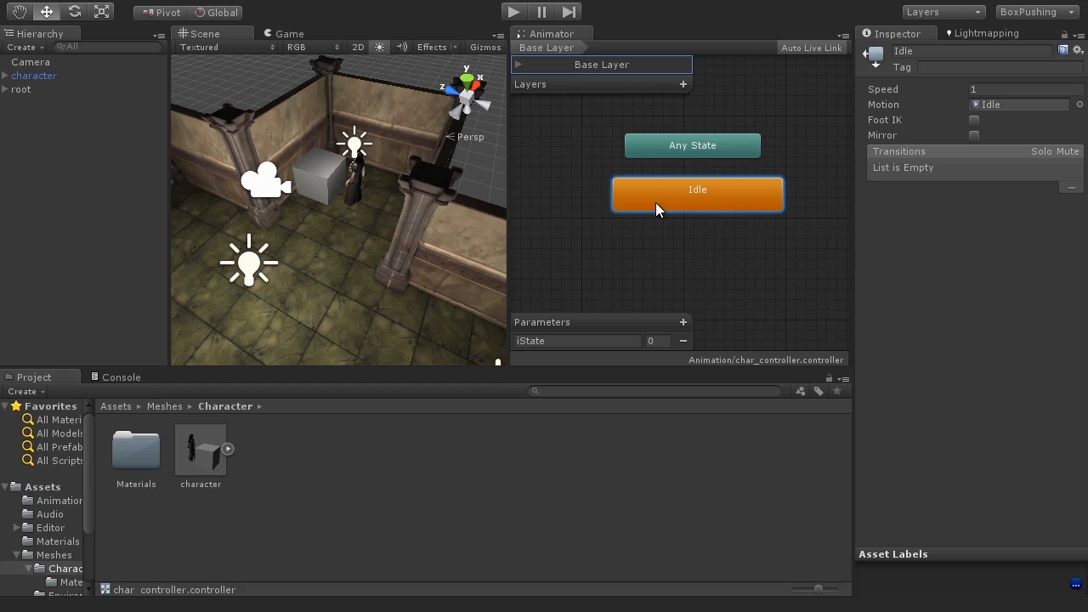
pyautogui.click(227, 449)
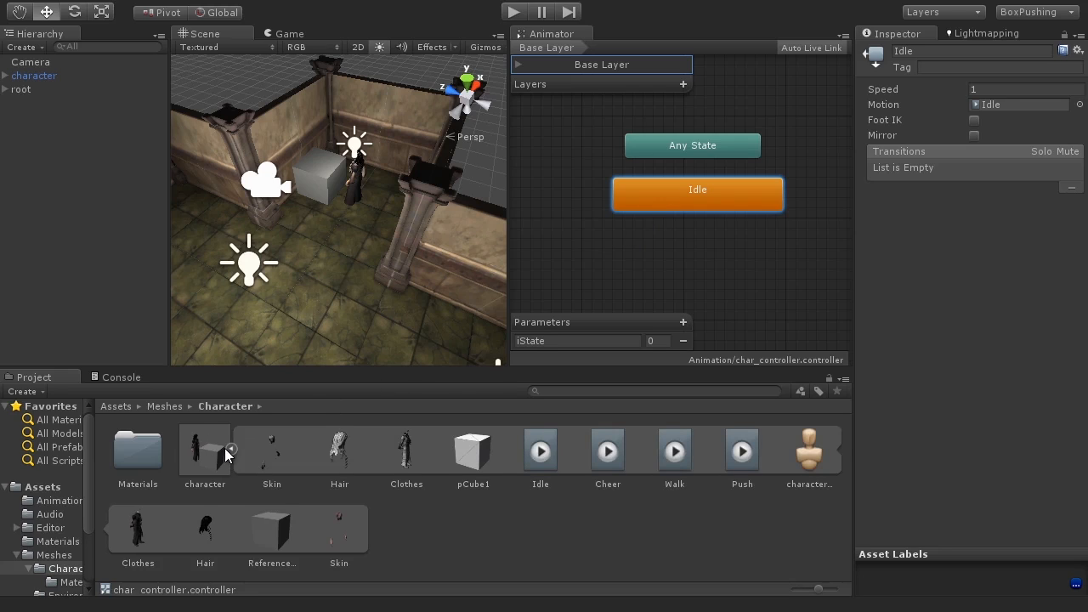
pyautogui.moveTo(672, 452); pyautogui.dragTo(573, 254)
pyautogui.moveTo(656, 266); pyautogui.dragTo(605, 267)
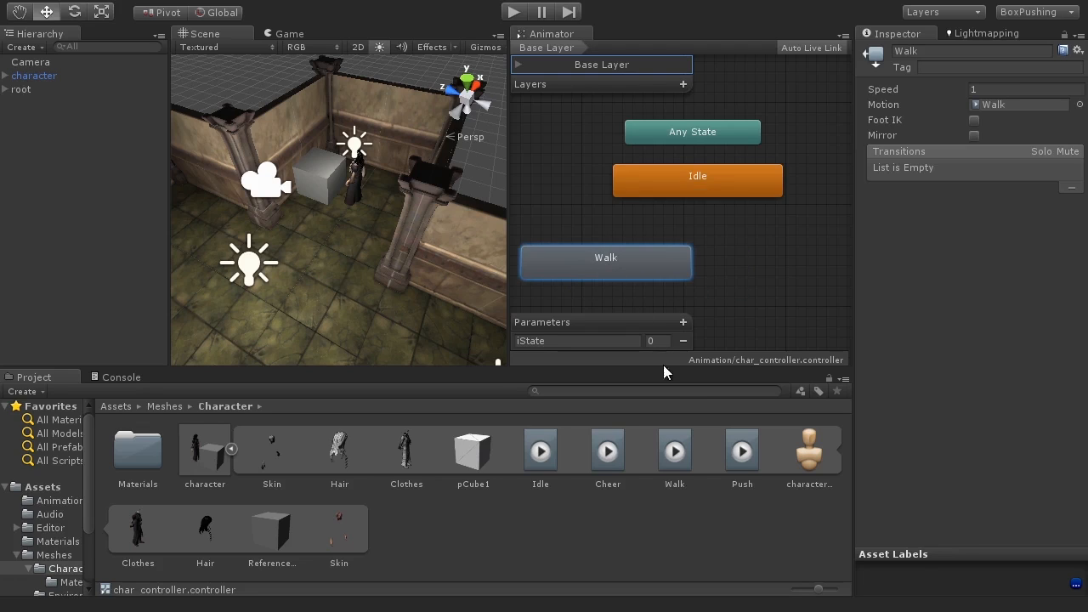
pyautogui.moveTo(741, 450); pyautogui.dragTo(773, 222)
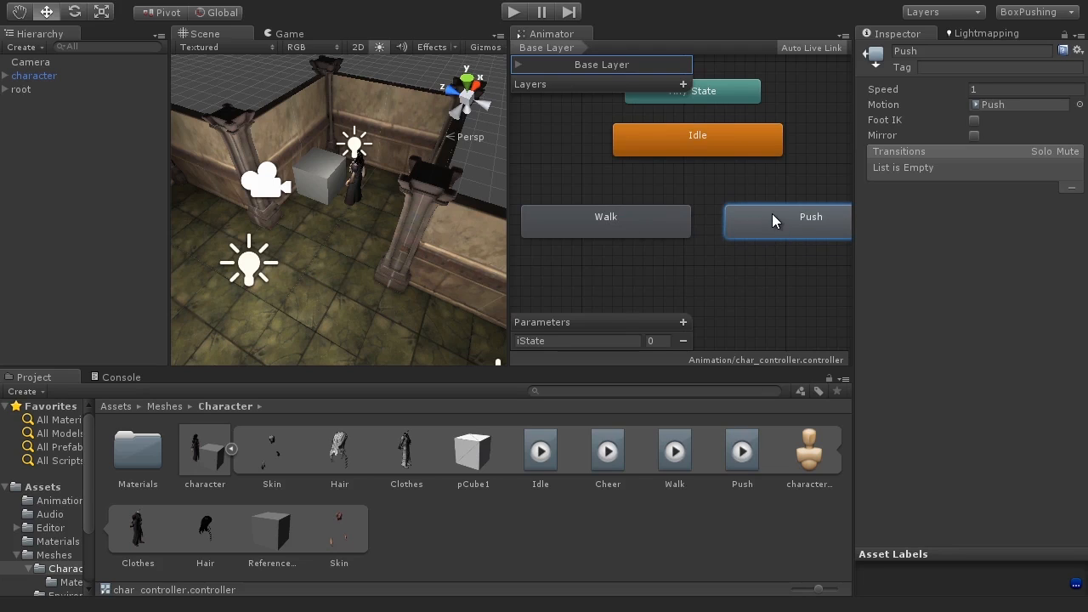
# Step: Run Play mode to check which state the controller plays
pyautogui.click(513, 12)
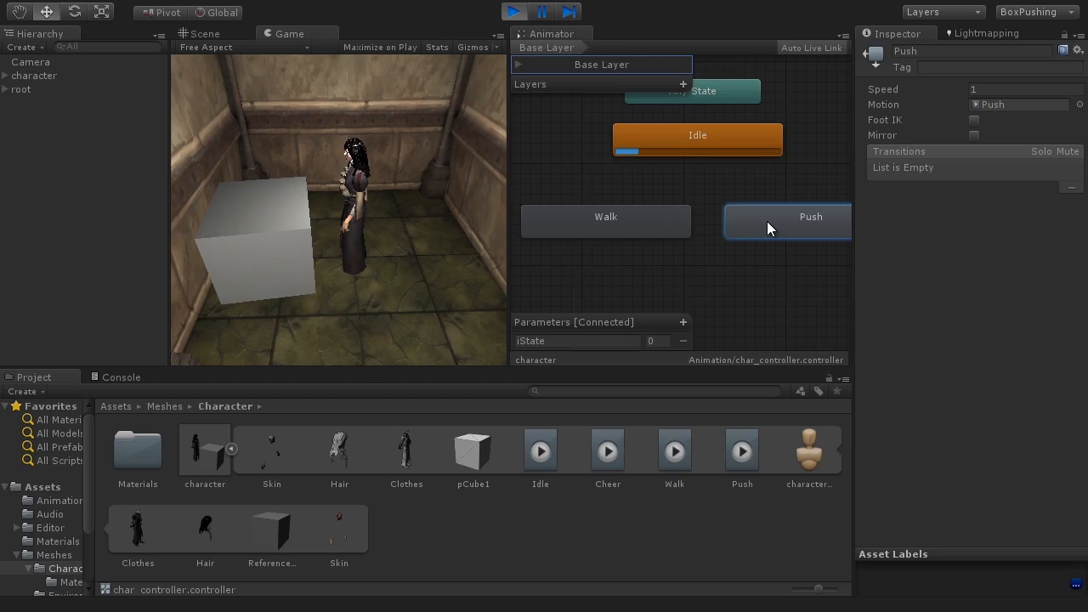
pyautogui.click(717, 140)
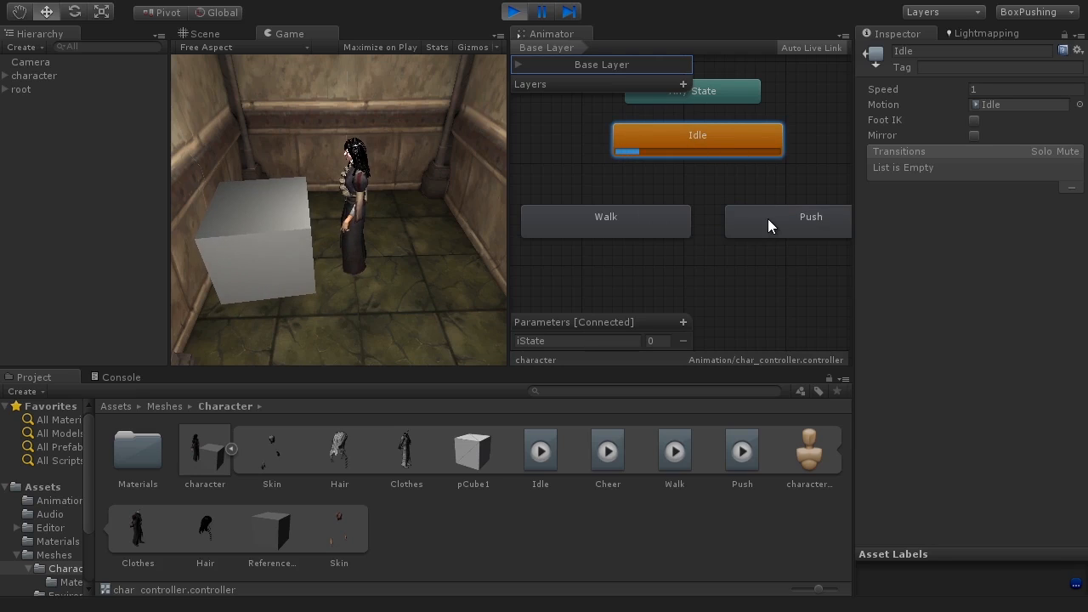
pyautogui.click(513, 12)
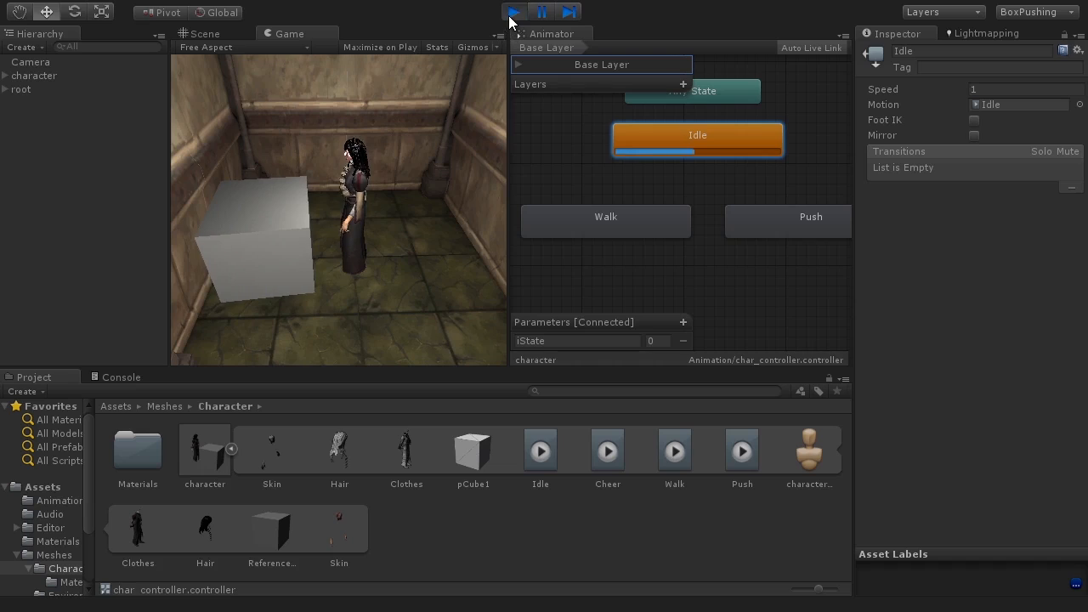
# Step: Set Walk as the default state and preview it in Play mode
pyautogui.click(607, 221)
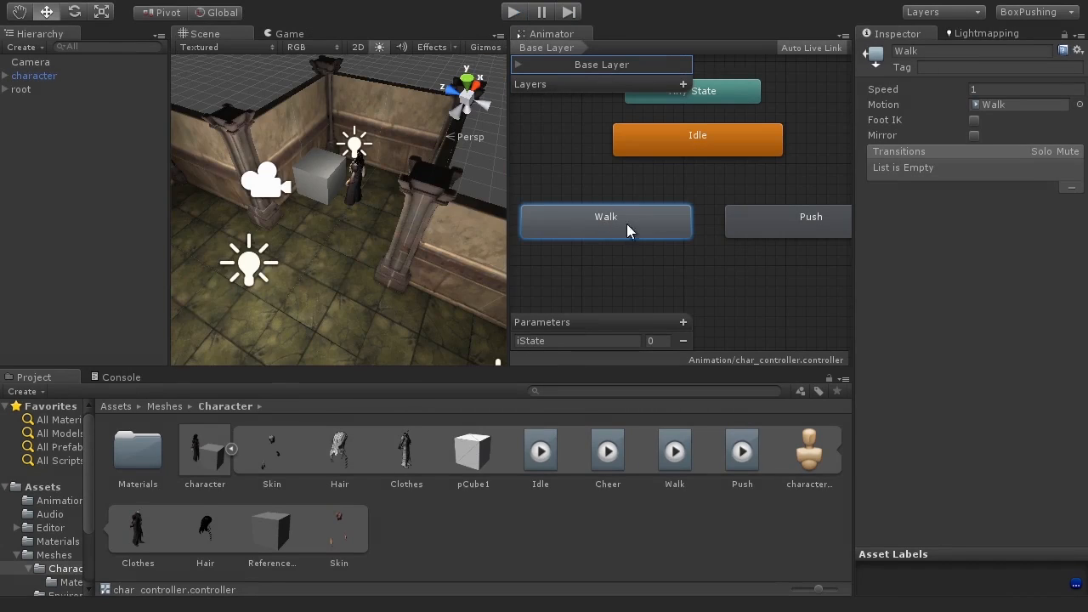
pyautogui.rightClick(607, 224)
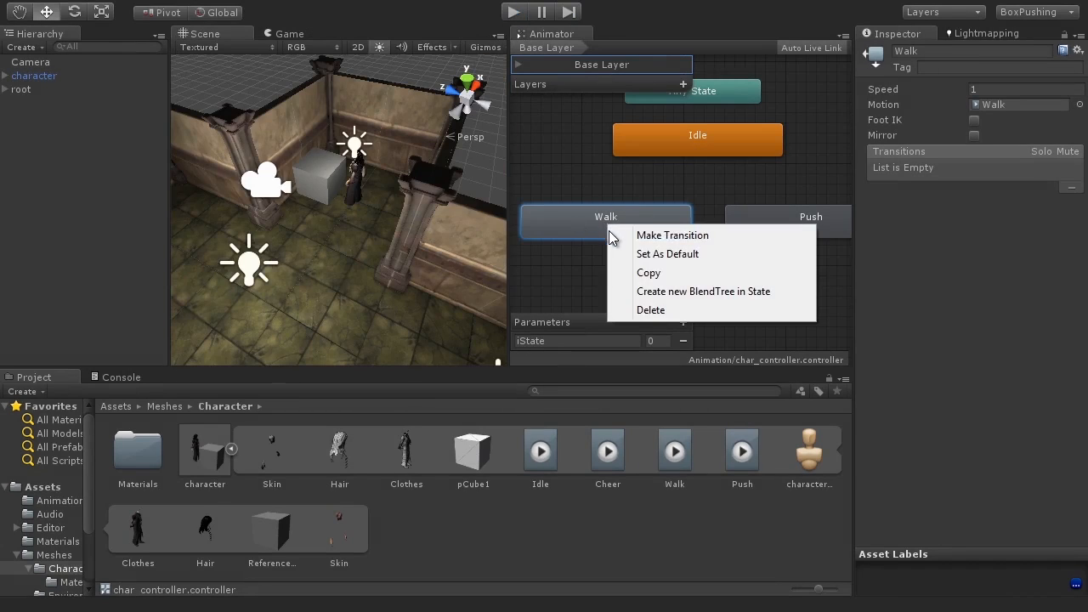
pyautogui.click(706, 256)
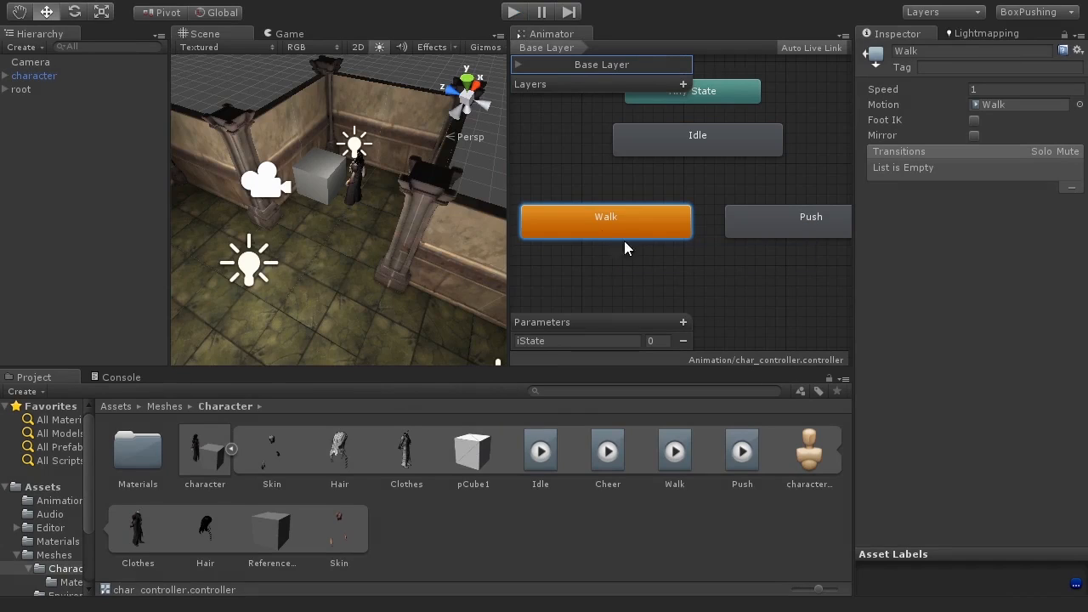
pyautogui.click(513, 12)
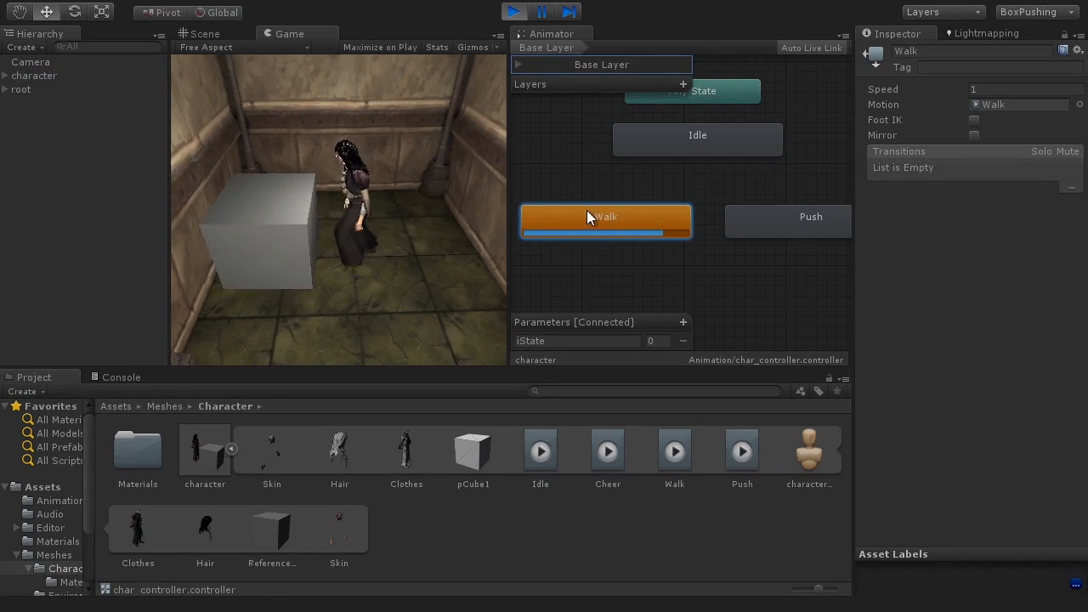
pyautogui.hotkey('ctrl', 'p')
# Step: Set Push as the default state and preview it in Play mode
pyautogui.rightClick(772, 227)
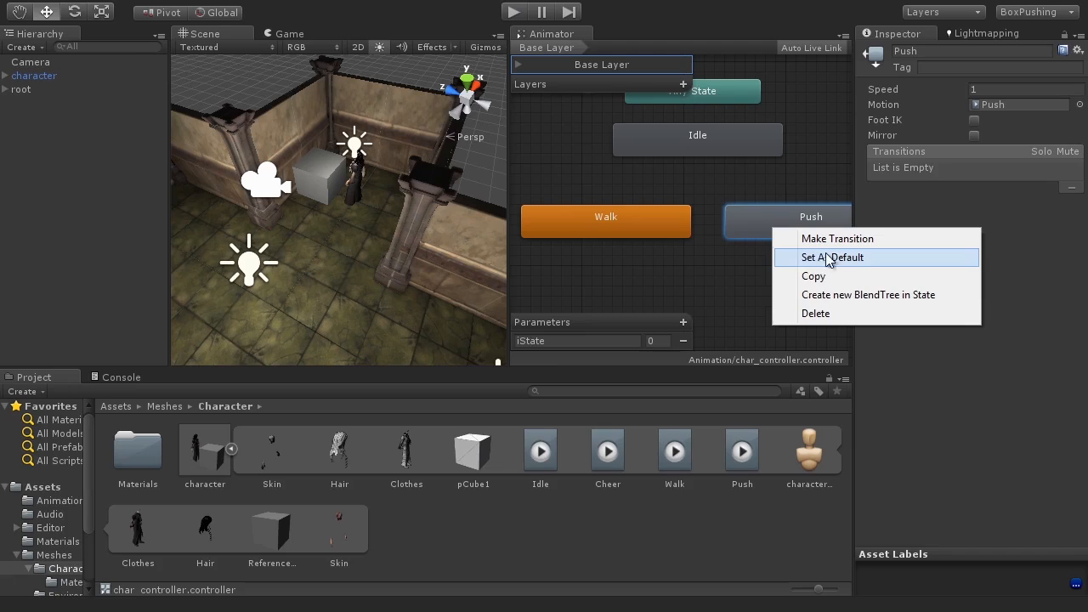
pyautogui.click(837, 256)
pyautogui.click(513, 13)
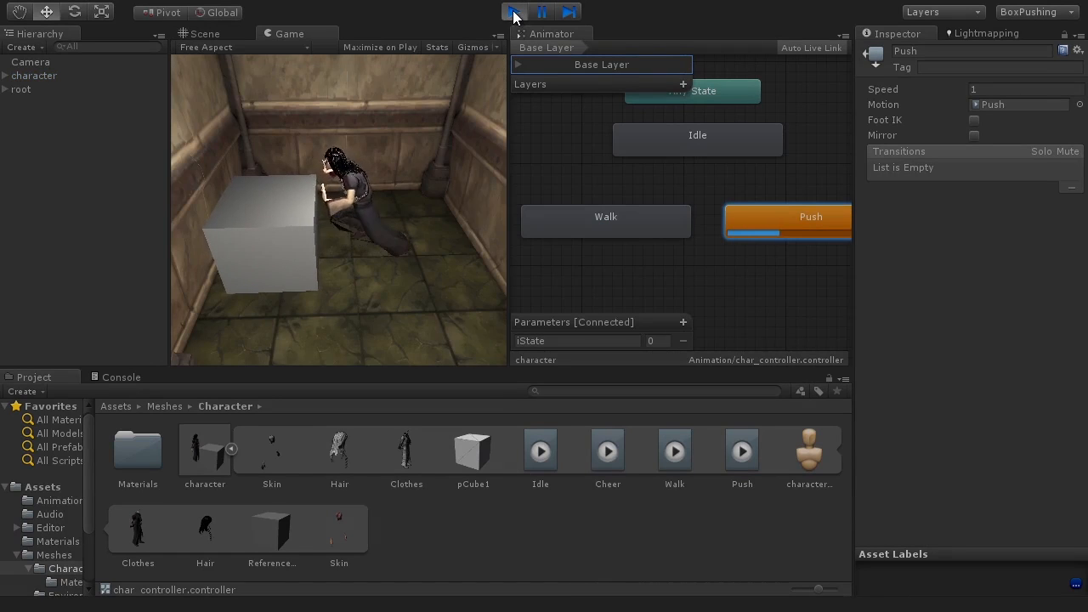
pyautogui.click(513, 13)
# Step: Set Idle as the default state of the Animator
pyautogui.click(691, 147)
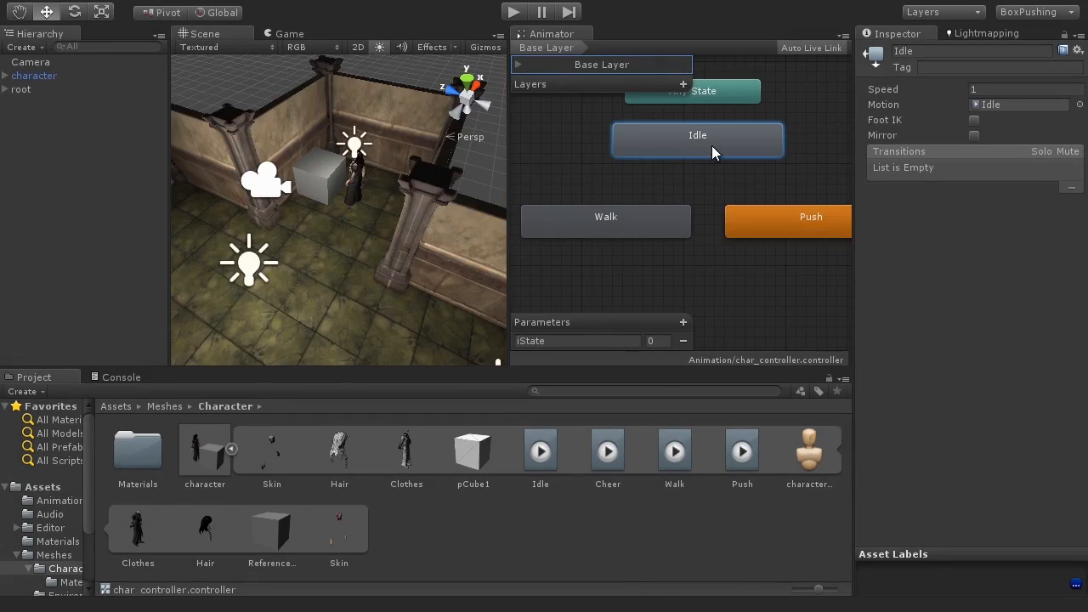
pyautogui.rightClick(711, 146)
pyautogui.click(812, 179)
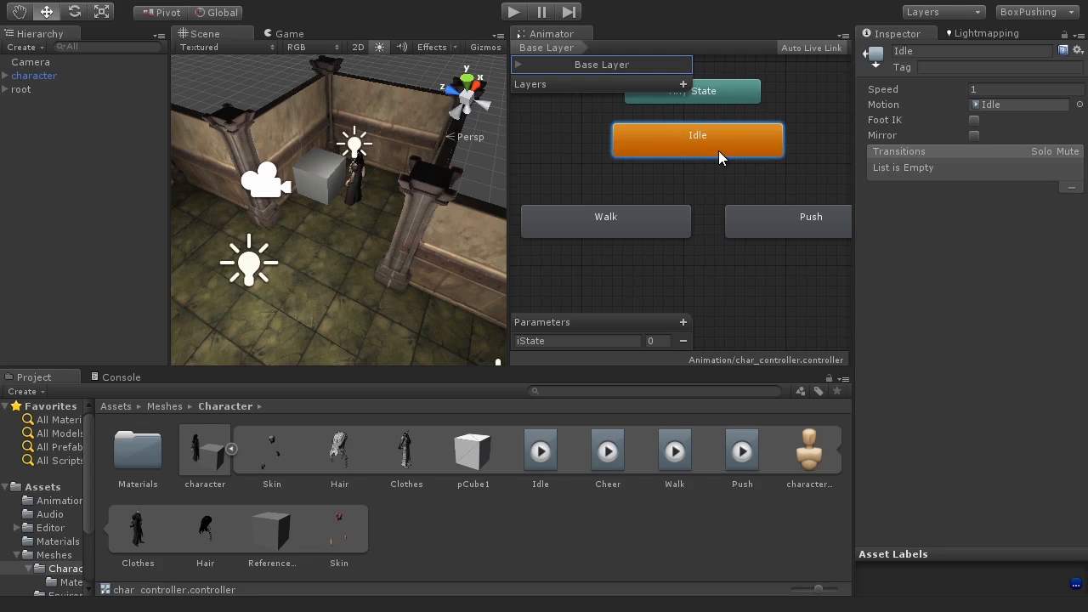
# Step: Make a transition from the Idle state to the Walk state
pyautogui.rightClick(671, 146)
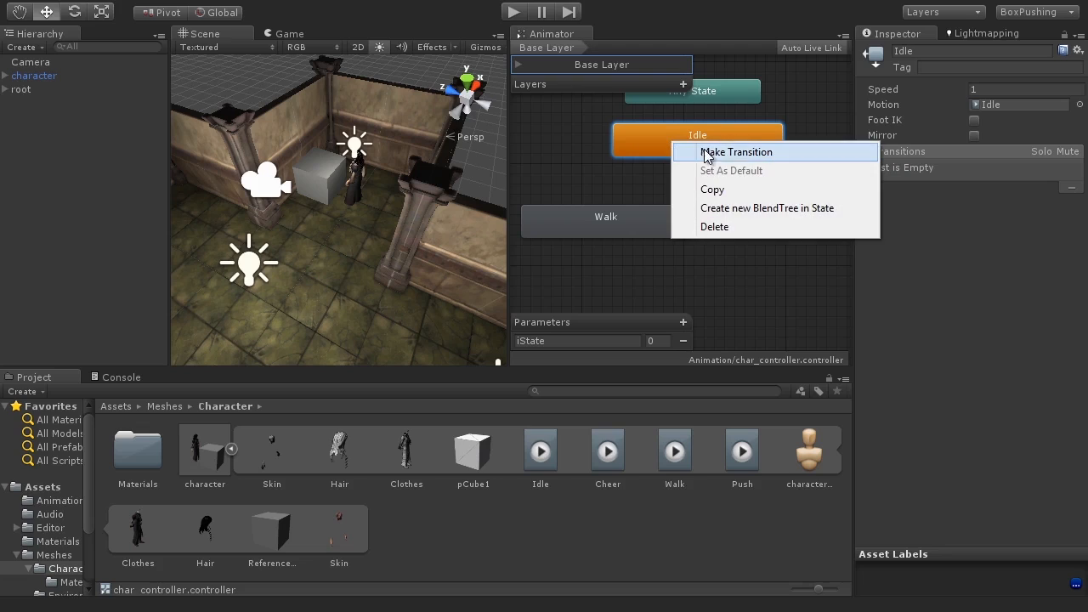
pyautogui.click(747, 151)
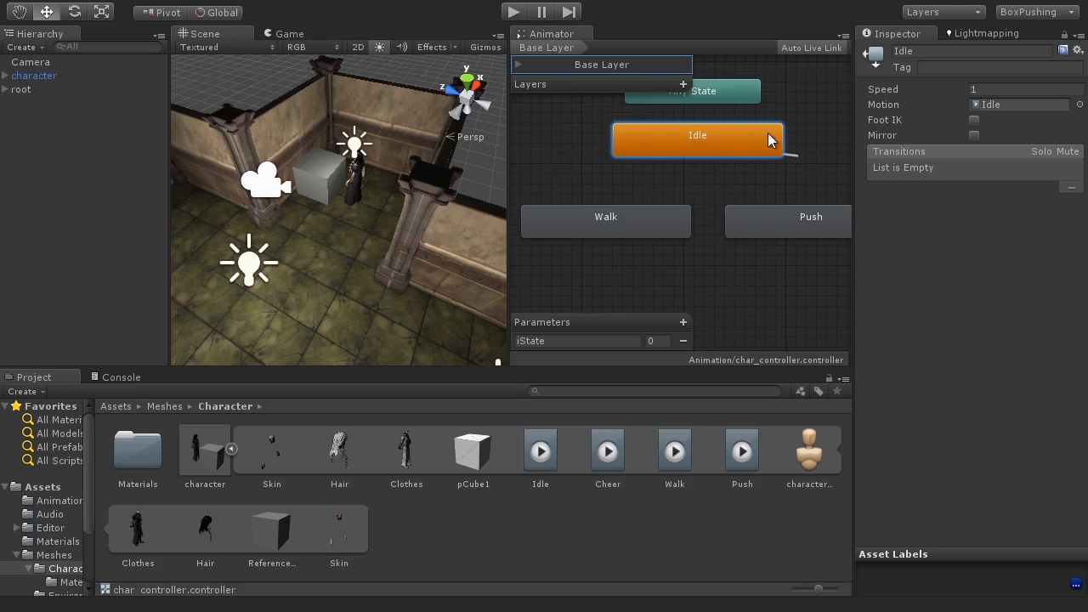
pyautogui.click(604, 226)
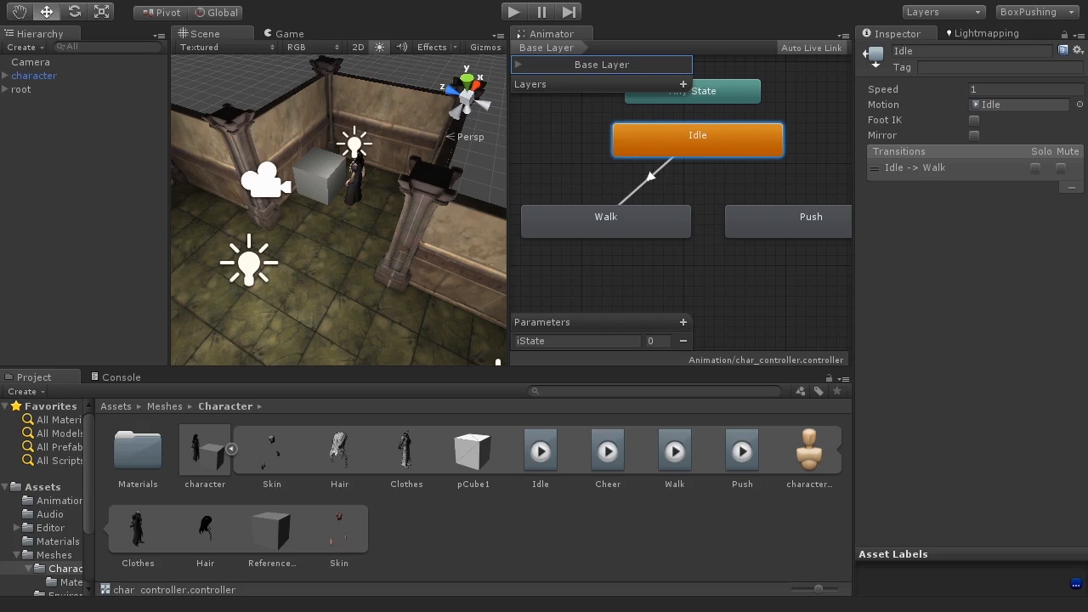
# Step: Inspect the Idle and Walk states and their transition, and preview the Idle-to-Walk switch in Play mode
pyautogui.click(702, 276)
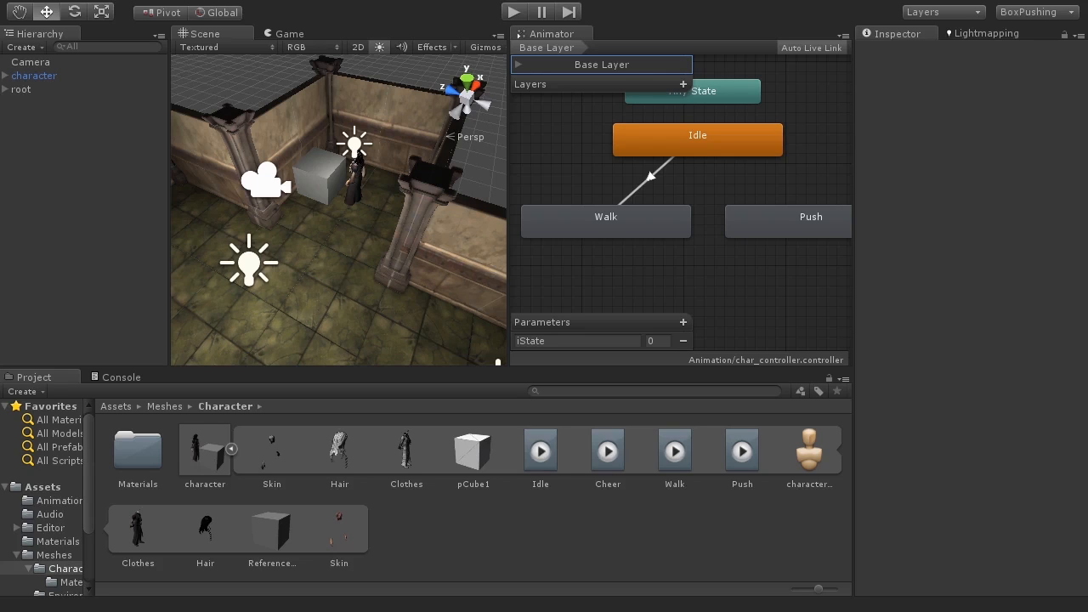
pyautogui.click(712, 153)
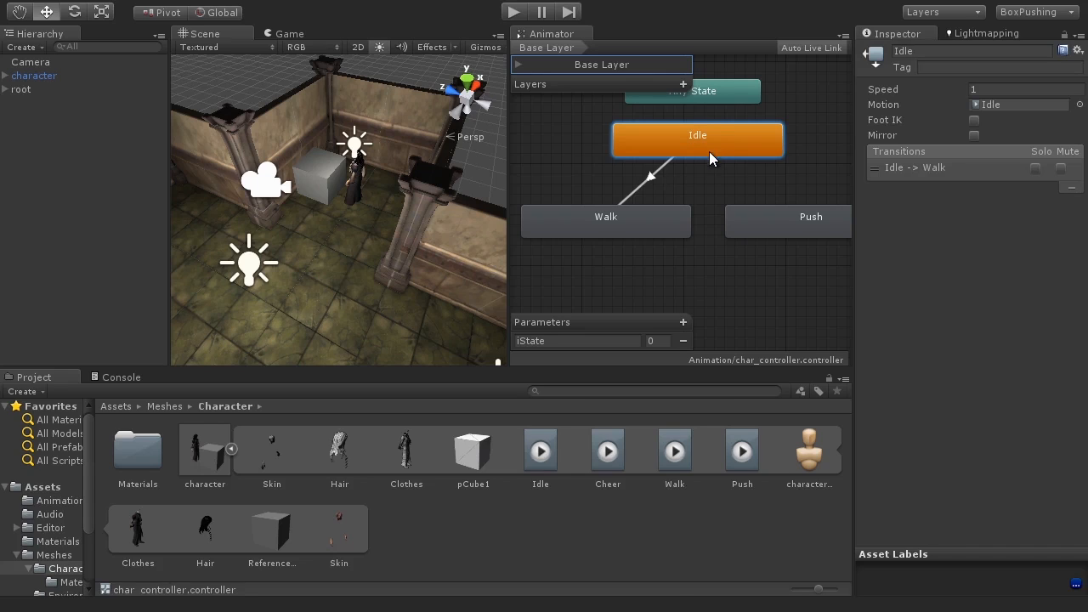
pyautogui.click(641, 191)
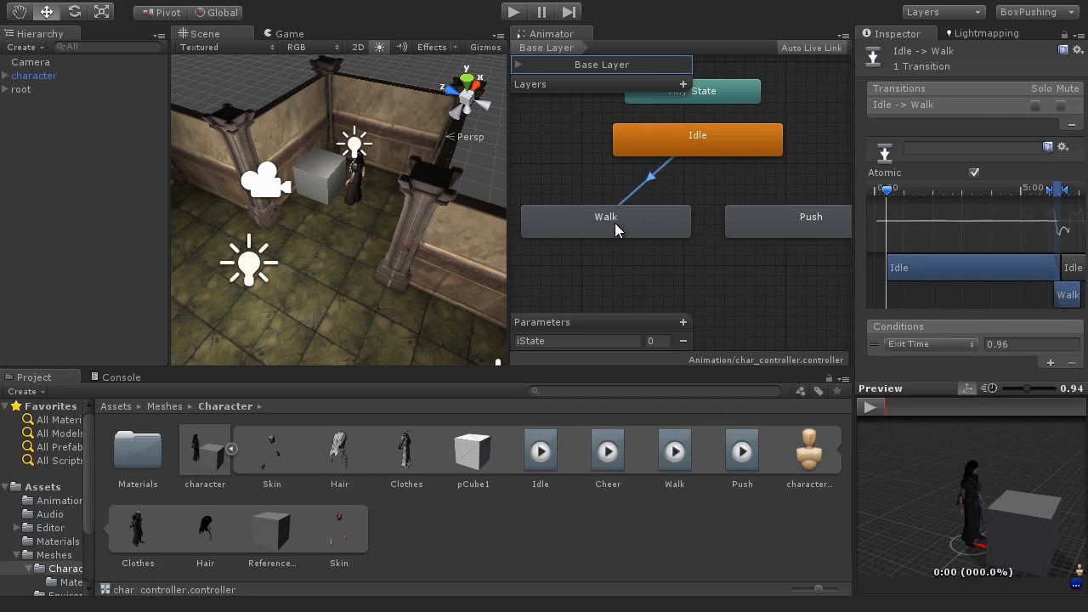
pyautogui.click(617, 223)
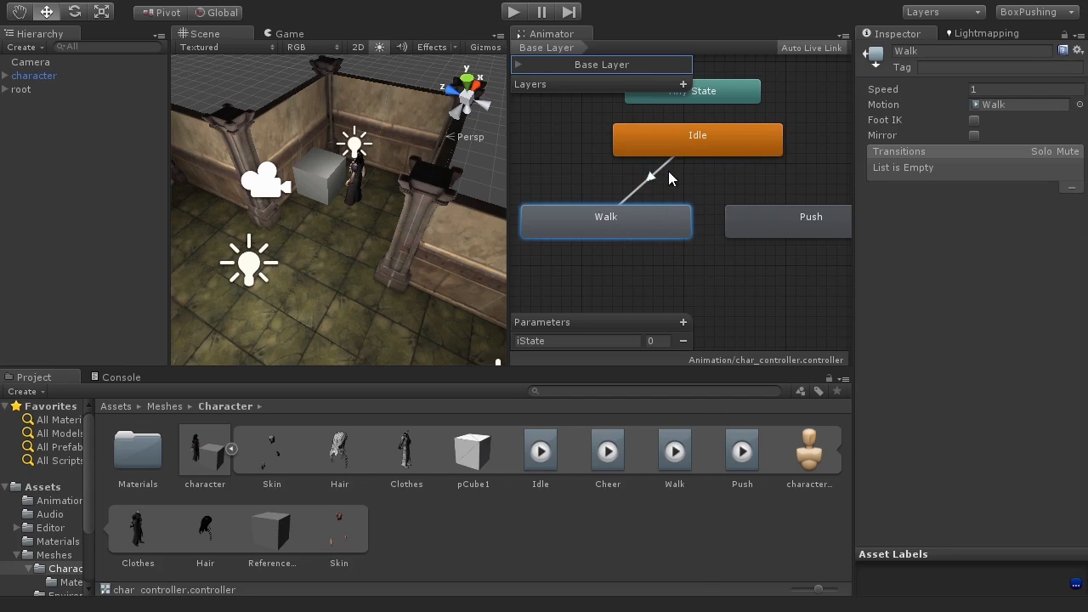
pyautogui.click(693, 142)
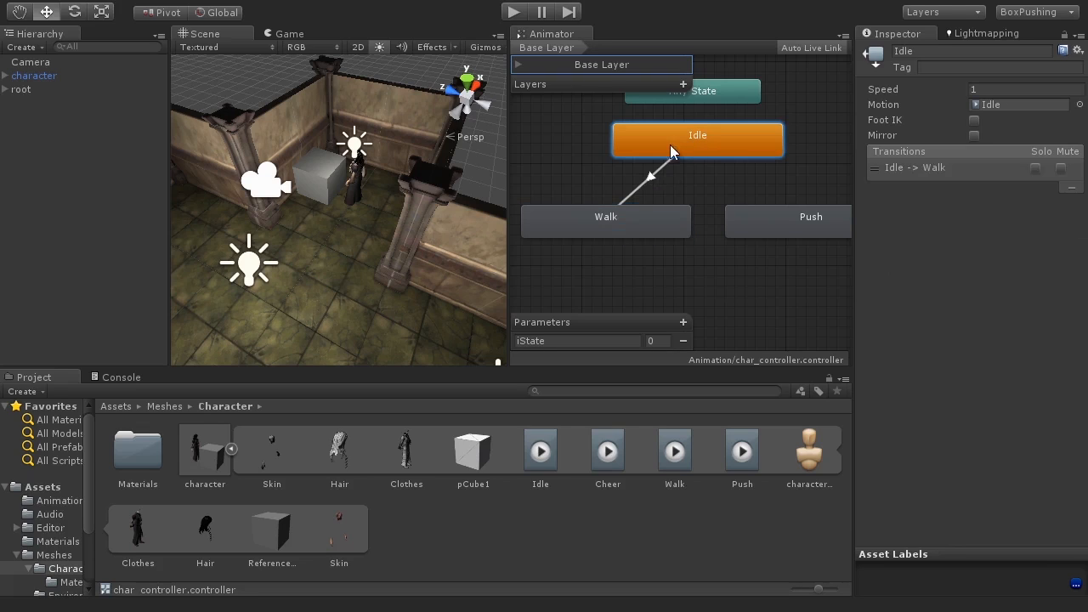
pyautogui.click(616, 223)
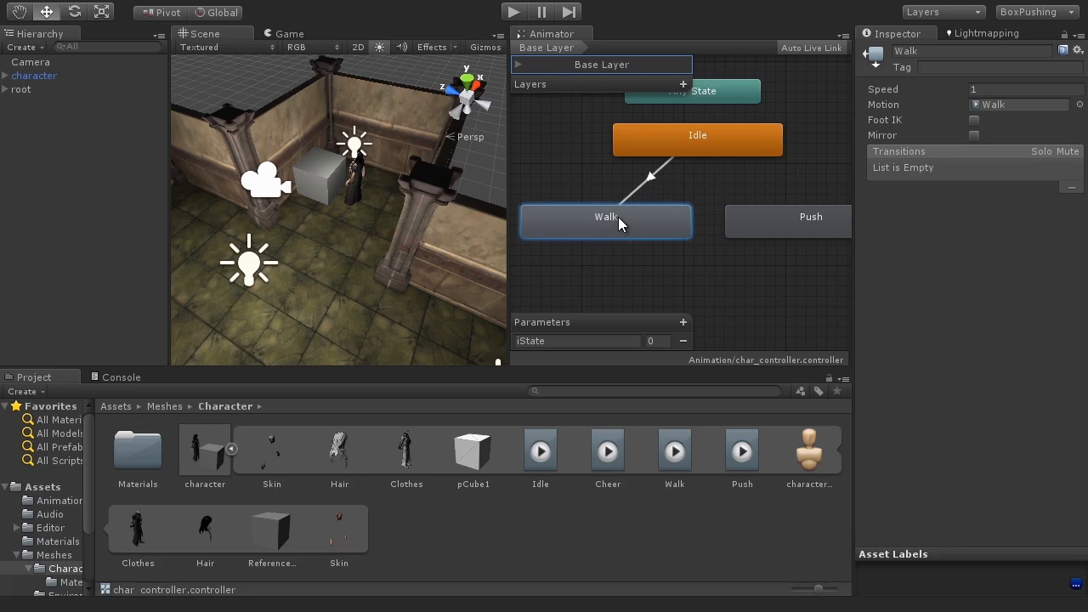
pyautogui.click(514, 14)
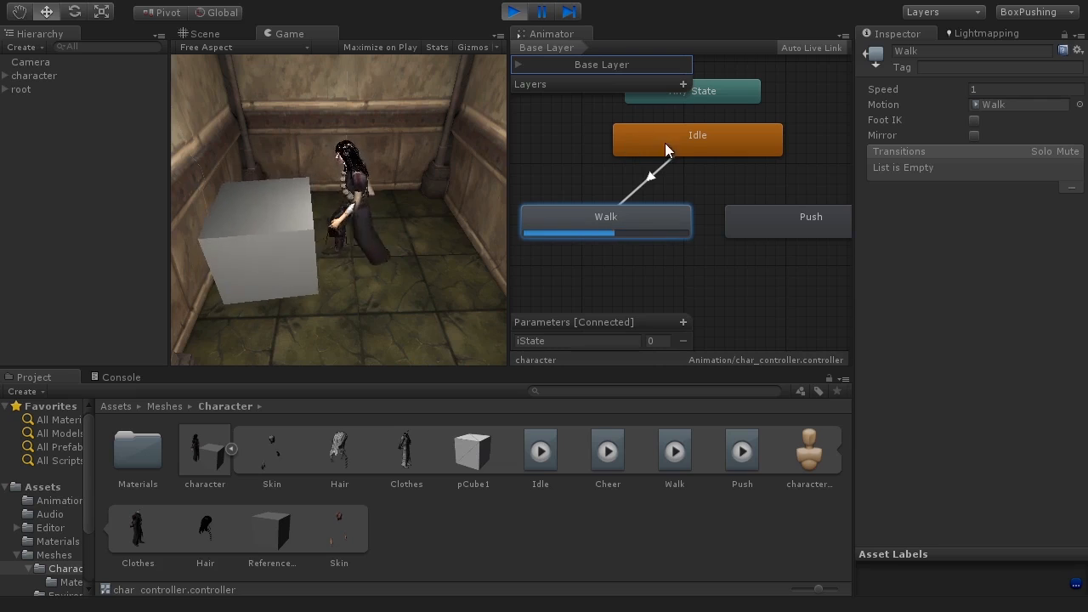
pyautogui.click(718, 145)
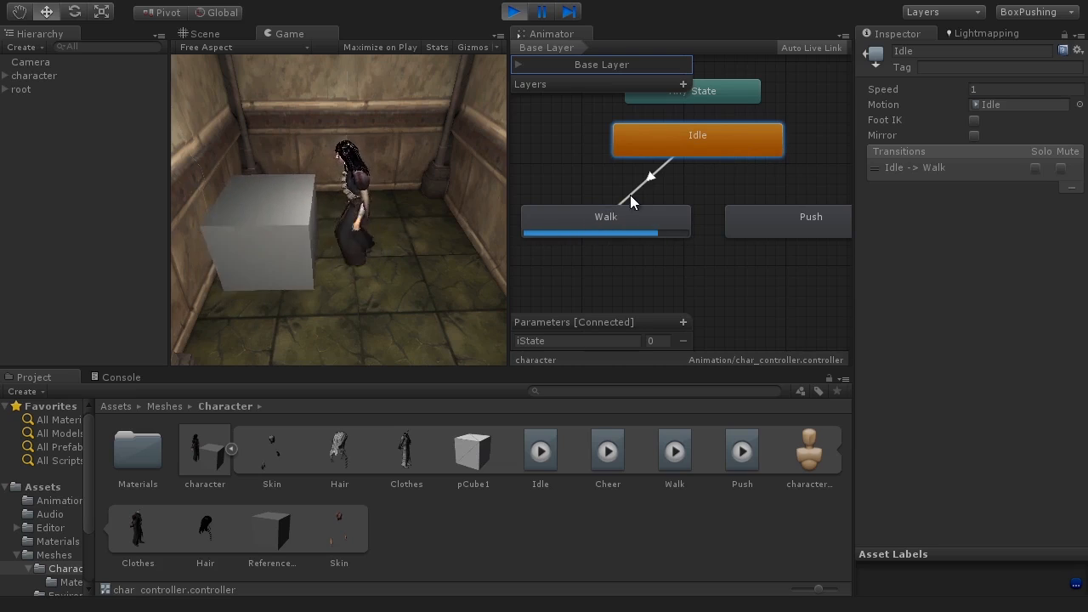
pyautogui.click(583, 229)
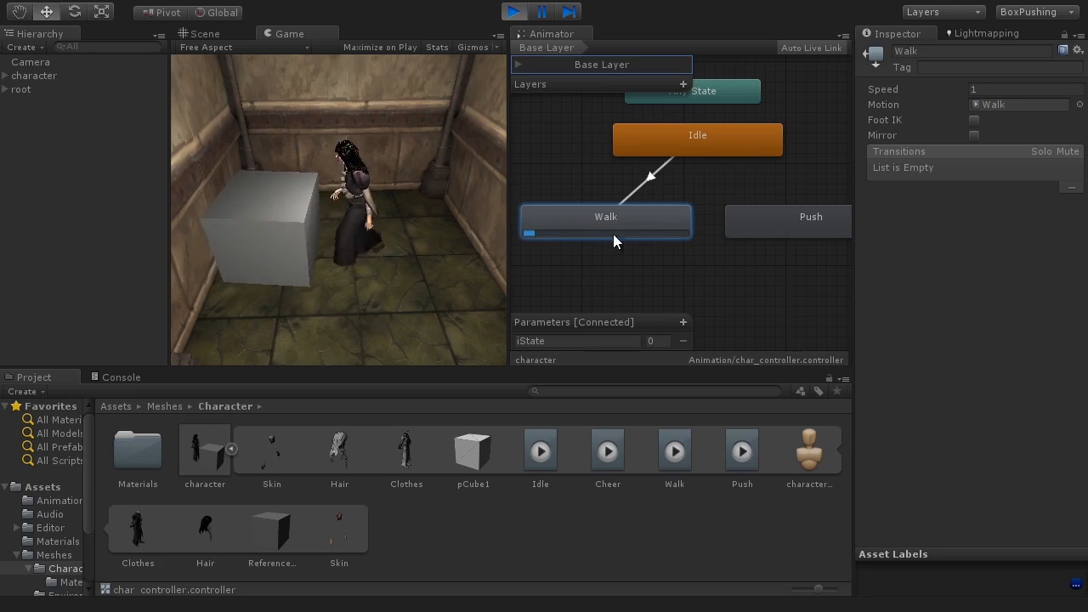
pyautogui.click(513, 11)
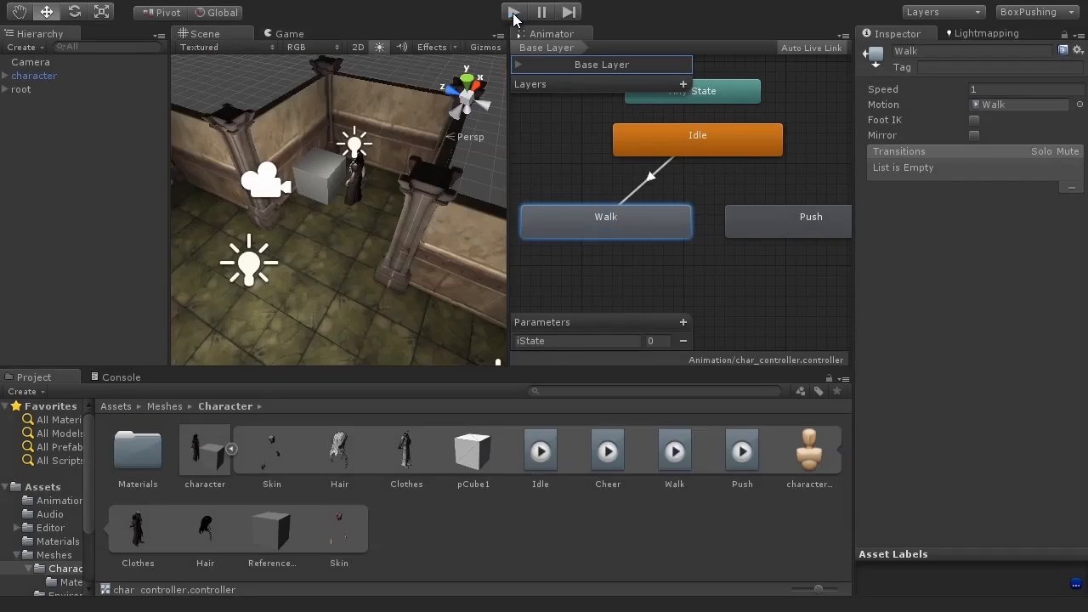
# Step: Make a transition from the Walk state back to the Idle state
pyautogui.rightClick(625, 217)
pyautogui.click(667, 228)
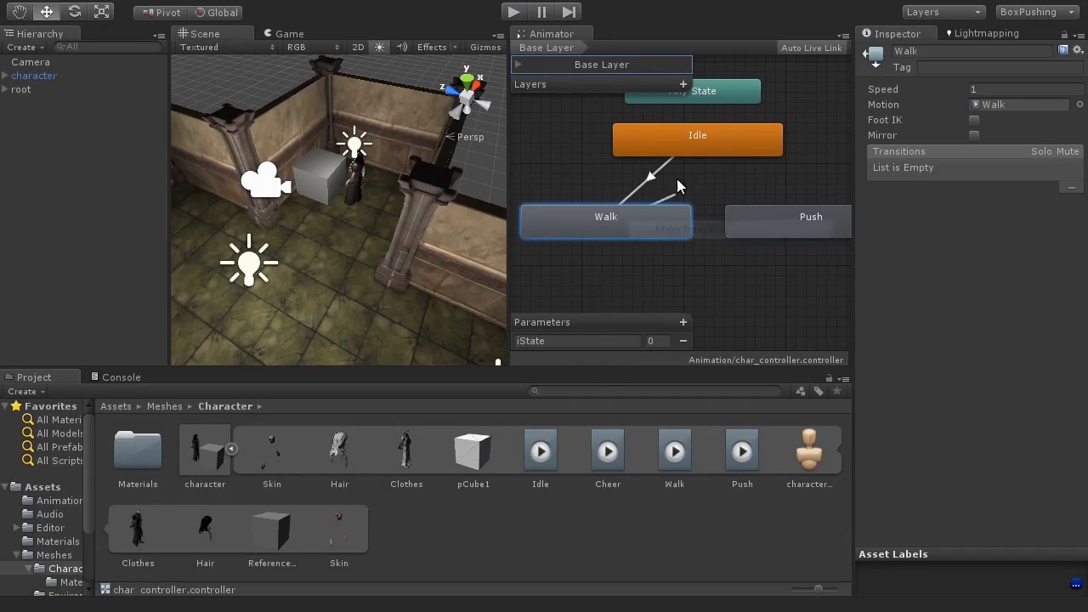
pyautogui.click(717, 136)
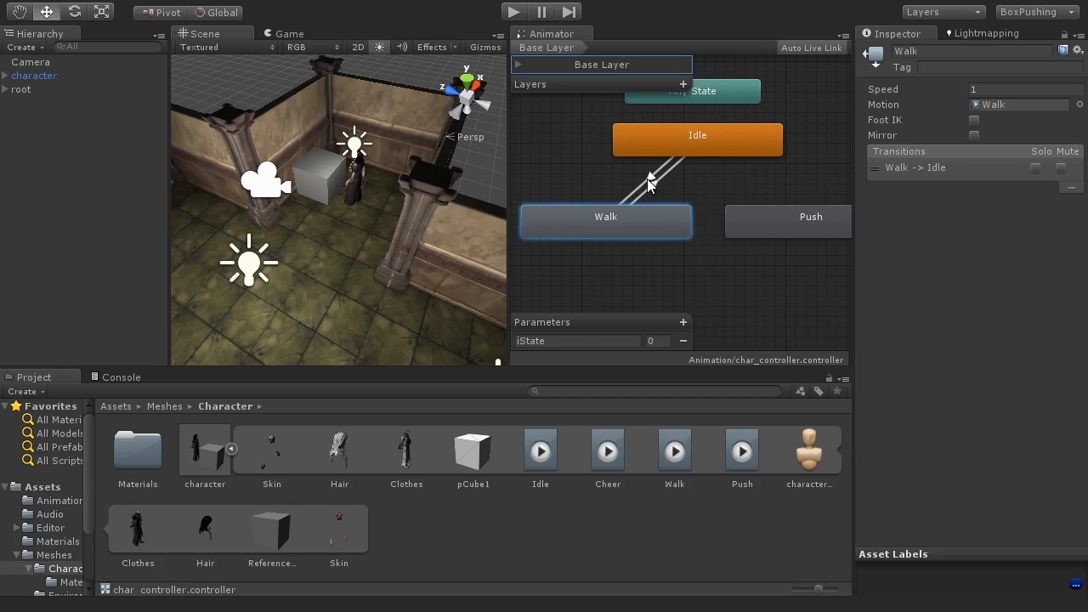
pyautogui.click(699, 137)
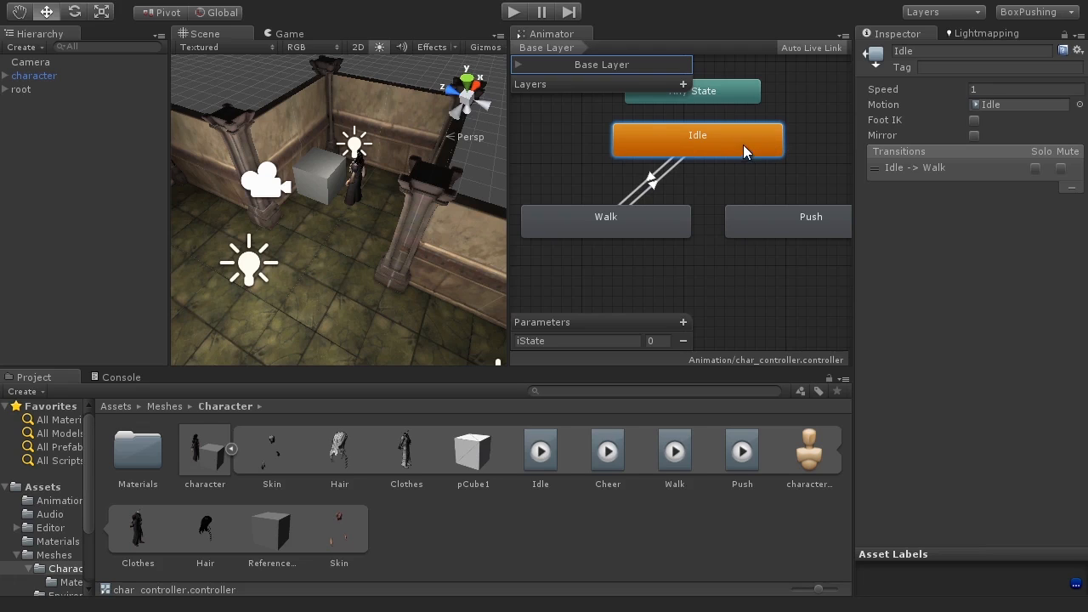
pyautogui.click(582, 231)
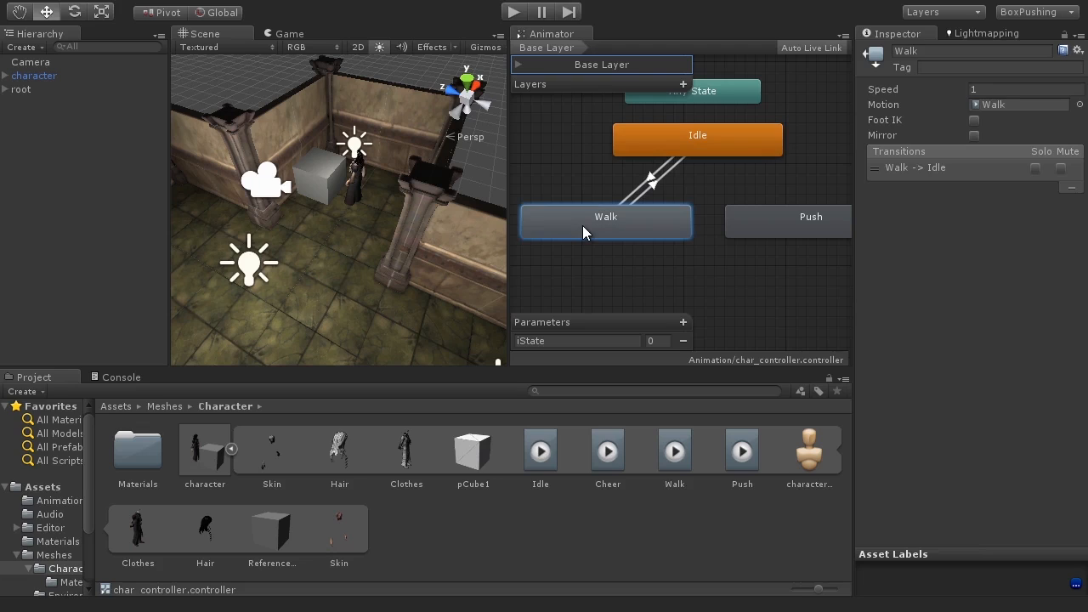
# Step: Preview the Idle and Walk loop in Play mode while selecting each state
pyautogui.click(515, 12)
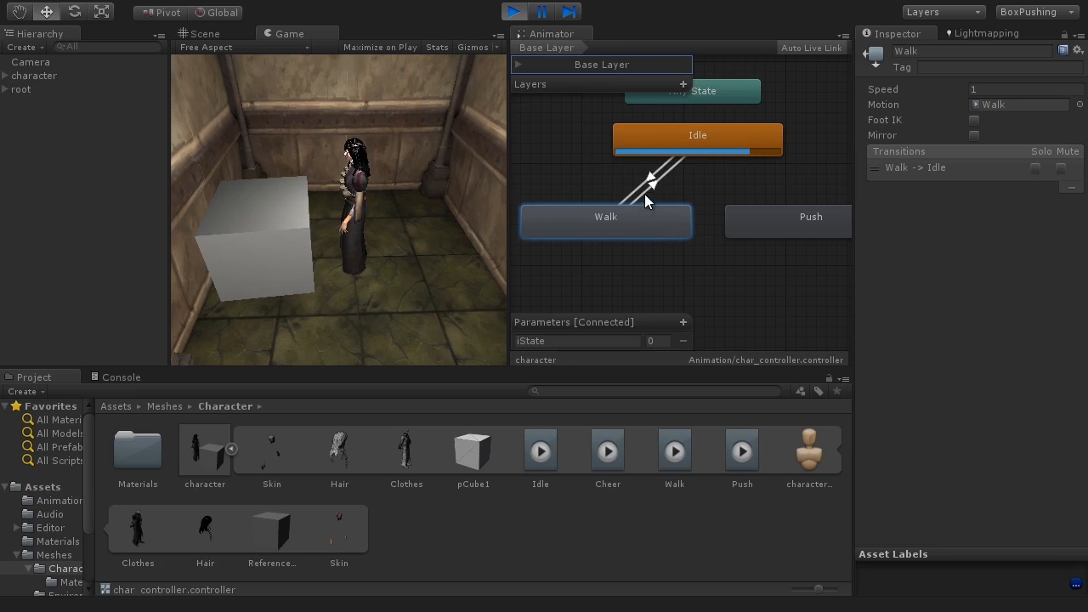
pyautogui.click(750, 140)
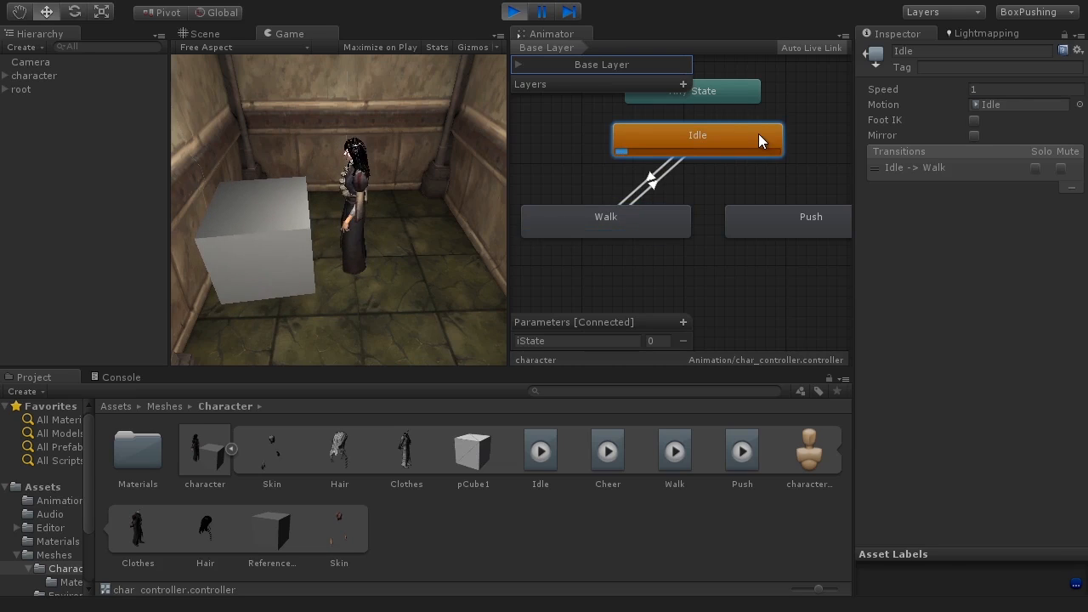
pyautogui.click(602, 217)
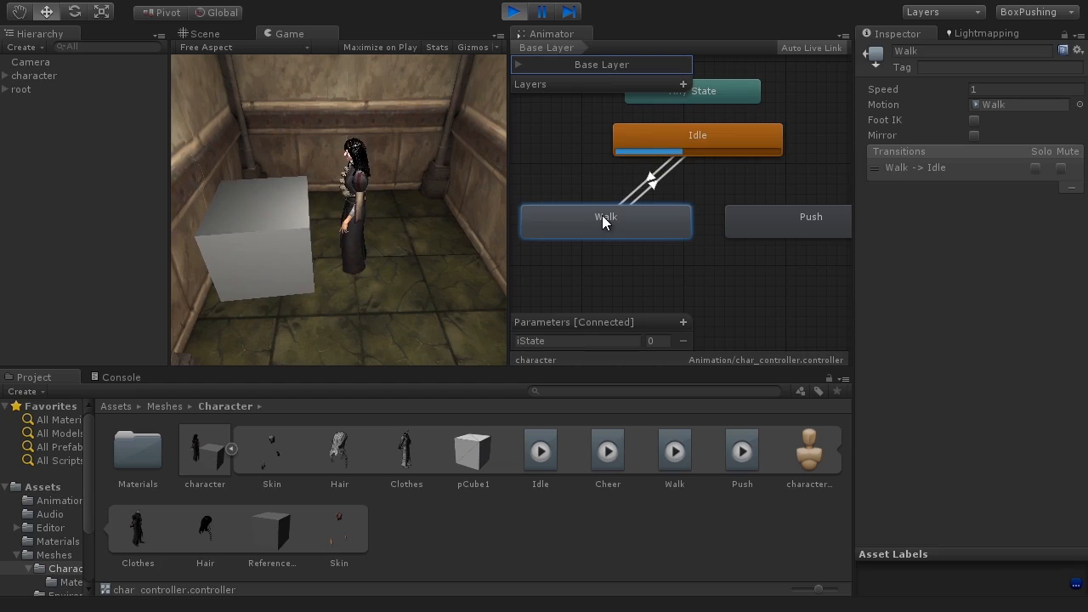
pyautogui.click(697, 136)
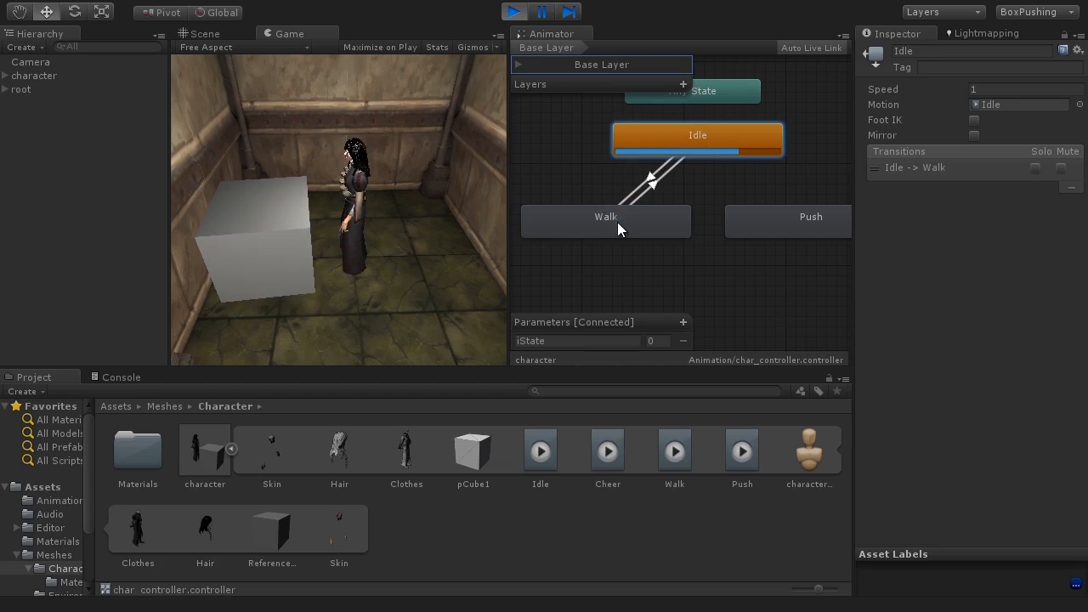
pyautogui.click(514, 12)
# Step: Scrub, zoom and play the Idle-to-Walk transition's timeline preview, and inspect the states and its exit time
pyautogui.click(649, 178)
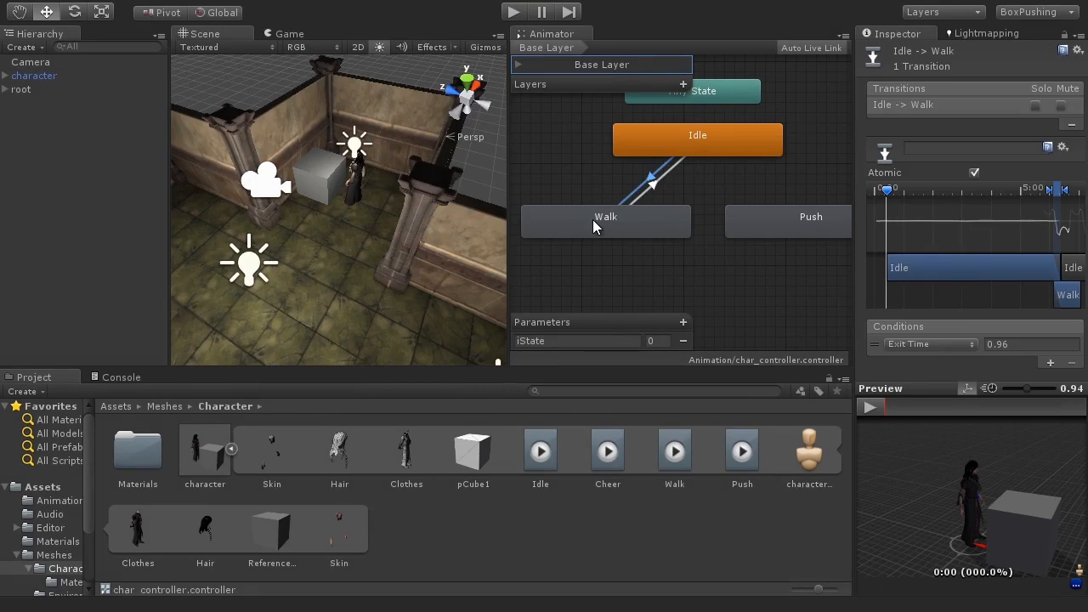
pyautogui.moveTo(888, 191); pyautogui.dragTo(1044, 199)
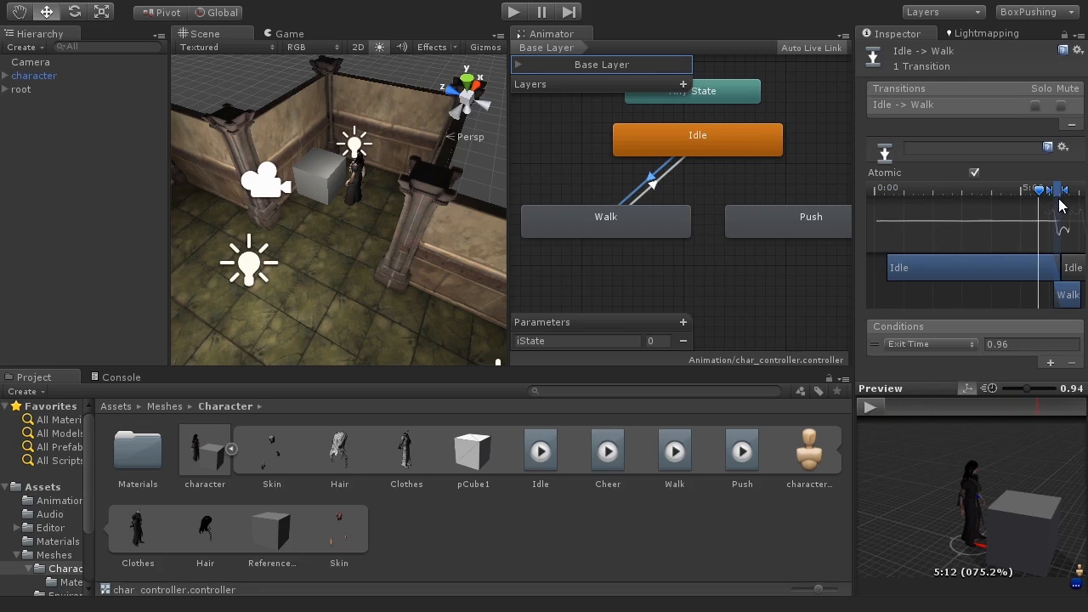
pyautogui.scroll(6, 1046, 253)
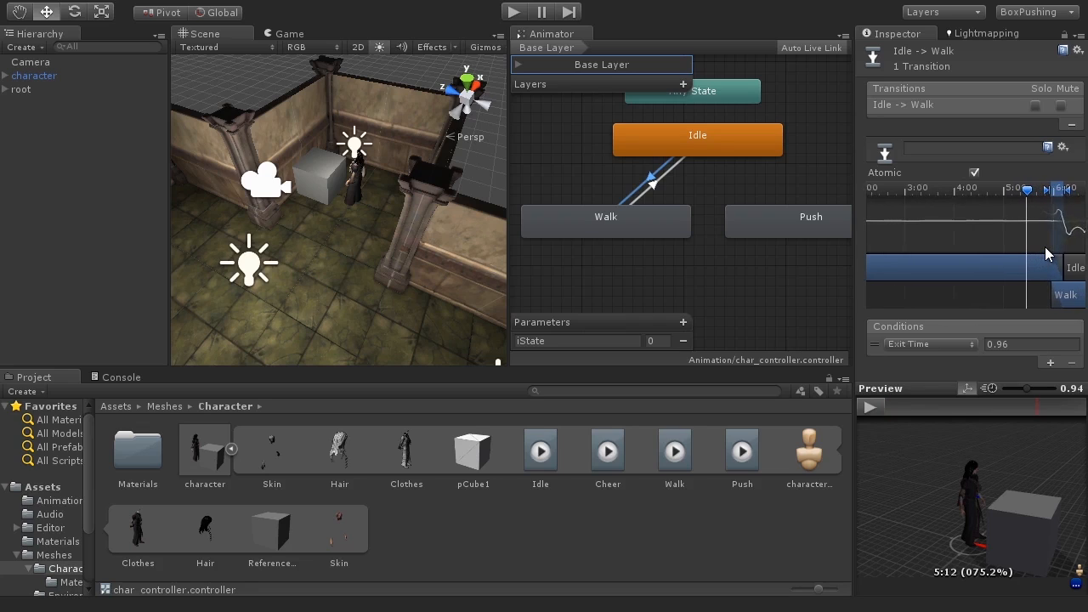
pyautogui.scroll(2, 1044, 246)
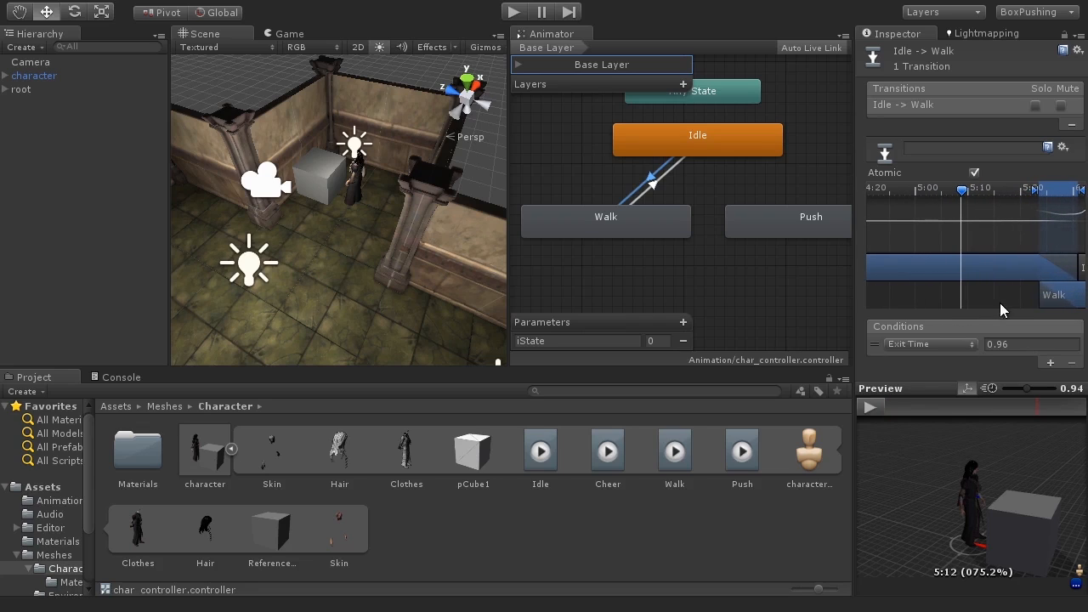
pyautogui.moveTo(1020, 299); pyautogui.dragTo(940, 288, button='middle')
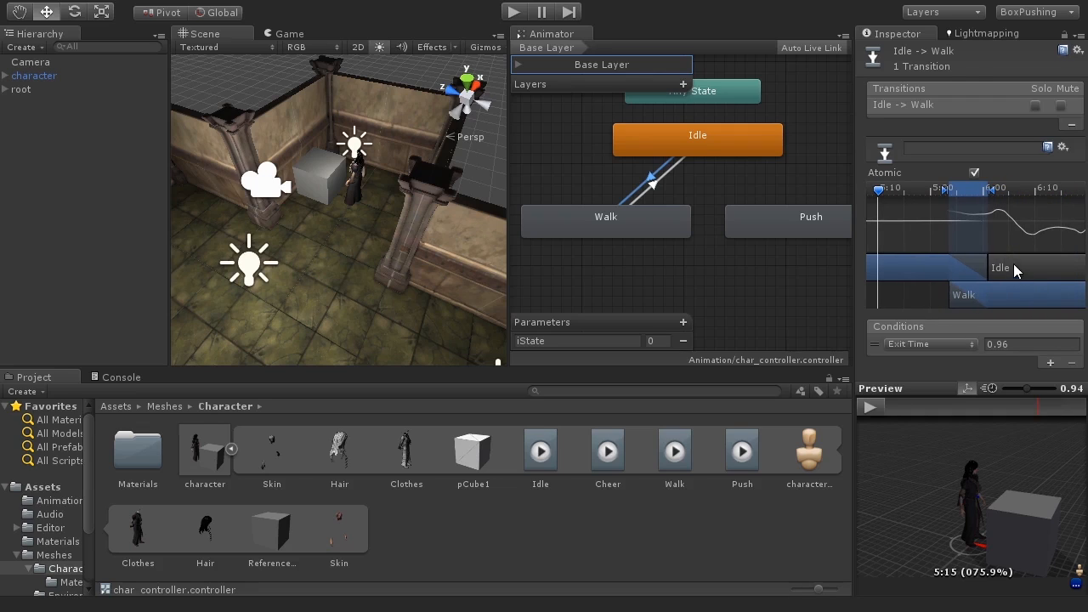
pyautogui.moveTo(883, 198); pyautogui.dragTo(918, 197)
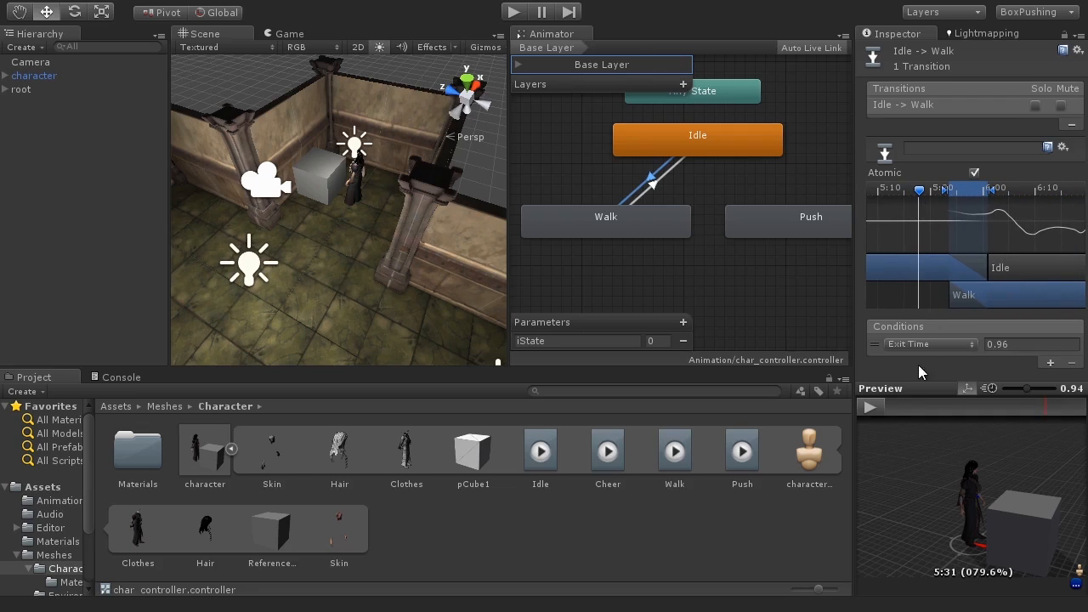
pyautogui.click(873, 409)
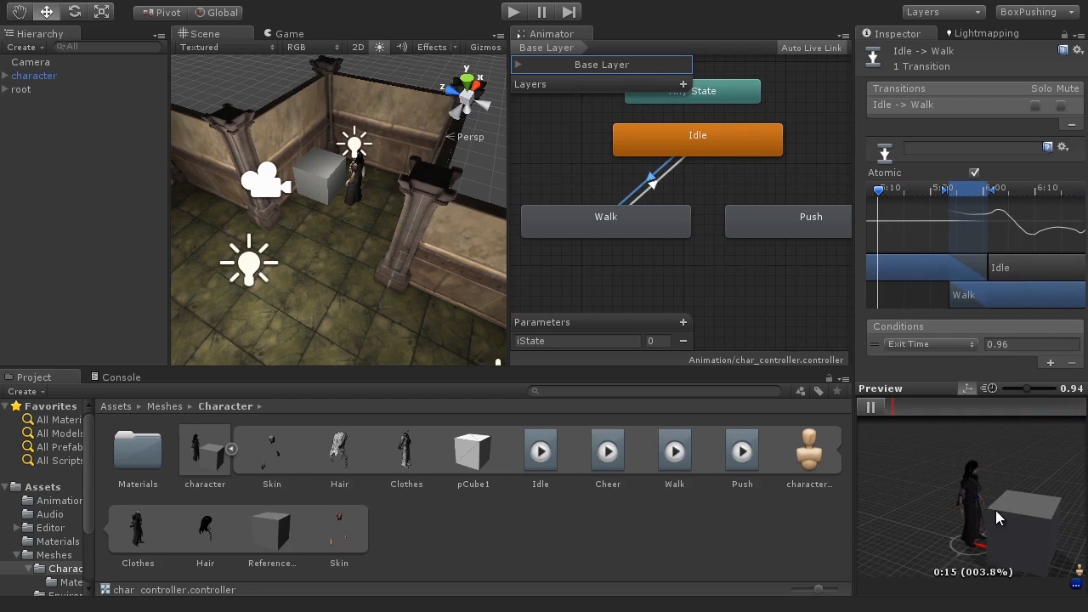
pyautogui.click(871, 408)
pyautogui.click(700, 139)
pyautogui.click(630, 221)
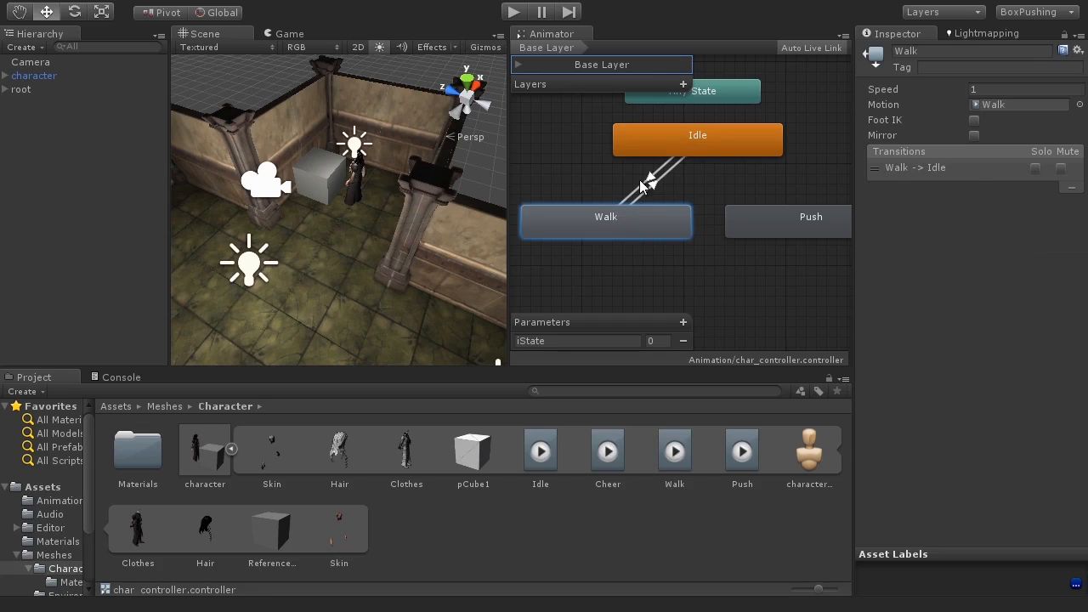
pyautogui.click(650, 177)
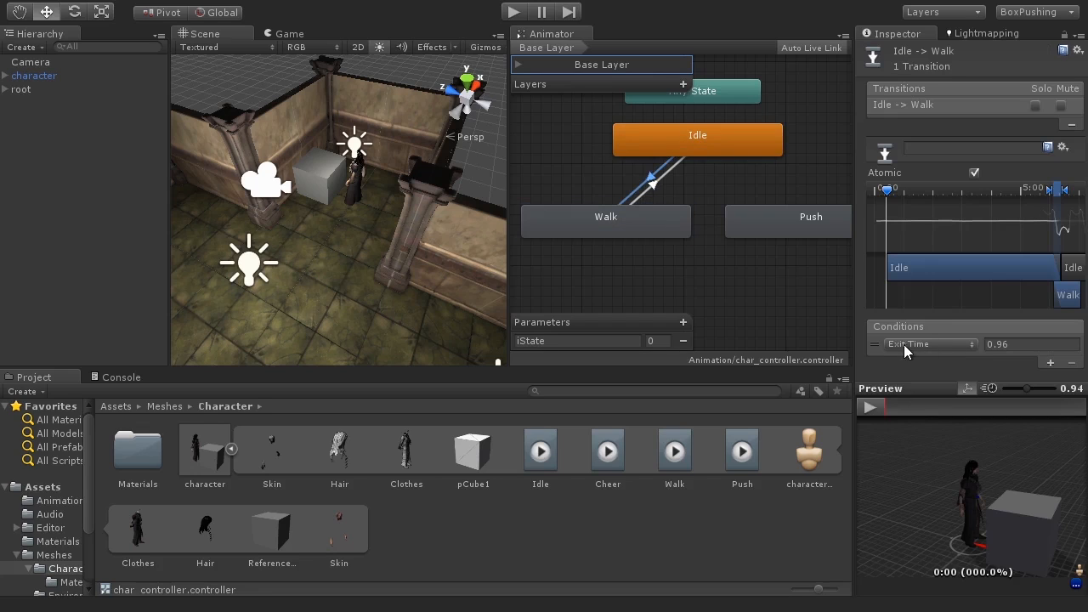
pyautogui.click(1007, 345)
pyautogui.click(708, 139)
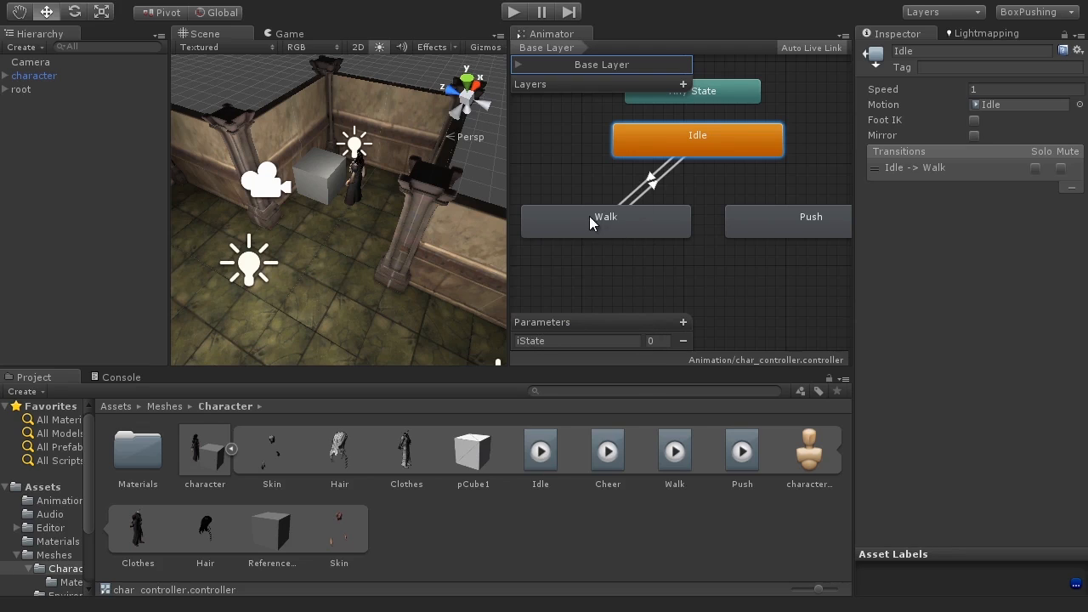
# Step: Set the Idle-to-Walk transition's condition to iState Equals 1
pyautogui.click(643, 191)
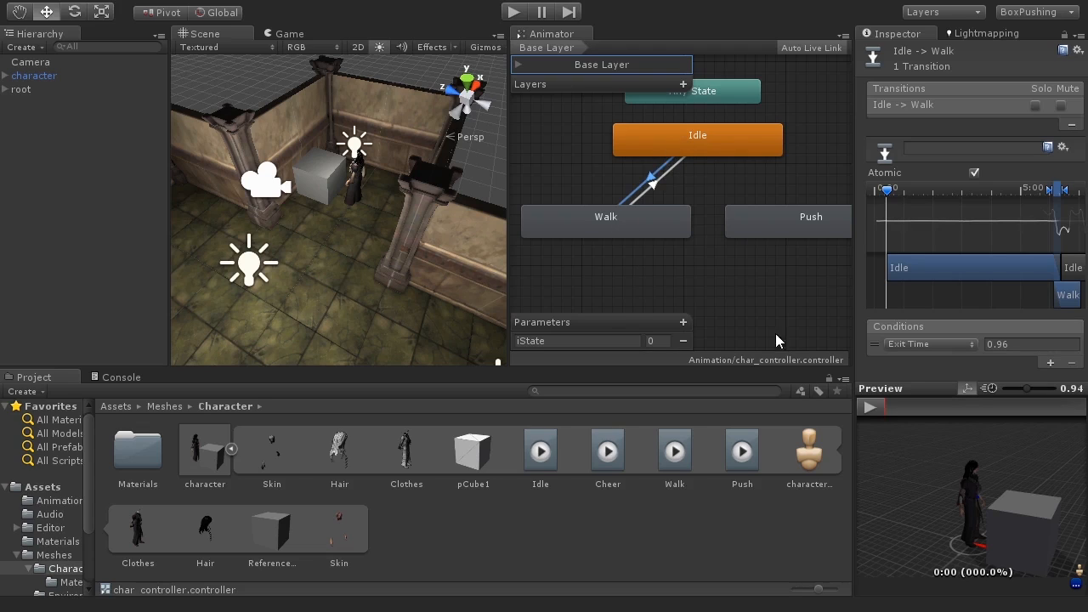
pyautogui.click(933, 342)
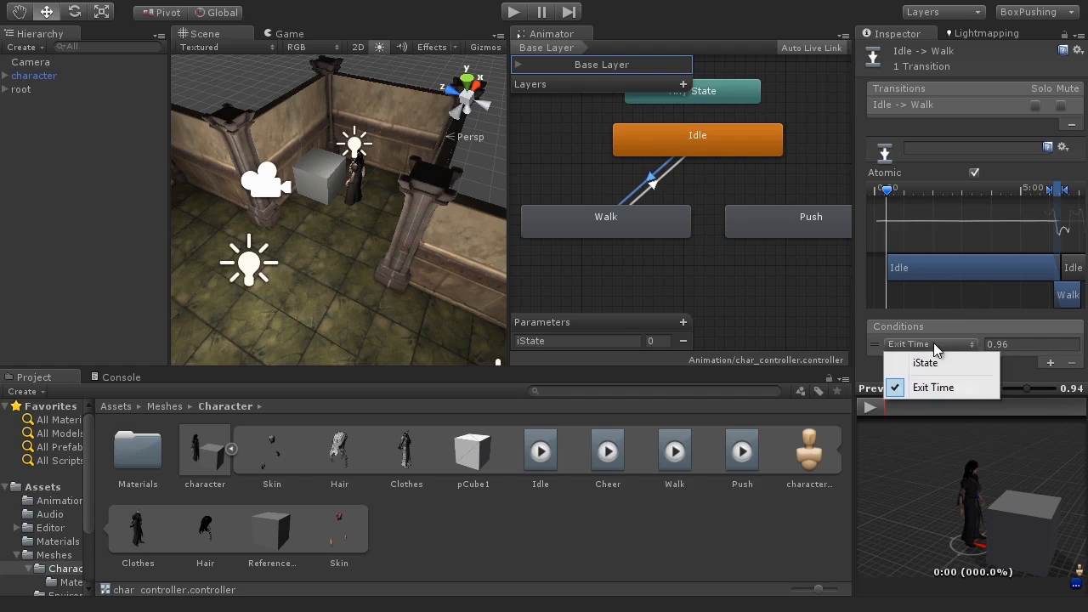
pyautogui.click(935, 363)
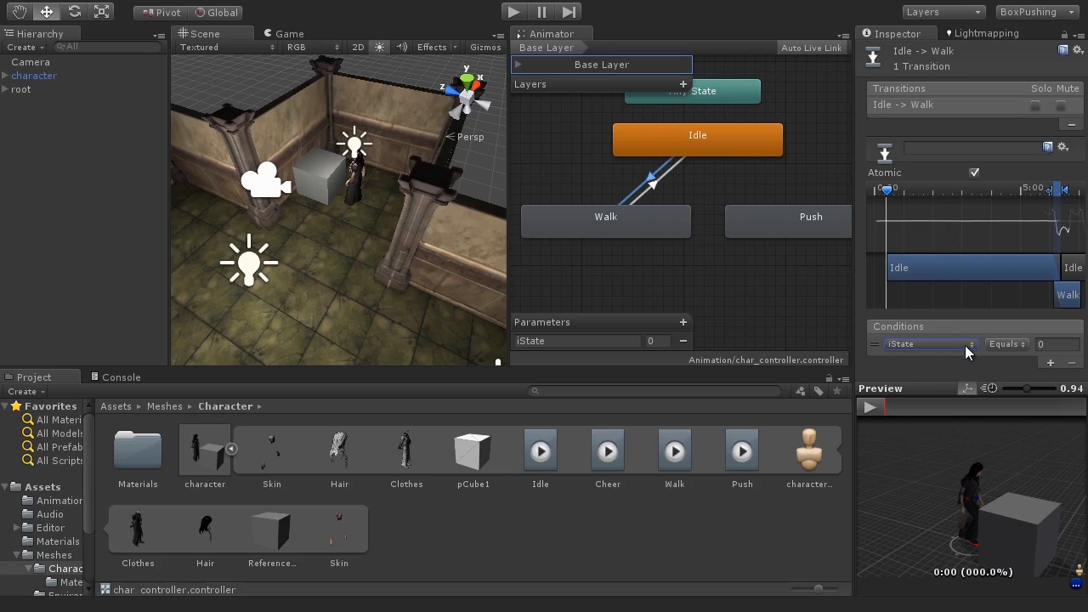
pyautogui.click(1033, 343)
pyautogui.write('1')
# Step: Set the Walk-to-Idle transition's condition to iState NotEqual 1 and test it in Play mode
pyautogui.click(659, 181)
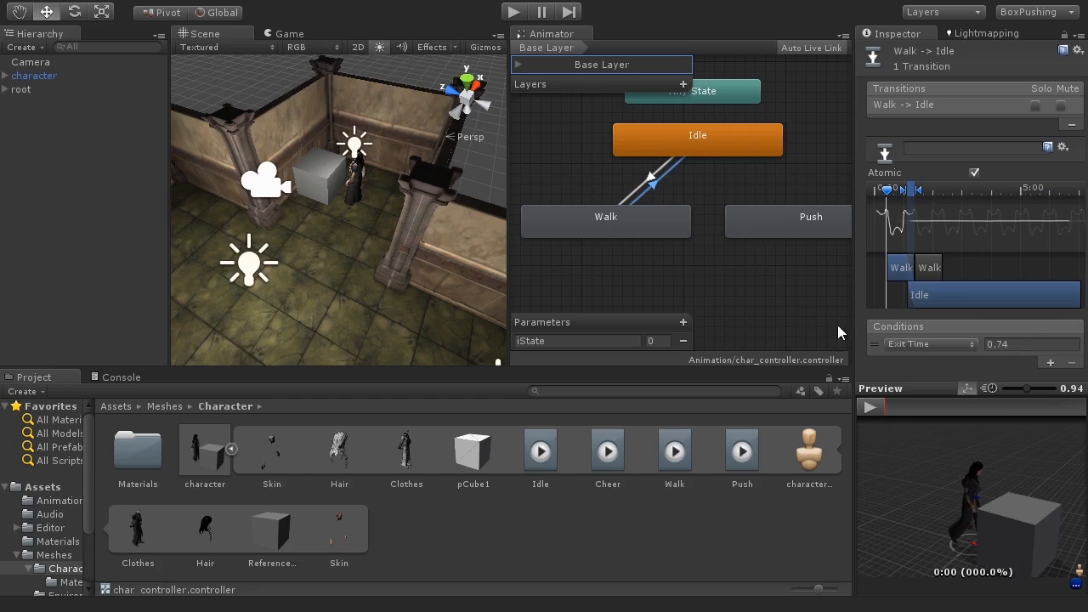
pyautogui.click(906, 345)
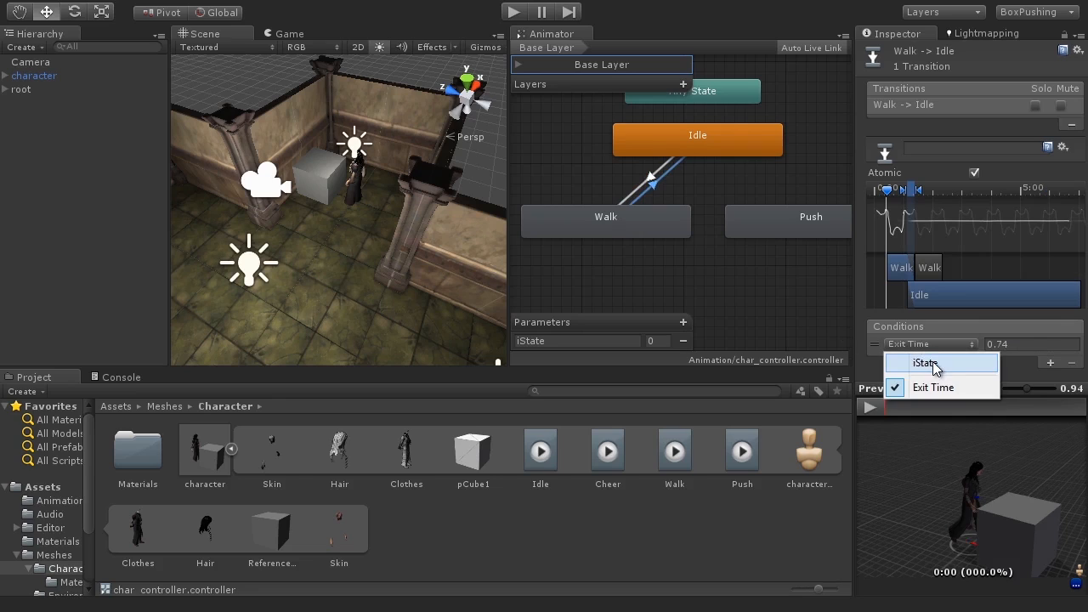
pyautogui.click(927, 361)
pyautogui.click(1008, 343)
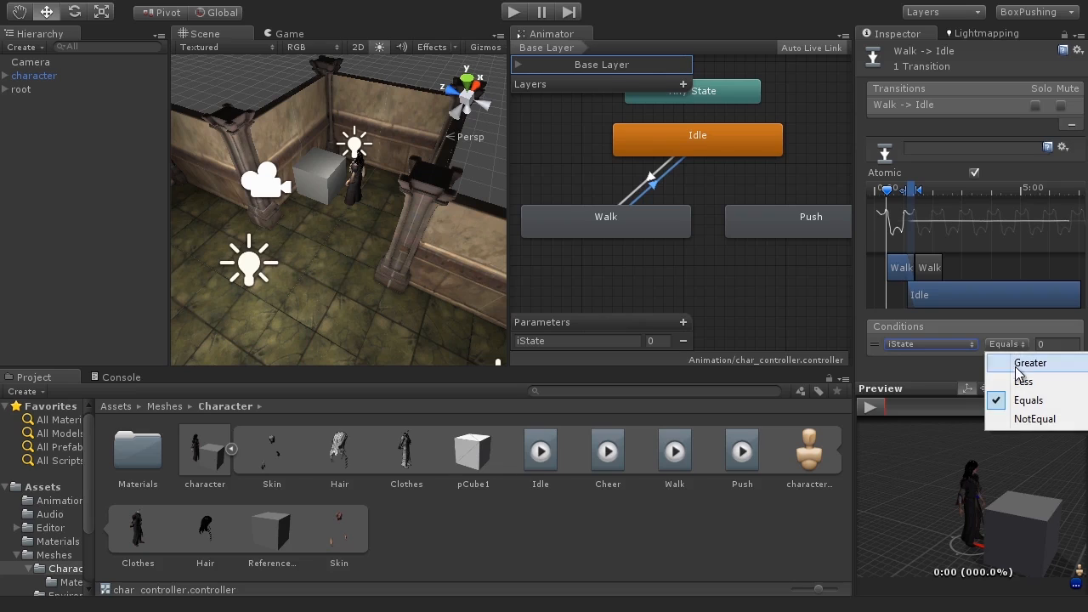
pyautogui.click(1031, 420)
pyautogui.click(1065, 345)
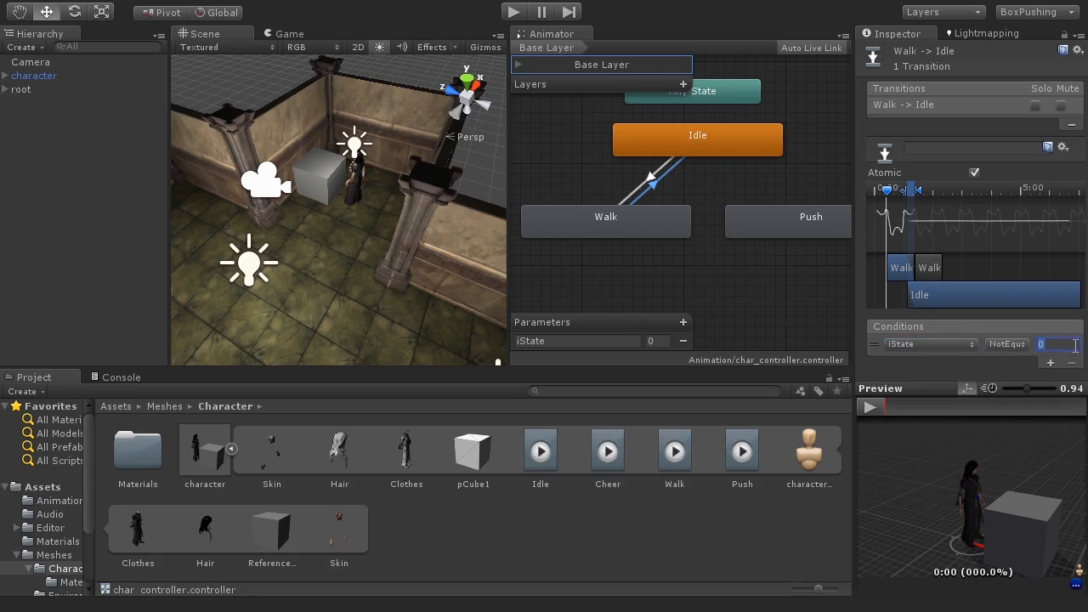
pyautogui.write('1')
pyautogui.click(515, 13)
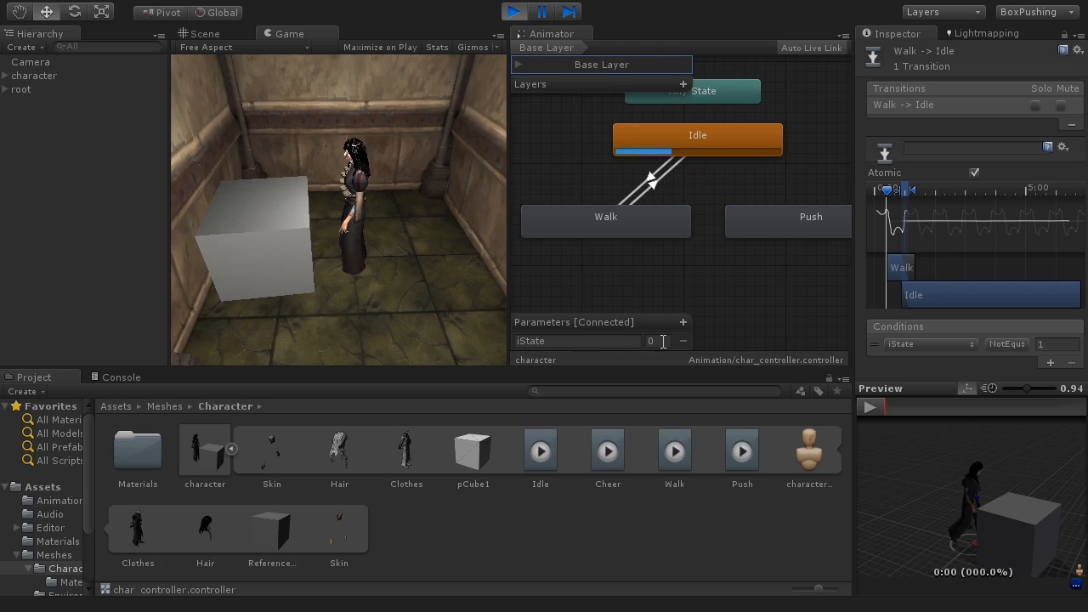
# Step: Test the iState parameter in Play mode by switching it between 1 and 0 on the character, then stop playing
pyautogui.click(33, 75)
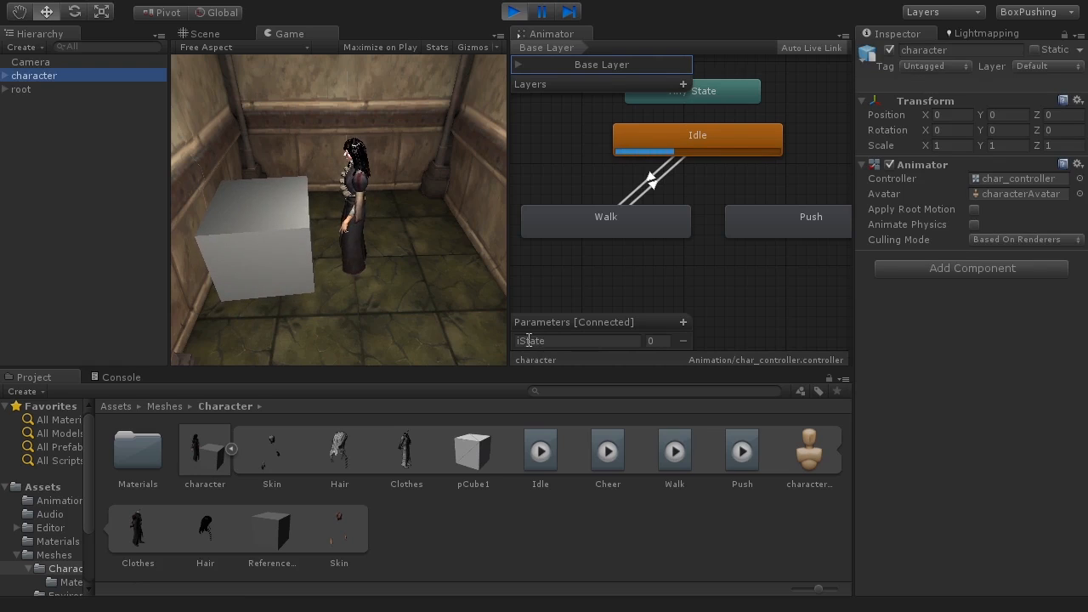
pyautogui.click(658, 343)
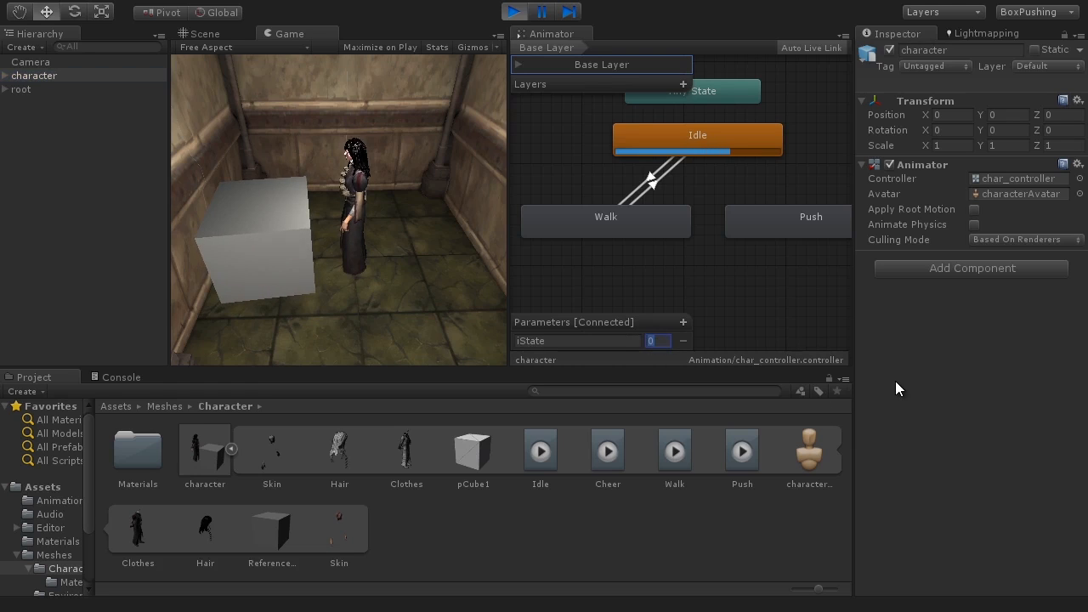
pyautogui.write('1')
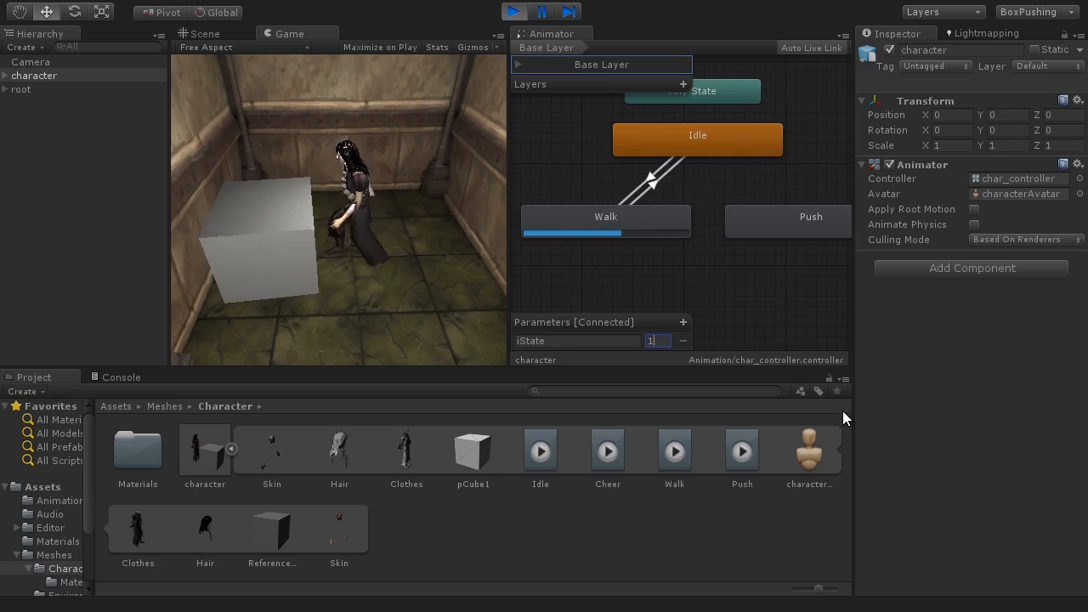
pyautogui.press('BackSpace')
pyautogui.write('0')
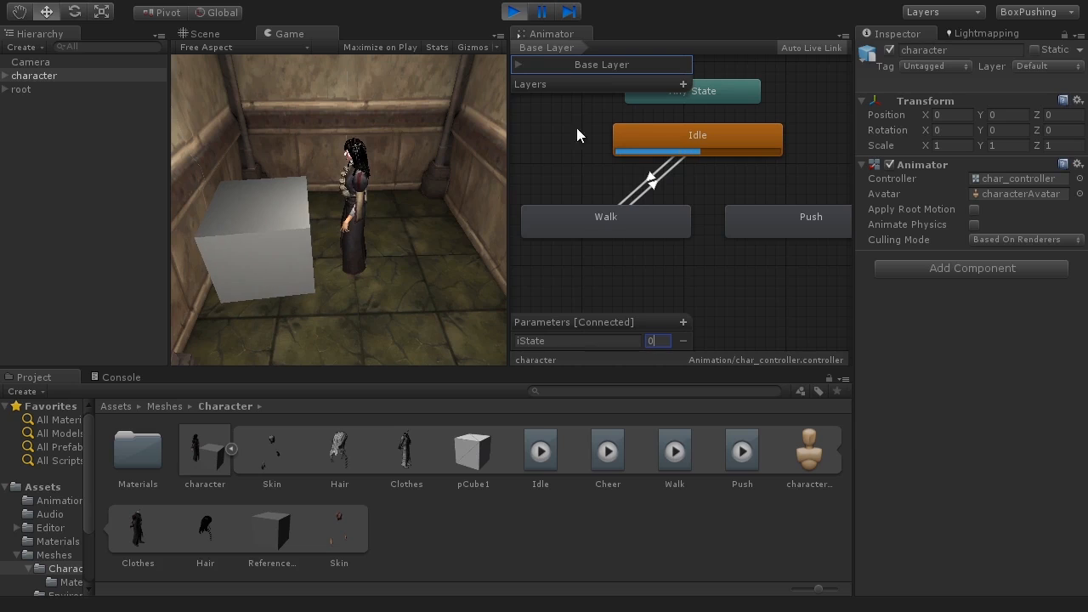
pyautogui.press('BackSpace')
pyautogui.write('1')
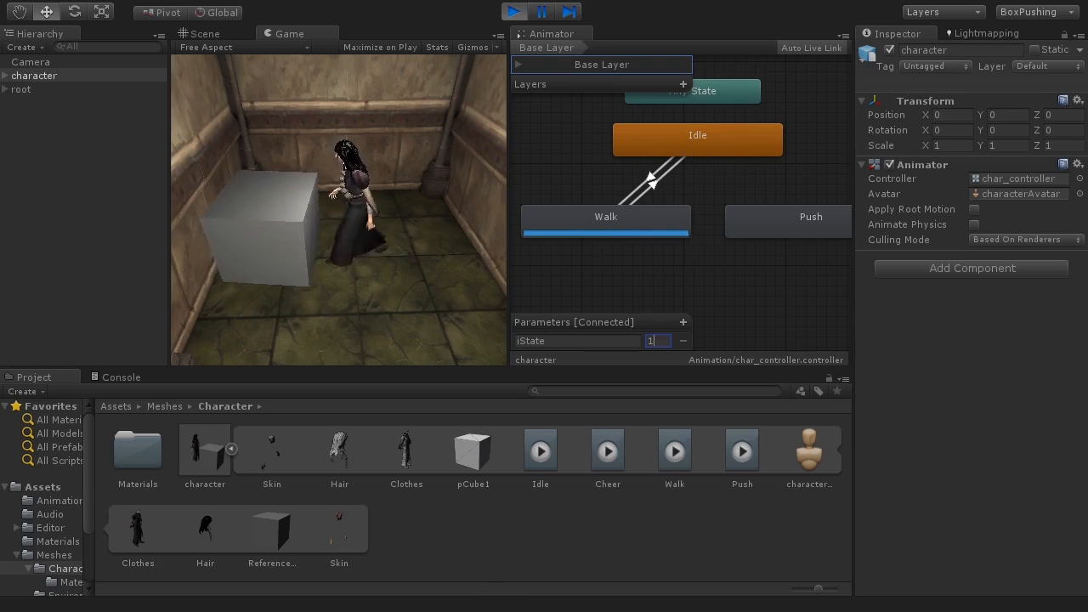
pyautogui.hotkey('ctrl', 'p')
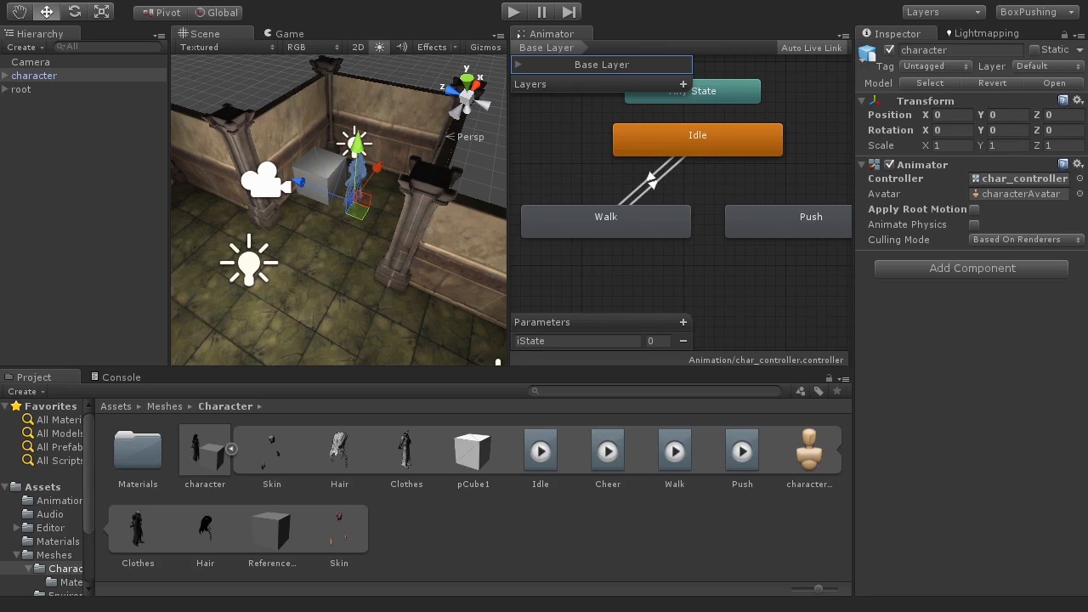
# Step: Orbit and zoom the Scene view to inspect the character standing beside the cube
pyautogui.keyDown('alt'); pyautogui.moveTo(344, 225); pyautogui.dragTo(310, 239); pyautogui.keyUp('alt')
pyautogui.scroll(5, 309, 239)
pyautogui.scroll(5, 309, 239)
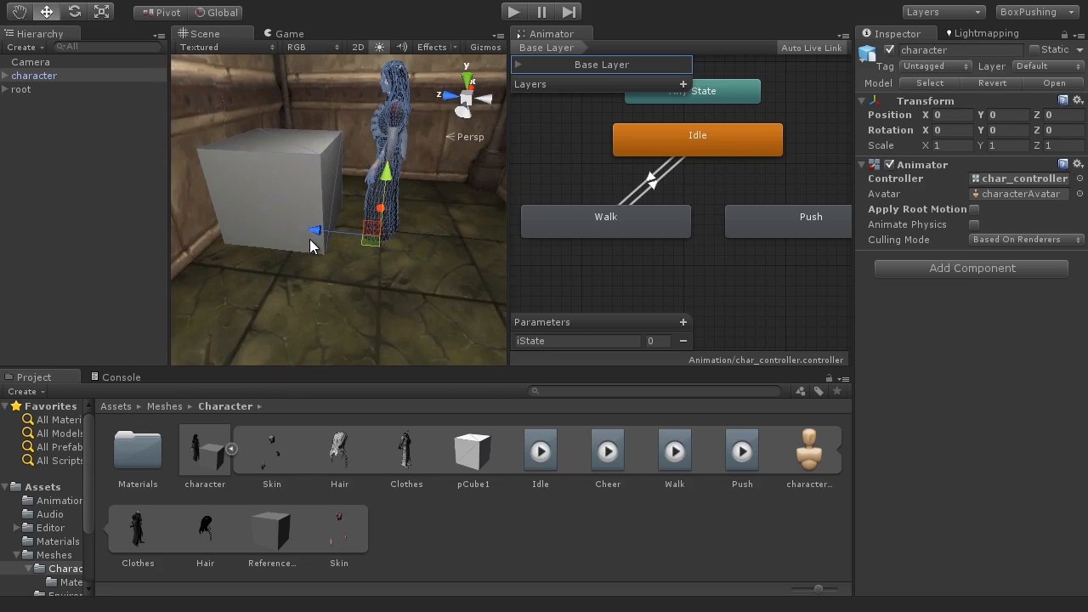
pyautogui.moveTo(321, 163); pyautogui.dragTo(352, 197, button='middle')
pyautogui.keyDown('alt'); pyautogui.moveTo(352, 212); pyautogui.dragTo(383, 172); pyautogui.keyUp('alt')
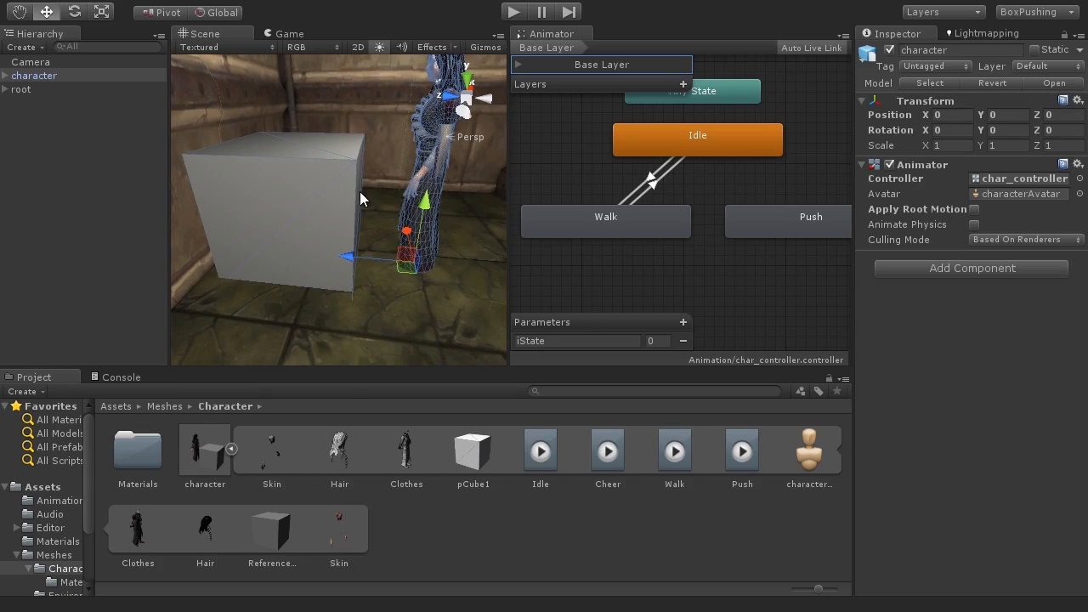
pyautogui.scroll(-10, 360, 191)
pyautogui.scroll(5, 360, 191)
pyautogui.keyDown('alt'); pyautogui.moveTo(365, 207); pyautogui.dragTo(429, 238); pyautogui.keyUp('alt')
pyautogui.scroll(3, 374, 259)
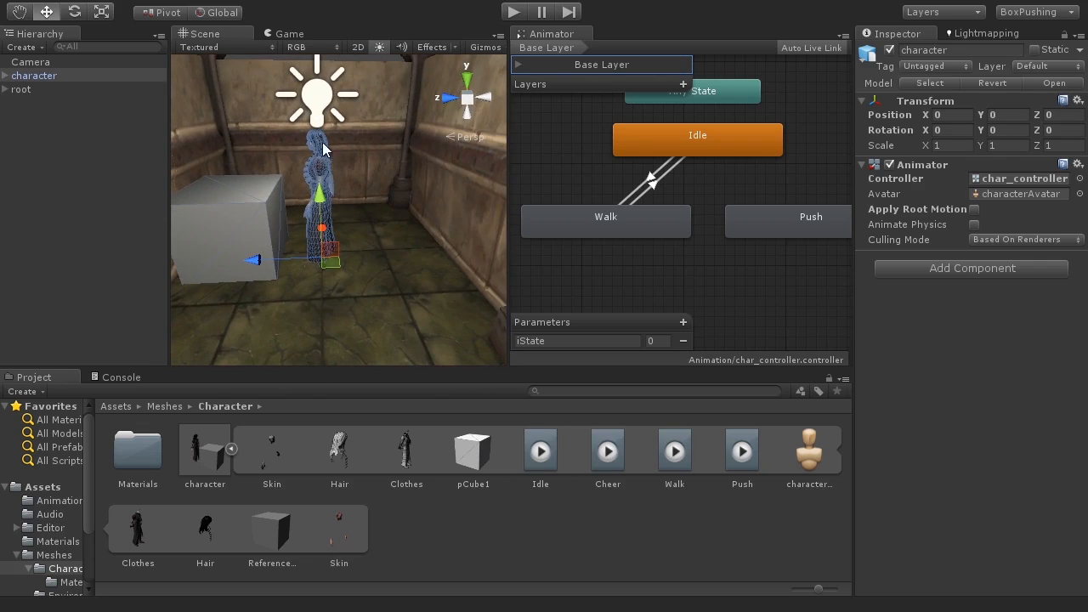
pyautogui.keyDown('alt'); pyautogui.moveTo(323, 142); pyautogui.dragTo(283, 176); pyautogui.keyUp('alt')
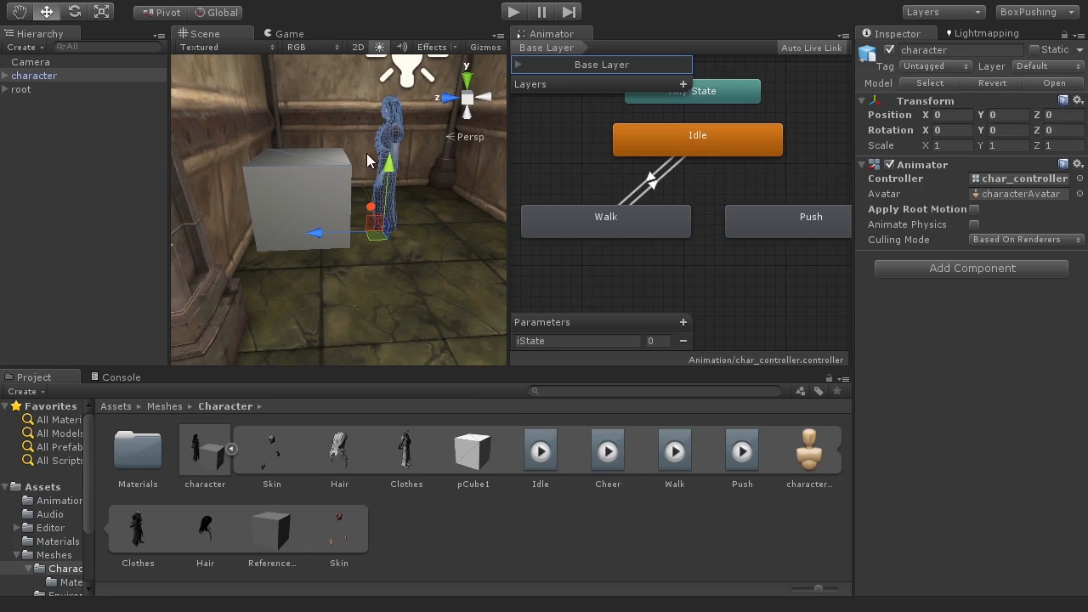
# Step: Deactivate the pCube1 object under the character's Reference_BASE and collapse the character hierarchy
pyautogui.click(26, 75)
pyautogui.click(5, 75)
pyautogui.click(51, 117)
pyautogui.click(19, 117)
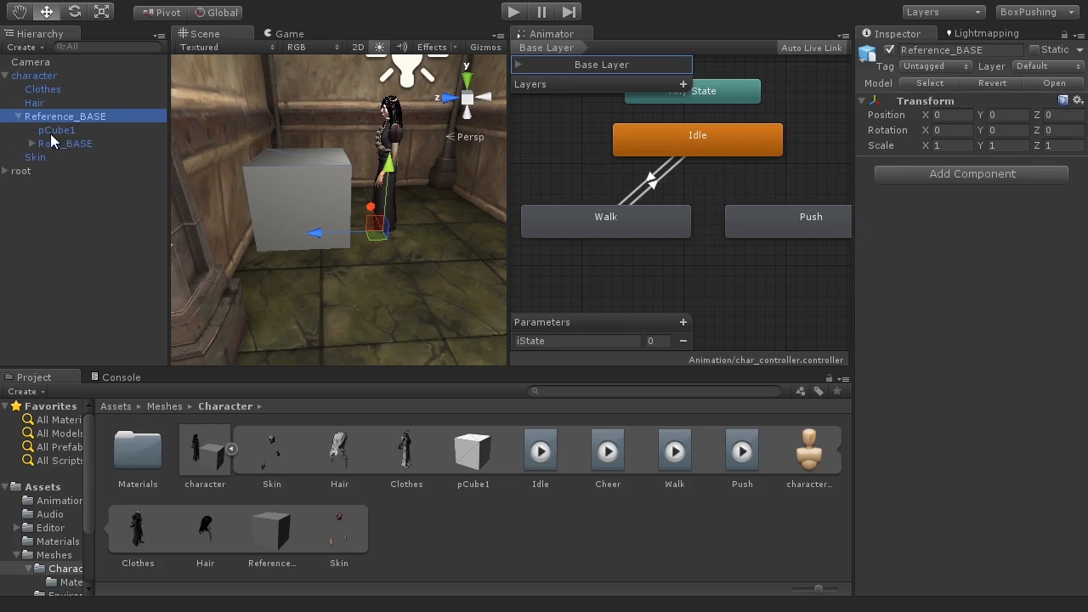
pyautogui.click(68, 132)
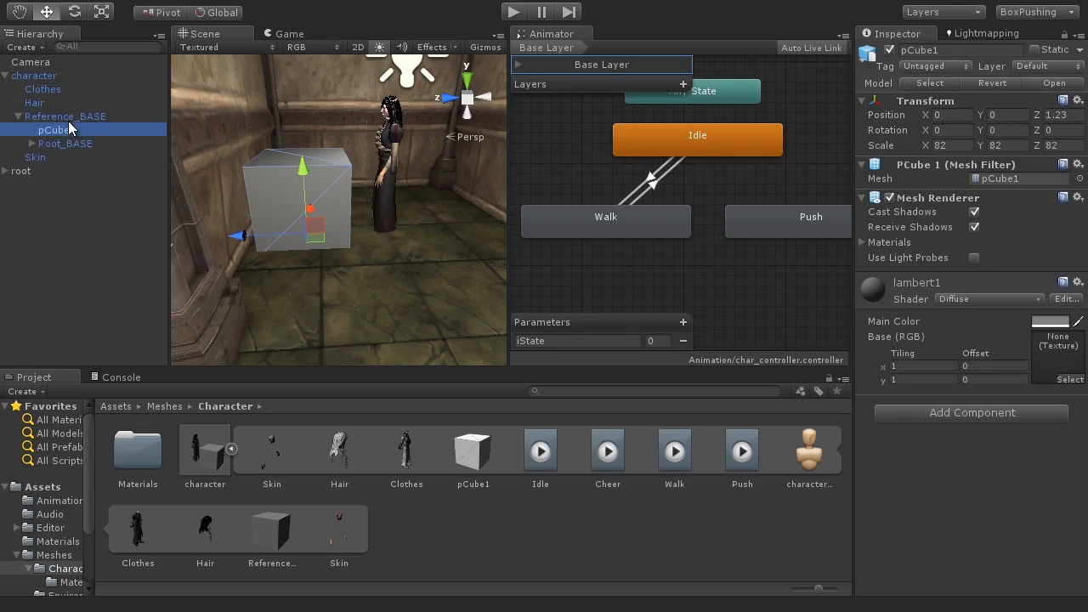
pyautogui.click(889, 50)
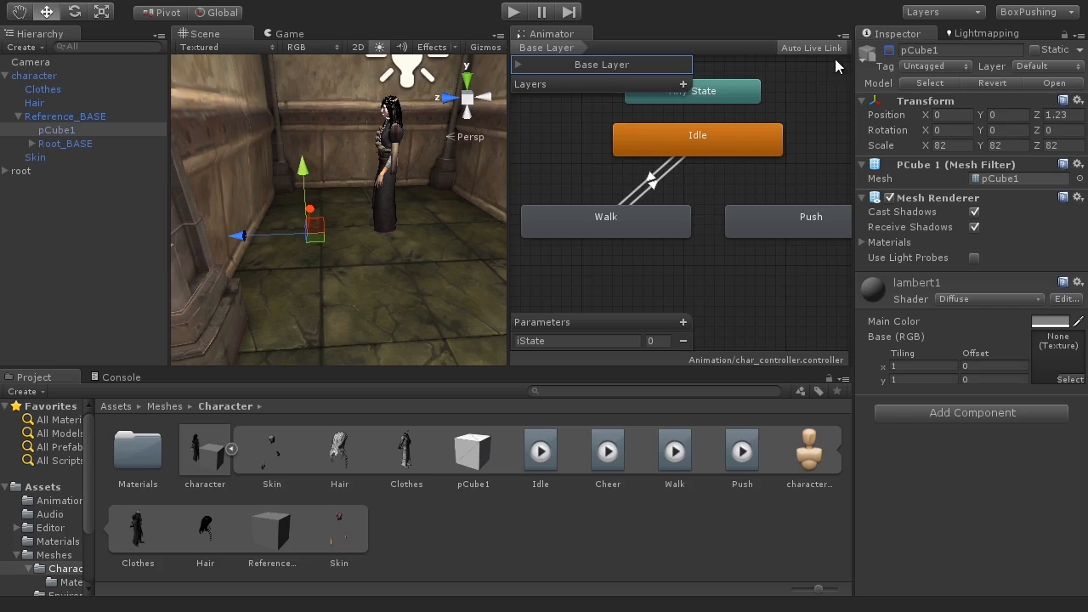
pyautogui.click(5, 76)
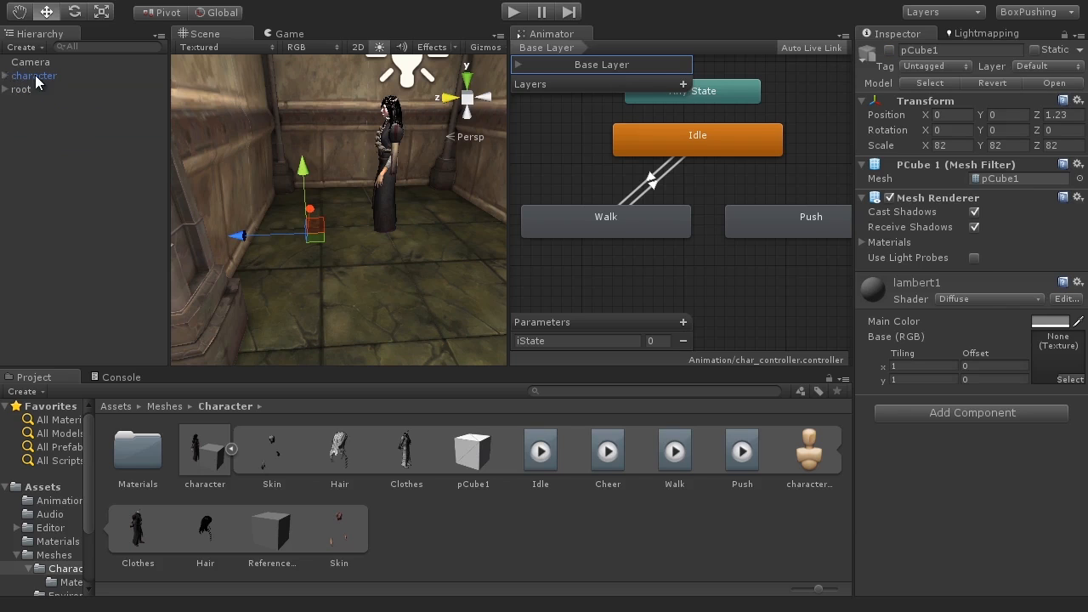
# Step: Run Play mode without the cube and set iState to 1 to check the walk, then stop
pyautogui.click(34, 76)
pyautogui.keyDown('alt'); pyautogui.moveTo(423, 308); pyautogui.dragTo(359, 310); pyautogui.keyUp('alt')
pyautogui.scroll(-6, 352, 300)
pyautogui.scroll(2, 353, 299)
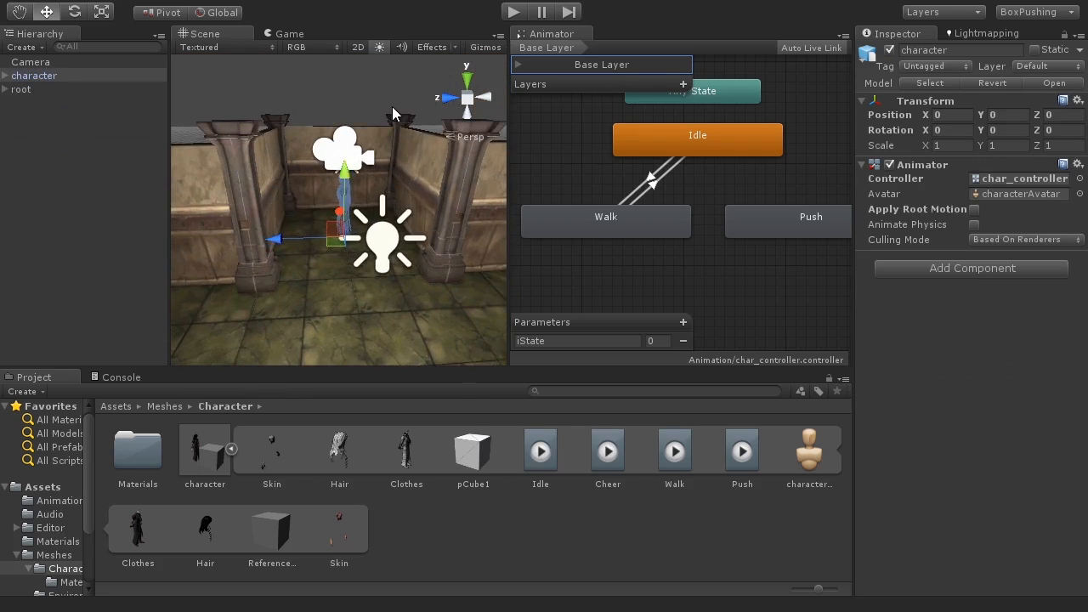
pyautogui.click(392, 107)
pyautogui.keyDown('alt'); pyautogui.moveTo(384, 209); pyautogui.dragTo(339, 223); pyautogui.keyUp('alt')
pyautogui.scroll(3, 488, 128)
pyautogui.click(511, 16)
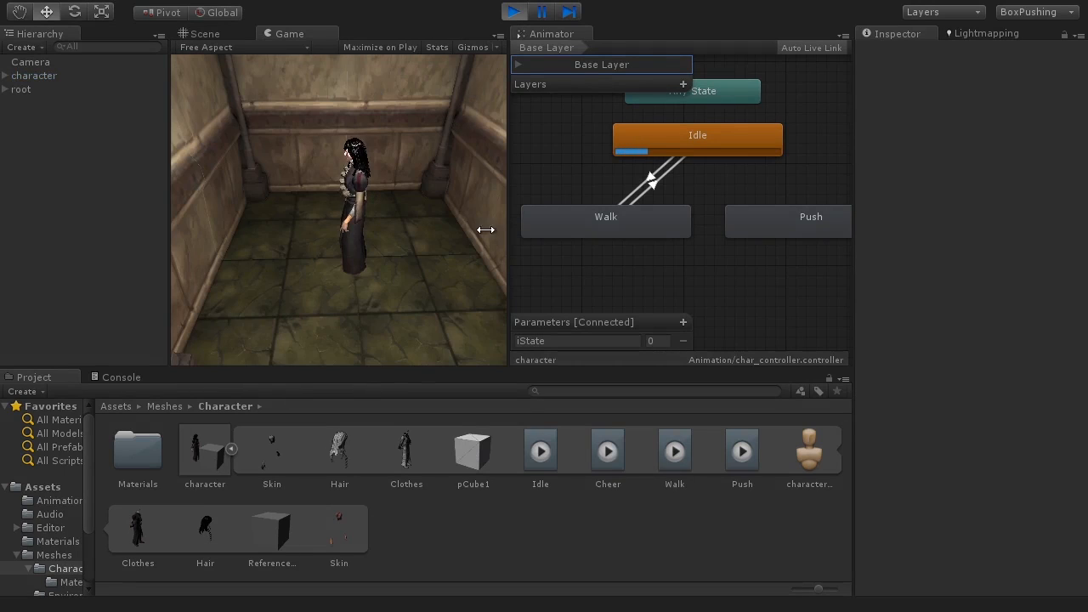
pyautogui.write('1')
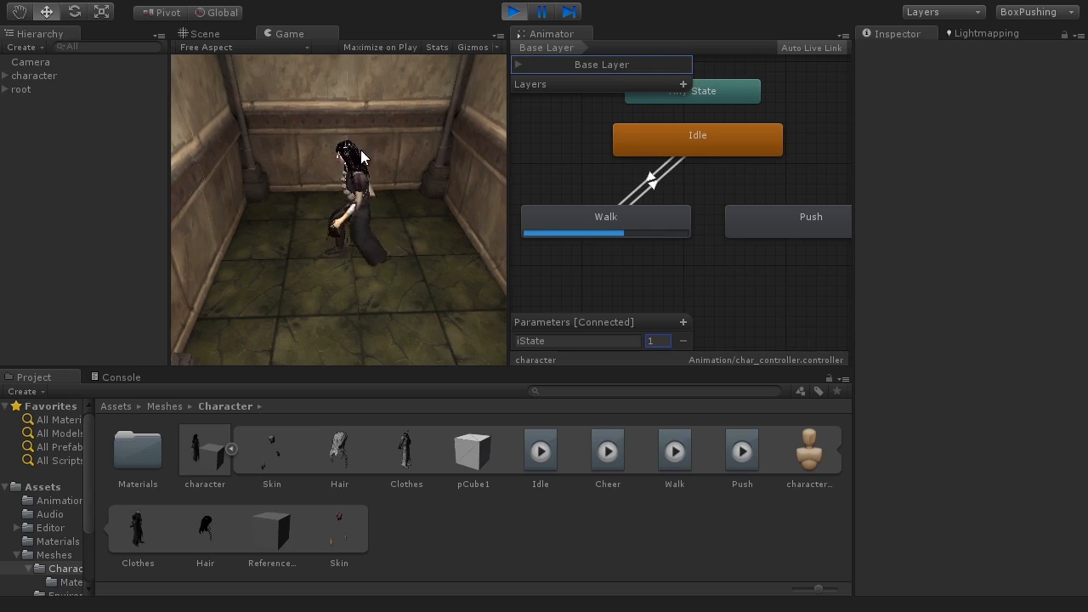
pyautogui.click(513, 12)
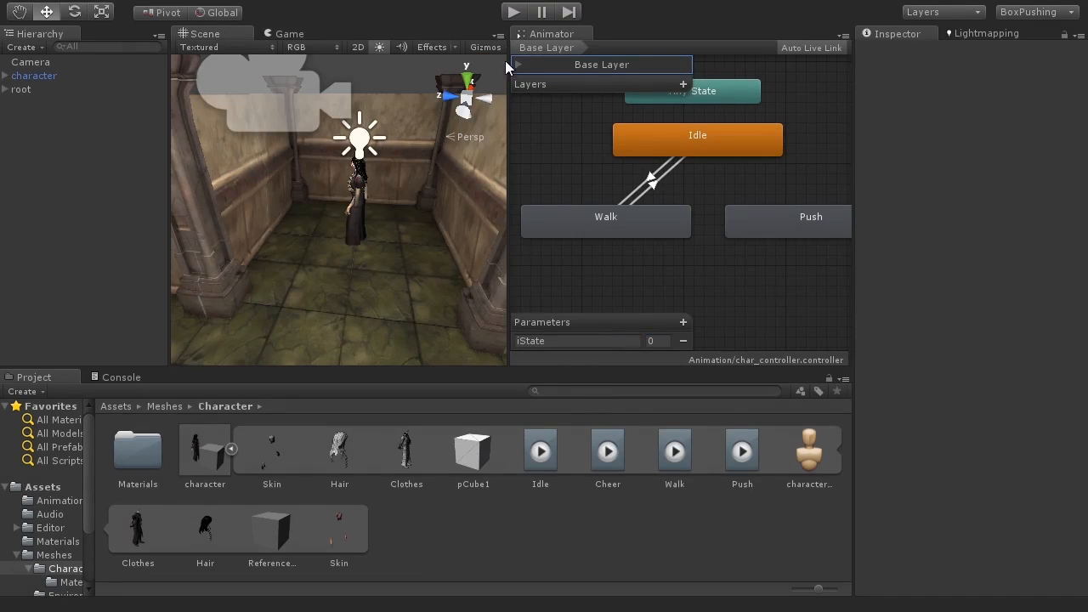
# Step: Raise the character slightly in the Scene view to a Y position of about 0.102
pyautogui.click(56, 77)
pyautogui.scroll(3, 270, 226)
pyautogui.keyDown('alt'); pyautogui.moveTo(270, 226); pyautogui.dragTo(369, 319); pyautogui.keyUp('alt')
pyautogui.scroll(3, 370, 319)
pyautogui.scroll(4, 370, 319)
pyautogui.moveTo(370, 319); pyautogui.dragTo(315, 243, button='middle')
pyautogui.press('f')
pyautogui.scroll(-4, 318, 254)
pyautogui.keyDown('alt'); pyautogui.moveTo(317, 254); pyautogui.dragTo(364, 227); pyautogui.keyUp('alt')
pyautogui.moveTo(357, 163); pyautogui.dragTo(354, 147)
pyautogui.moveTo(387, 112); pyautogui.dragTo(396, 198, button='middle')
pyautogui.scroll(-6, 396, 200)
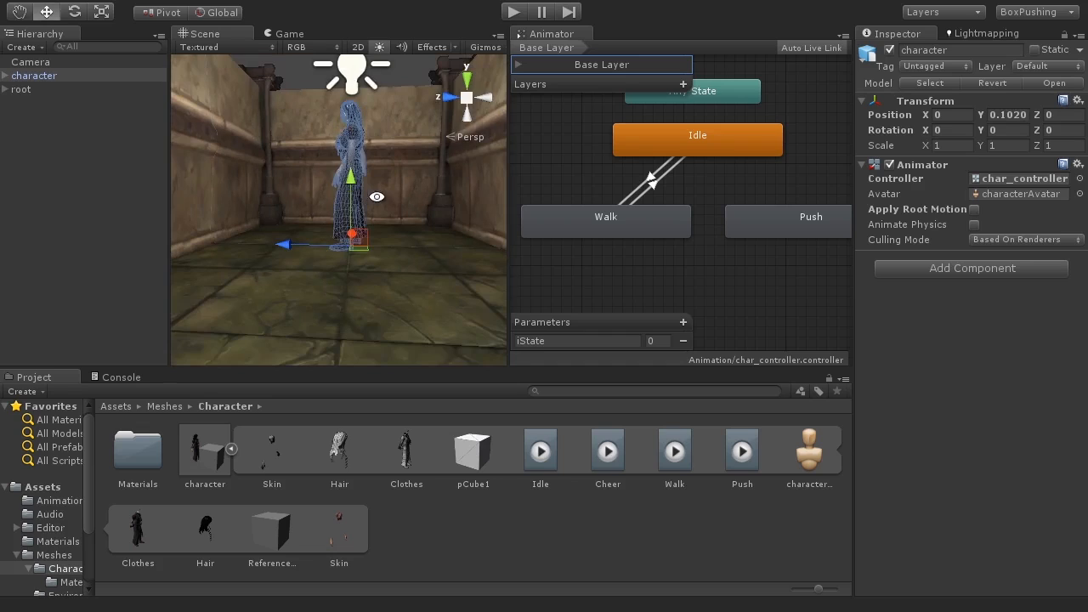
pyautogui.keyDown('alt'); pyautogui.moveTo(395, 204); pyautogui.dragTo(397, 224); pyautogui.keyUp('alt')
# Step: Test the raised character in Play mode with iState set to 1, then stop playing
pyautogui.click(512, 12)
pyautogui.click(656, 341)
pyautogui.write('1')
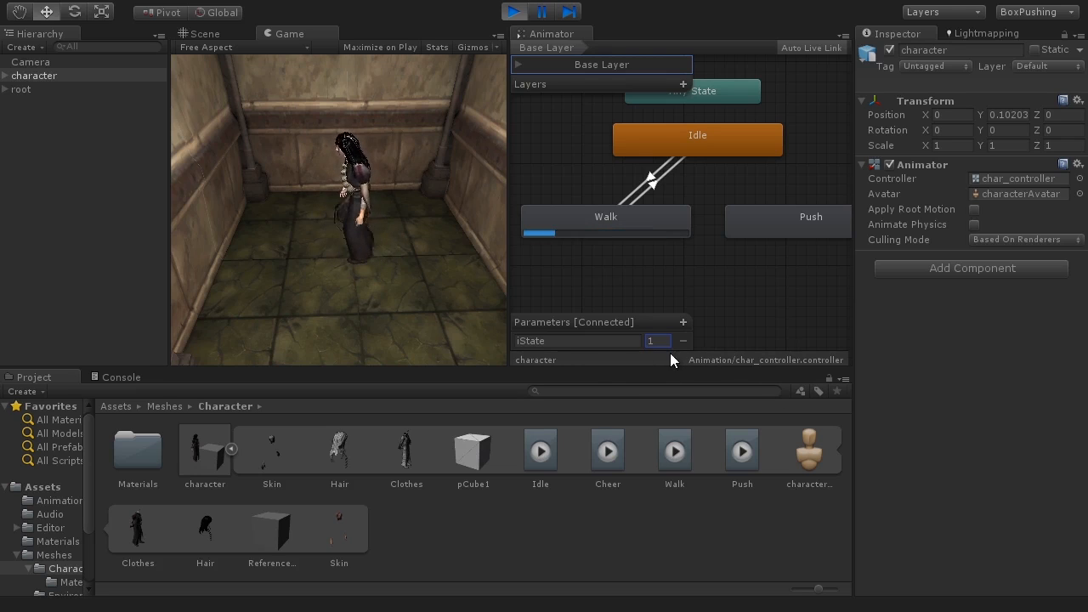
pyautogui.click(514, 13)
pyautogui.moveTo(413, 208); pyautogui.dragTo(381, 231, button='middle')
pyautogui.scroll(-2, 382, 230)
pyautogui.keyDown('alt'); pyautogui.moveTo(381, 230); pyautogui.dragTo(464, 255); pyautogui.keyUp('alt')
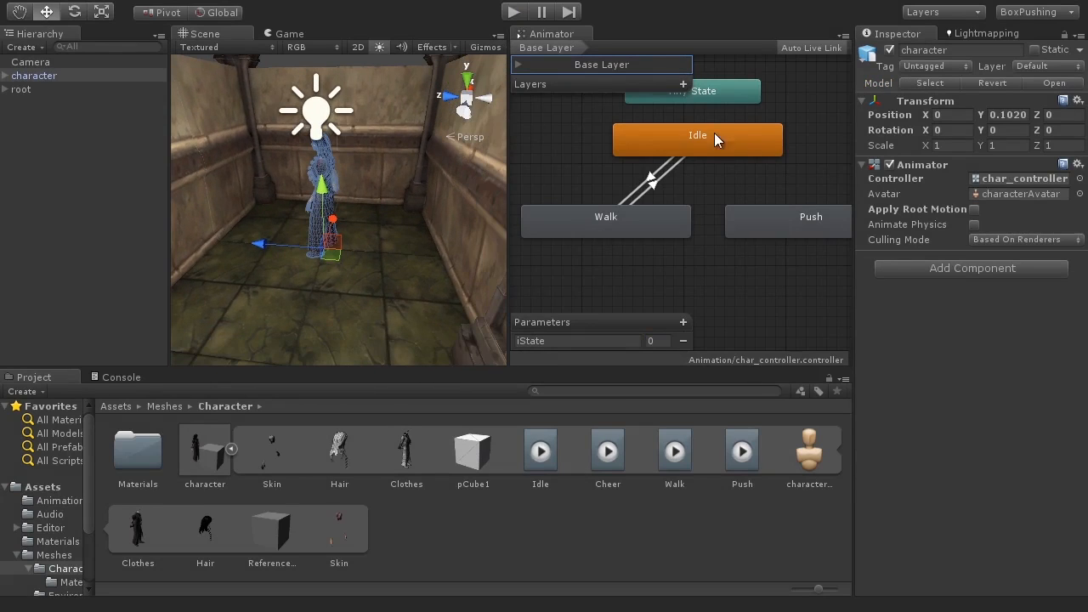
# Step: Make a transition from the Idle state to the Push state
pyautogui.moveTo(711, 224)
pyautogui.keyDown('alt'); pyautogui.mouseDown()
pyautogui.moveTo(684, 238)
pyautogui.moveTo(699, 226)
pyautogui.mouseUp(); pyautogui.keyUp('alt')
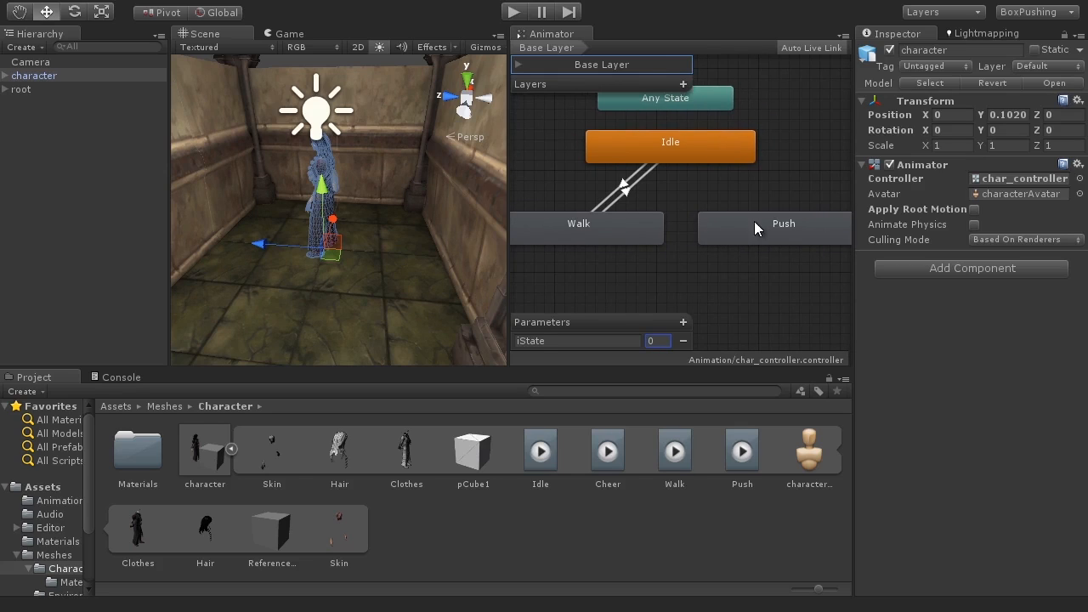
pyautogui.click(704, 155)
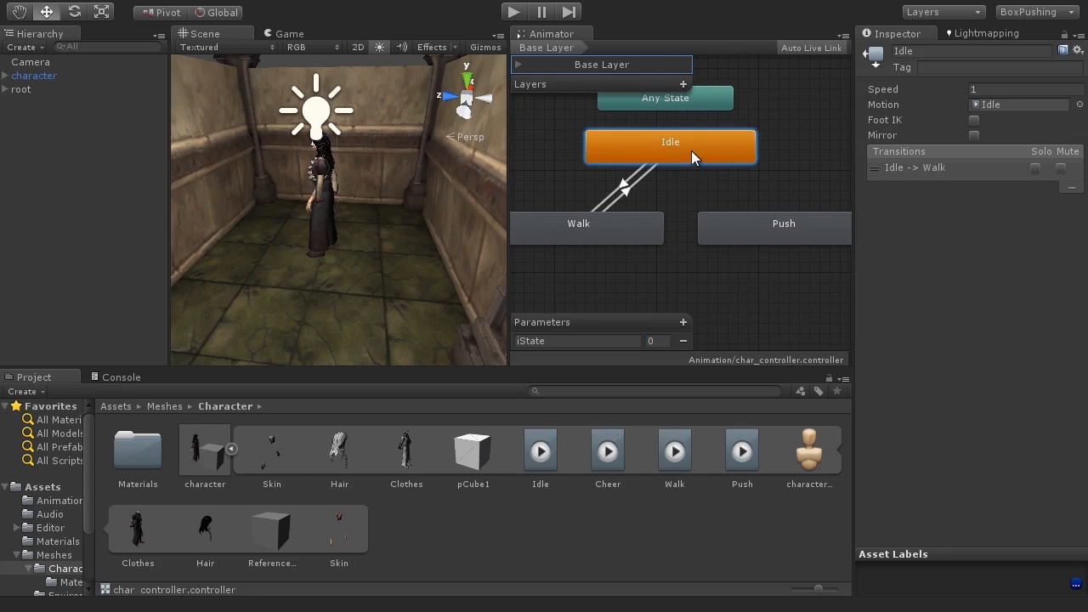
pyautogui.rightClick(677, 149)
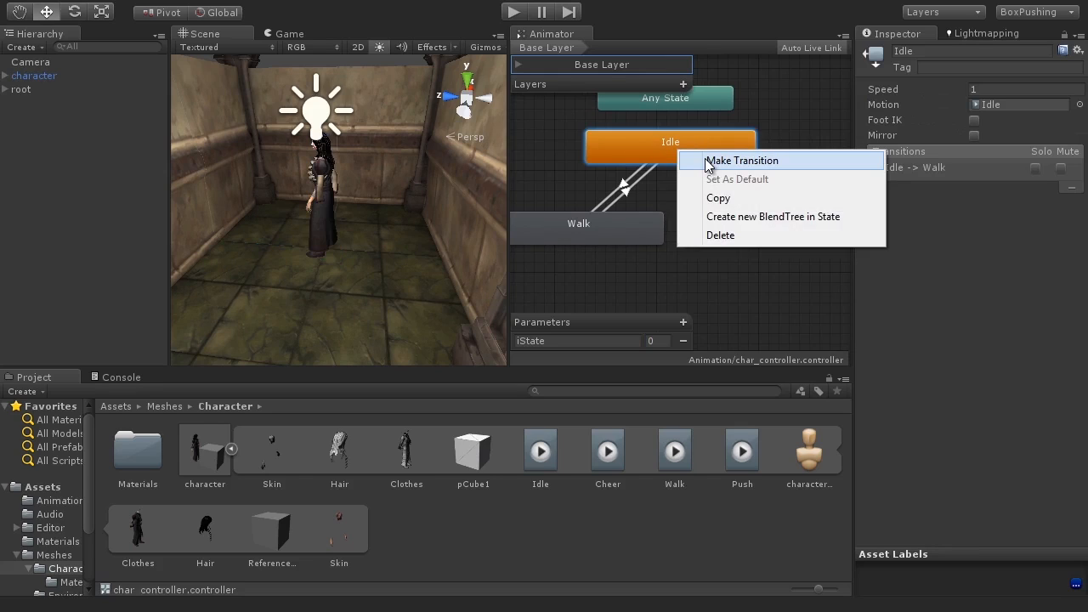
pyautogui.click(741, 161)
pyautogui.click(757, 227)
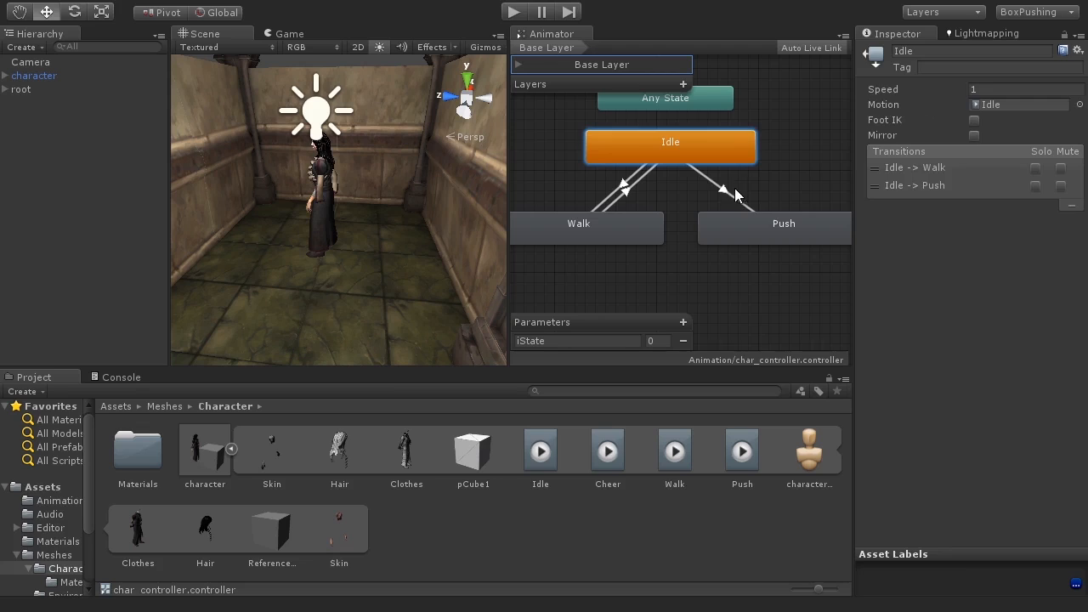
# Step: Change the Idle-to-Push transition's condition to iState Equals and edit its threshold value
pyautogui.click(724, 190)
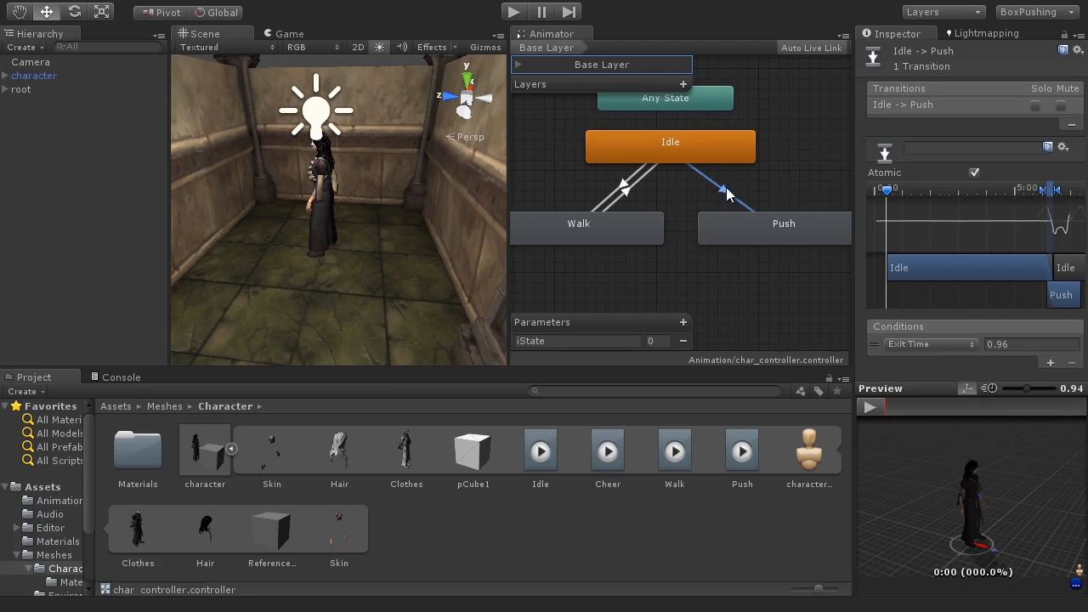
pyautogui.click(884, 343)
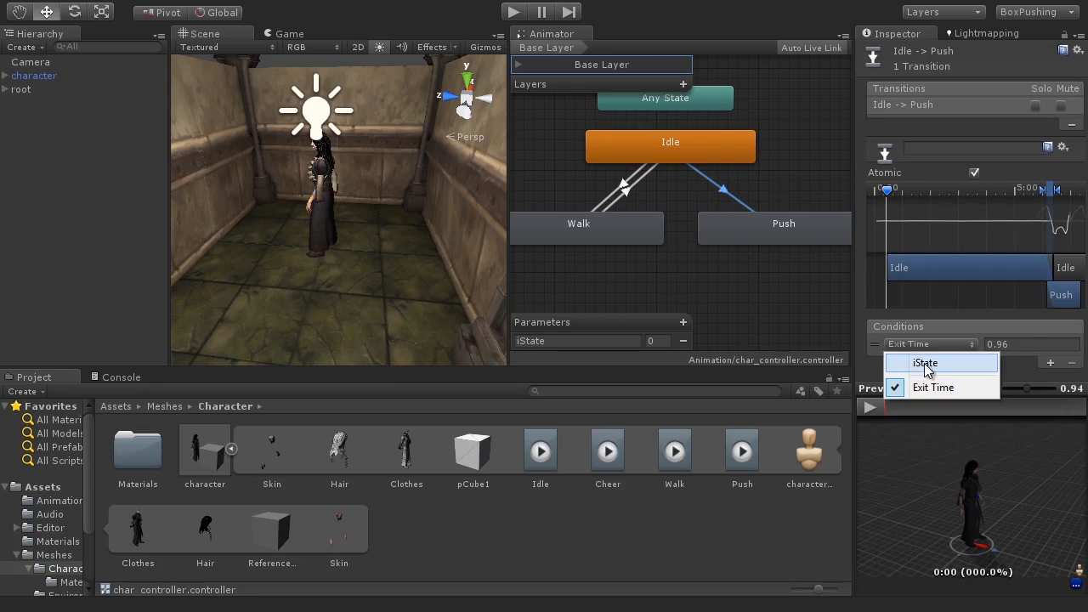
pyautogui.click(923, 363)
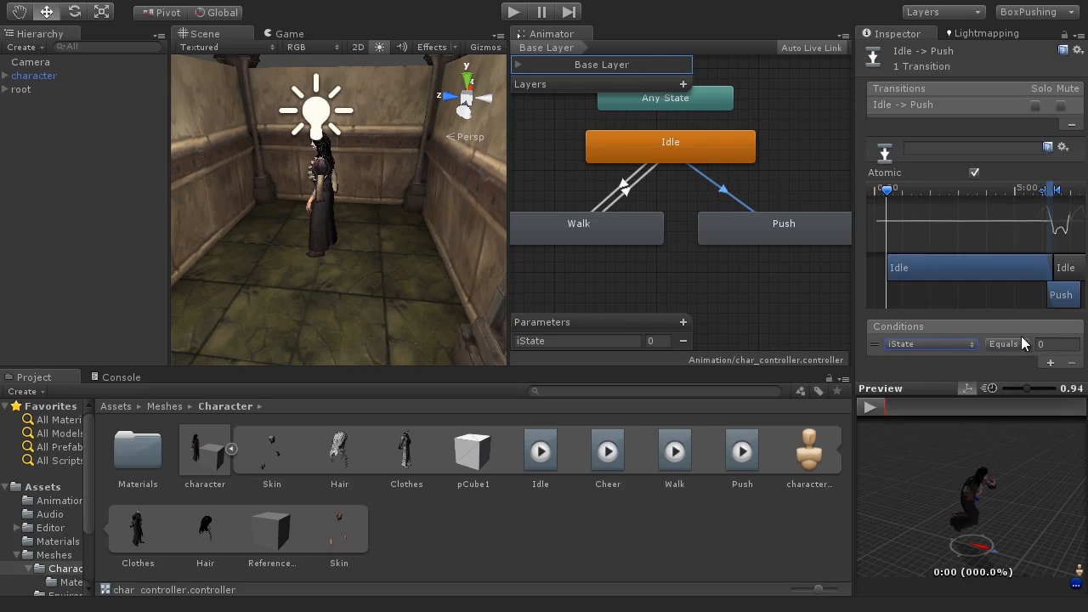
pyautogui.click(1050, 344)
# Step: Make a transition from the Push state back to the Idle state
pyautogui.click(789, 230)
pyautogui.rightClick(796, 230)
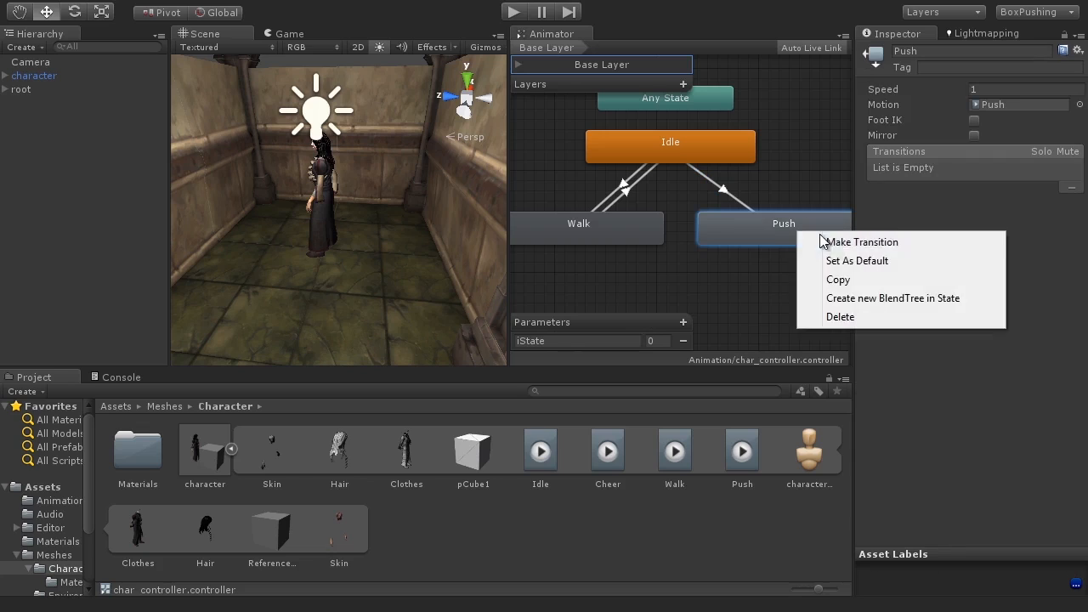
pyautogui.click(847, 244)
pyautogui.click(711, 151)
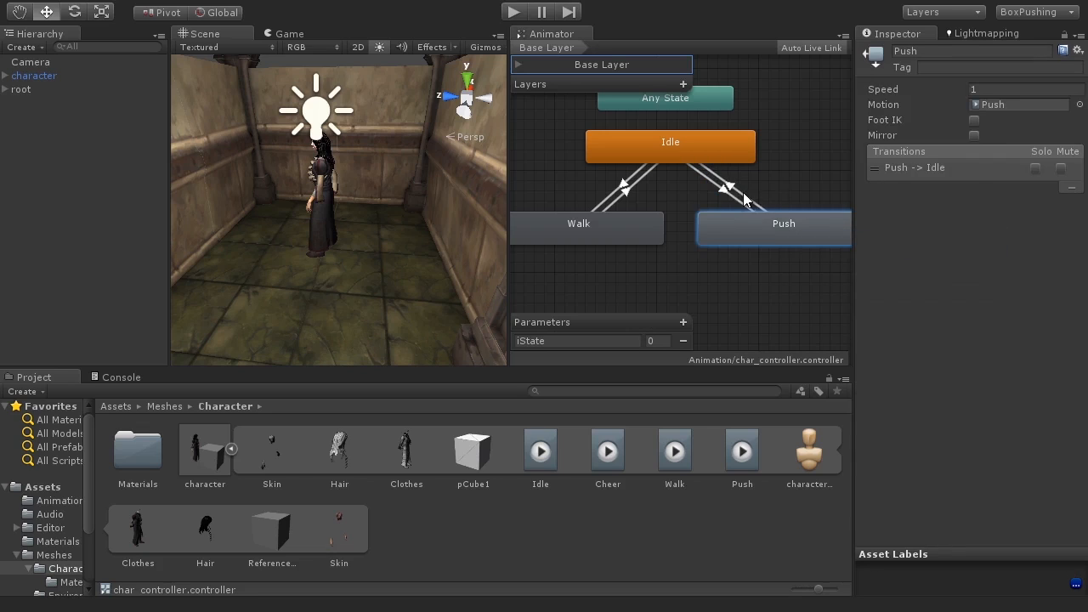
# Step: Set the Push-to-Idle transition's condition to iState NotEqual 2
pyautogui.click(744, 199)
pyautogui.click(917, 343)
pyautogui.click(914, 359)
pyautogui.click(998, 345)
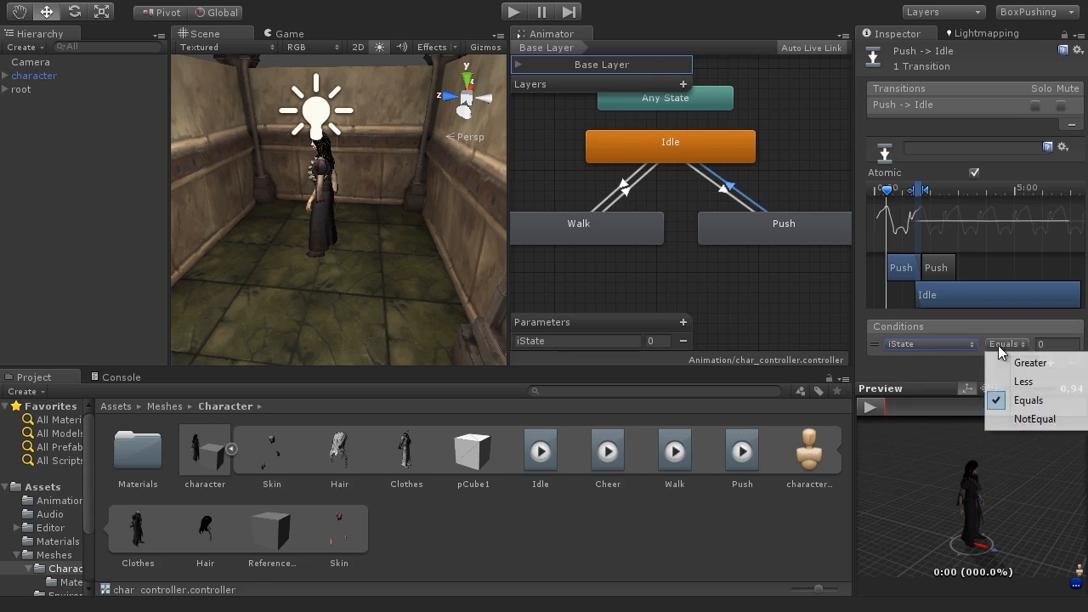
pyautogui.click(1030, 419)
pyautogui.click(1047, 345)
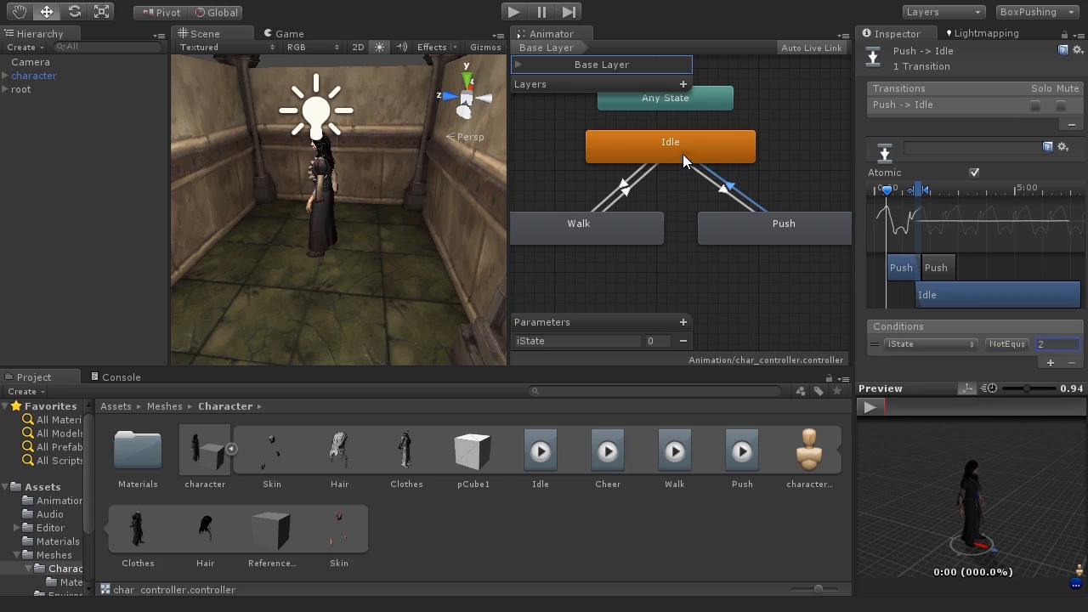
# Step: Enter Play mode and set iState to 1 to test the walk transition
pyautogui.click(514, 12)
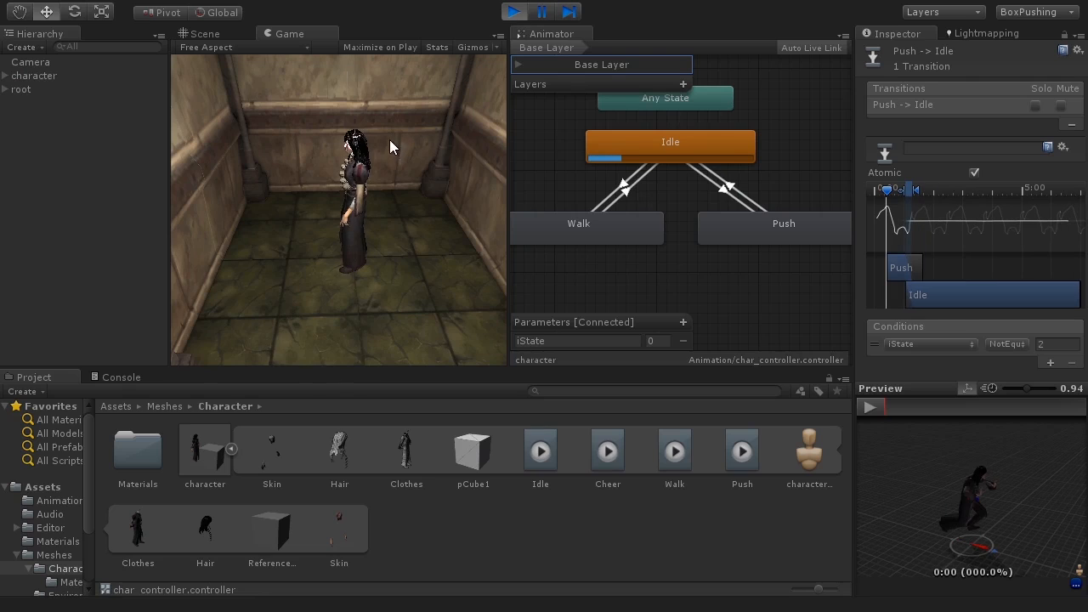
pyautogui.click(659, 341)
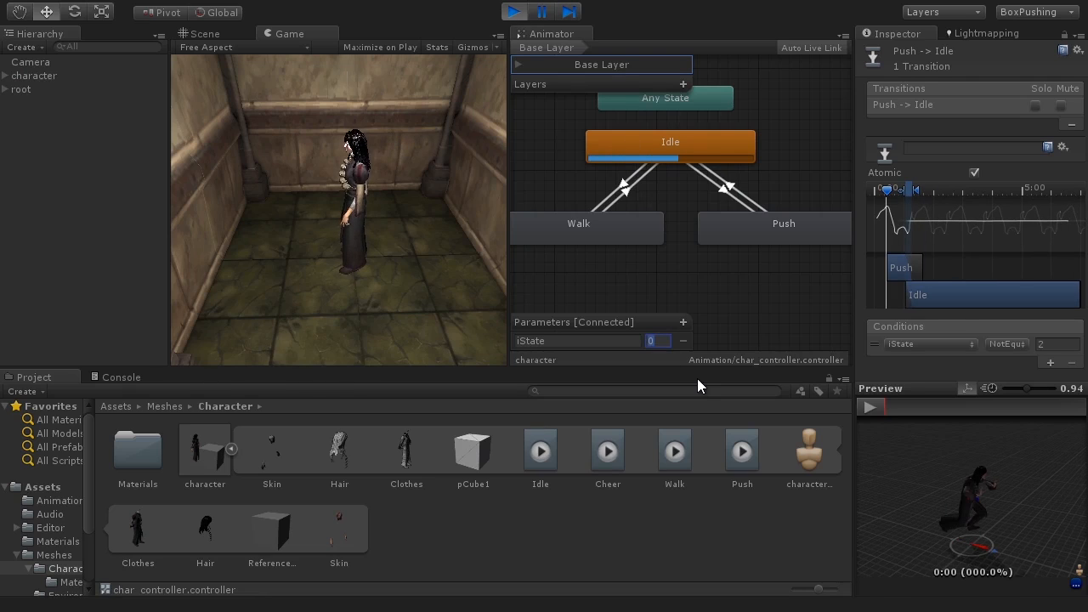
pyautogui.write('1')
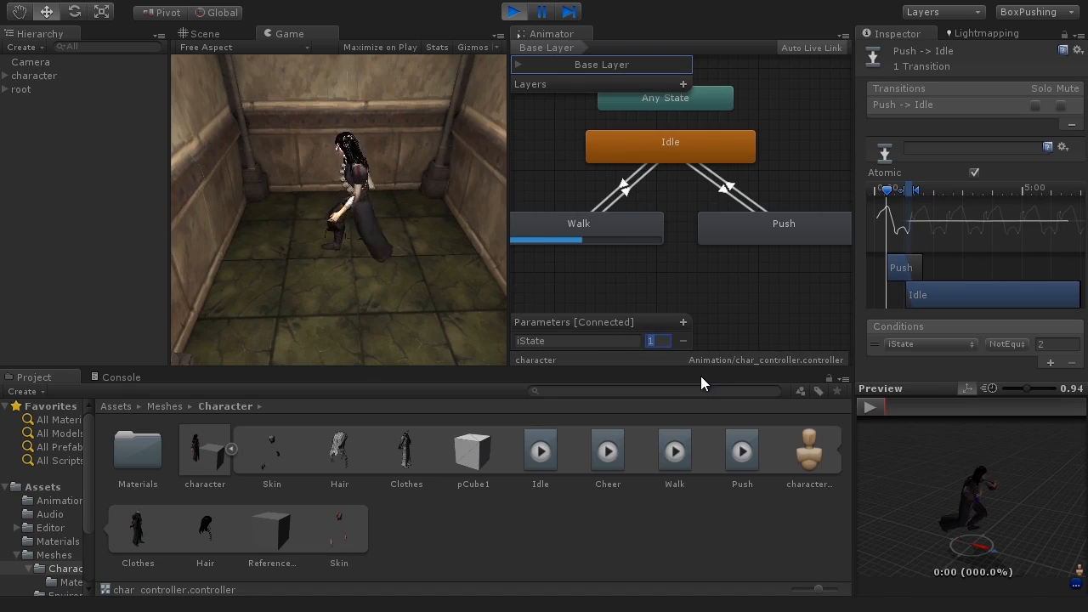
pyautogui.write('2')
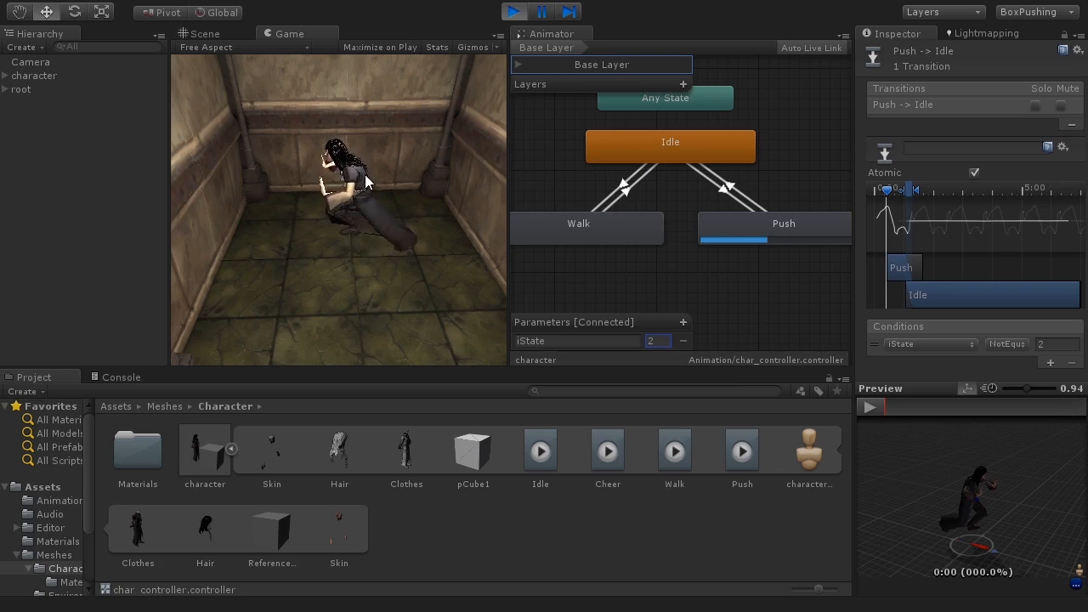
# Step: Set iState to 2 in Play mode and watch the character's push animation in the Scene view
pyautogui.click(208, 34)
pyautogui.keyDown('alt'); pyautogui.moveTo(348, 209); pyautogui.dragTo(397, 144); pyautogui.keyUp('alt')
pyautogui.scroll(6, 416, 221)
pyautogui.moveTo(379, 211); pyautogui.dragTo(368, 247, button='middle')
pyautogui.keyDown('alt'); pyautogui.moveTo(369, 247); pyautogui.dragTo(405, 194); pyautogui.keyUp('alt')
pyautogui.moveTo(405, 194); pyautogui.dragTo(433, 202, button='middle')
pyautogui.keyDown('alt'); pyautogui.moveTo(434, 202); pyautogui.dragTo(409, 212); pyautogui.keyUp('alt')
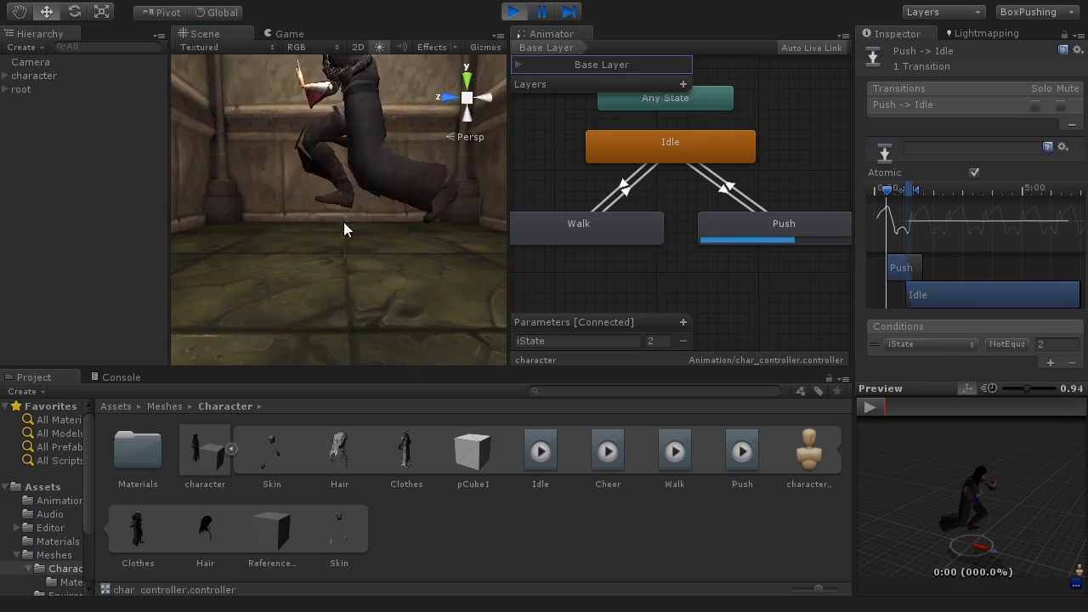
# Step: Switch iState to 1 and back to 2 to retest the transitions, then exit Play mode
pyautogui.click(662, 342)
pyautogui.write('1')
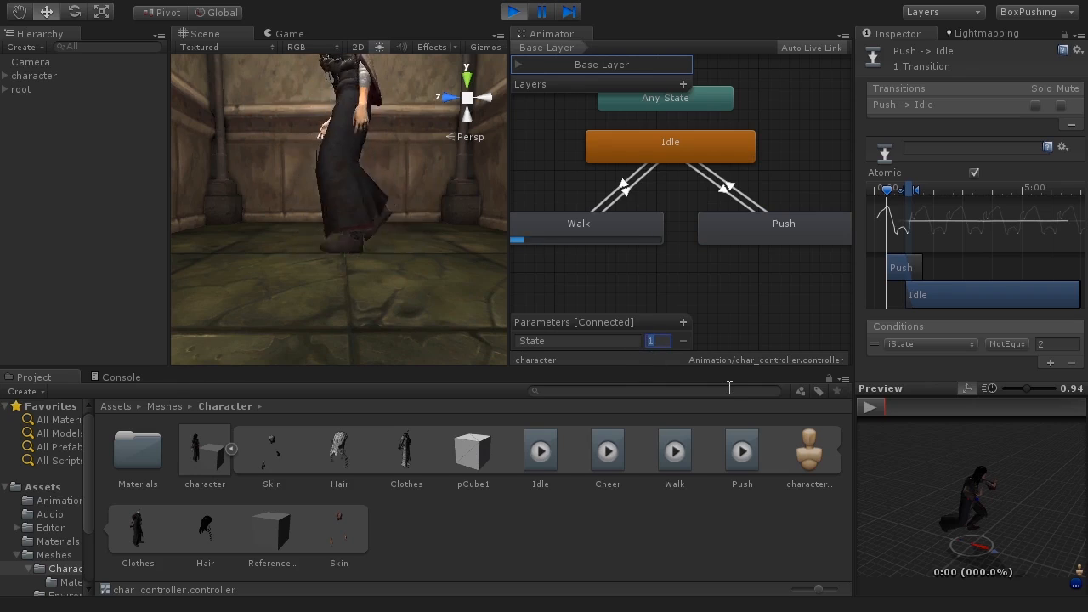
pyautogui.press('BackSpace')
pyautogui.write('2')
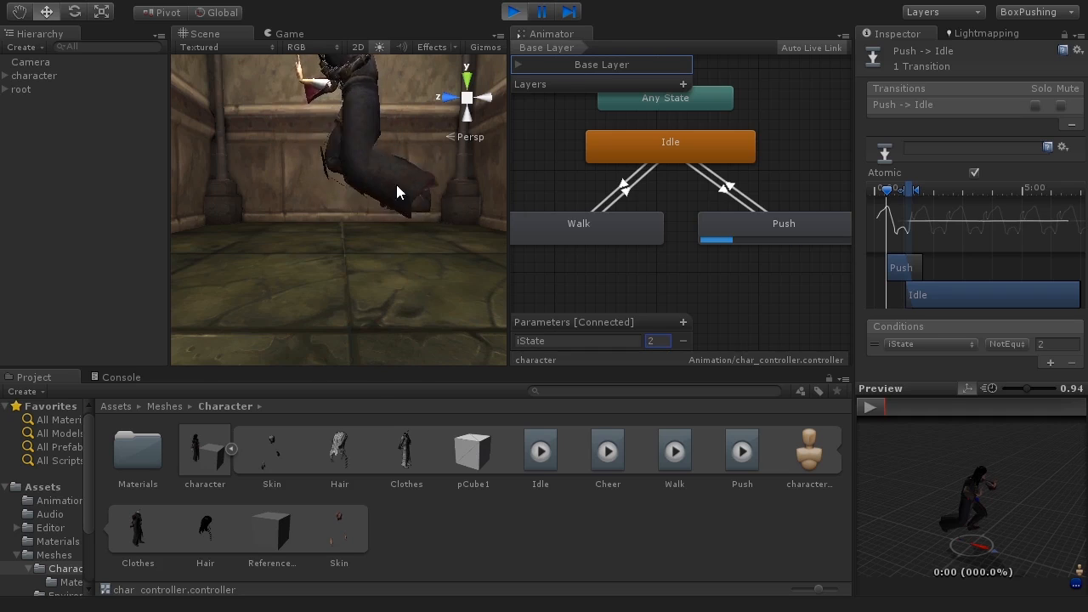
pyautogui.click(514, 12)
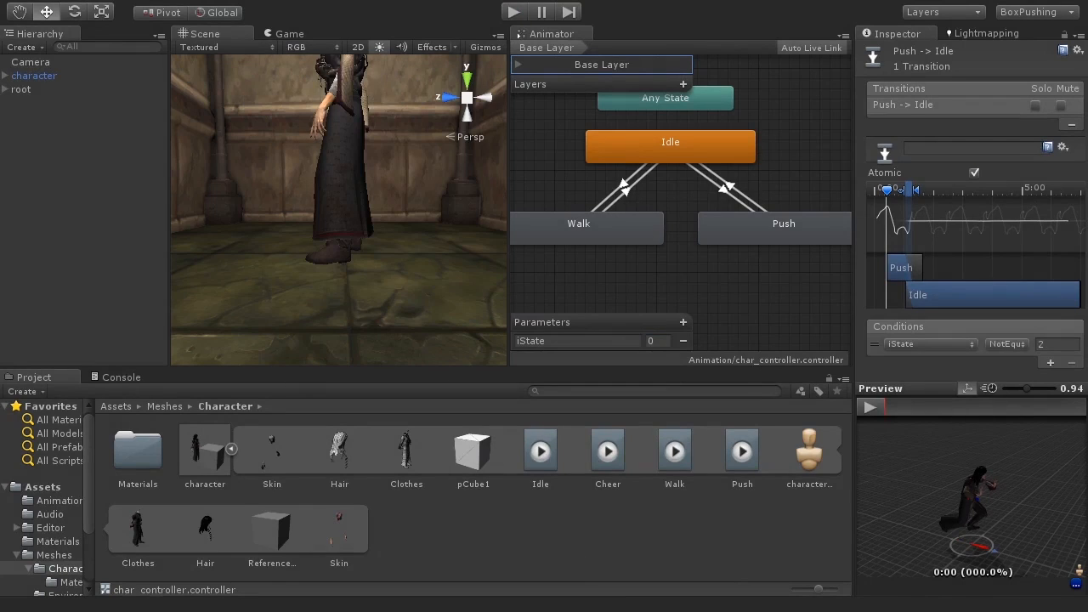
# Step: Preview the Push and Walk clips in the character model's animation import settings
pyautogui.click(204, 460)
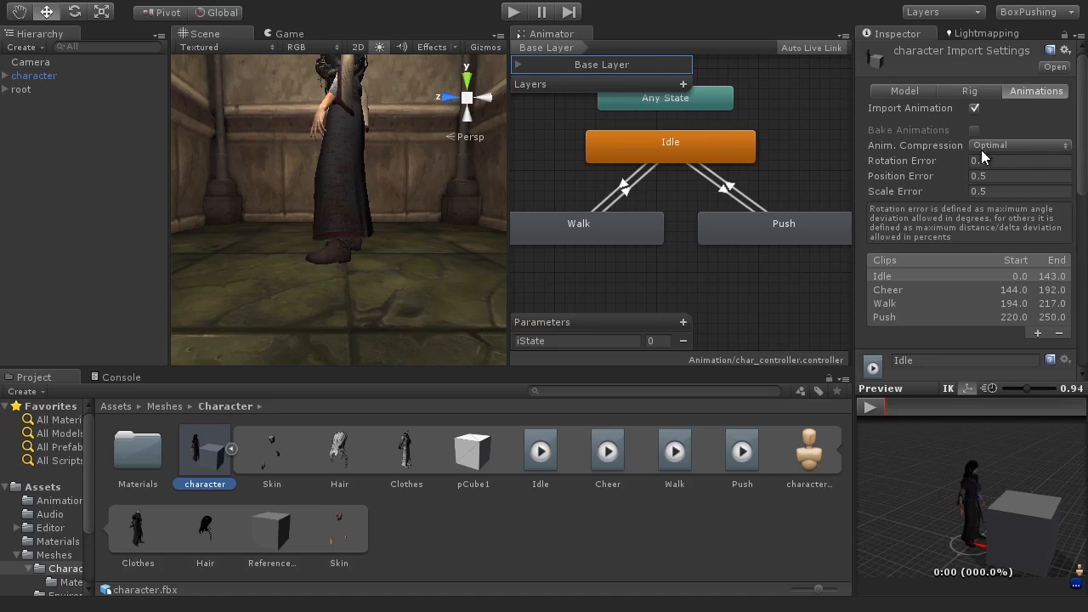
pyautogui.click(890, 320)
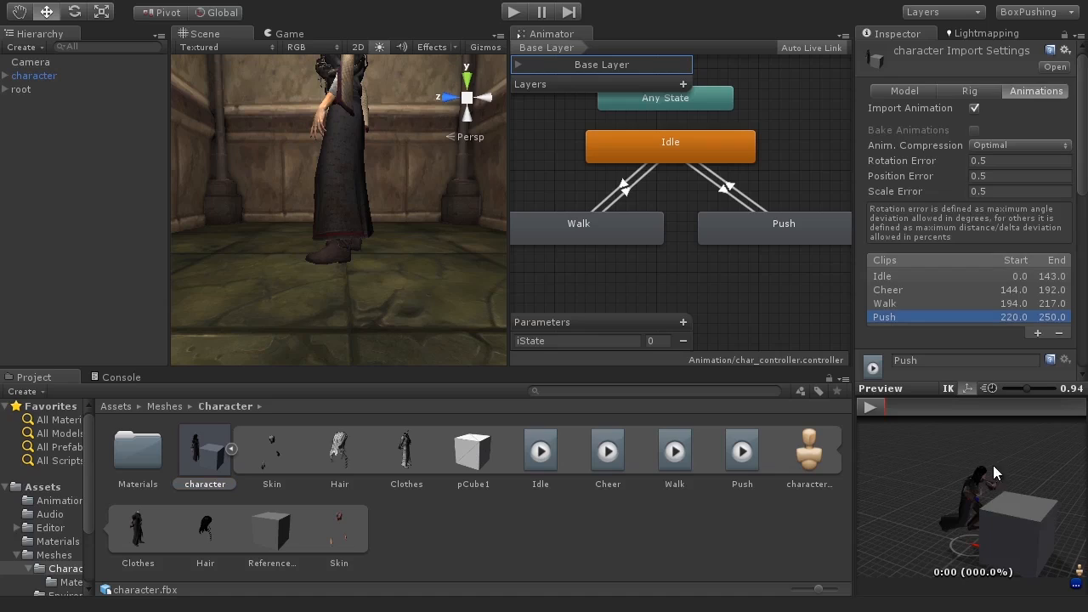
pyautogui.moveTo(966, 529); pyautogui.dragTo(981, 508)
pyautogui.click(898, 304)
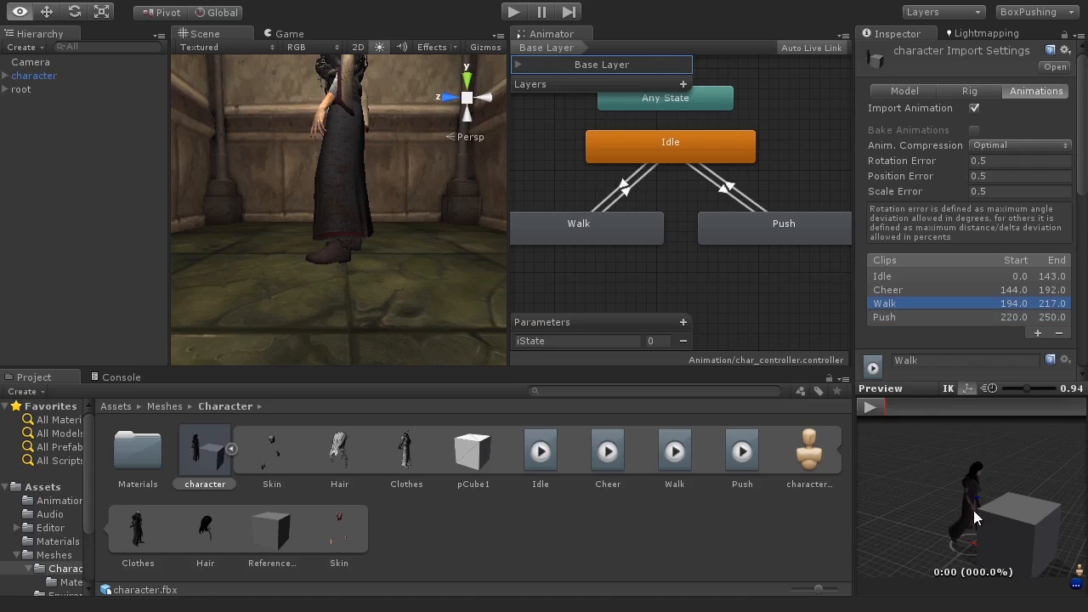
pyautogui.moveTo(981, 475); pyautogui.dragTo(969, 535)
pyautogui.click(891, 317)
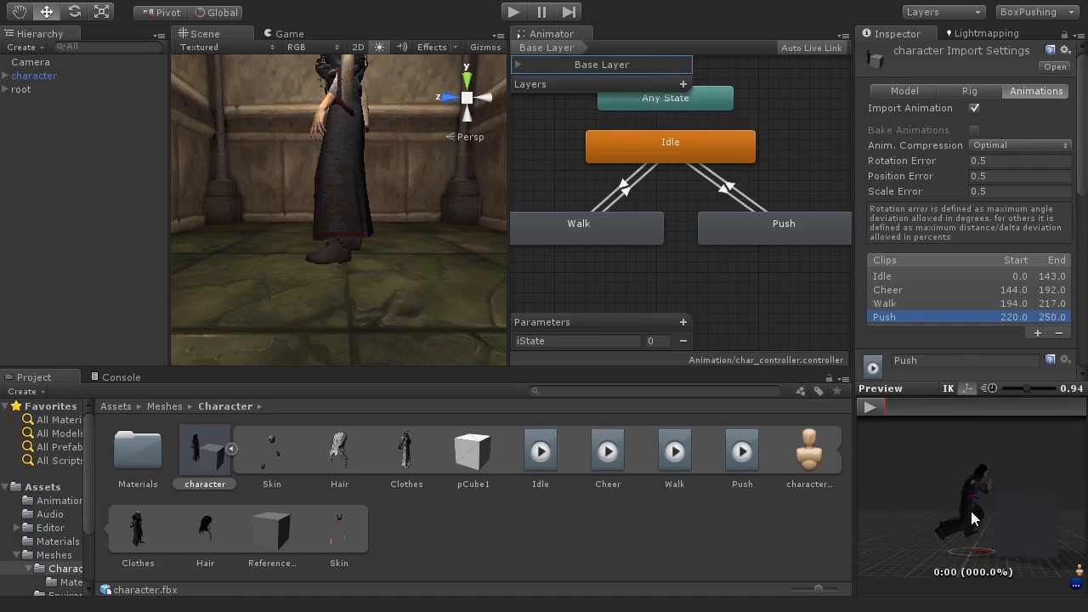
# Step: Set the Push clip's Root Transform Position (Y) offset to 0.2 and apply the import settings
pyautogui.moveTo(1079, 101); pyautogui.dragTo(1074, 246)
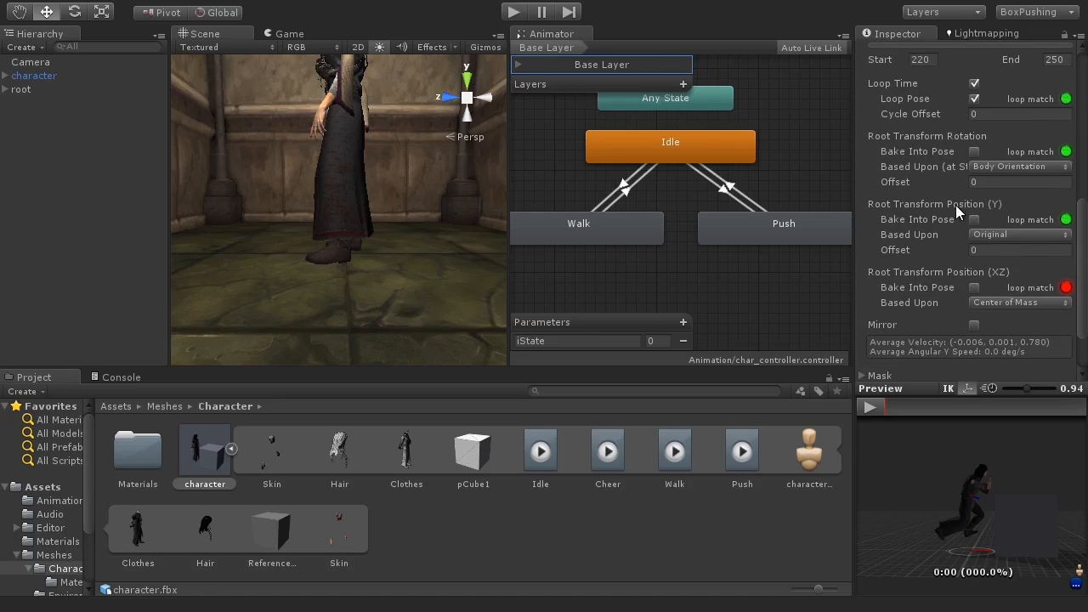
pyautogui.click(986, 250)
pyautogui.write('0.2')
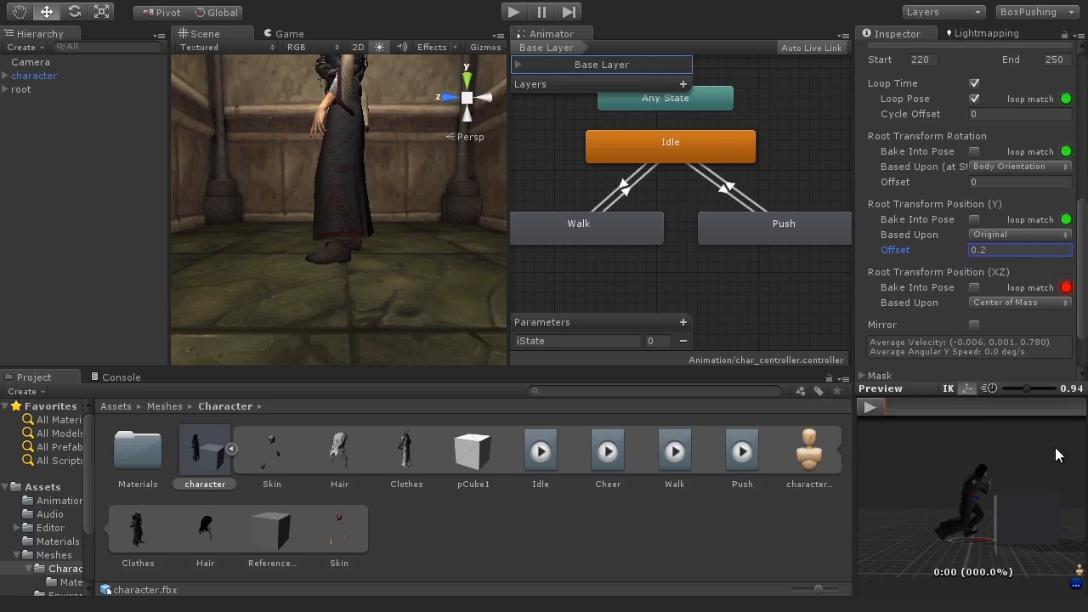
pyautogui.scroll(-3, 1076, 334)
pyautogui.click(1044, 360)
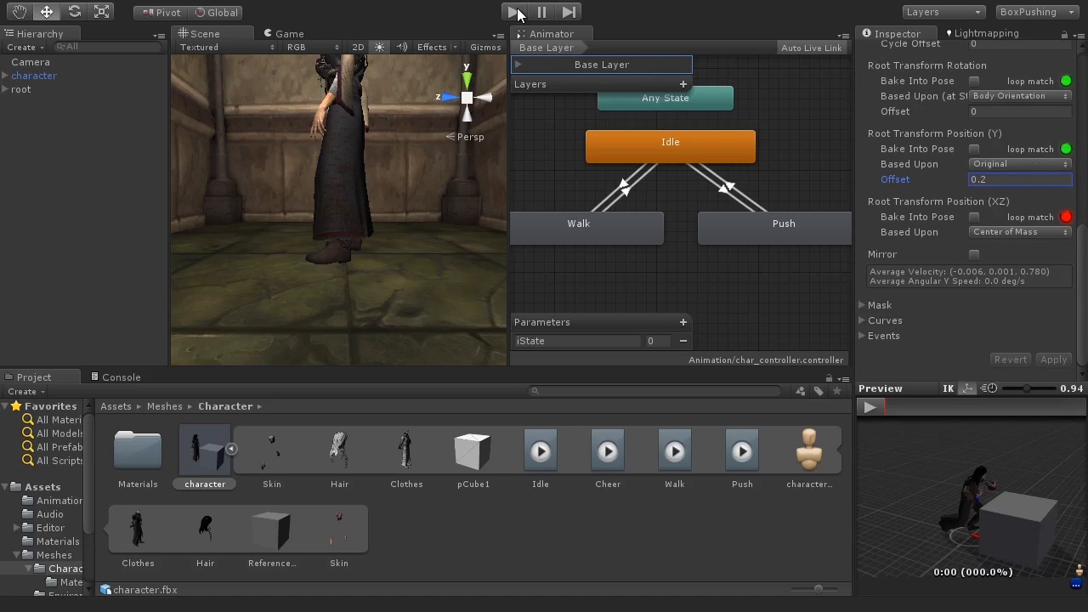
# Step: Enter Play mode again and test iState values 1 and 2 while viewing the character in the Scene view
pyautogui.hotkey('ctrl', 'p')
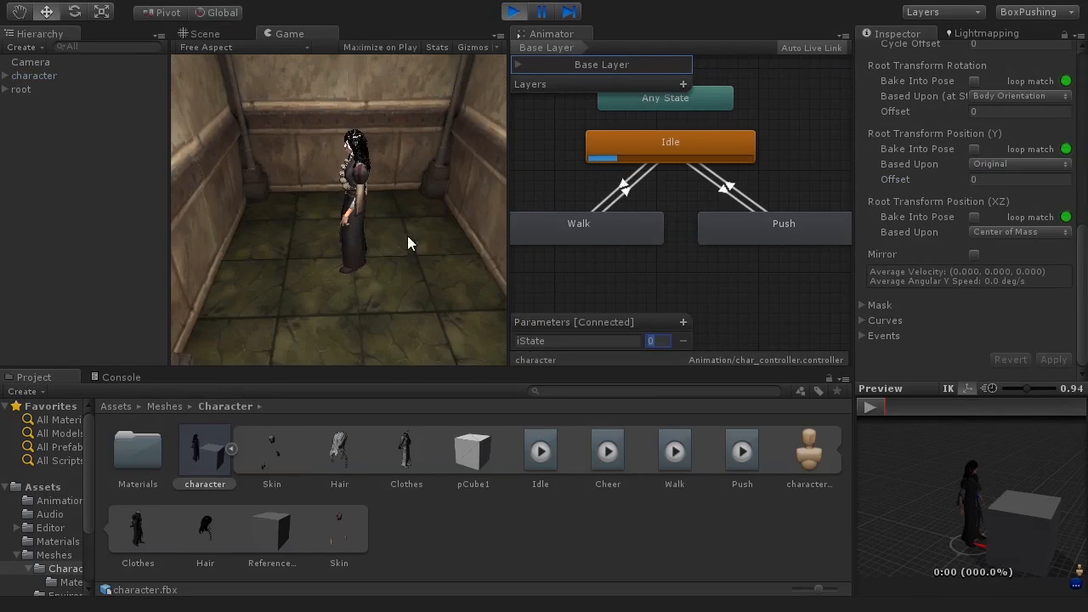
pyautogui.click(204, 34)
pyautogui.moveTo(278, 109); pyautogui.dragTo(352, 243, button='right')
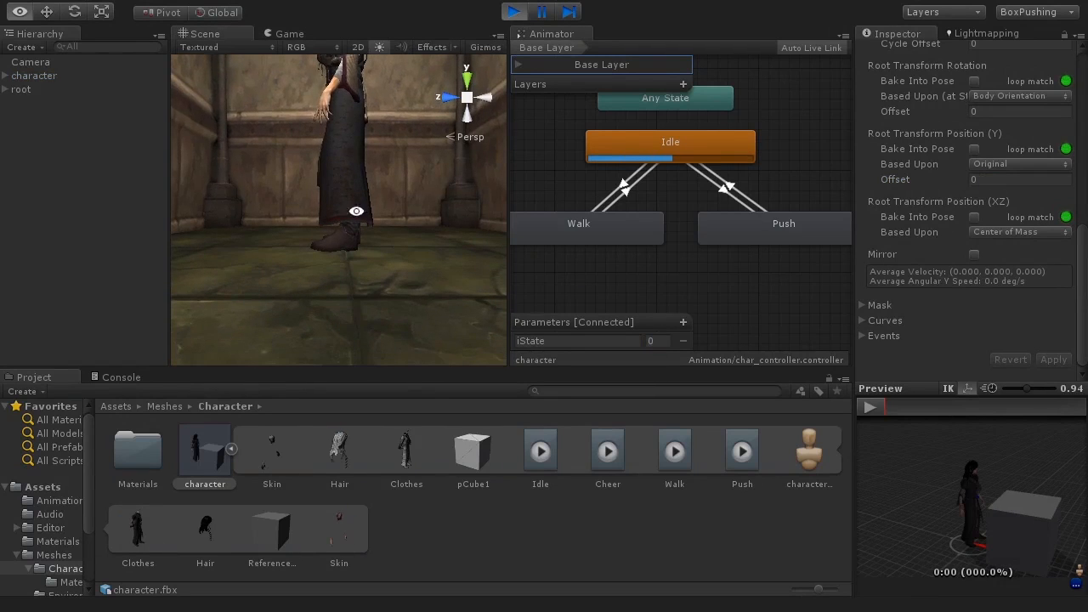
pyautogui.click(662, 344)
pyautogui.write('1')
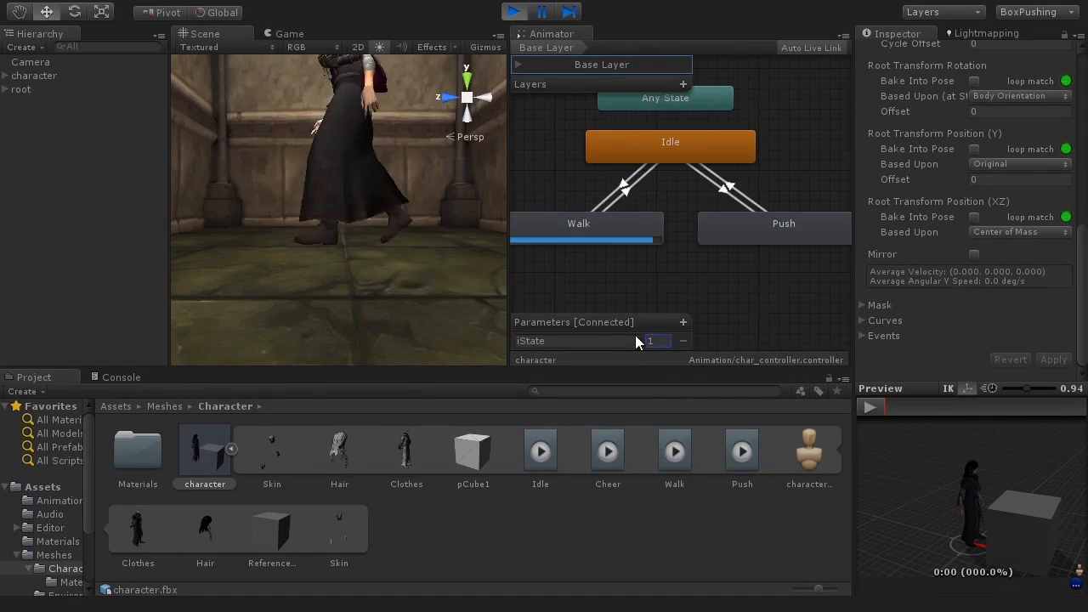
pyautogui.write('2')
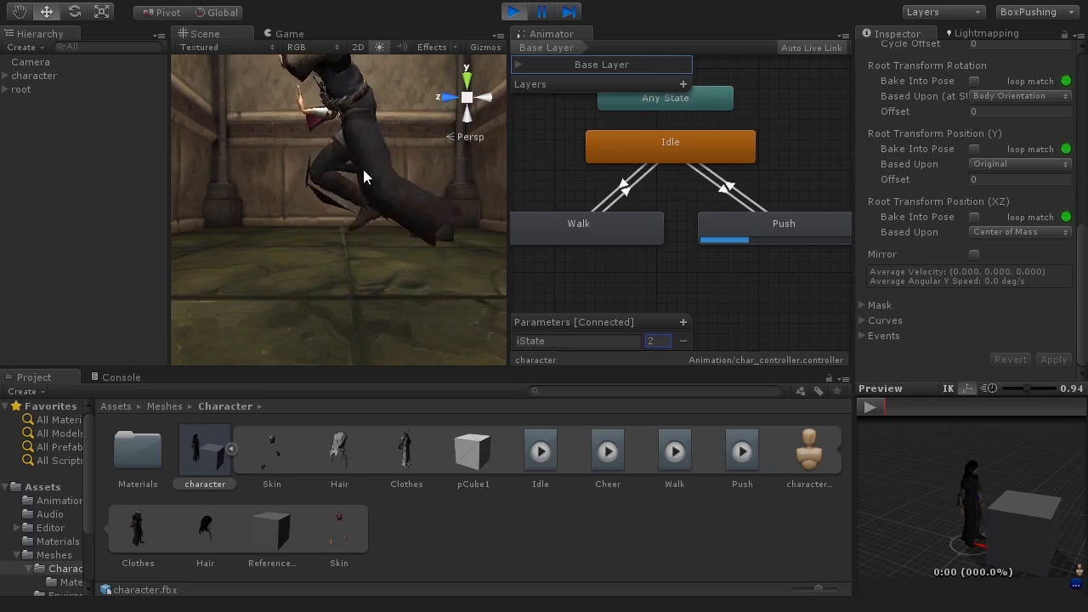
pyautogui.scroll(-3, 363, 170)
pyautogui.keyDown('alt'); pyautogui.moveTo(364, 170); pyautogui.dragTo(442, 290); pyautogui.keyUp('alt')
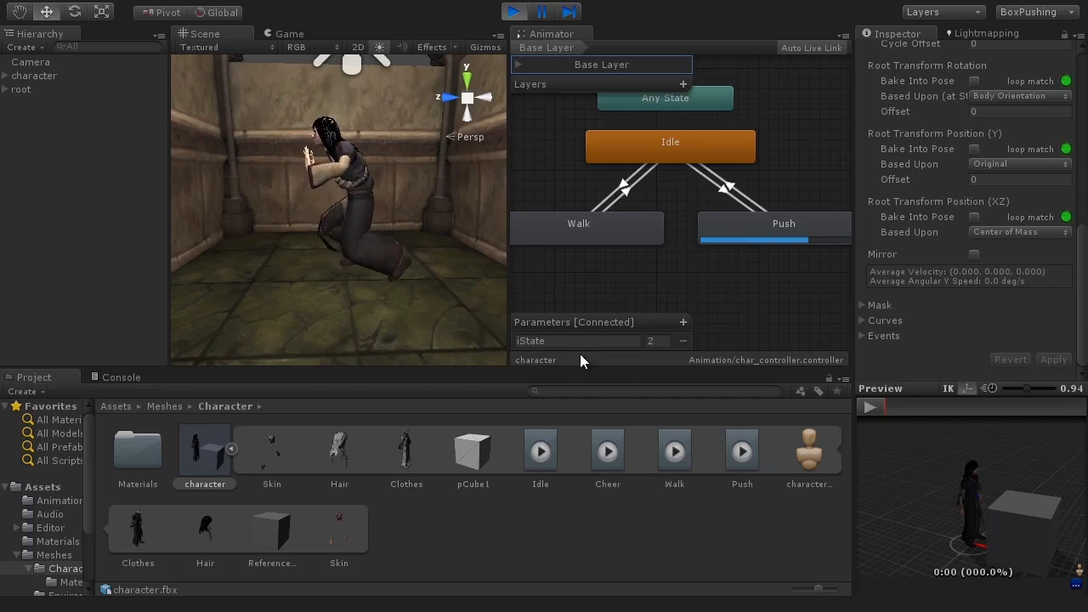
pyautogui.click(544, 344)
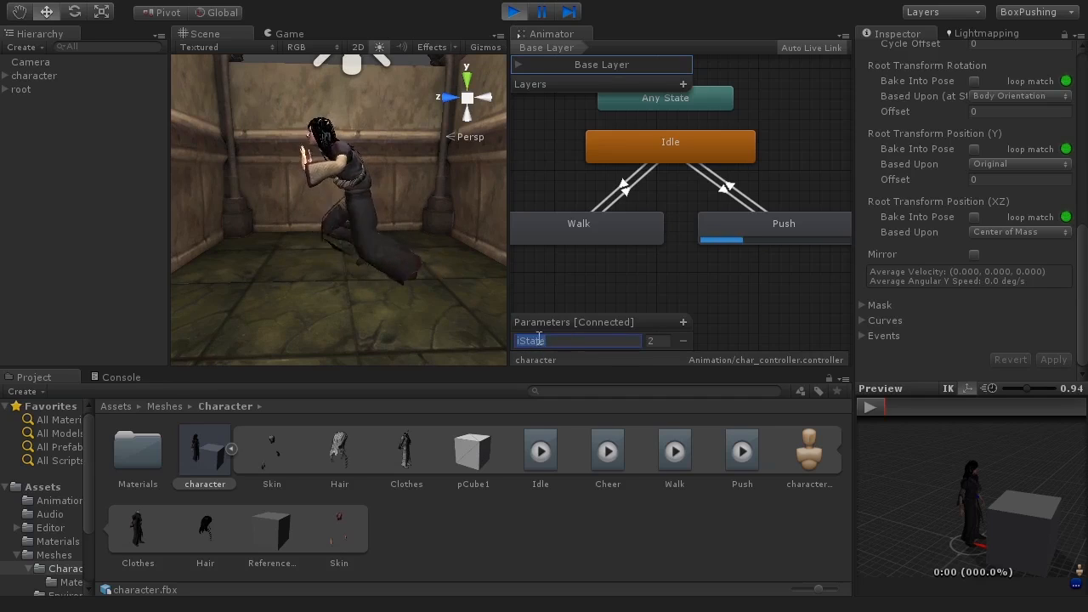
pyautogui.click(653, 341)
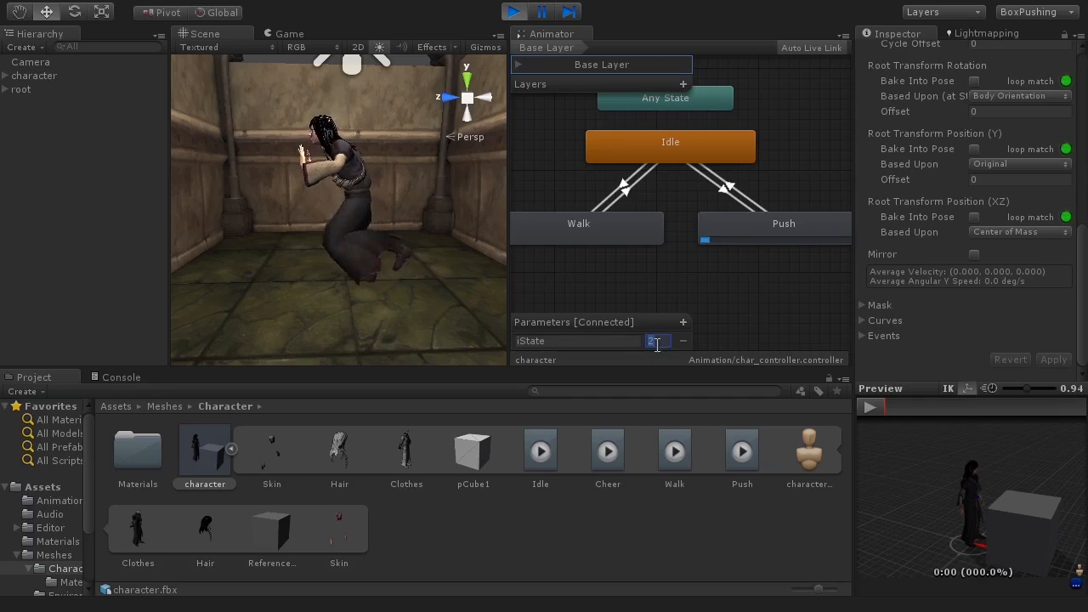
pyautogui.keyDown('alt'); pyautogui.moveTo(442, 286); pyautogui.dragTo(335, 242); pyautogui.keyUp('alt')
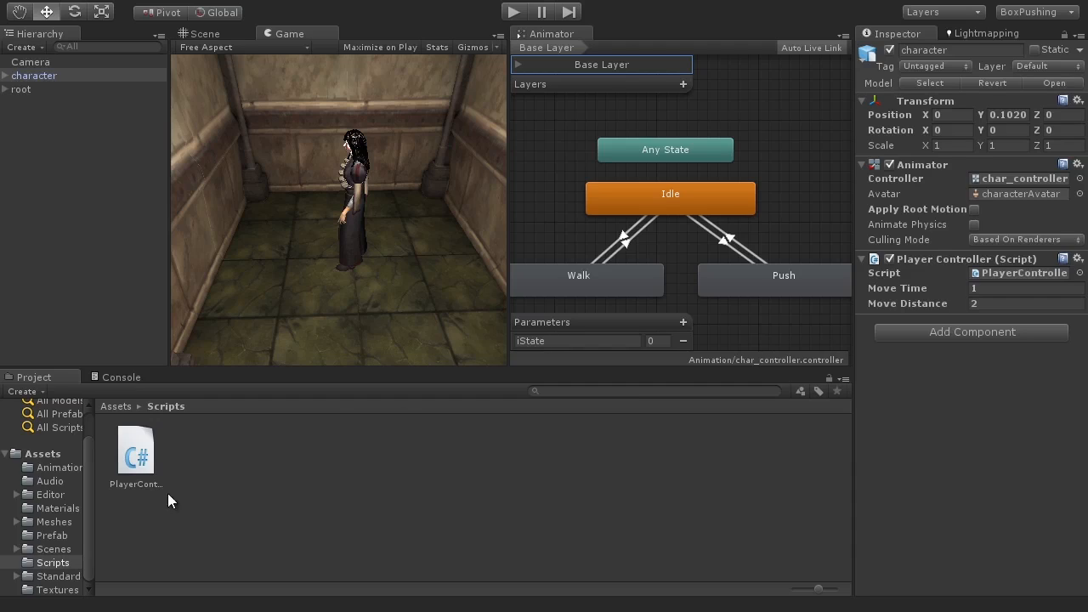
# Step: Open the PlayerController script in MonoDevelop and examine its MOVETYPE enum and PlayerState property setter
pyautogui.click(128, 483)
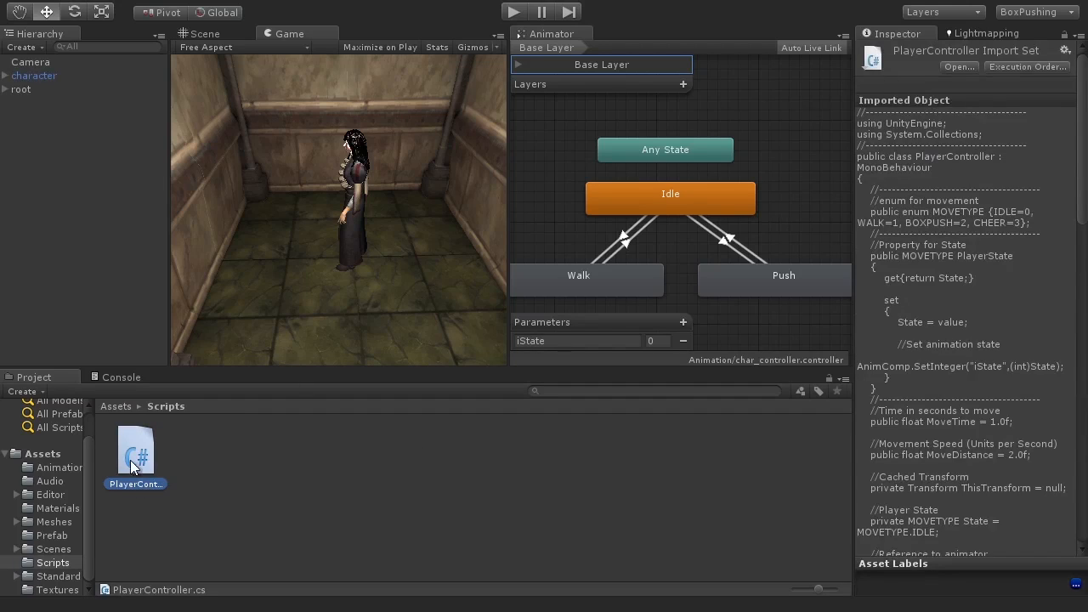
pyautogui.click(64, 78)
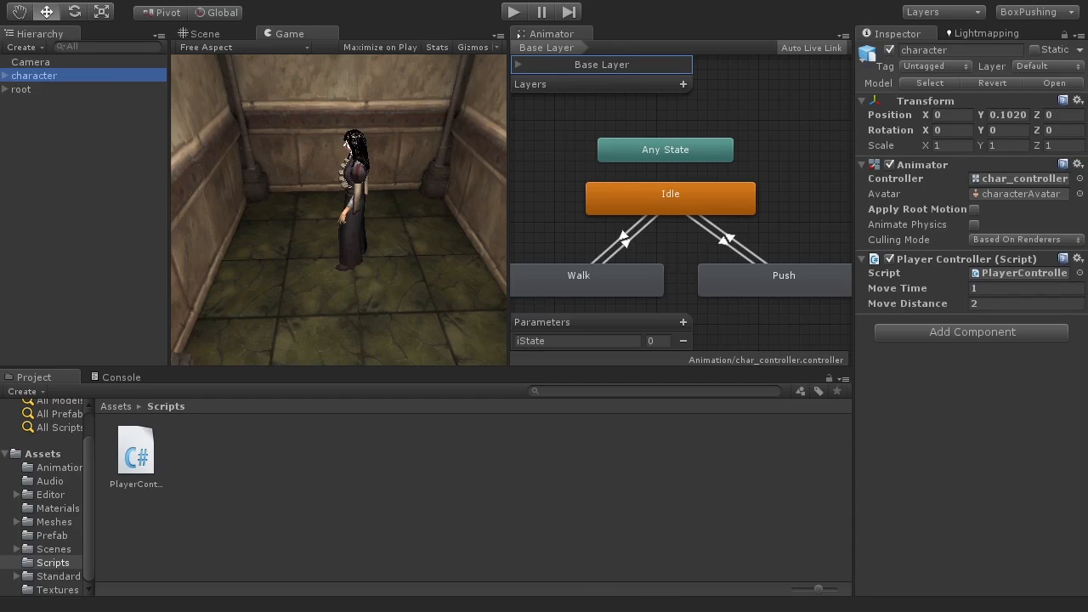
pyautogui.hotkey('alt', 'Tab')
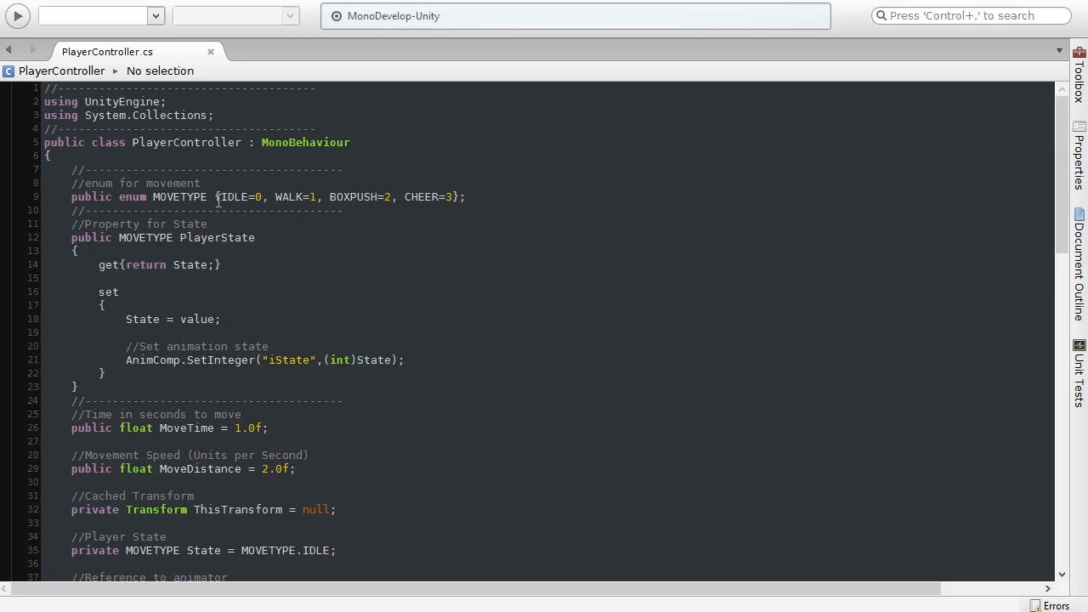
pyautogui.click(189, 237)
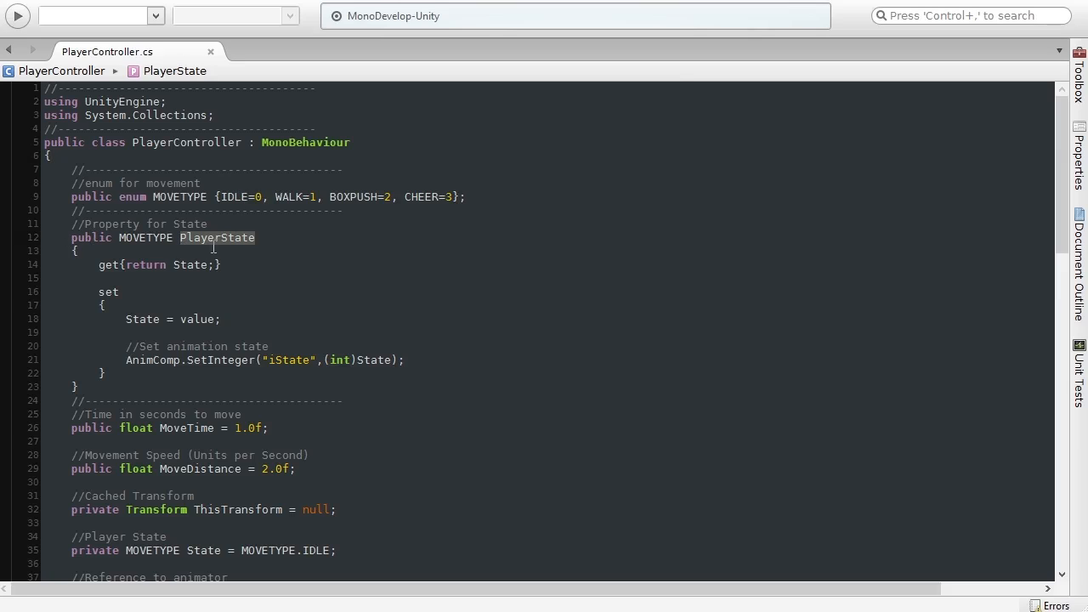
pyautogui.click(254, 238)
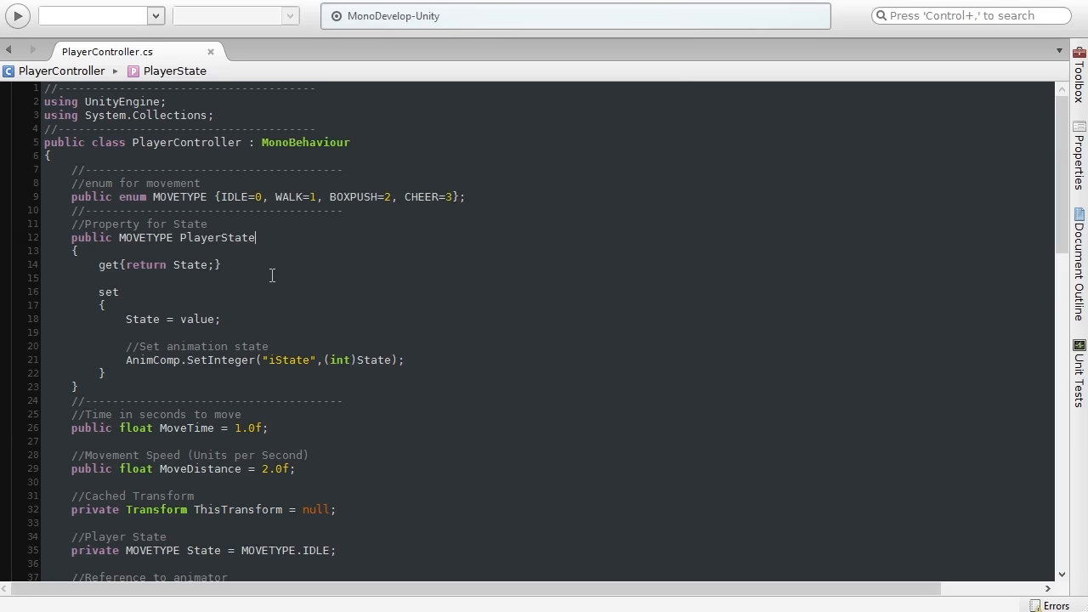
pyautogui.click(227, 196)
pyautogui.click(231, 236)
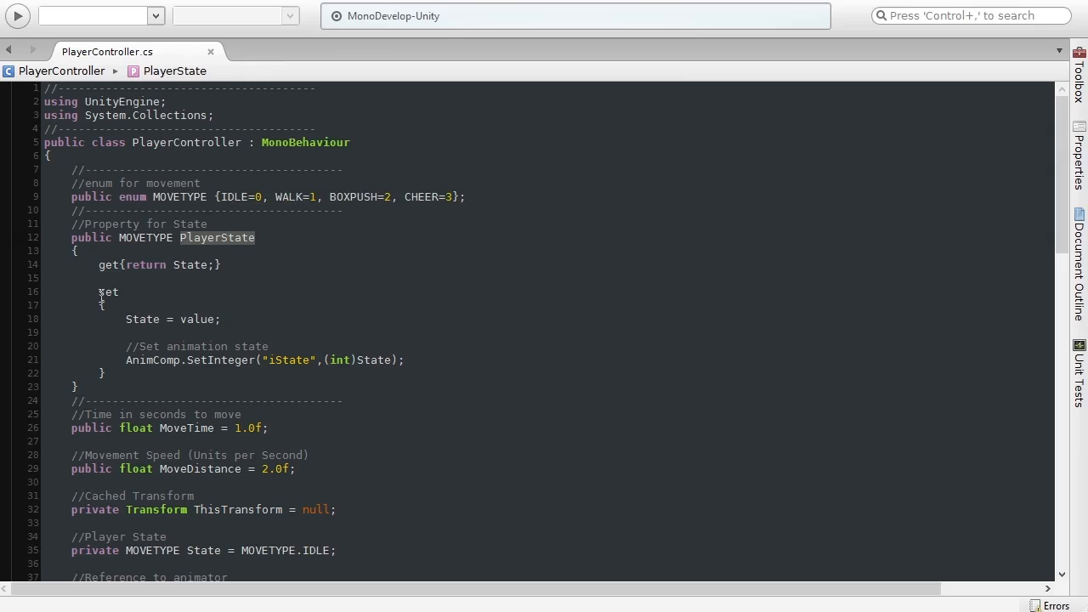
pyautogui.click(127, 293)
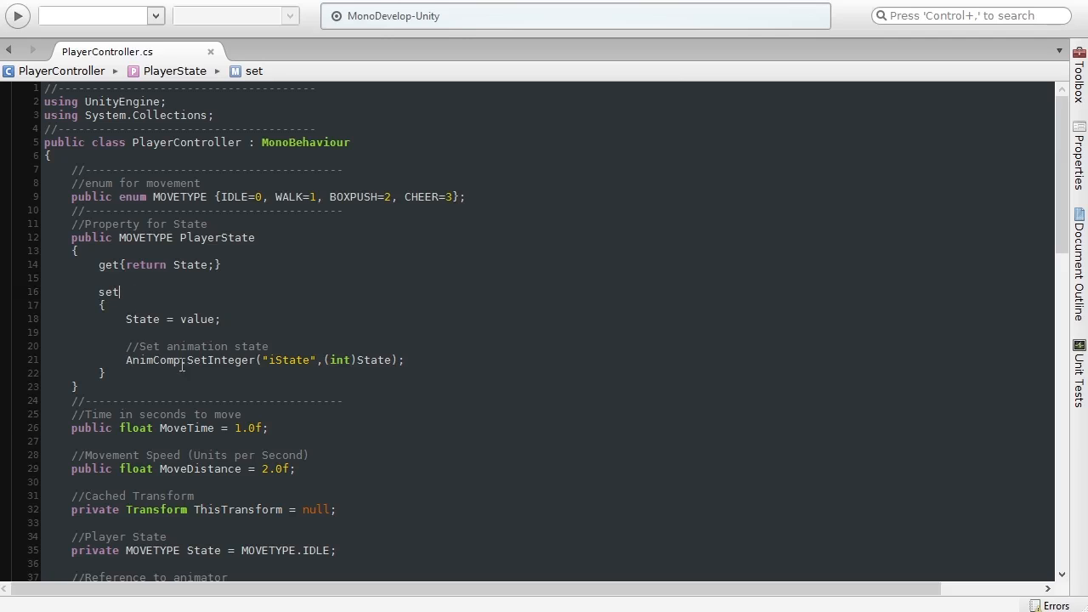
pyautogui.moveTo(415, 364); pyautogui.dragTo(124, 365)
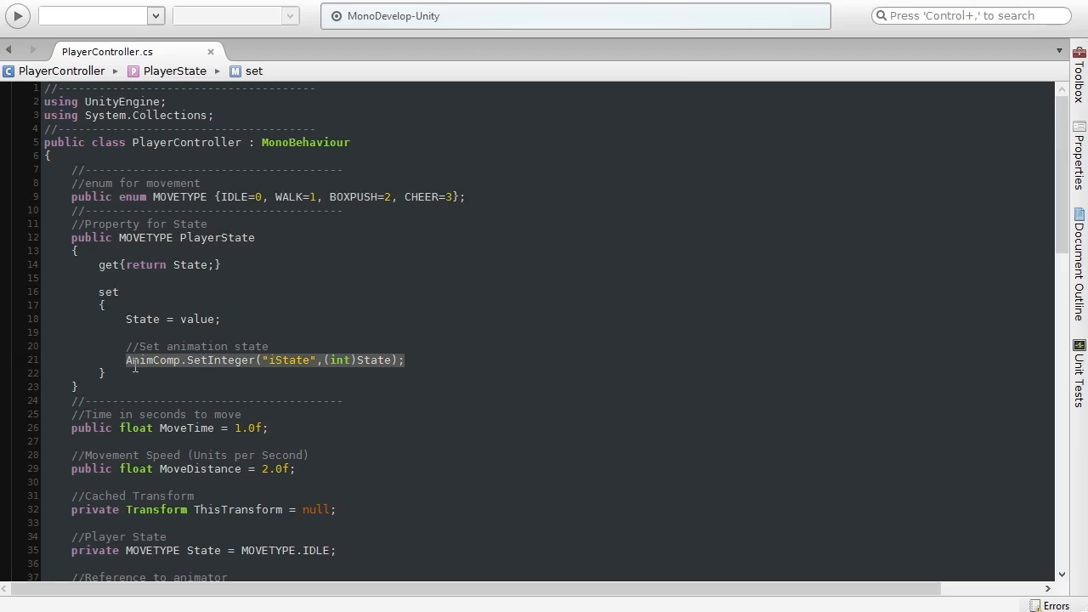
pyautogui.click(418, 358)
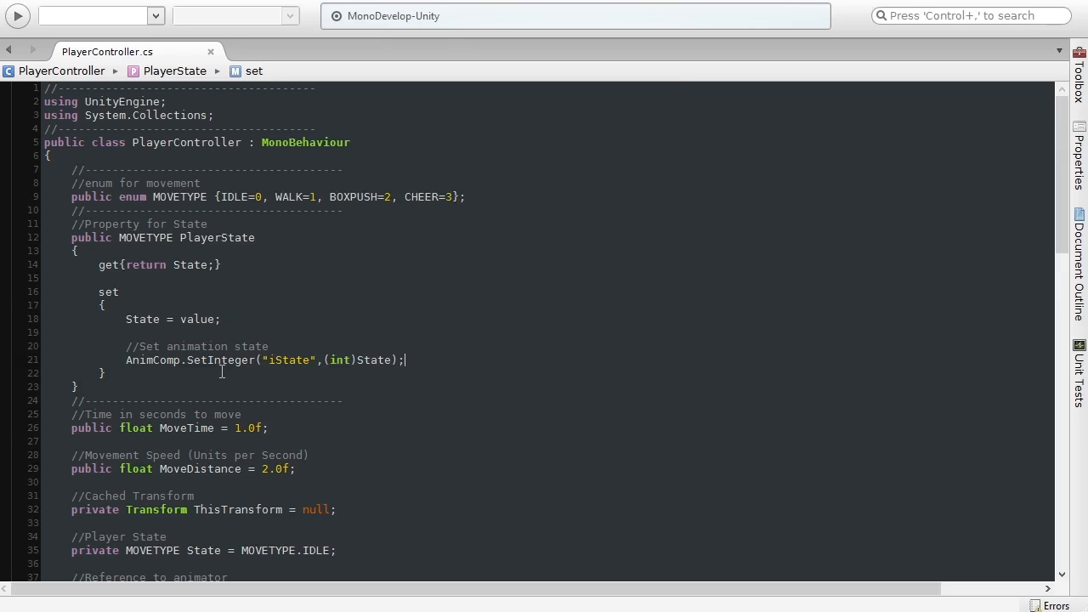
pyautogui.scroll(-3, 222, 371)
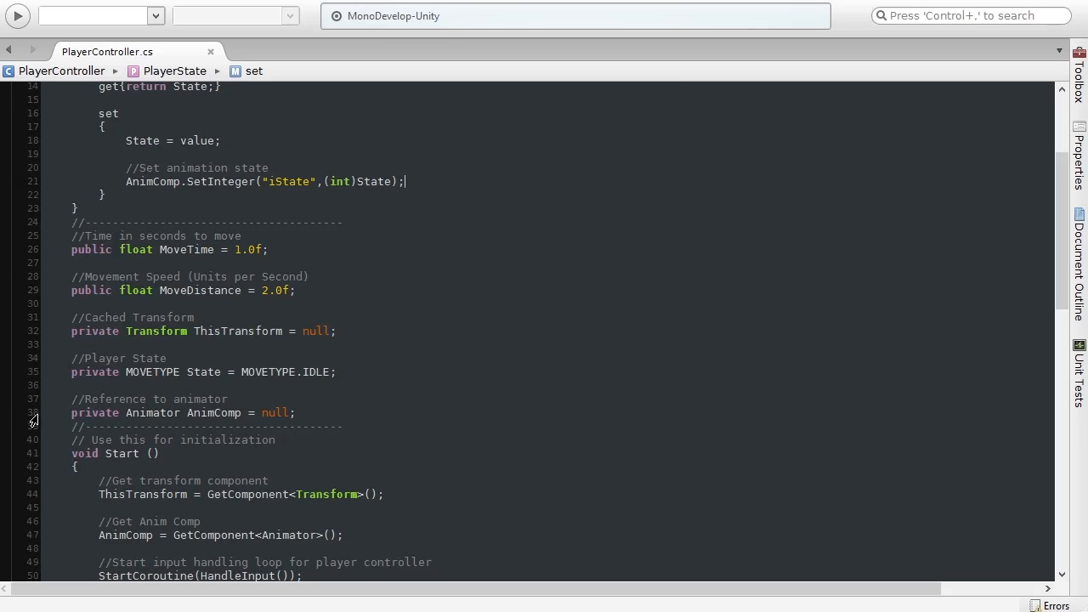
# Step: Examine the script's Animator reference field and the Start method that fetches the Transform and Animator components
pyautogui.moveTo(69, 413); pyautogui.dragTo(304, 413)
pyautogui.click(214, 417)
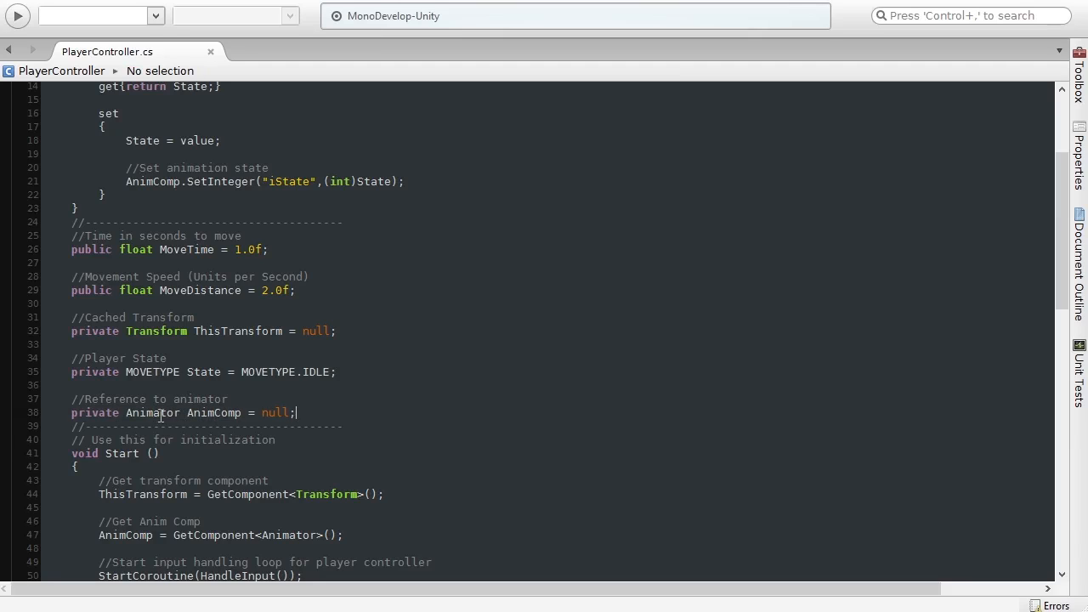
pyautogui.moveTo(71, 455); pyautogui.dragTo(202, 458)
pyautogui.scroll(-2, 202, 456)
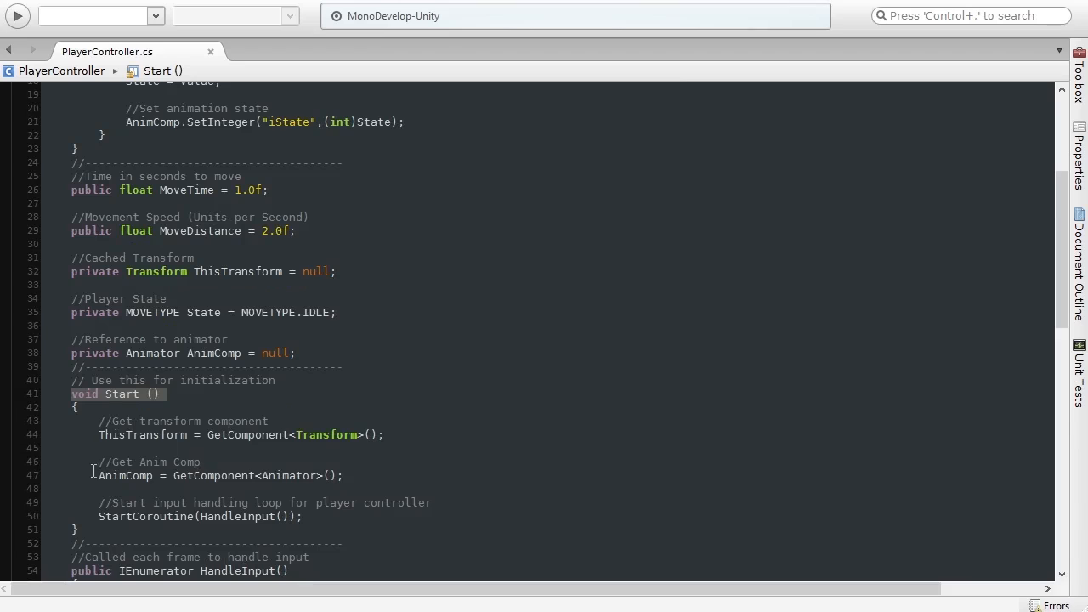
pyautogui.moveTo(100, 476); pyautogui.dragTo(365, 479)
pyautogui.doubleClick(216, 476)
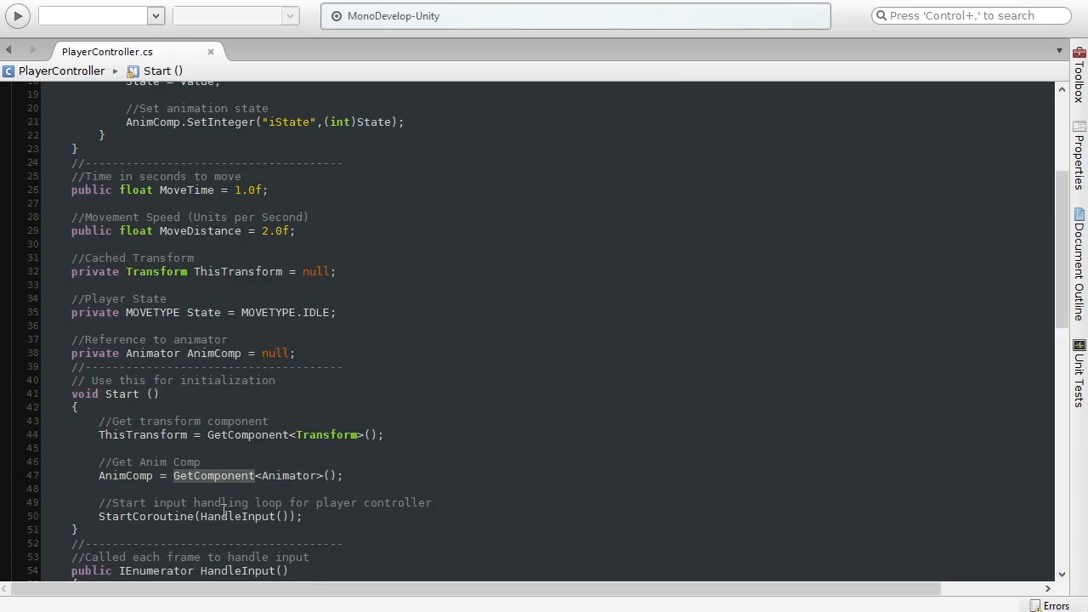
pyautogui.doubleClick(292, 475)
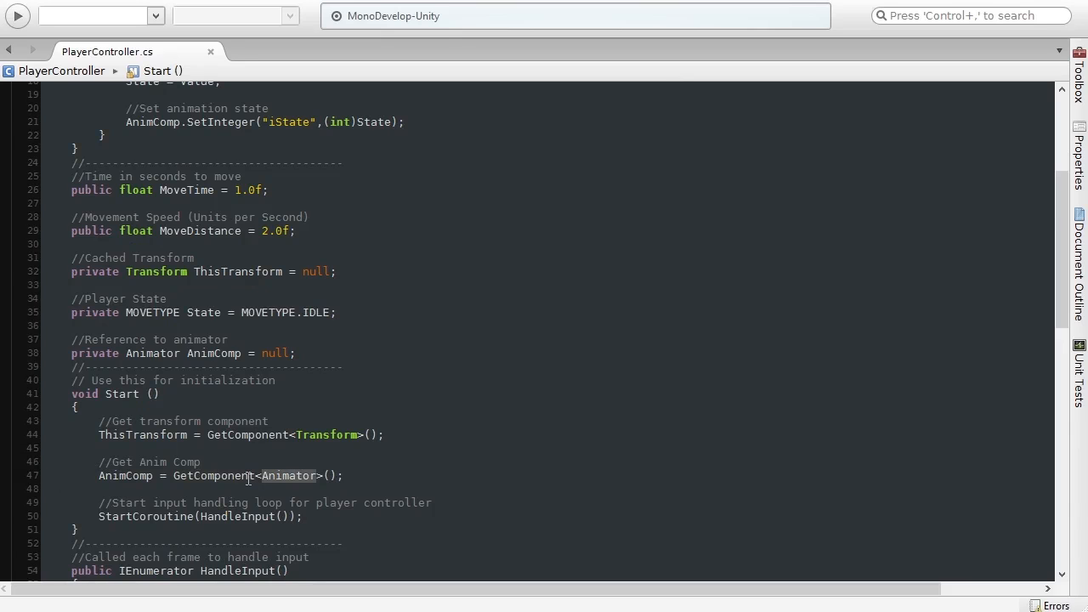
pyautogui.click(361, 473)
pyautogui.scroll(2, 428, 433)
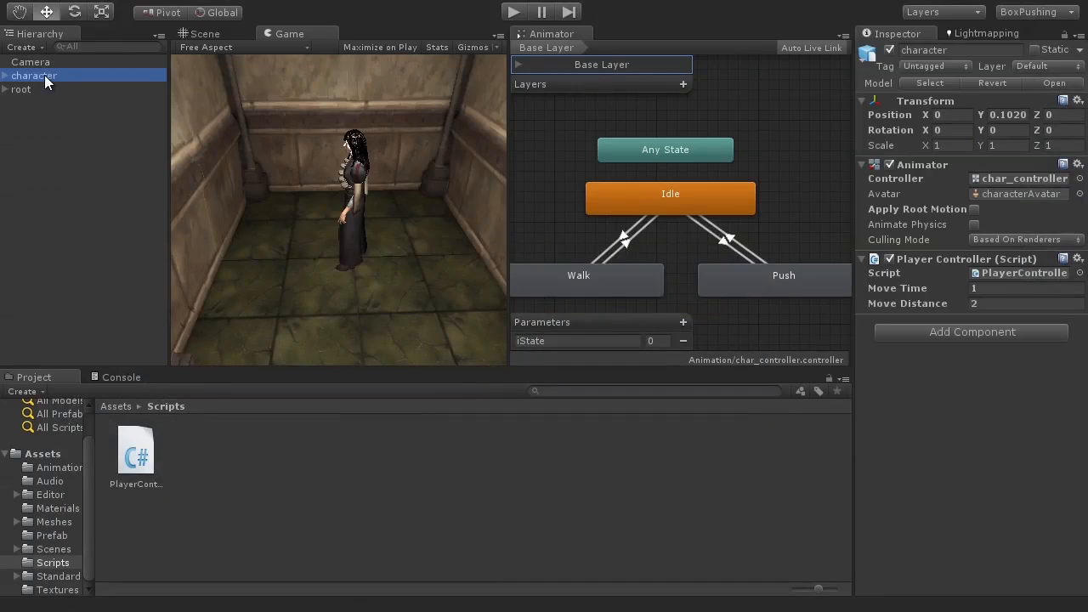
# Step: Examine how the PlayerState setter passes the state to the Animator's iState parameter through SetInteger with an int cast
pyautogui.click(42, 75)
pyautogui.click(67, 89)
pyautogui.click(70, 80)
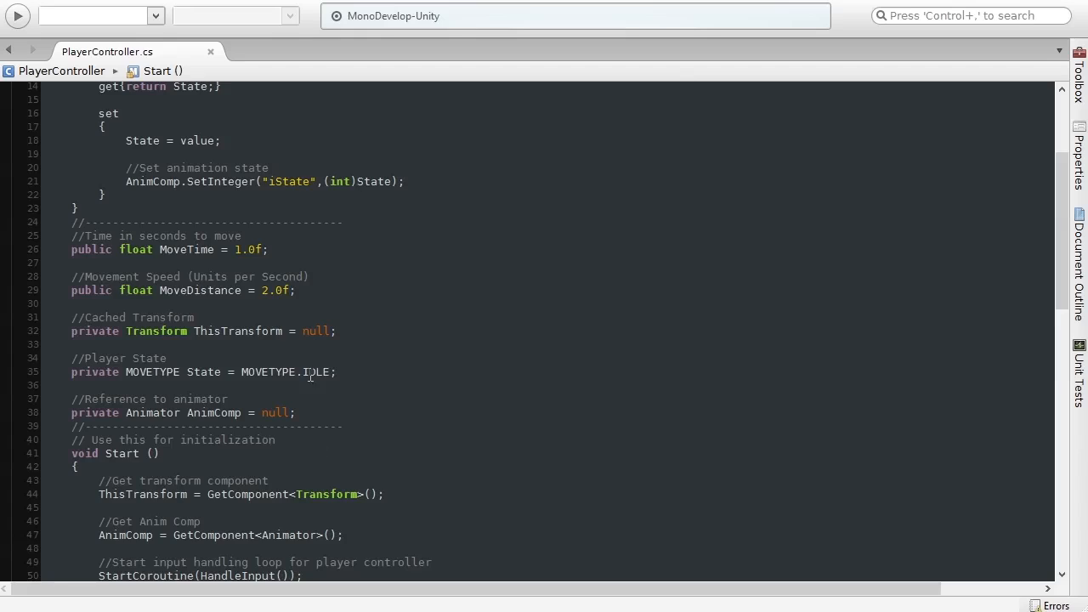
pyautogui.scroll(4, 306, 416)
pyautogui.click(228, 244)
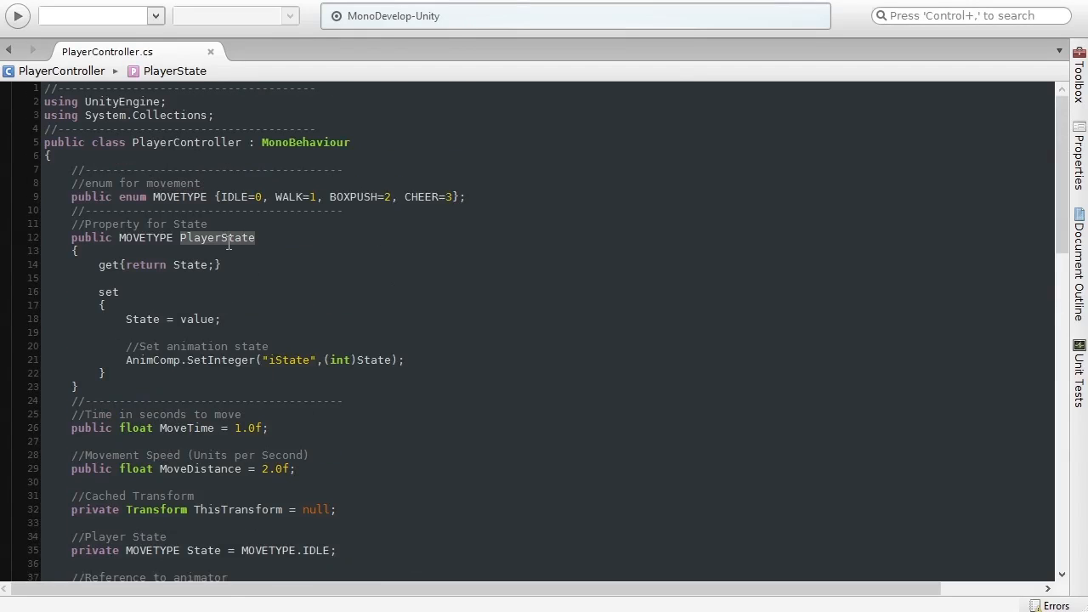
pyautogui.click(234, 254)
pyautogui.moveTo(187, 361); pyautogui.dragTo(257, 360)
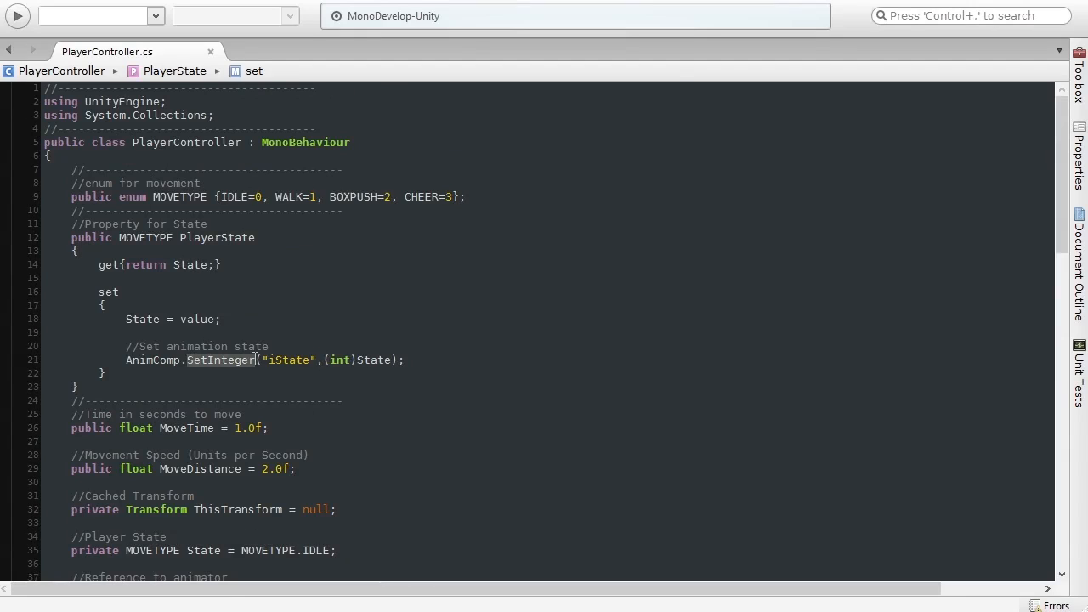
pyautogui.click(415, 361)
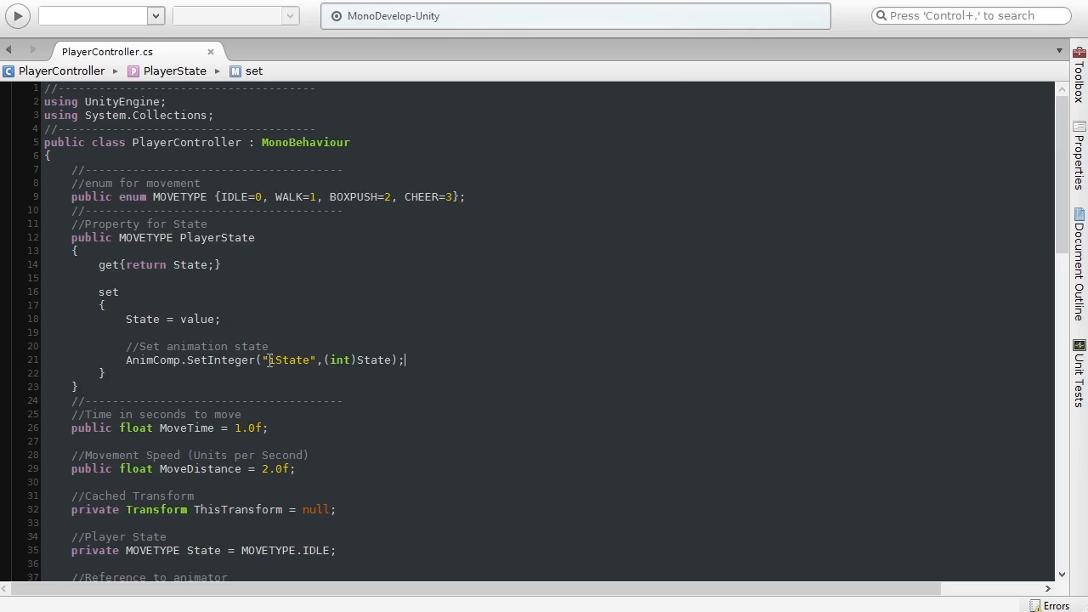
pyautogui.moveTo(285, 360); pyautogui.dragTo(308, 356)
pyautogui.moveTo(324, 359); pyautogui.dragTo(394, 360)
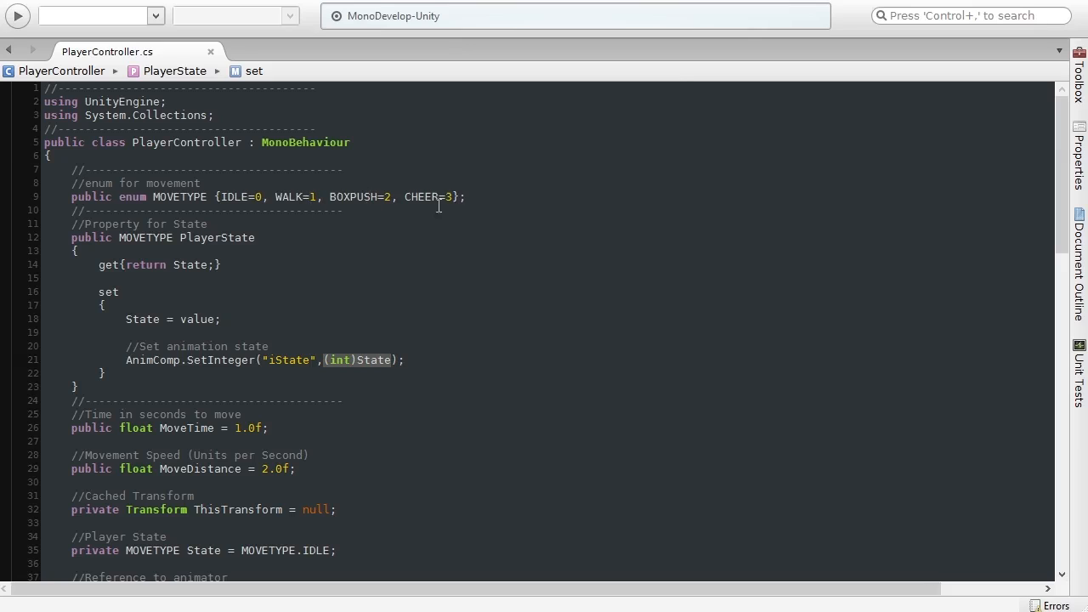
pyautogui.moveTo(431, 358); pyautogui.dragTo(34, 350)
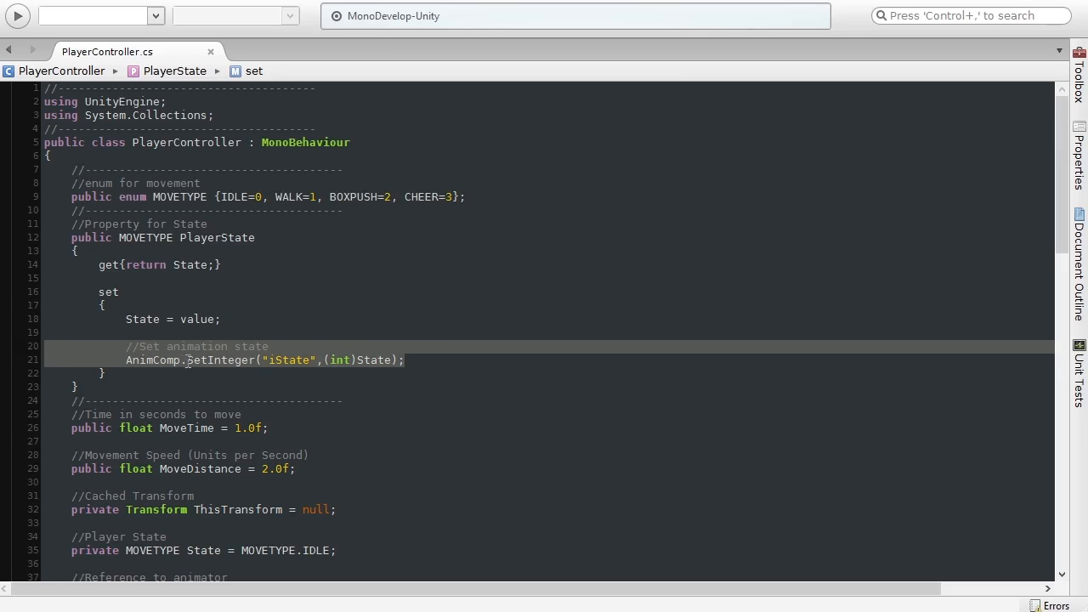
pyautogui.click(425, 360)
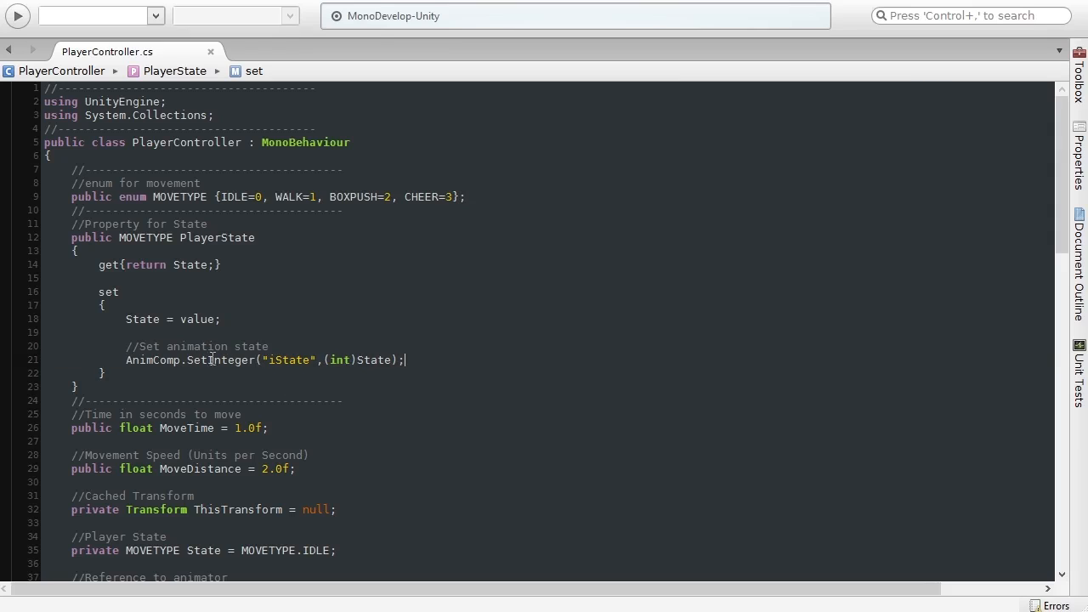
pyautogui.scroll(-10, 399, 344)
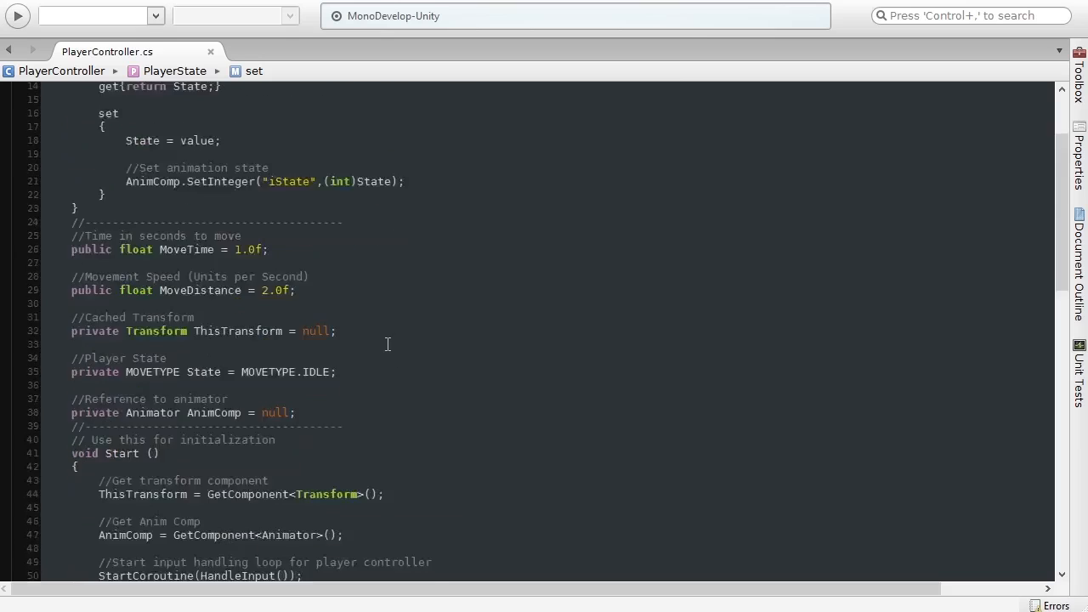
pyautogui.scroll(-7, 378, 351)
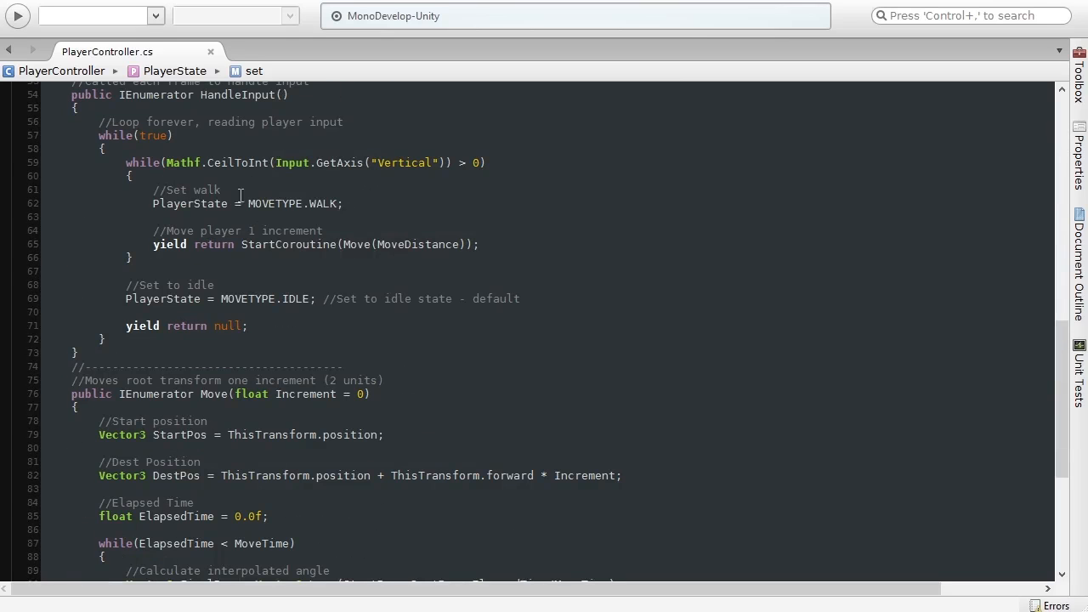
pyautogui.scroll(18, 311, 303)
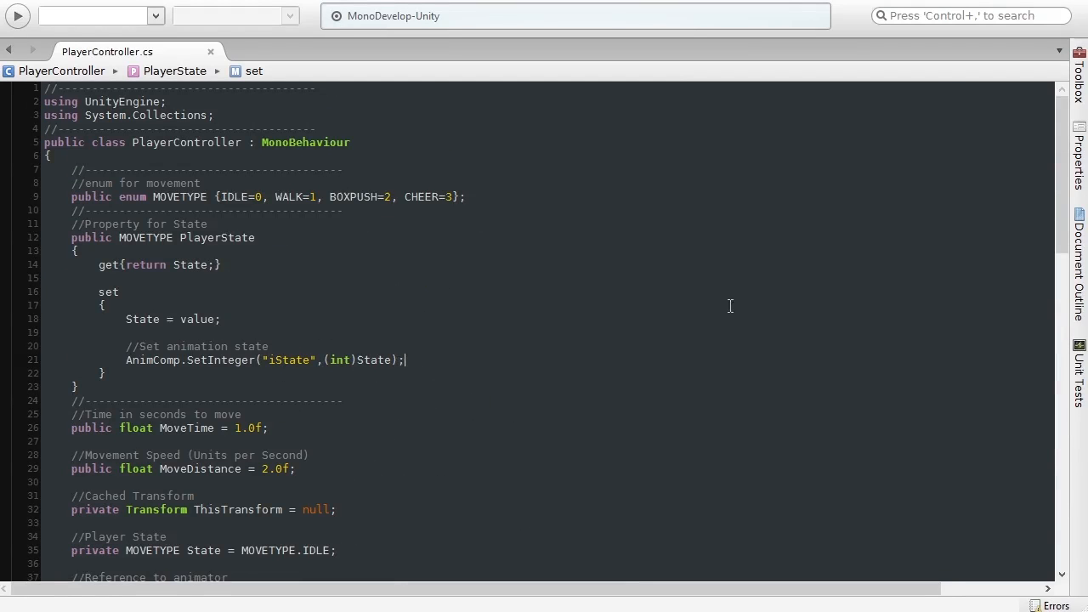
# Step: Return to Unity, enter Play mode and walk the character forward with the W key
pyautogui.click(1011, 0)
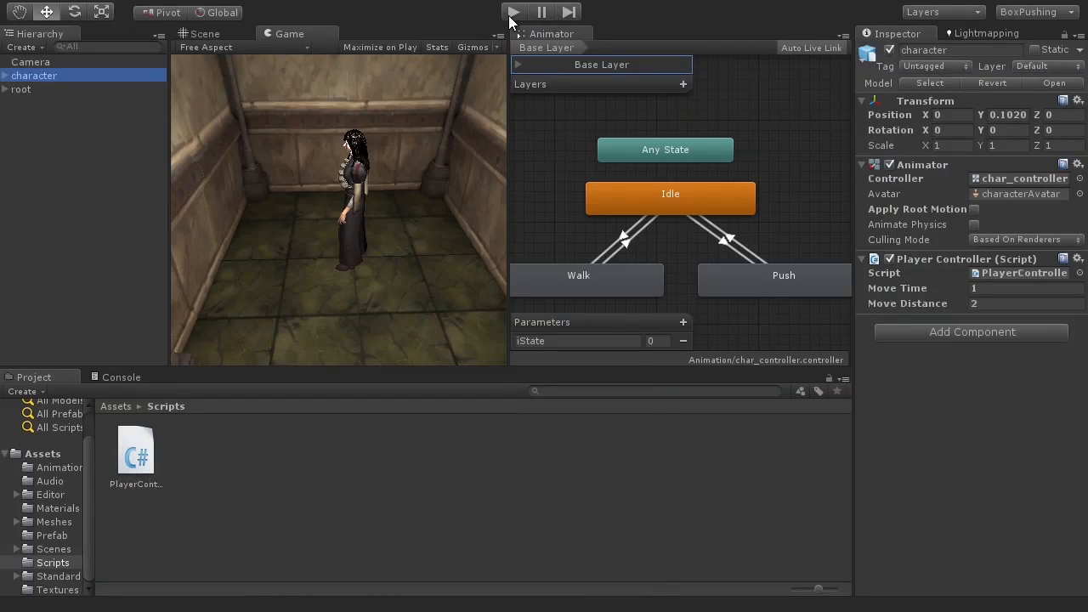
pyautogui.click(512, 12)
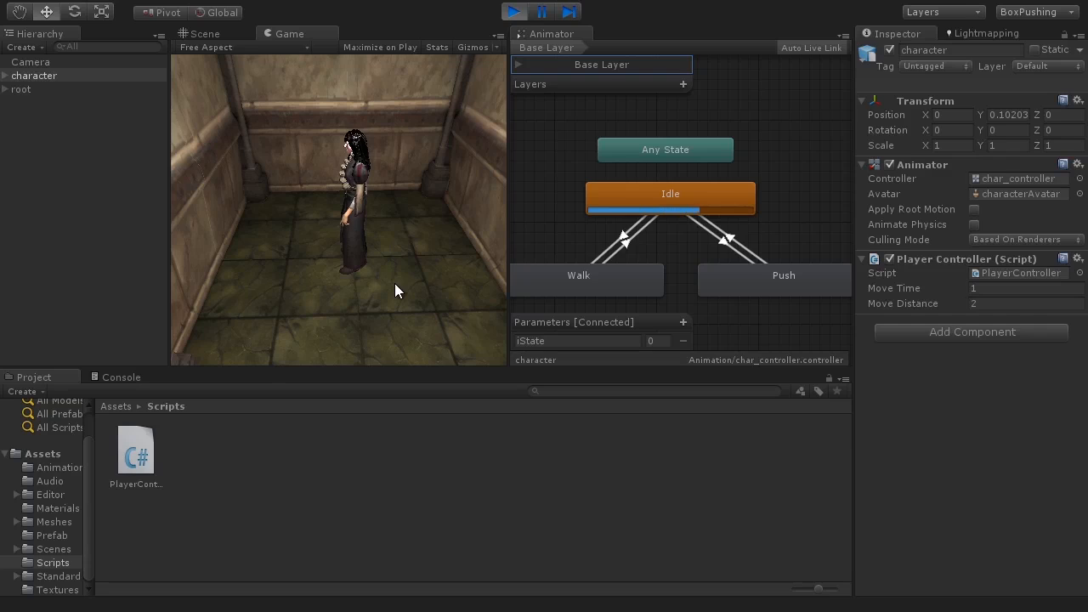
pyautogui.press('w')
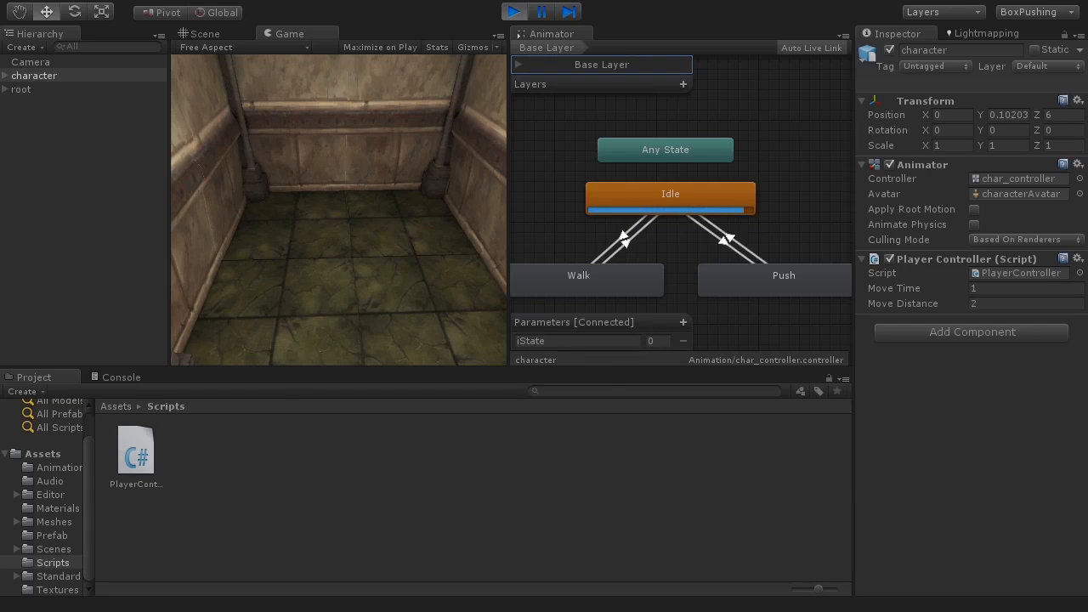
# Step: Switch back to the script and review the HandleInput coroutine's walk loop
pyautogui.hotkey('alt', 'Tab')
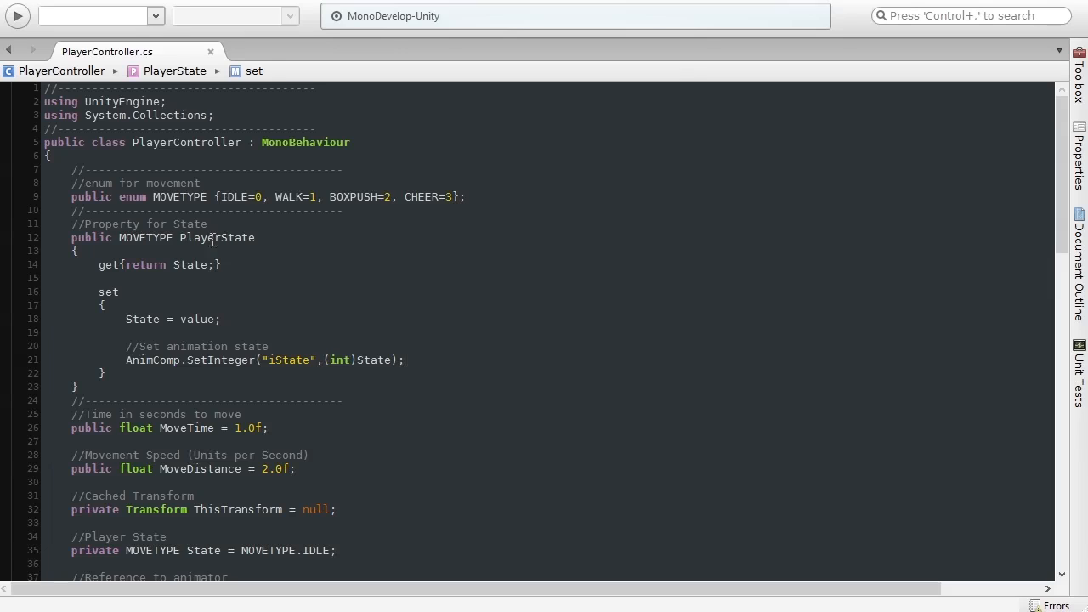
pyautogui.click(272, 238)
pyautogui.scroll(-15, 272, 363)
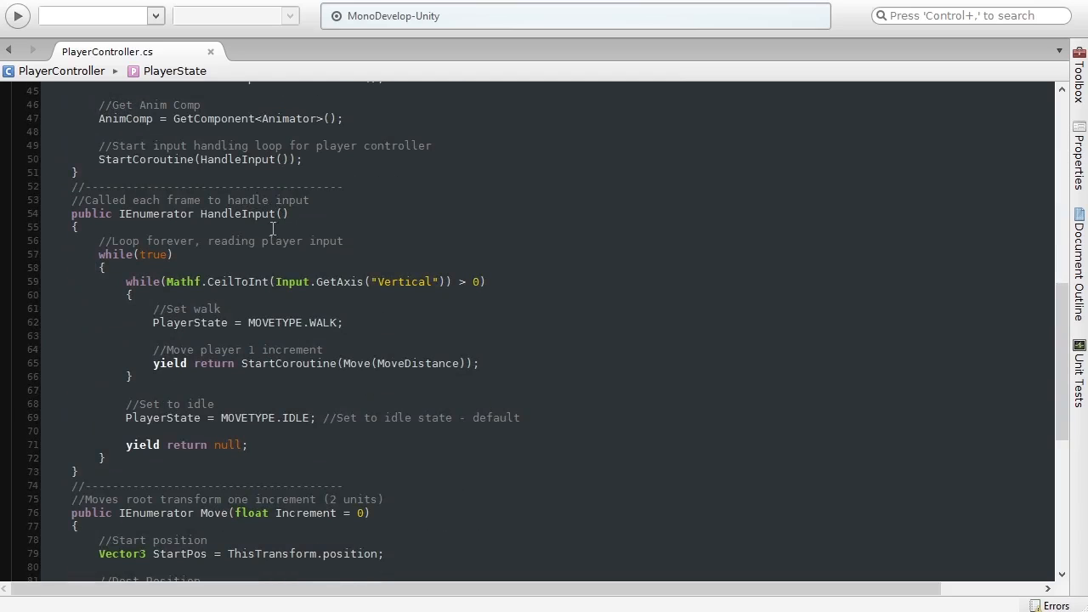
pyautogui.scroll(-10, 280, 325)
pyautogui.scroll(4, 320, 394)
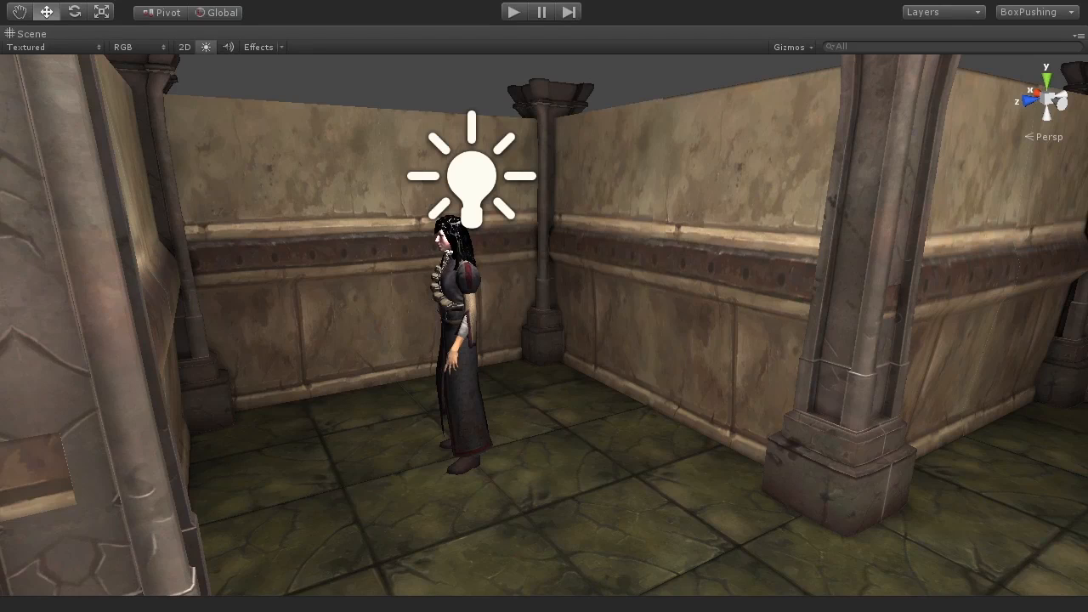
# Step: Select the character in the Scene view and set the transform handle orientation to Local
pyautogui.click(459, 346)
pyautogui.keyDown('alt'); pyautogui.moveTo(563, 432); pyautogui.dragTo(433, 425); pyautogui.keyUp('alt')
pyautogui.keyDown('alt'); pyautogui.moveTo(869, 413); pyautogui.dragTo(813, 440); pyautogui.keyUp('alt')
pyautogui.keyDown('alt'); pyautogui.moveTo(502, 382); pyautogui.dragTo(850, 323); pyautogui.keyUp('alt')
pyautogui.keyDown('alt'); pyautogui.moveTo(638, 357); pyautogui.dragTo(653, 357); pyautogui.keyUp('alt')
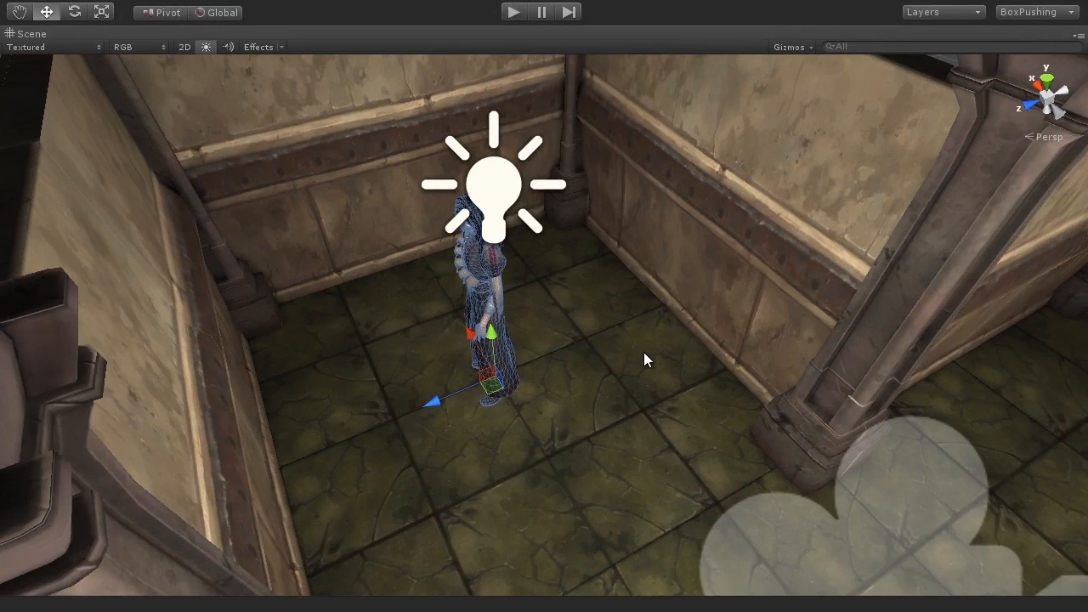
pyautogui.press('e')
pyautogui.moveTo(517, 428); pyautogui.dragTo(779, 186)
pyautogui.press('w')
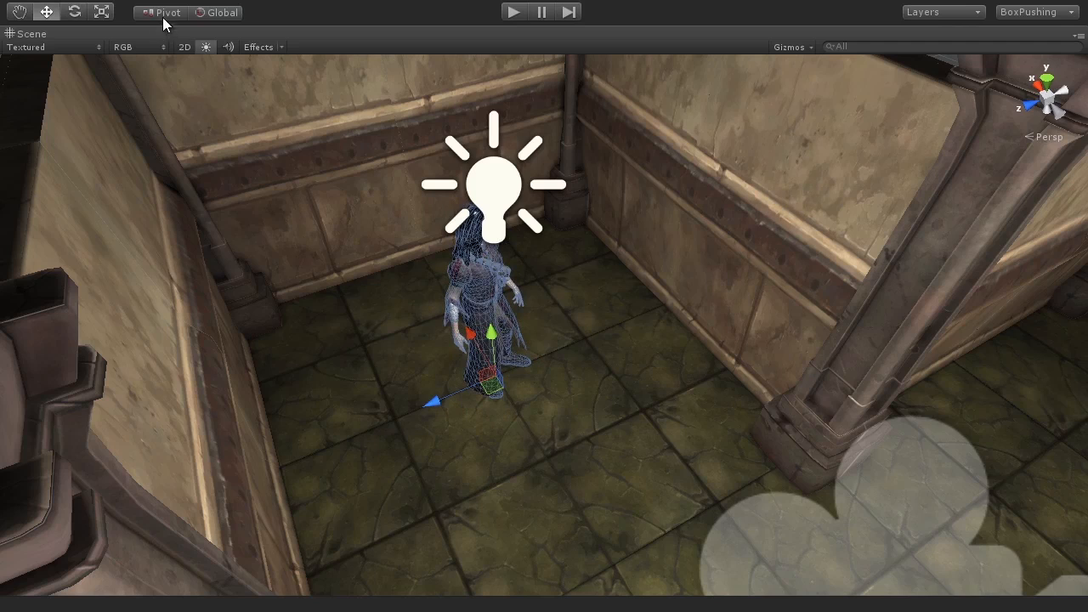
pyautogui.click(224, 14)
# Step: Try moving and rotating the character along its local axes, then undo those changes
pyautogui.moveTo(544, 388); pyautogui.dragTo(804, 460)
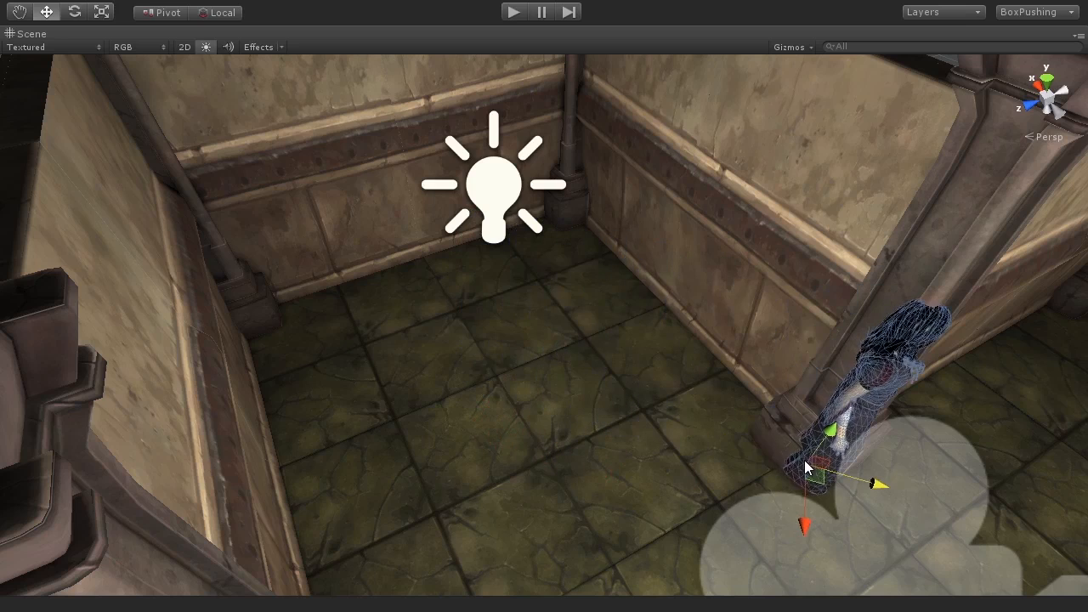
pyautogui.hotkey('ctrl', 'z')
pyautogui.press('e')
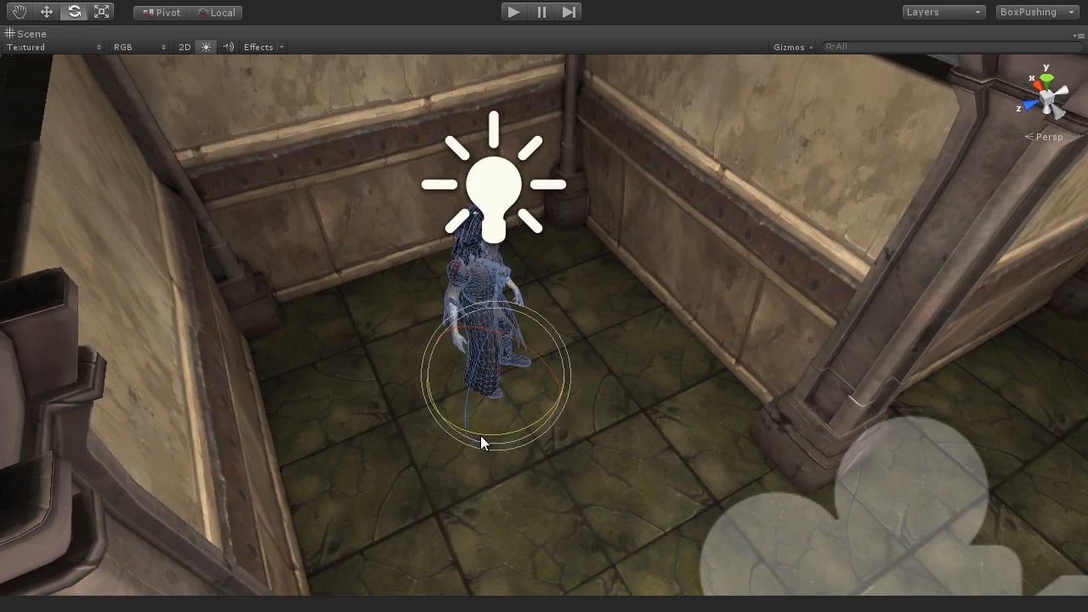
pyautogui.press('w')
pyautogui.moveTo(515, 425); pyautogui.dragTo(572, 577)
pyautogui.hotkey('ctrl', 'z')
pyautogui.hotkey('ctrl', 'z')
pyautogui.hotkey('ctrl', 'z')
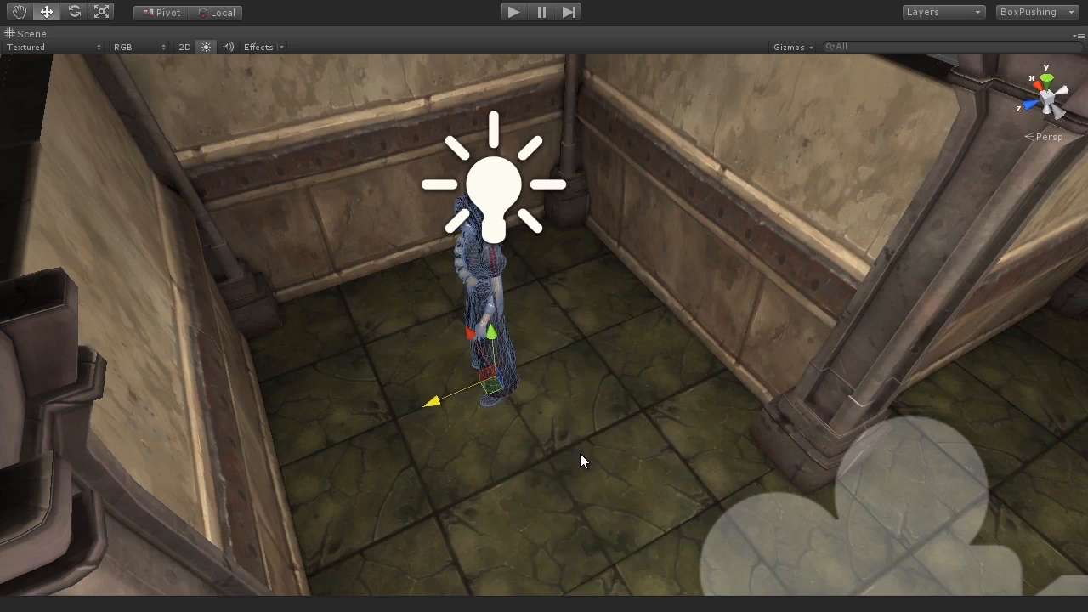
# Step: Orbit and zoom around the room to view the character from several angles
pyautogui.keyDown('alt'); pyautogui.moveTo(512, 404); pyautogui.dragTo(554, 374); pyautogui.keyUp('alt')
pyautogui.scroll(-8, 498, 372)
pyautogui.scroll(4, 594, 362)
pyautogui.scroll(3, 595, 361)
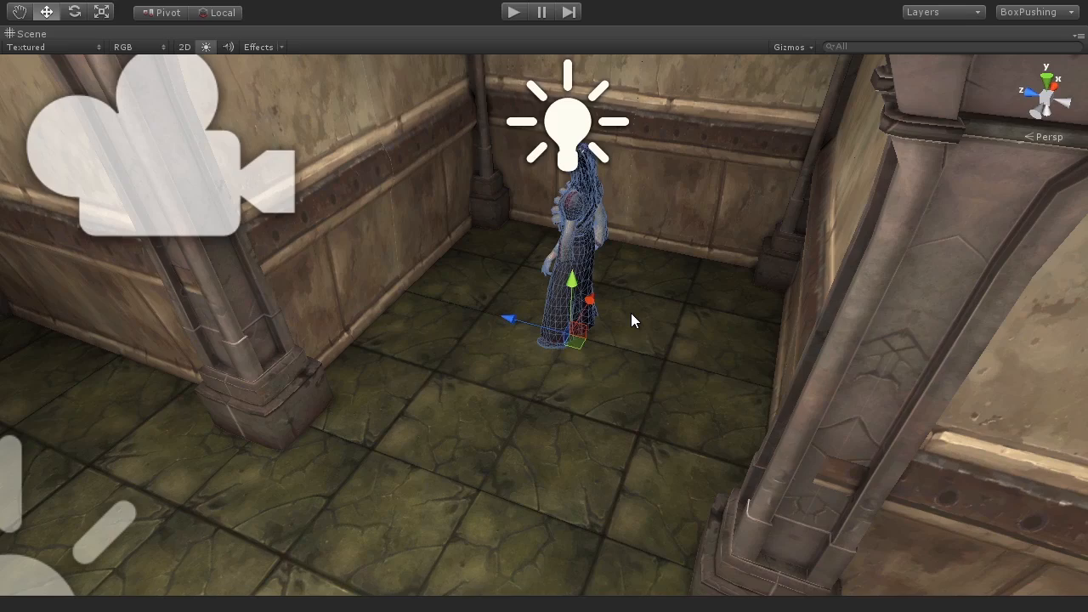
pyautogui.scroll(-6, 605, 306)
pyautogui.keyDown('alt'); pyautogui.moveTo(596, 309); pyautogui.dragTo(608, 402); pyautogui.keyUp('alt')
pyautogui.scroll(-2, 604, 397)
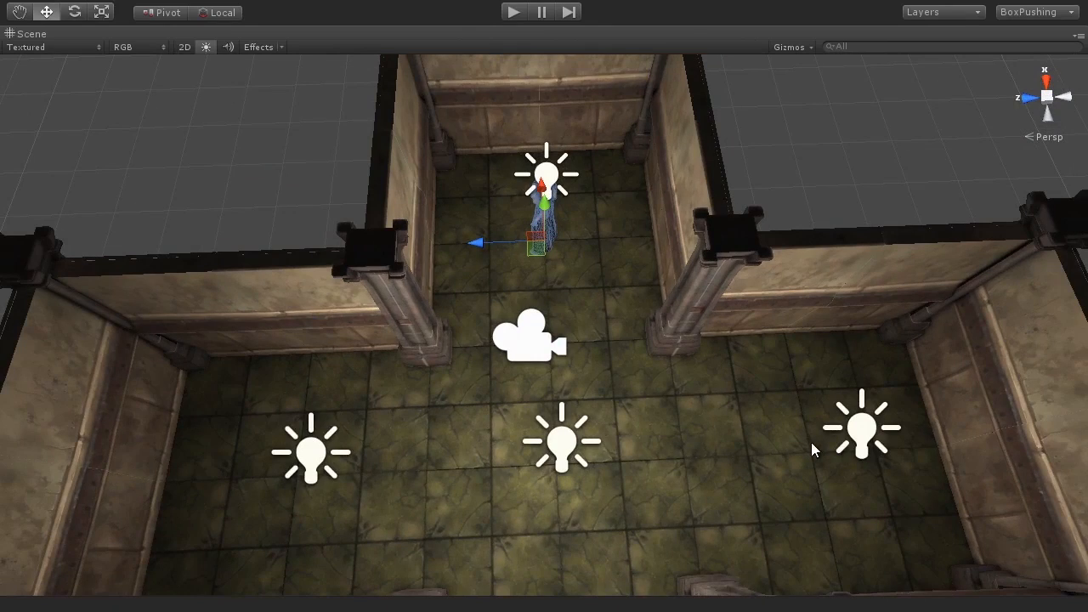
pyautogui.press('alt')
pyautogui.keyDown('alt'); pyautogui.moveTo(685, 456); pyautogui.dragTo(734, 331); pyautogui.keyUp('alt')
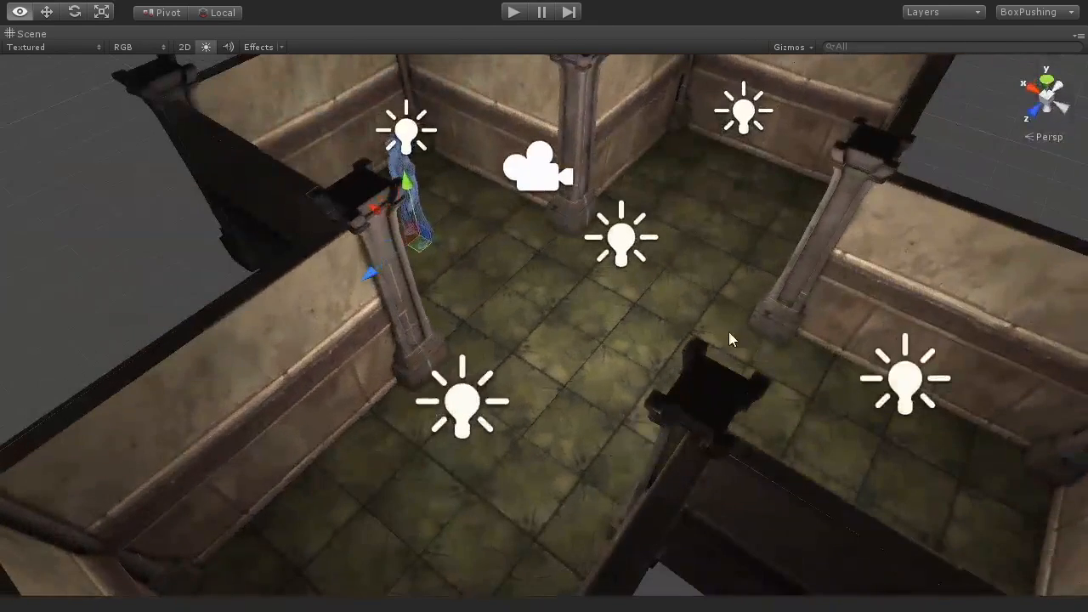
pyautogui.keyDown('alt'); pyautogui.moveTo(716, 328); pyautogui.dragTo(680, 415); pyautogui.keyUp('alt')
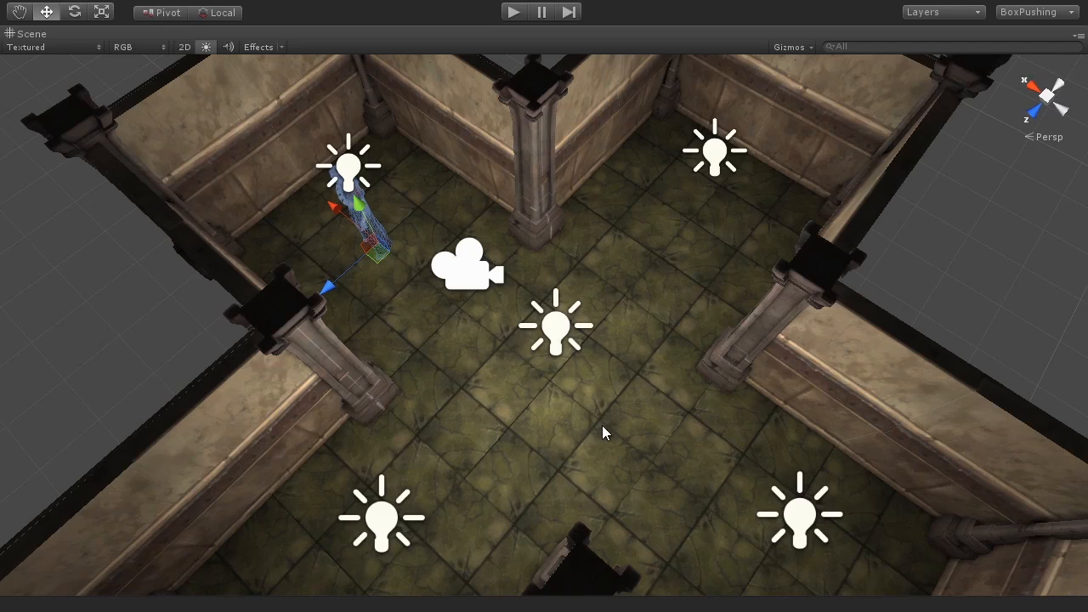
pyautogui.keyDown('alt'); pyautogui.moveTo(655, 417); pyautogui.dragTo(596, 344); pyautogui.keyUp('alt')
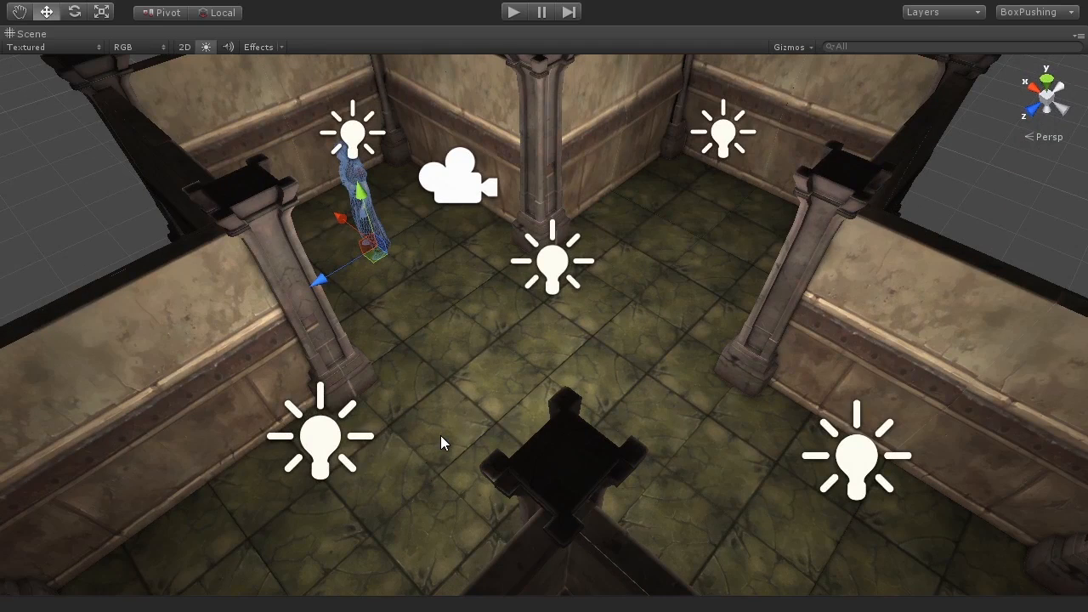
pyautogui.keyDown('alt'); pyautogui.moveTo(439, 318); pyautogui.dragTo(572, 415, button='middle'); pyautogui.keyUp('alt')
pyautogui.scroll(6, 572, 414)
pyautogui.keyDown('alt'); pyautogui.moveTo(547, 412); pyautogui.dragTo(538, 373); pyautogui.keyUp('alt')
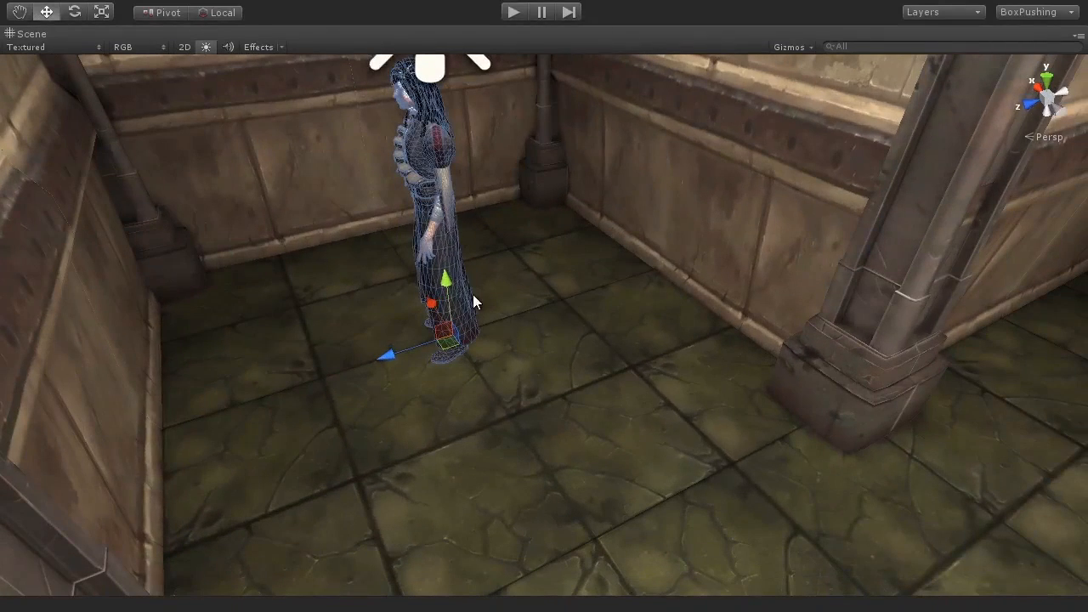
# Step: Inspect the character's local forward axis with the rotate and move gizmos, undoing the trial move
pyautogui.press('e')
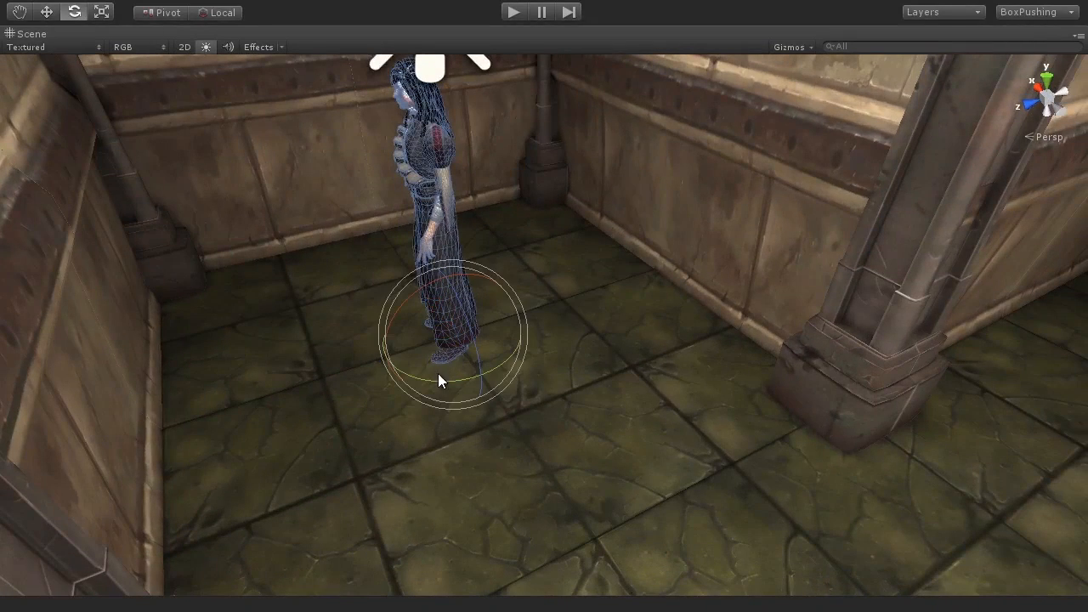
pyautogui.moveTo(430, 380); pyautogui.dragTo(458, 358)
pyautogui.press('w')
pyautogui.keyDown('alt'); pyautogui.moveTo(512, 436); pyautogui.dragTo(218, 362); pyautogui.keyUp('alt')
pyautogui.hotkey('ctrl', 'z')
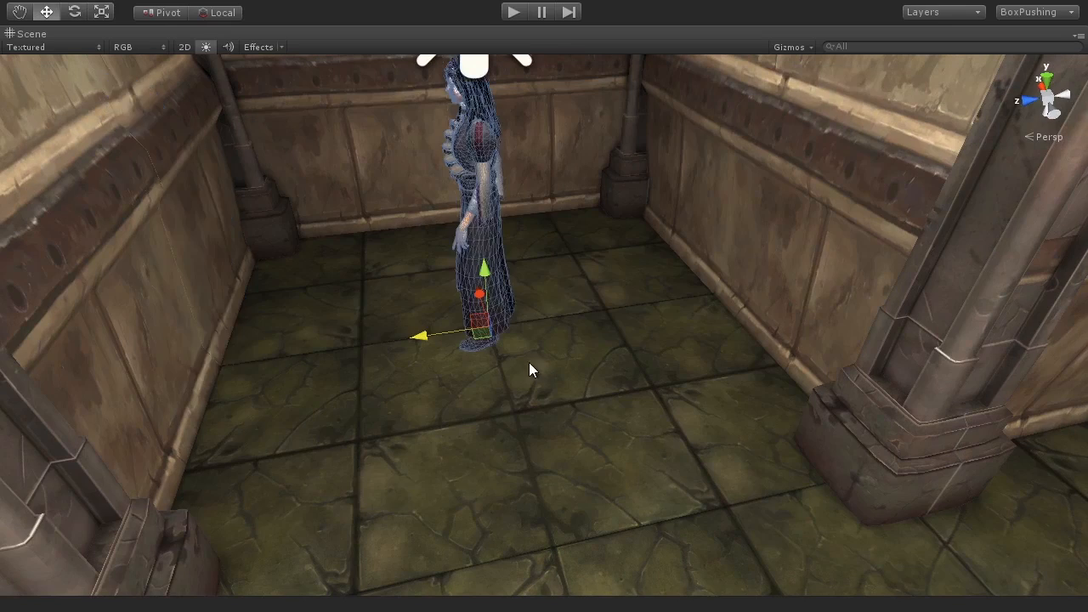
pyautogui.scroll(-5, 513, 357)
pyautogui.scroll(10, 513, 357)
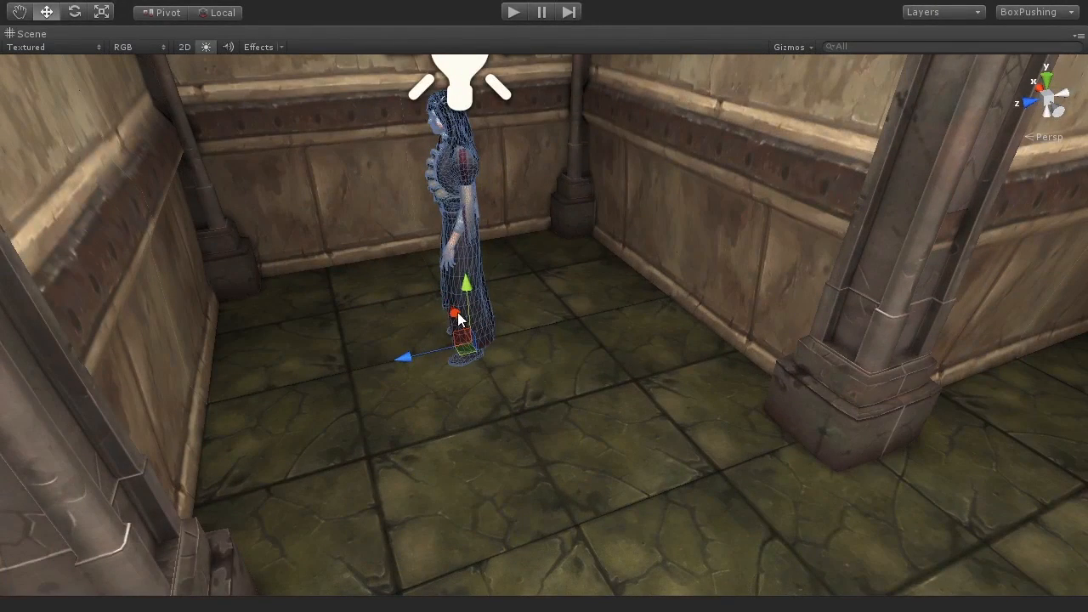
pyautogui.scroll(-6, 482, 297)
pyautogui.moveTo(541, 382)
pyautogui.keyDown('alt'); pyautogui.mouseDown()
pyautogui.moveTo(554, 363)
pyautogui.moveTo(512, 435)
pyautogui.moveTo(539, 392)
pyautogui.mouseUp(); pyautogui.keyUp('alt')
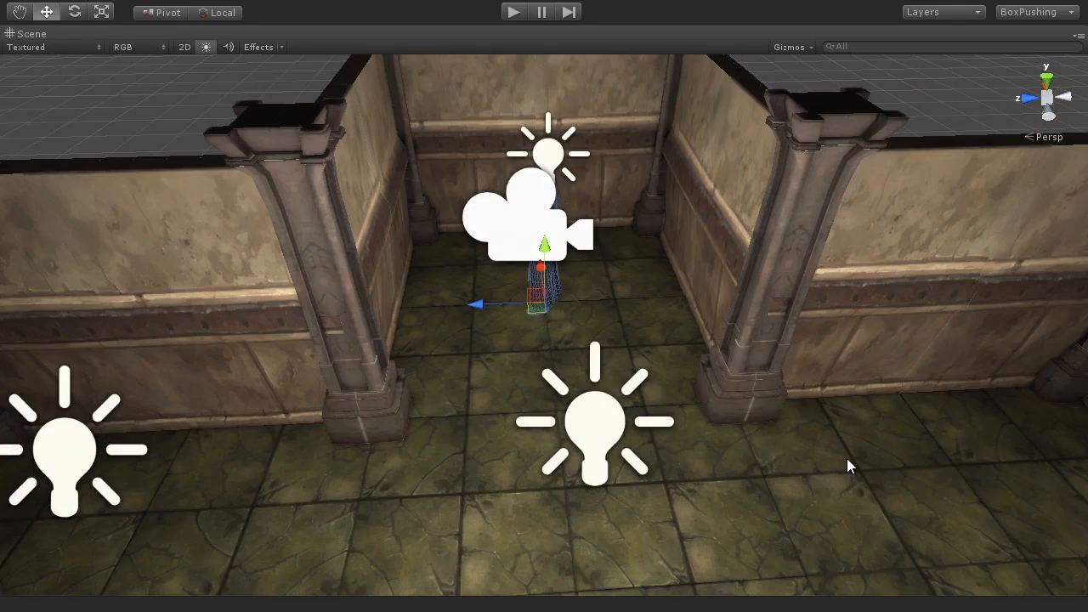
pyautogui.keyDown('alt'); pyautogui.moveTo(742, 464); pyautogui.dragTo(592, 297); pyautogui.keyUp('alt')
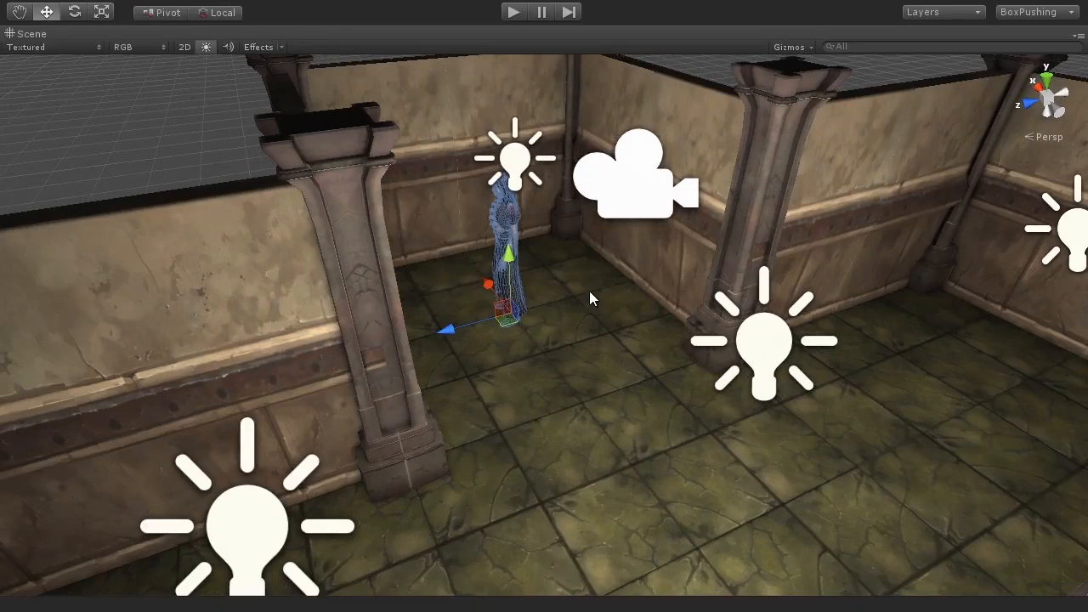
pyautogui.hotkey('shift', 'space')
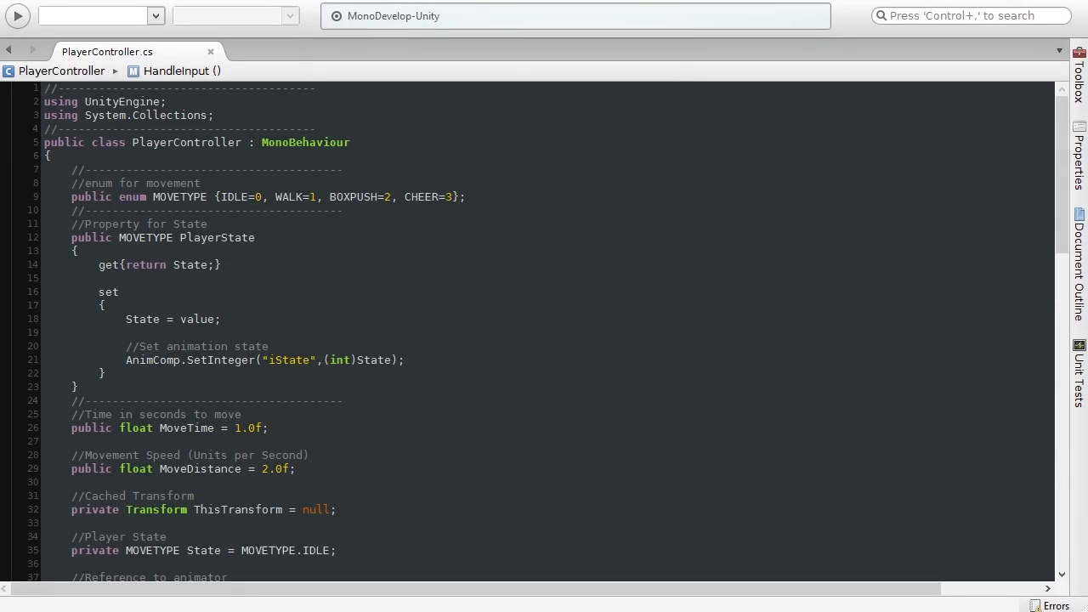
# Step: Examine the StartCoroutine(HandleInput()) call in Start and the HandleInput coroutine declaration
pyautogui.moveTo(1066, 239); pyautogui.dragTo(1067, 391)
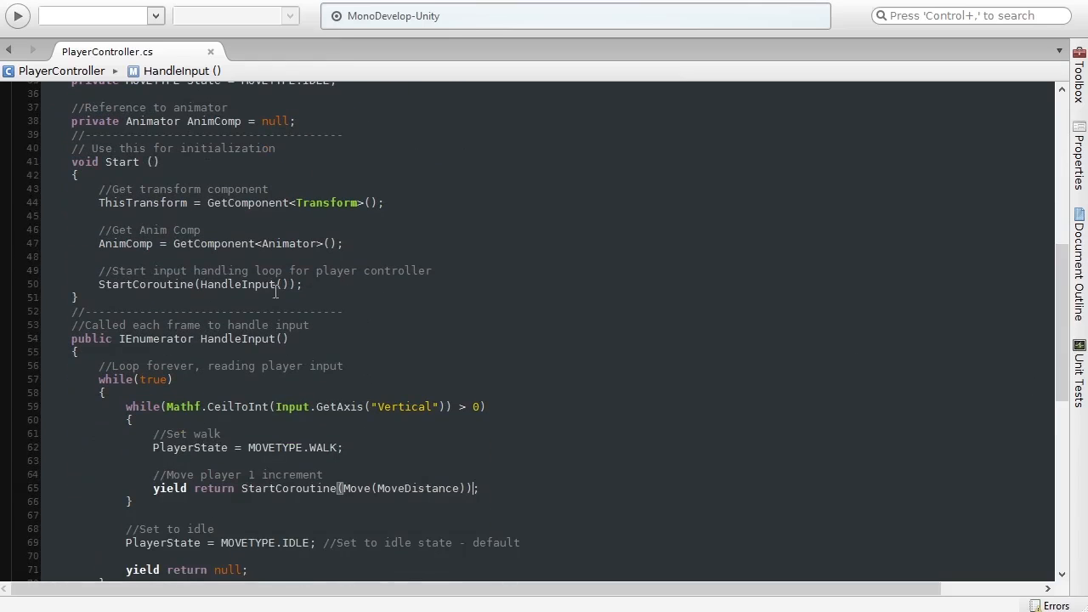
pyautogui.moveTo(100, 289); pyautogui.dragTo(312, 291)
pyautogui.moveTo(202, 290); pyautogui.dragTo(296, 290)
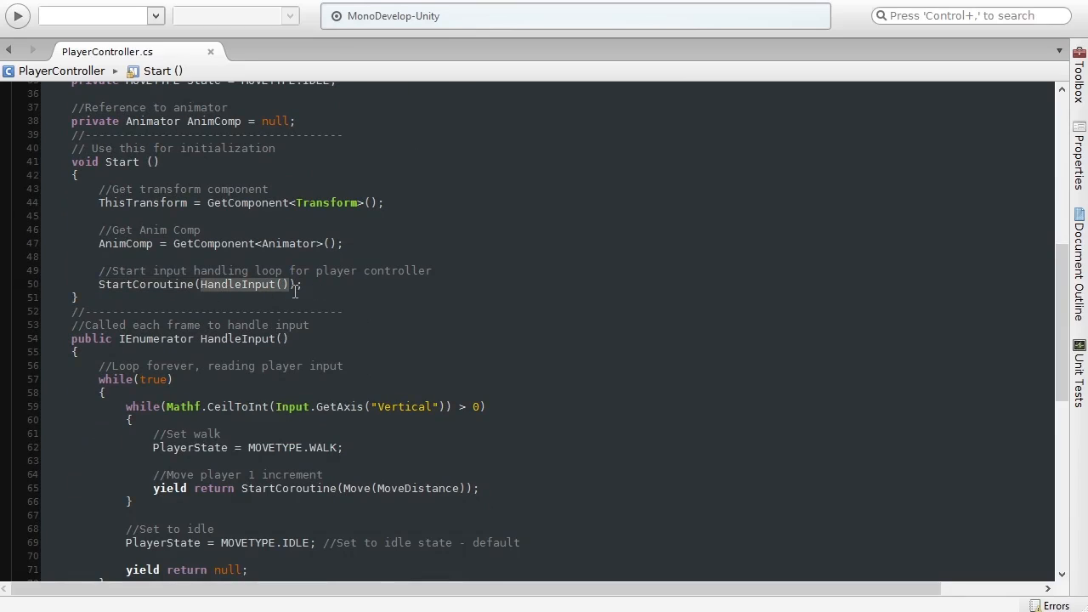
pyautogui.moveTo(72, 343); pyautogui.dragTo(297, 344)
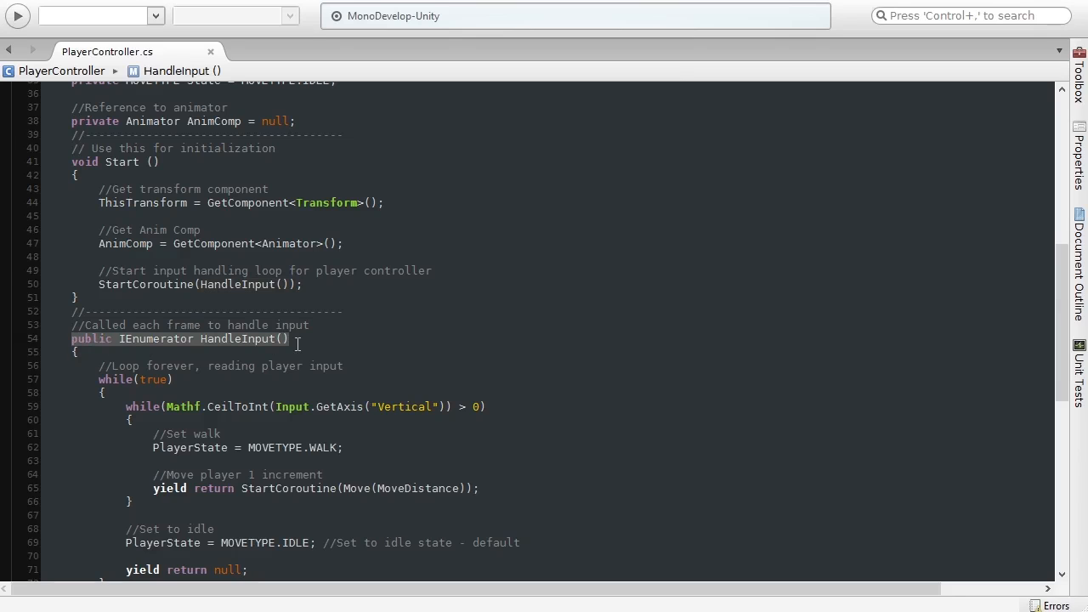
# Step: Examine the HandleInput loop: the Vertical axis while condition, the WALK state assignment and the Move(MoveDistance) coroutine call
pyautogui.moveTo(1062, 318); pyautogui.dragTo(1064, 354)
pyautogui.moveTo(99, 261); pyautogui.dragTo(193, 262)
pyautogui.click(194, 262)
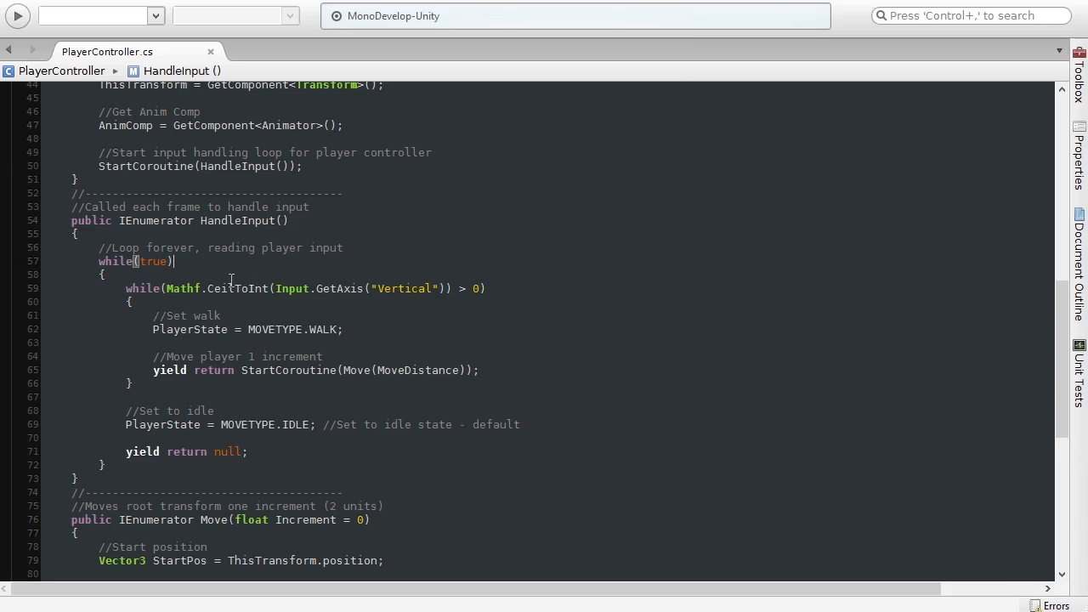
pyautogui.moveTo(126, 288); pyautogui.dragTo(501, 294)
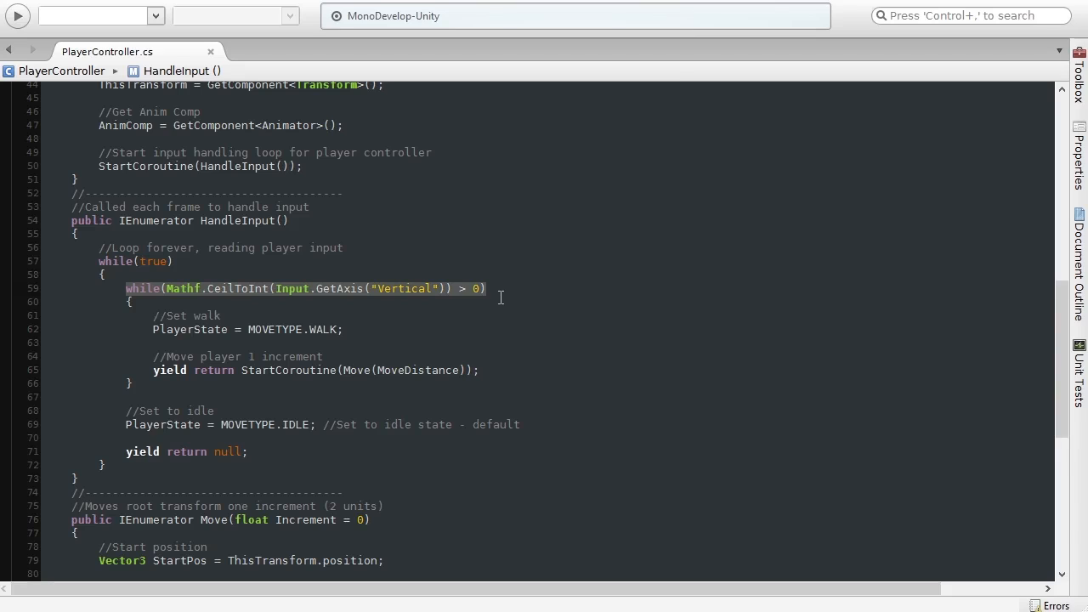
pyautogui.moveTo(343, 330); pyautogui.dragTo(151, 330)
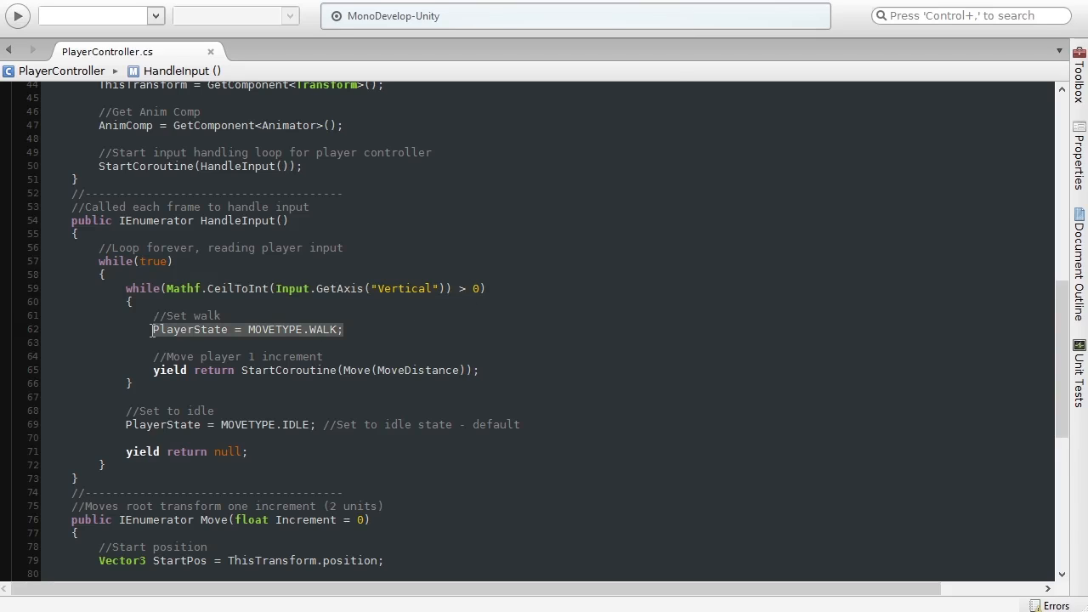
pyautogui.moveTo(153, 371); pyautogui.dragTo(496, 370)
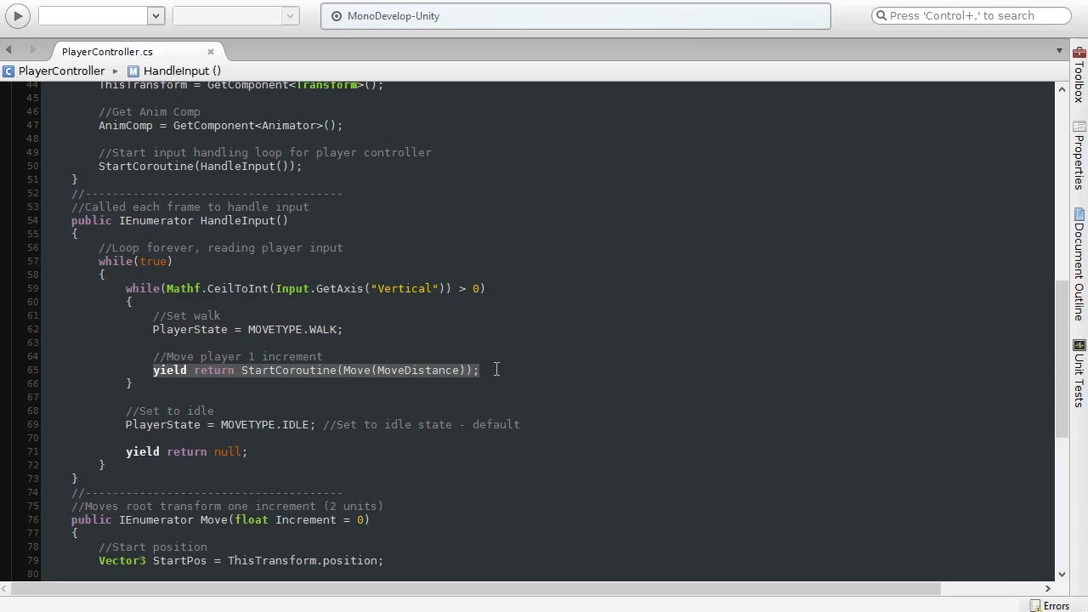
pyautogui.click(496, 369)
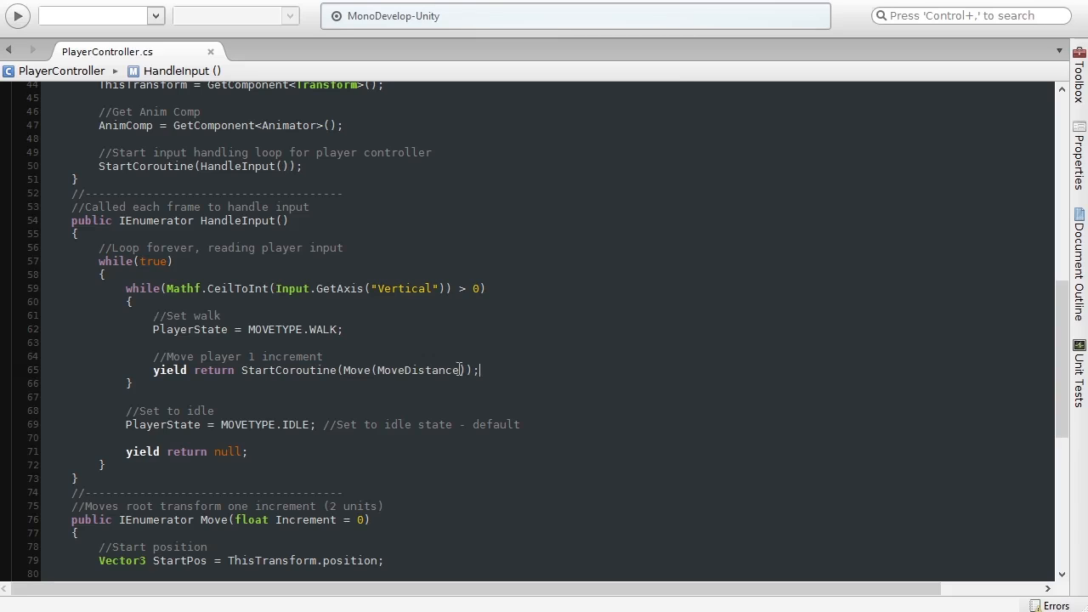
pyautogui.moveTo(377, 371); pyautogui.dragTo(459, 371)
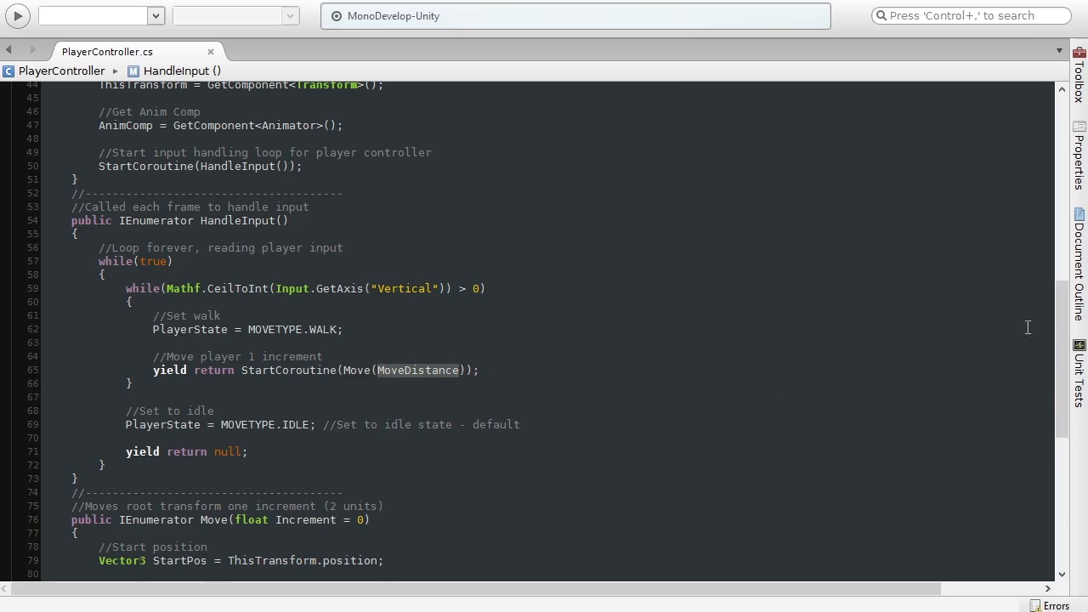
# Step: Examine the MoveTime and MoveDistance field declarations and their default values near the top of the script
pyautogui.scroll(12, 1037, 213)
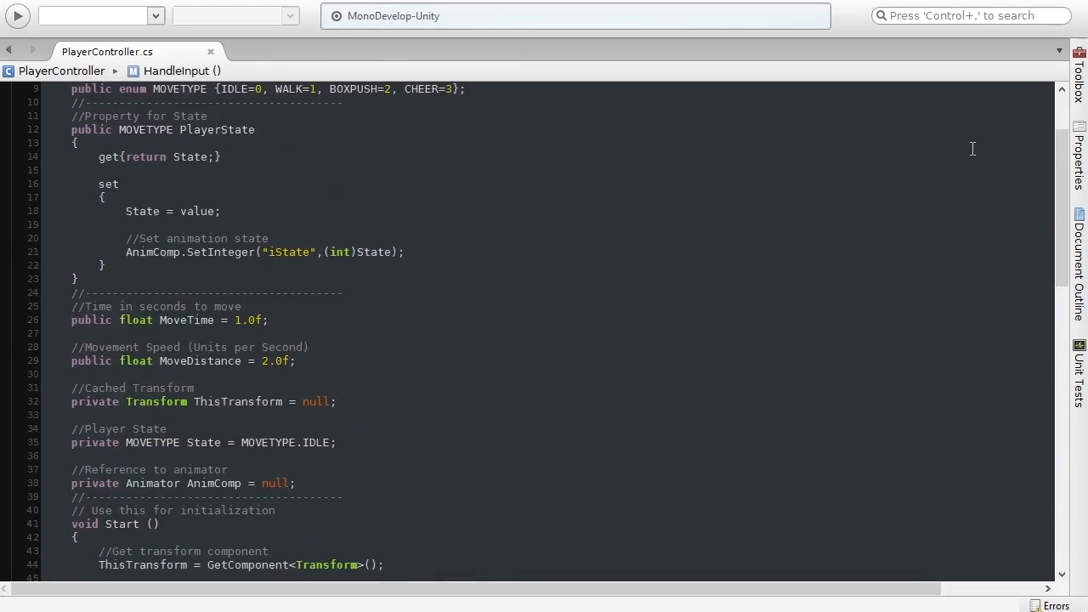
pyautogui.moveTo(160, 360); pyautogui.dragTo(290, 360)
pyautogui.click(303, 361)
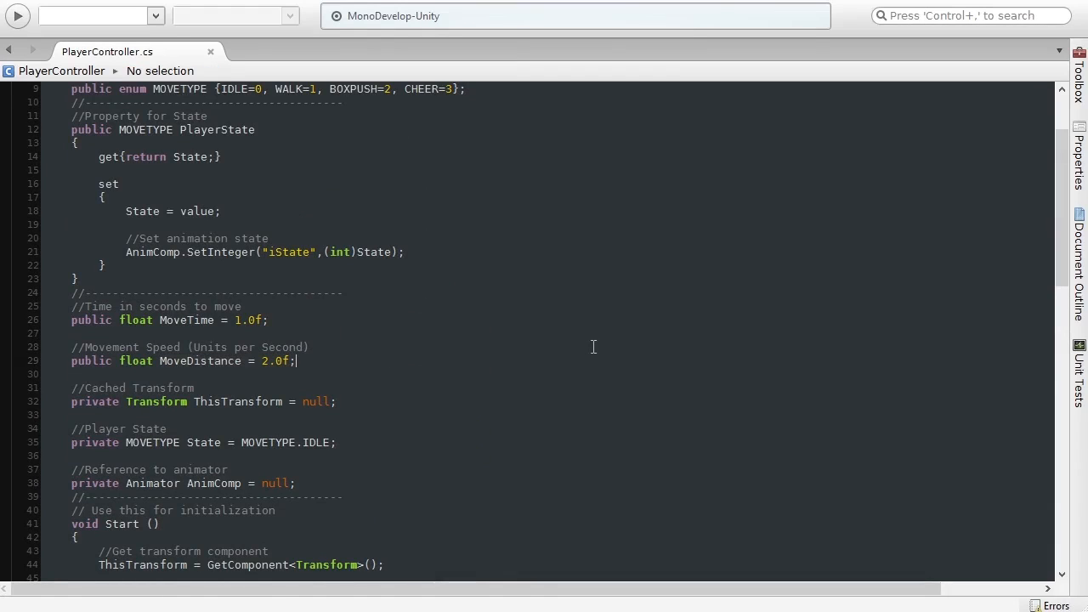
pyautogui.click(180, 319)
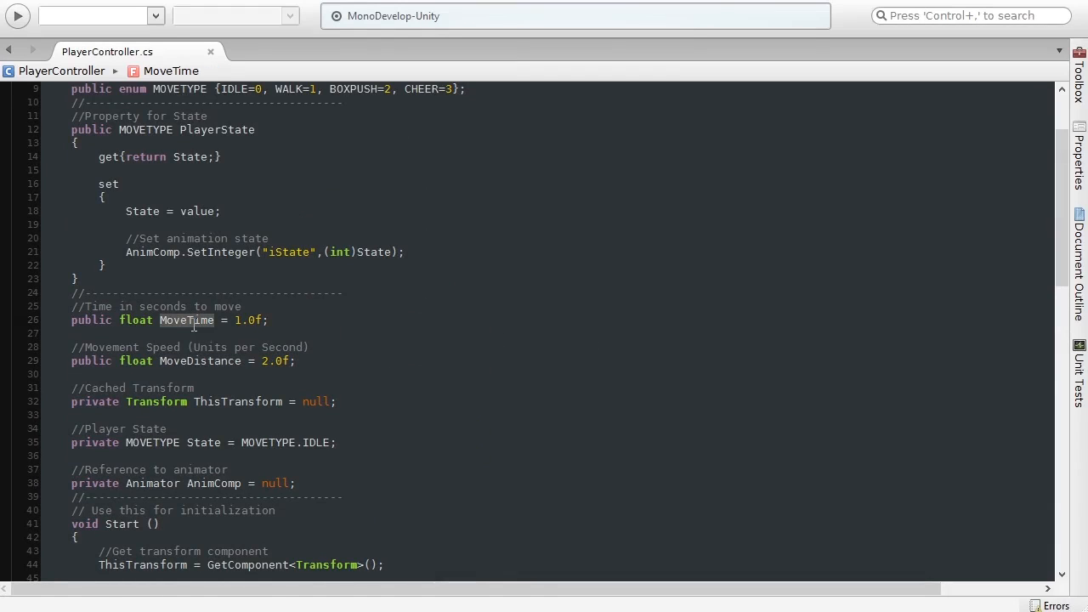
pyautogui.click(312, 358)
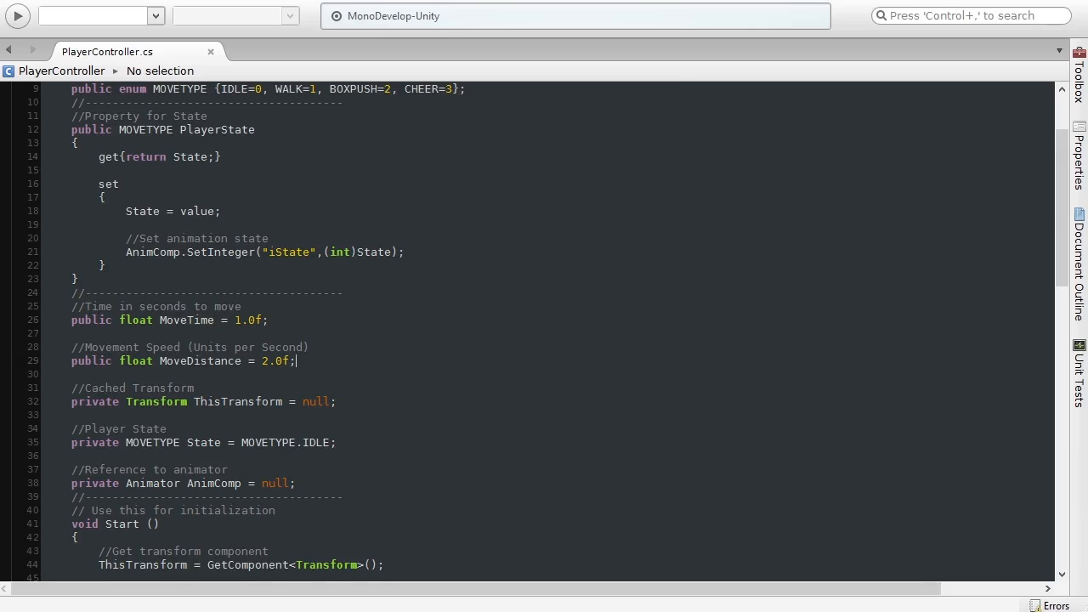
pyautogui.scroll(-1, 1045, 289)
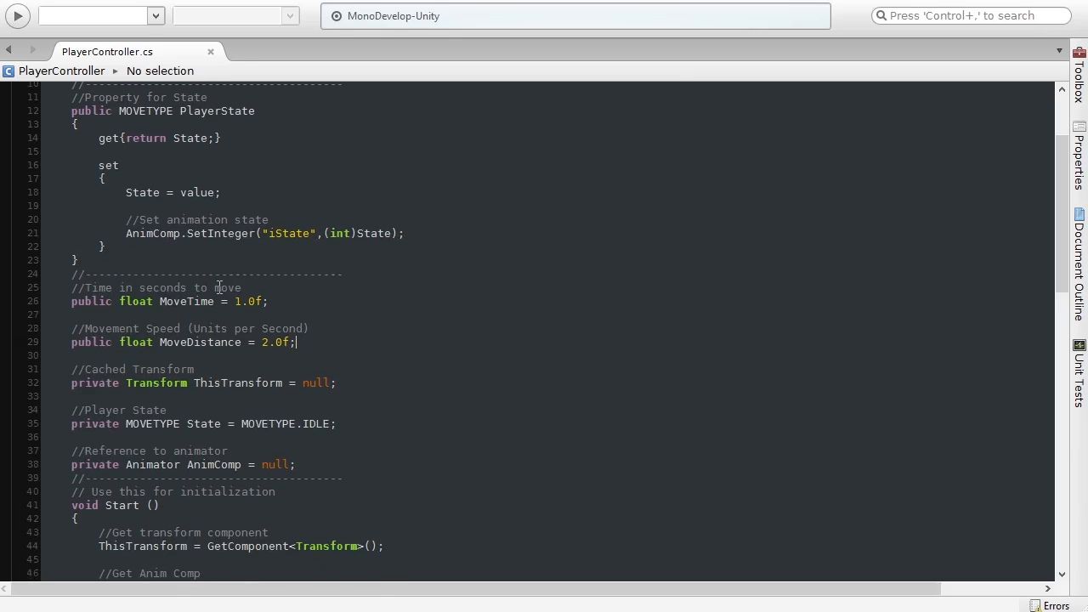
pyautogui.moveTo(231, 301); pyautogui.dragTo(263, 298)
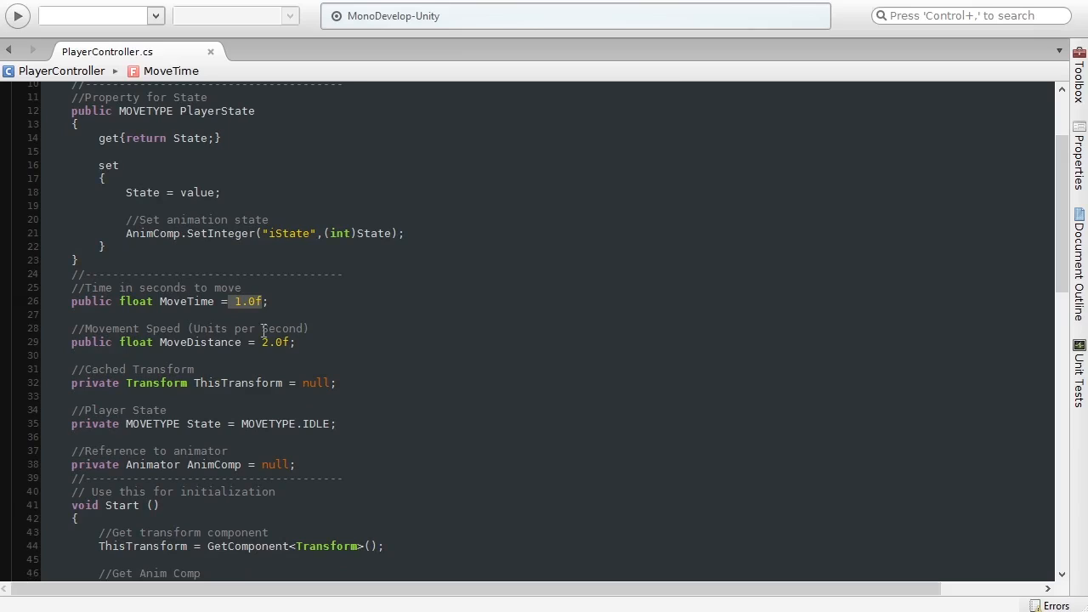
pyautogui.moveTo(162, 343); pyautogui.dragTo(244, 345)
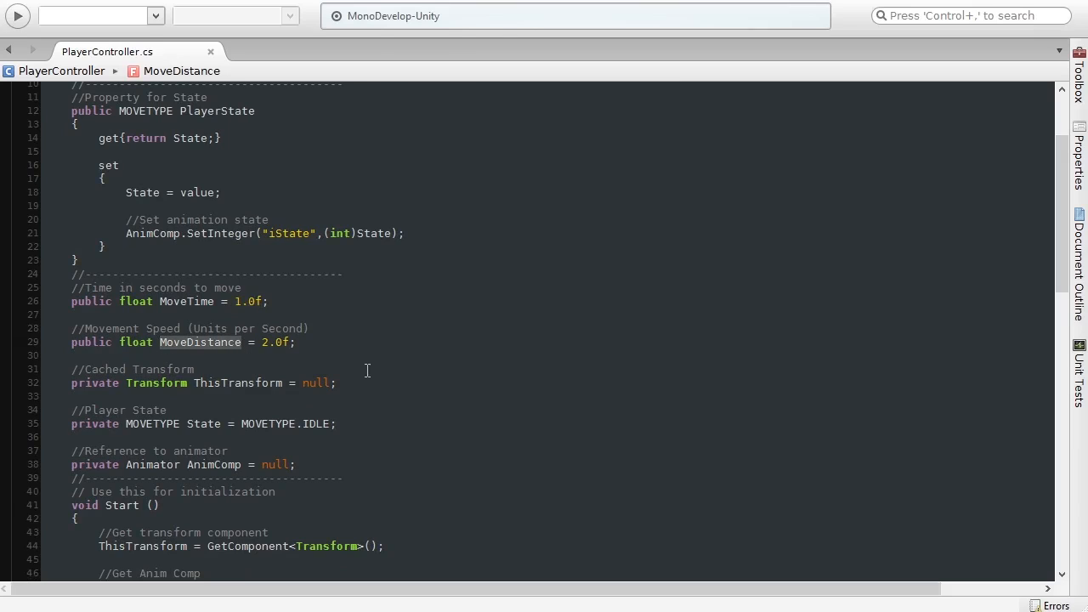
pyautogui.click(497, 367)
# Step: Examine the Move coroutine declaration and its Increment parameter, then revisit the Vertical input condition in HandleInput
pyautogui.moveTo(1062, 272); pyautogui.dragTo(1072, 421)
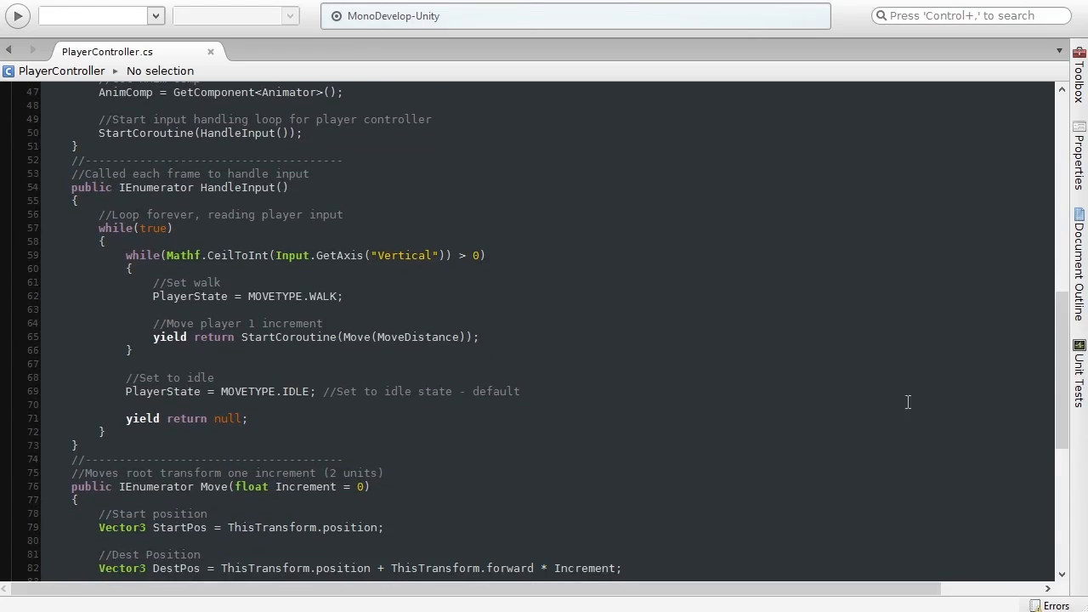
pyautogui.click(281, 188)
pyautogui.click(343, 343)
pyautogui.click(496, 345)
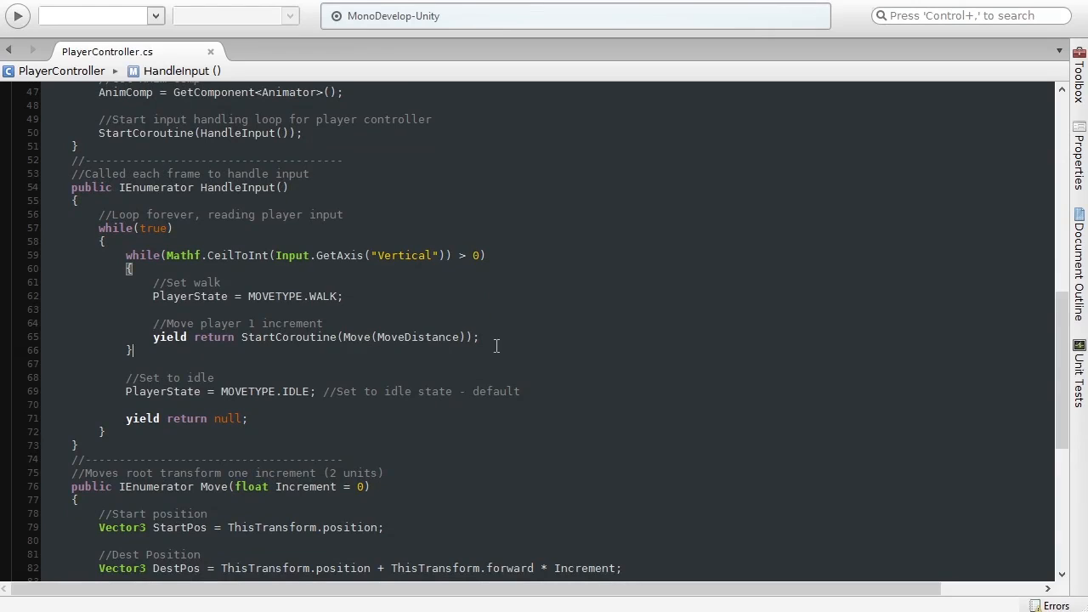
pyautogui.moveTo(1064, 364); pyautogui.dragTo(1064, 467)
pyautogui.moveTo(370, 131); pyautogui.dragTo(72, 130)
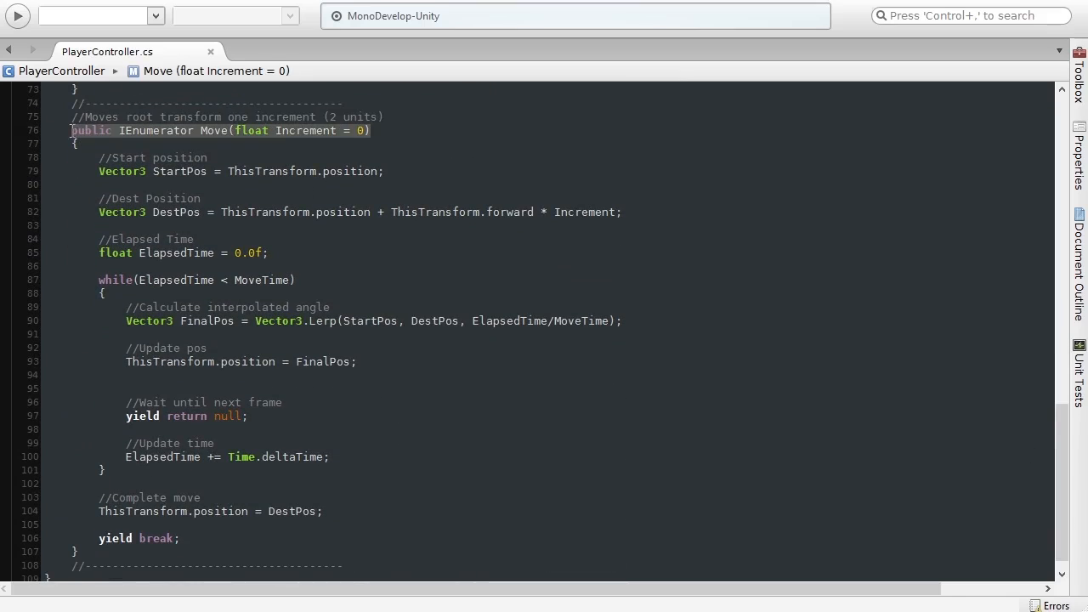
pyautogui.click(389, 130)
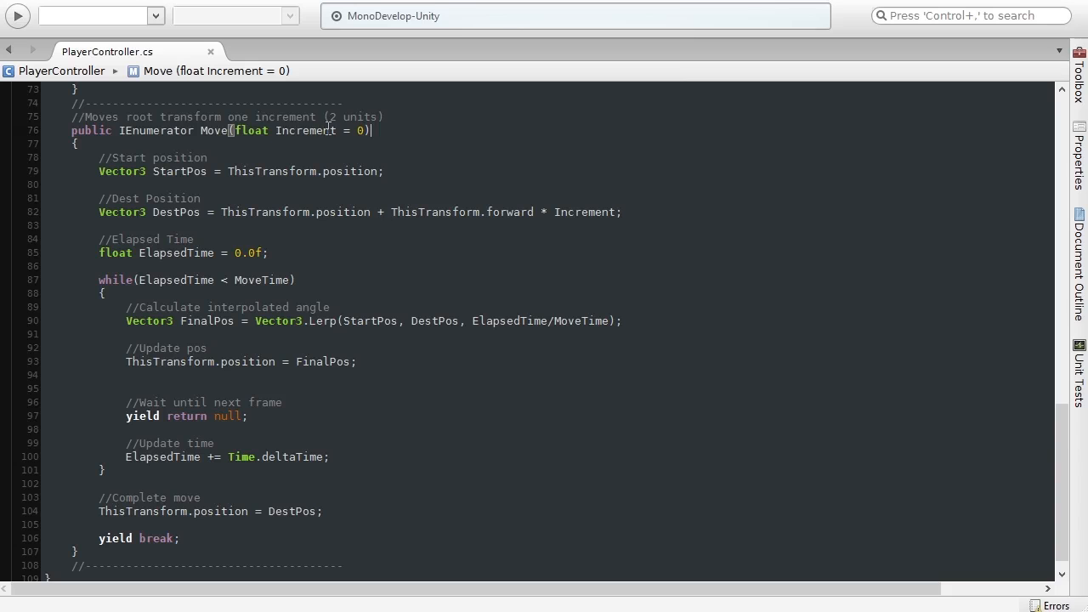
pyautogui.moveTo(1054, 469); pyautogui.dragTo(1035, 362)
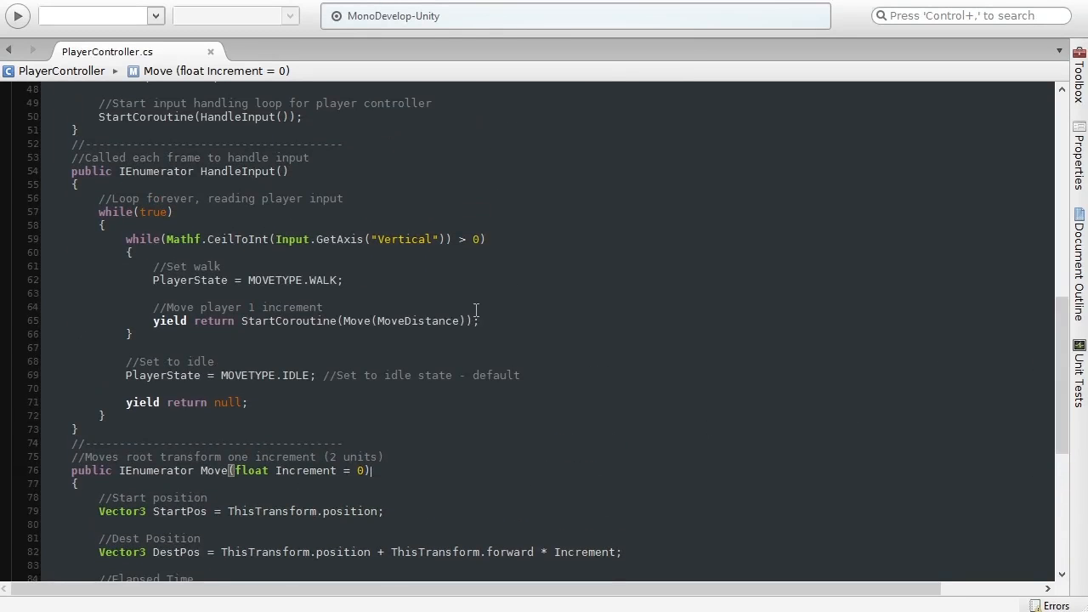
pyautogui.moveTo(122, 239); pyautogui.dragTo(503, 239)
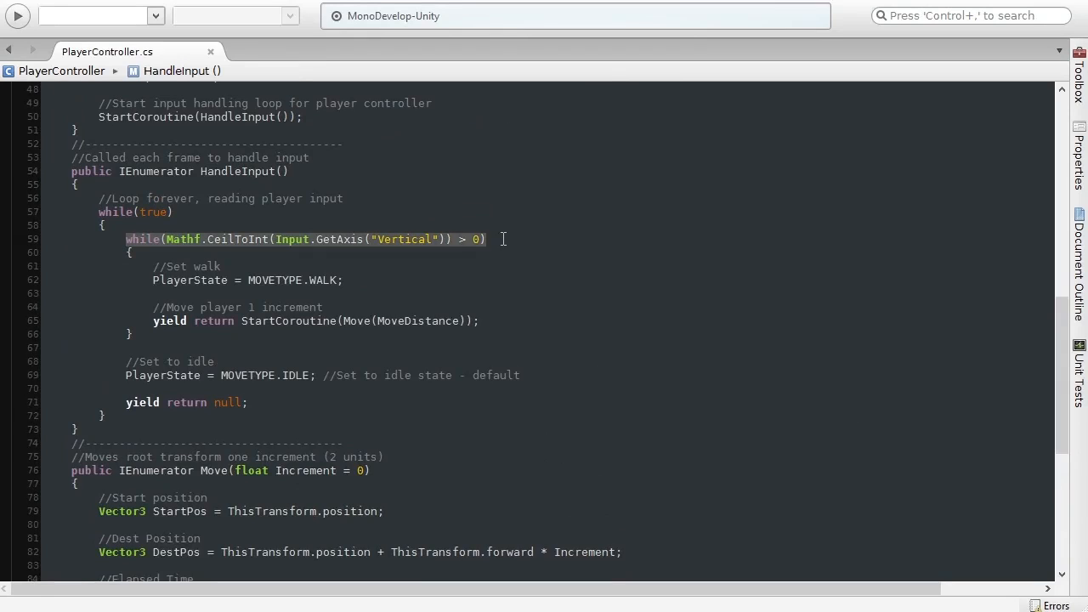
pyautogui.click(503, 239)
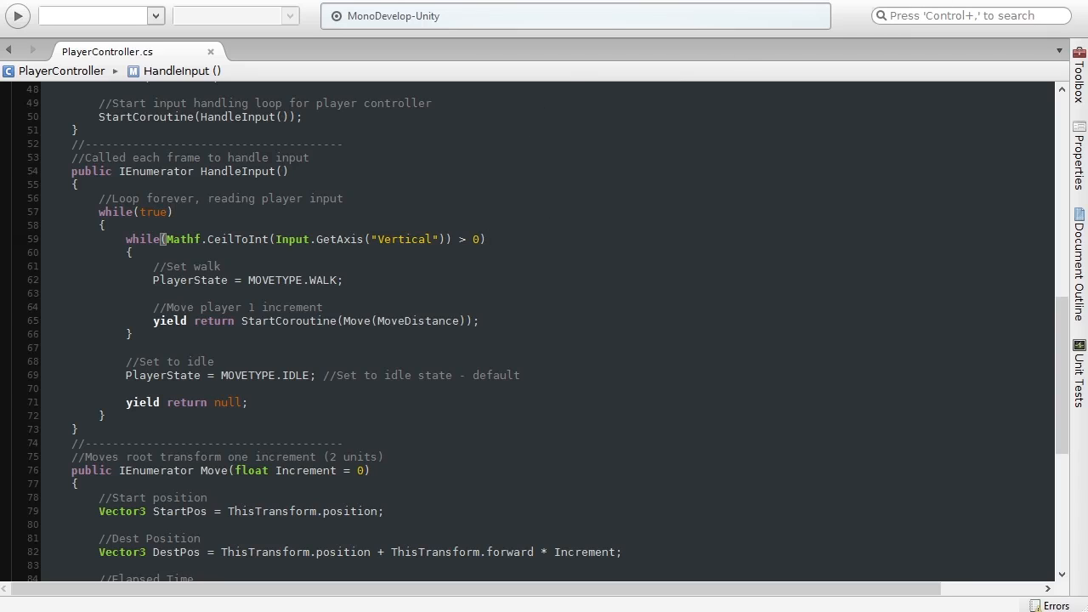
# Step: Select several floor tile meshes in the Scene view and orbit around them to examine the tile grid spacing
pyautogui.click(953, 1)
pyautogui.keyDown('alt'); pyautogui.moveTo(325, 260); pyautogui.dragTo(494, 350); pyautogui.keyUp('alt')
pyautogui.click(362, 272)
pyautogui.moveTo(362, 272)
pyautogui.keyDown('alt'); pyautogui.mouseDown()
pyautogui.moveTo(357, 308)
pyautogui.moveTo(383, 301)
pyautogui.moveTo(379, 281)
pyautogui.mouseUp(); pyautogui.keyUp('alt')
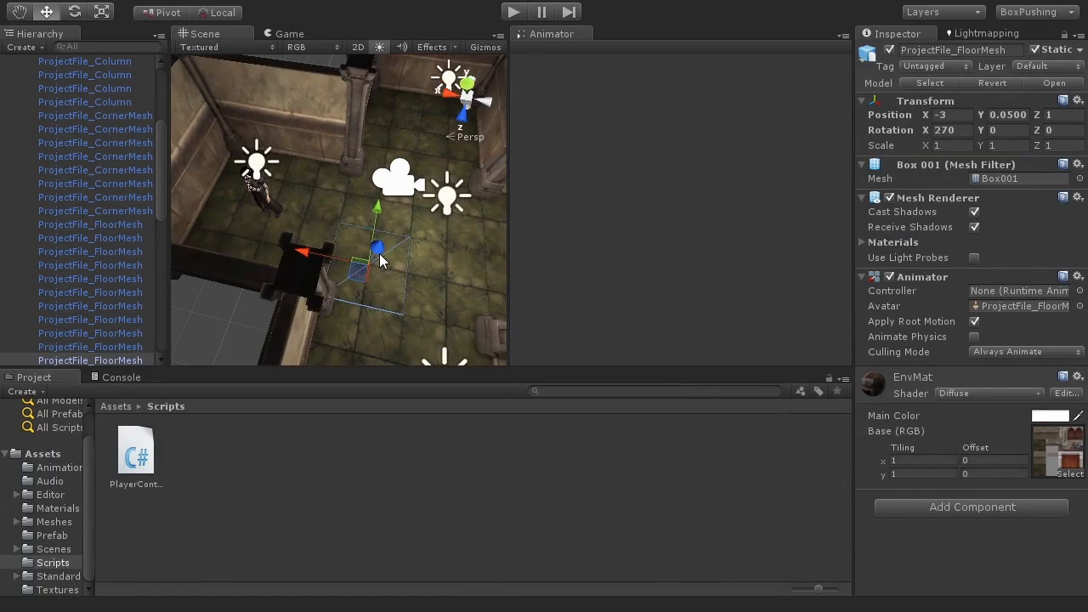
pyautogui.keyDown('alt'); pyautogui.moveTo(306, 273); pyautogui.dragTo(334, 242); pyautogui.keyUp('alt')
pyautogui.click(344, 244)
pyautogui.keyDown('alt'); pyautogui.moveTo(356, 282); pyautogui.dragTo(326, 247); pyautogui.keyUp('alt')
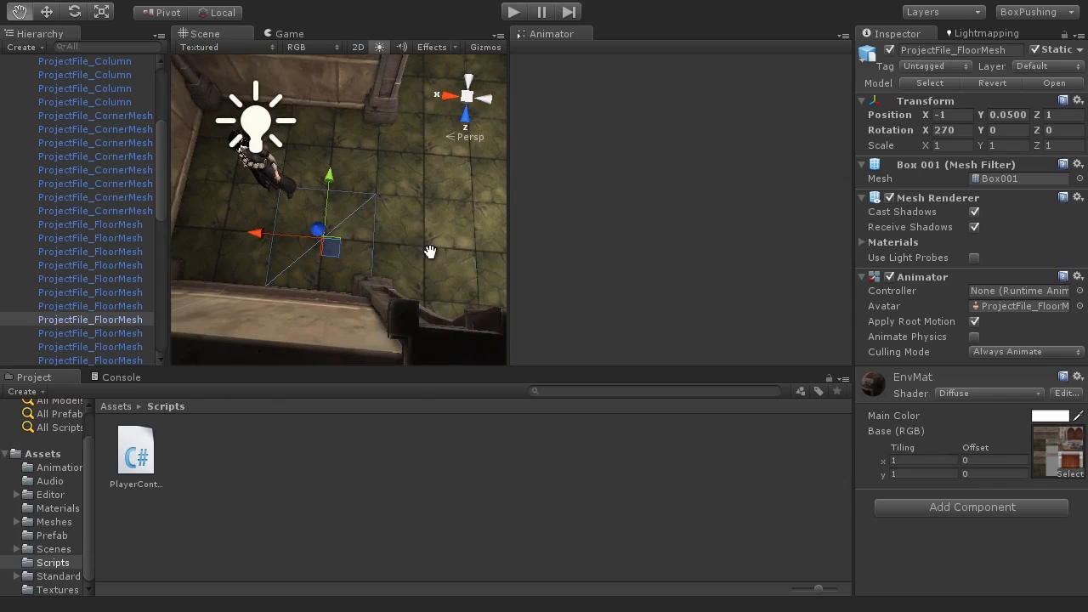
pyautogui.moveTo(432, 254); pyautogui.dragTo(376, 252, button='middle')
pyautogui.click(374, 255)
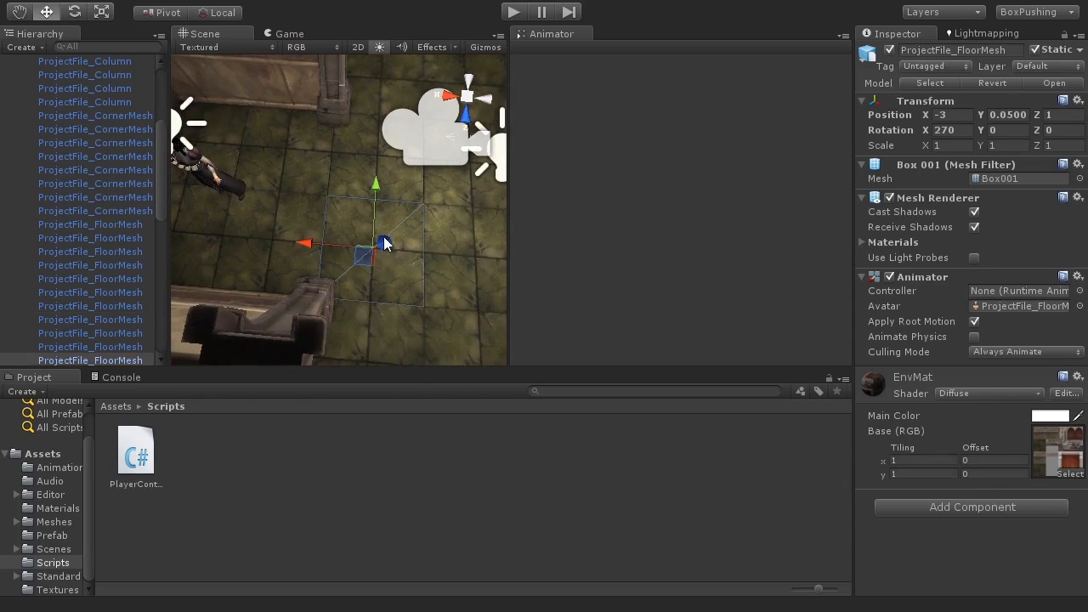
pyautogui.hotkey('shift', 'space')
pyautogui.moveTo(545, 384); pyautogui.dragTo(439, 341, button='middle')
pyautogui.scroll(-5, 476, 380)
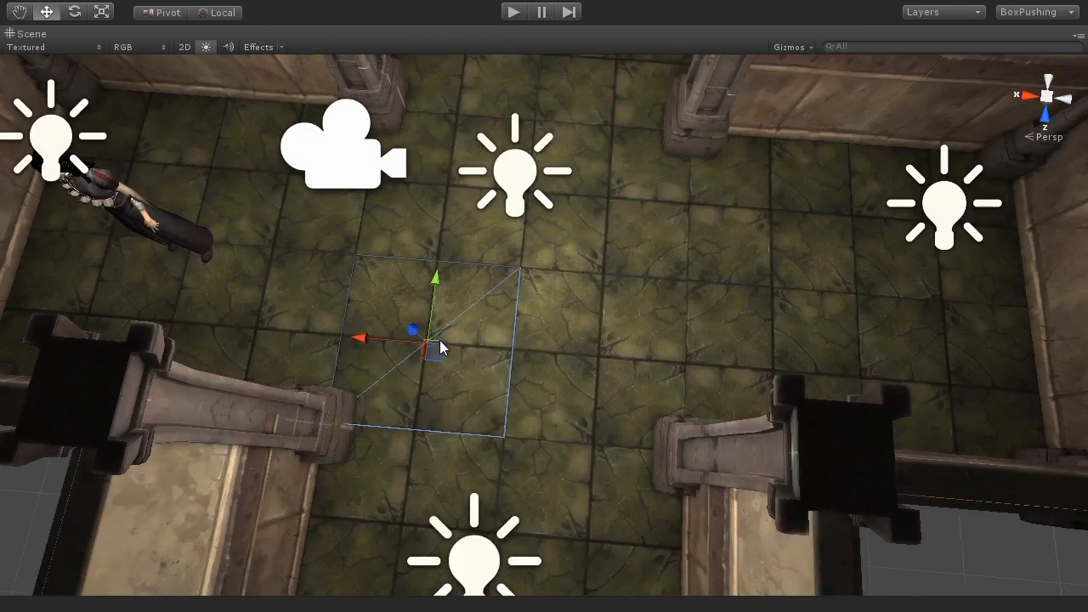
pyautogui.click(607, 364)
pyautogui.click(422, 339)
pyautogui.moveTo(402, 462); pyautogui.dragTo(480, 278, button='middle')
pyautogui.click(471, 421)
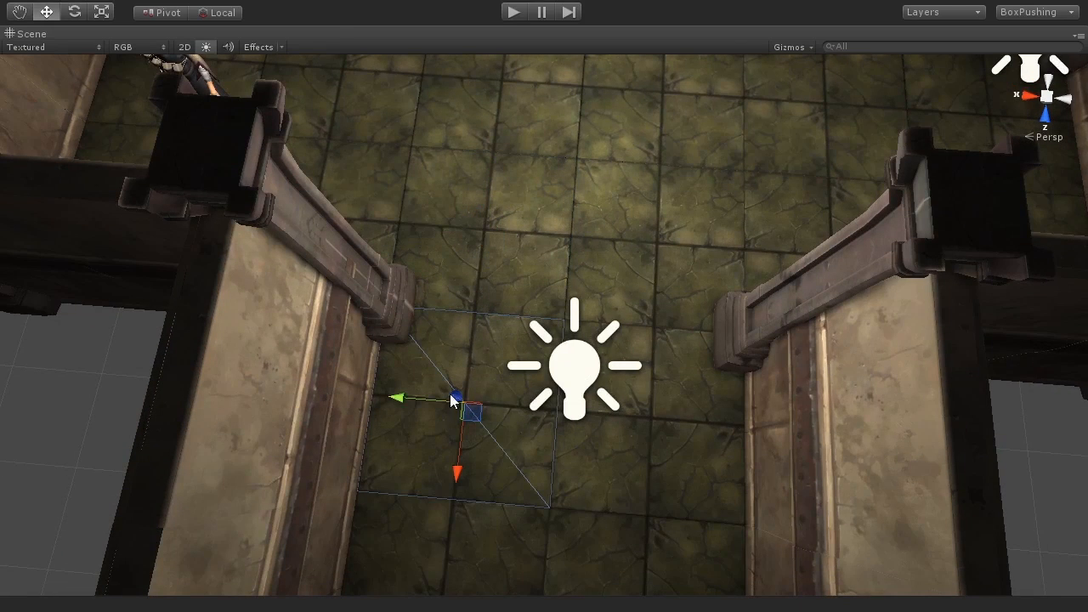
pyautogui.moveTo(490, 380); pyautogui.dragTo(493, 435, button='middle')
pyautogui.click(471, 310)
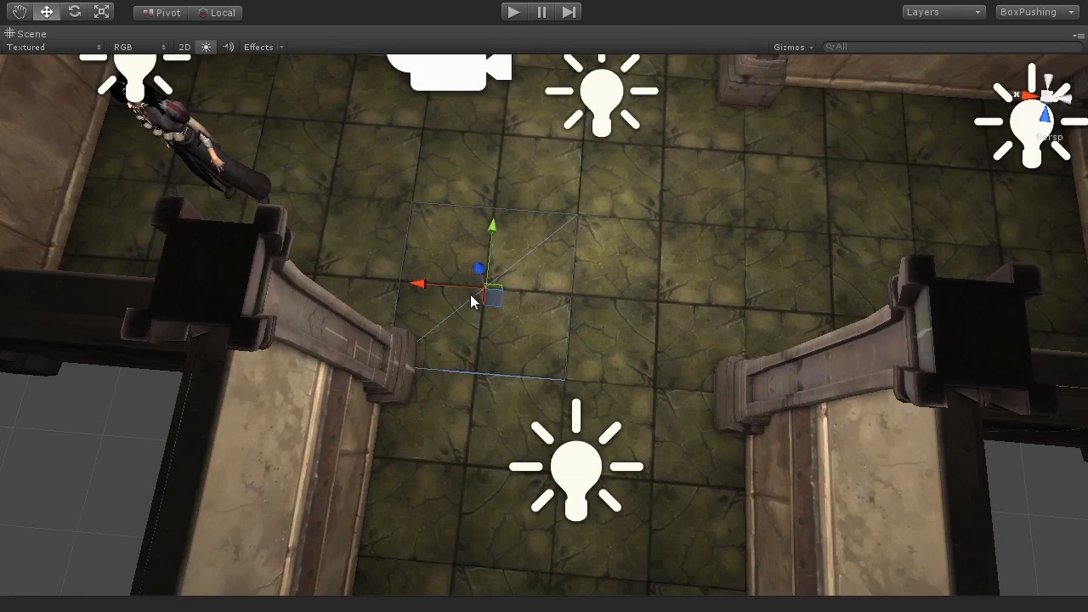
pyautogui.click(488, 152)
pyautogui.keyDown('alt'); pyautogui.moveTo(532, 359); pyautogui.dragTo(671, 381); pyautogui.keyUp('alt')
pyautogui.keyDown('alt'); pyautogui.moveTo(680, 311); pyautogui.dragTo(551, 224); pyautogui.keyUp('alt')
pyautogui.click(758, 337)
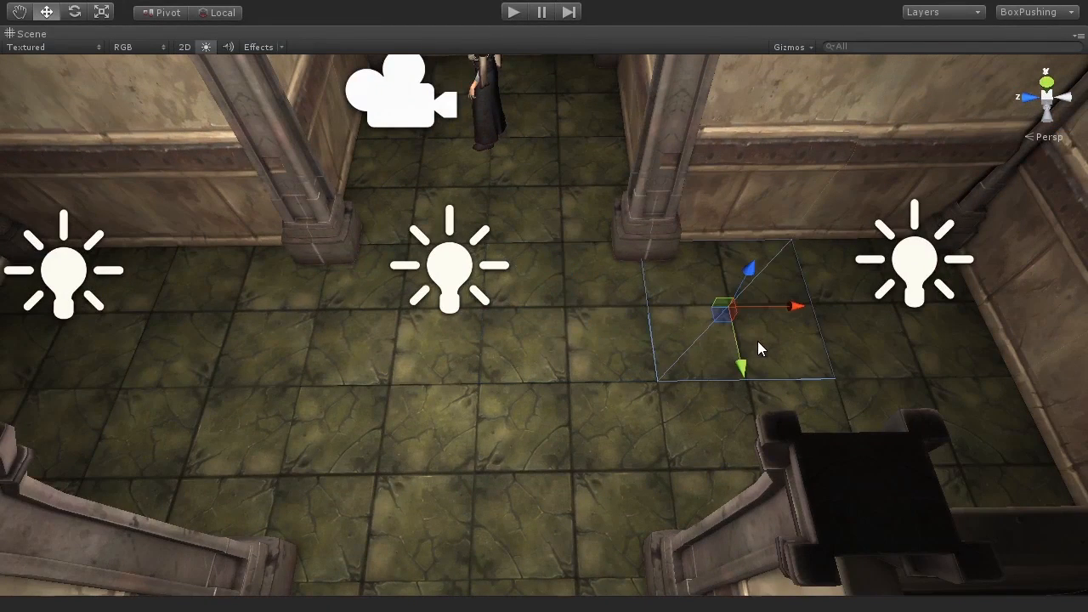
pyautogui.click(755, 430)
pyautogui.click(534, 423)
pyautogui.keyDown('alt'); pyautogui.moveTo(389, 413); pyautogui.dragTo(562, 361); pyautogui.keyUp('alt')
pyautogui.hotkey('shift', 'space')
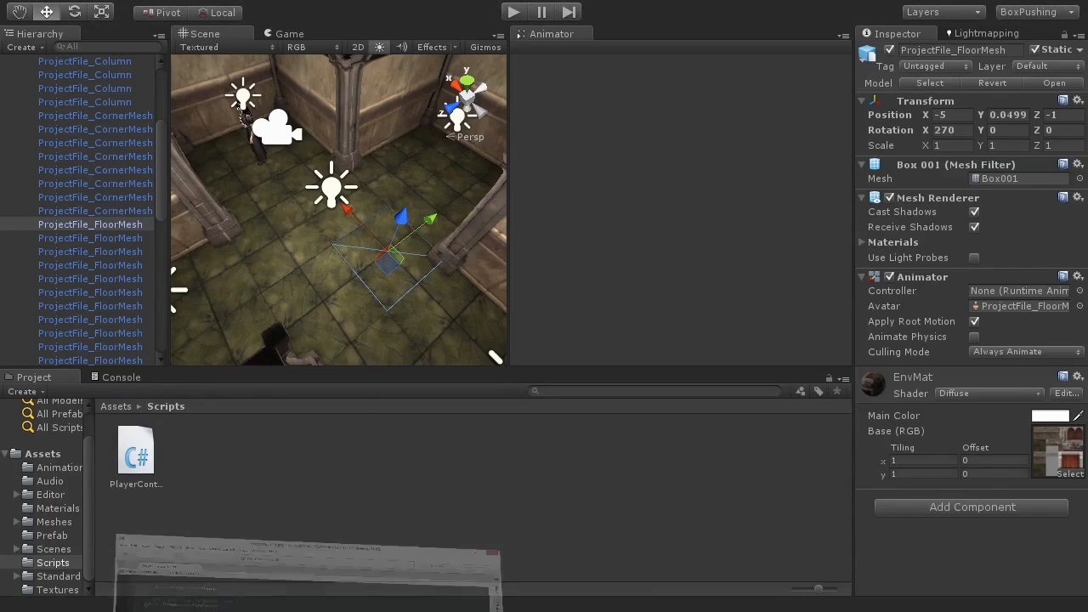
# Step: Examine the Move coroutine's destination calculation using ThisTransform.forward multiplied by Increment
pyautogui.click(348, 611)
pyautogui.click(317, 416)
pyautogui.scroll(-4, 255, 340)
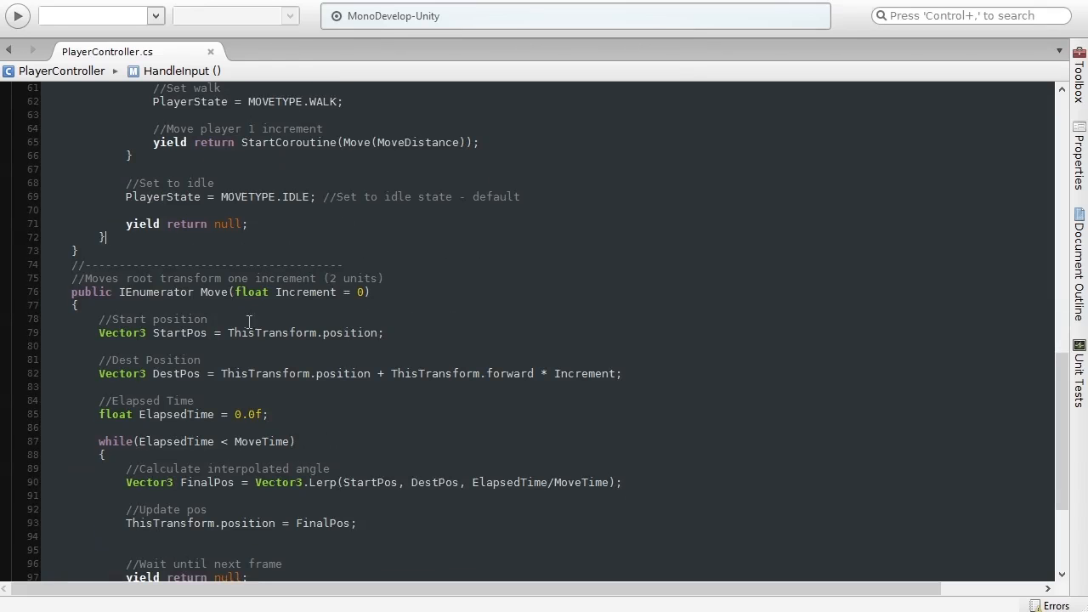
pyautogui.click(386, 295)
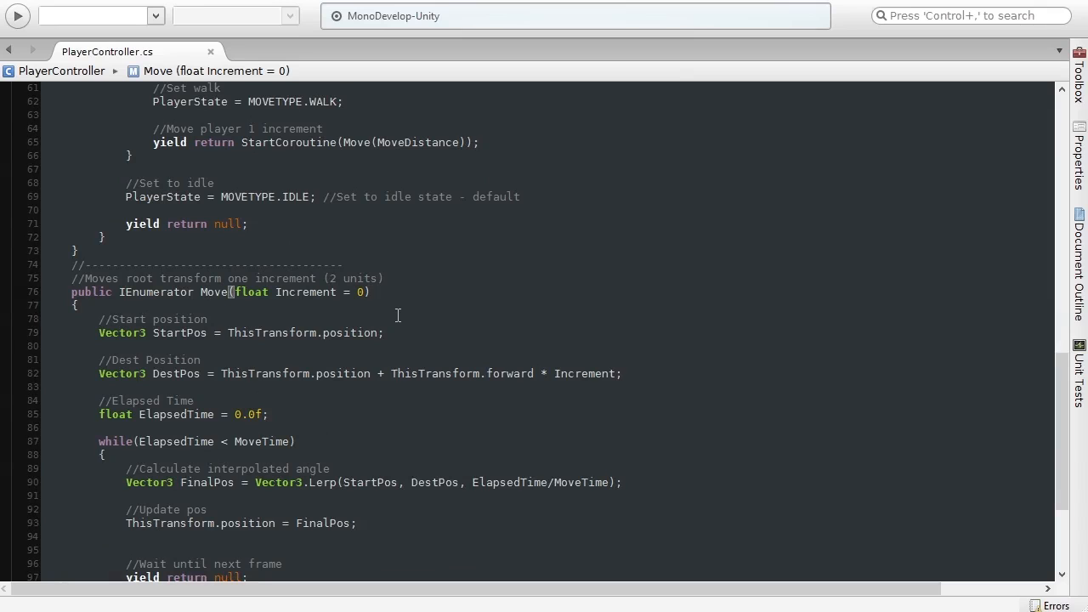
pyautogui.scroll(-2, 396, 316)
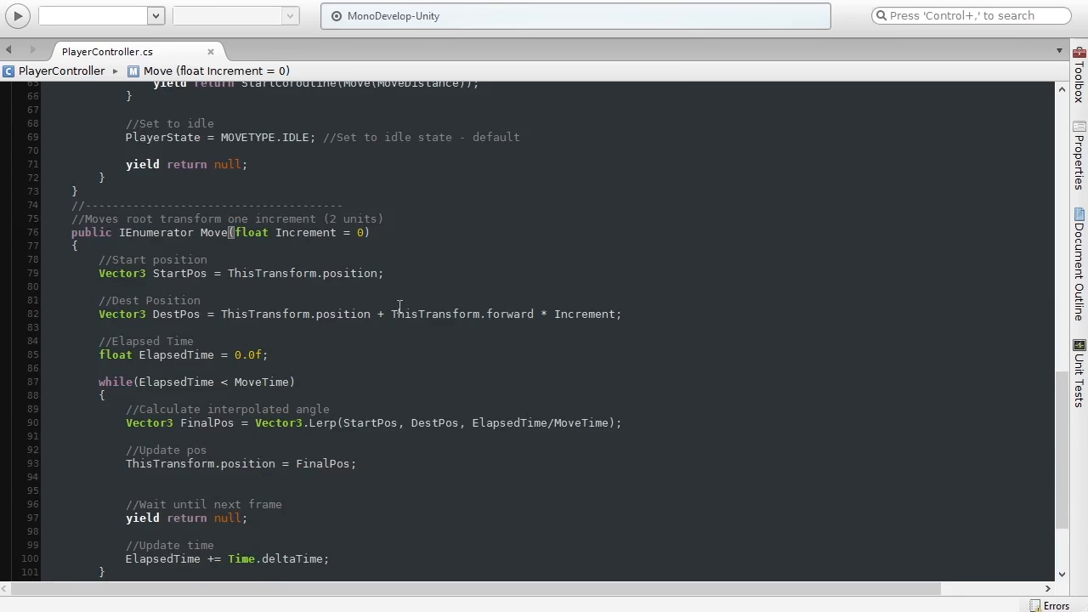
pyautogui.moveTo(389, 317); pyautogui.dragTo(537, 314)
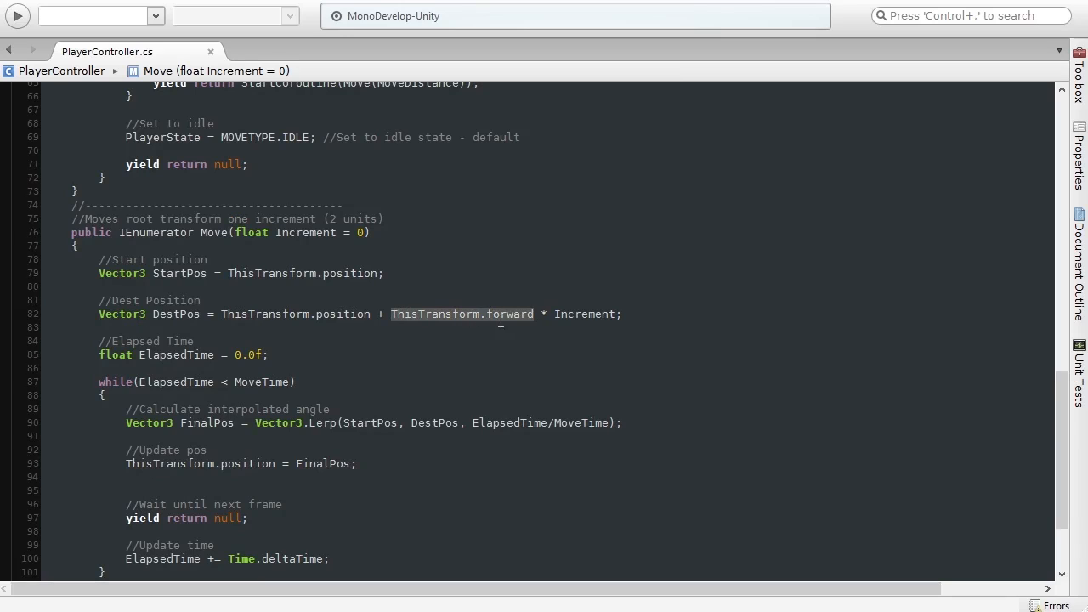
# Step: Select the character object and orbit the Scene view around it to examine its placement
pyautogui.click(687, 281)
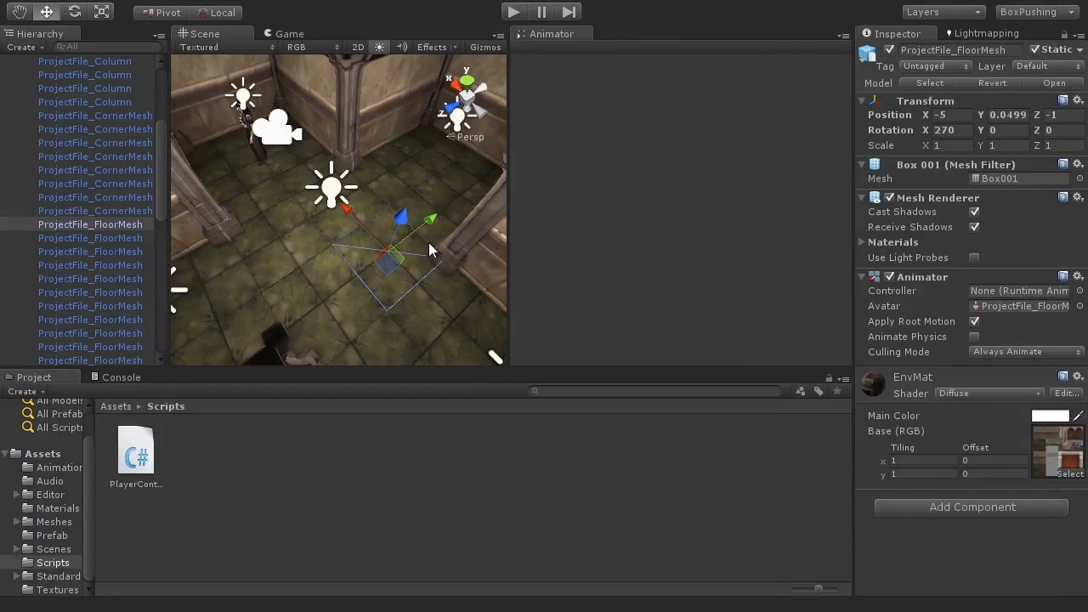
pyautogui.keyDown('alt'); pyautogui.moveTo(338, 231); pyautogui.dragTo(285, 236); pyautogui.keyUp('alt')
pyautogui.scroll(10, 139, 175)
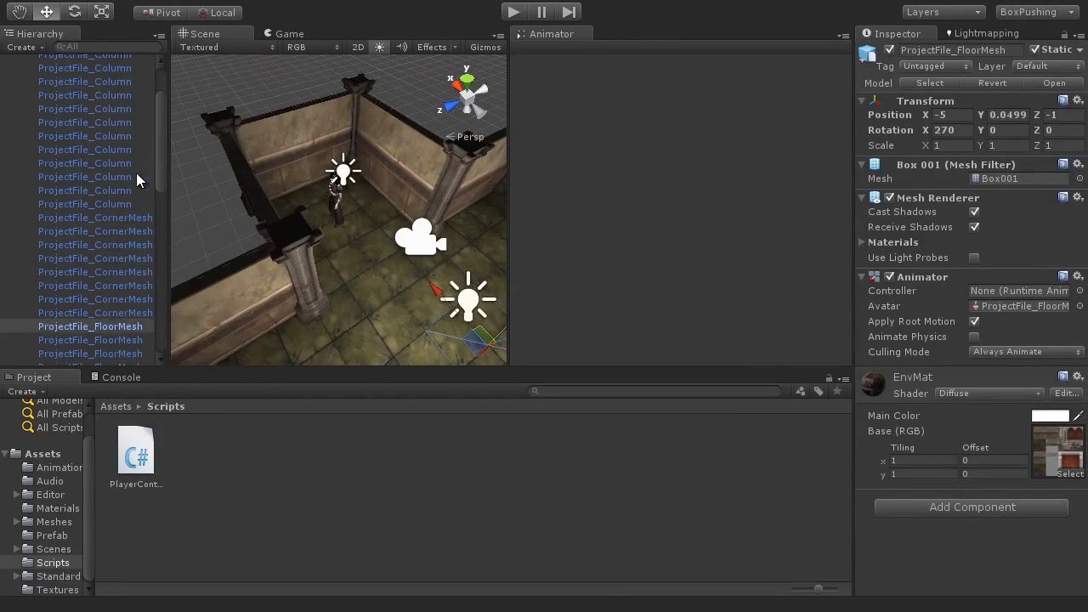
pyautogui.click(5, 89)
pyautogui.click(34, 75)
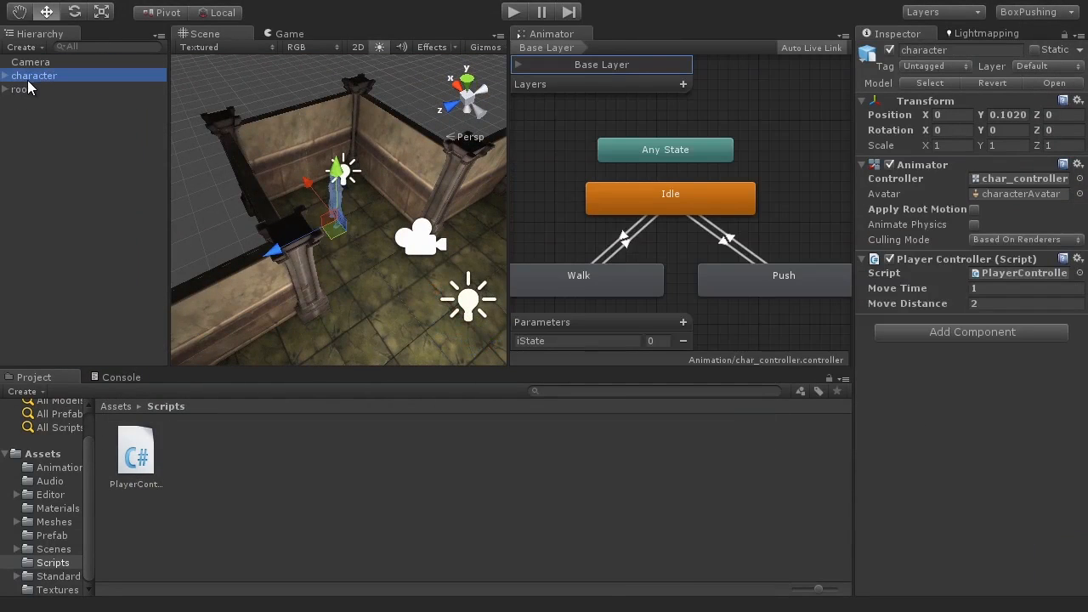
pyautogui.hotkey('shift', 'space')
pyautogui.keyDown('alt'); pyautogui.moveTo(561, 349); pyautogui.dragTo(638, 419); pyautogui.keyUp('alt')
pyautogui.scroll(6, 638, 419)
pyautogui.keyDown('alt'); pyautogui.moveTo(599, 377); pyautogui.dragTo(554, 280); pyautogui.keyUp('alt')
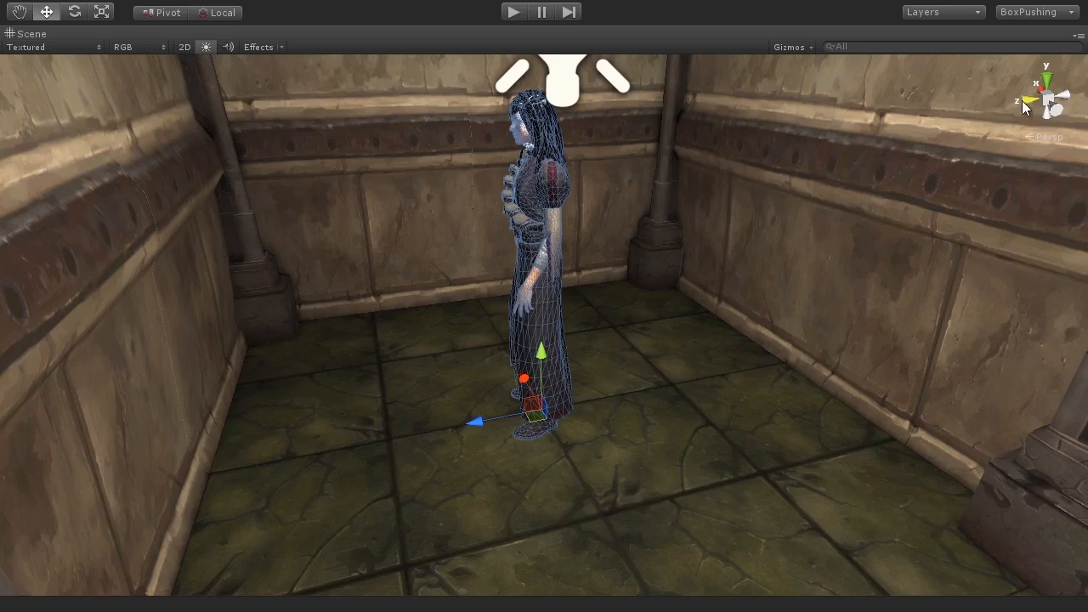
pyautogui.keyDown('alt'); pyautogui.moveTo(481, 394); pyautogui.dragTo(575, 411); pyautogui.keyUp('alt')
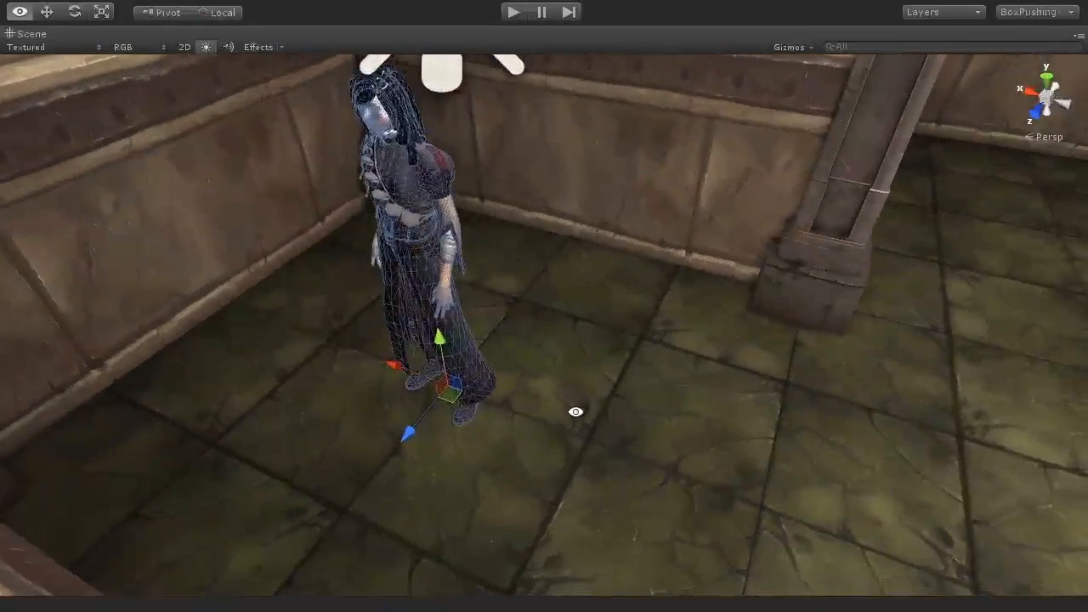
pyautogui.keyDown('alt'); pyautogui.moveTo(479, 267); pyautogui.dragTo(606, 338); pyautogui.keyUp('alt')
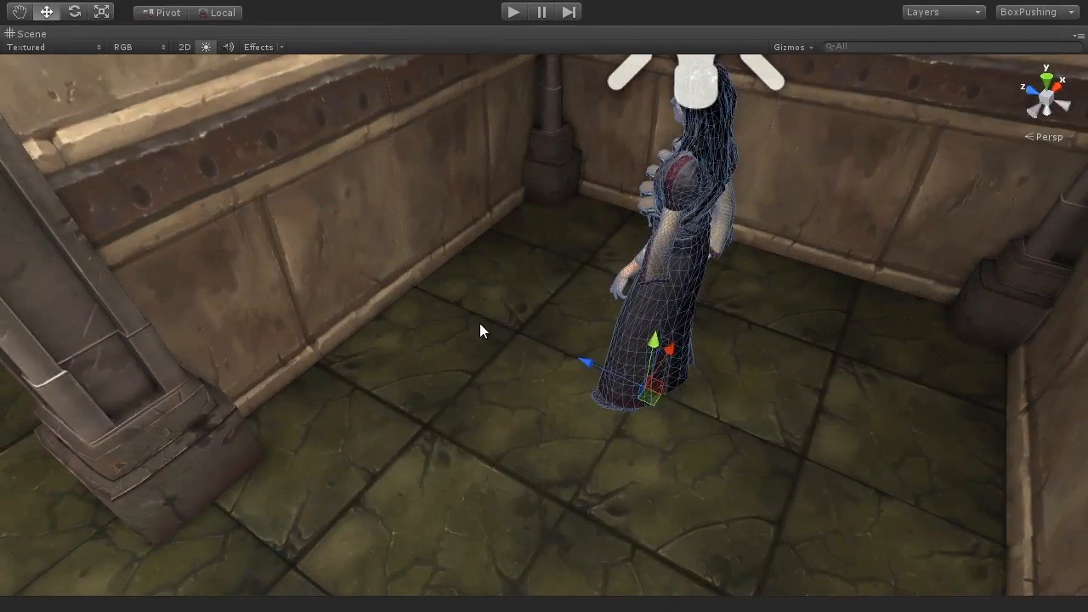
pyautogui.keyDown('alt'); pyautogui.moveTo(724, 443); pyautogui.dragTo(599, 309); pyautogui.keyUp('alt')
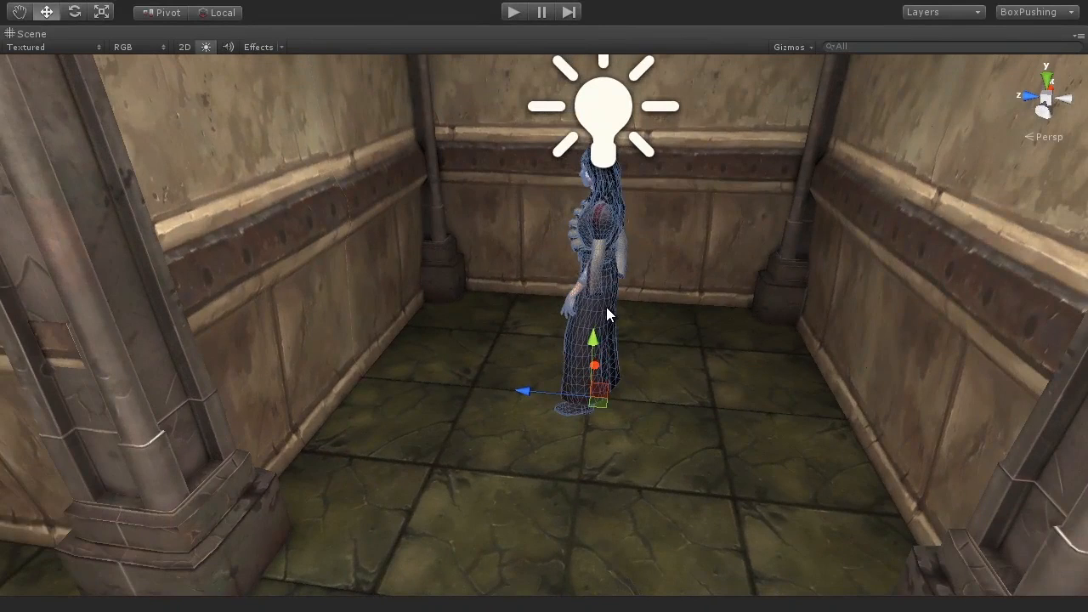
# Step: Try moving and rotating the character in the Scene view
pyautogui.moveTo(529, 390); pyautogui.dragTo(408, 381)
pyautogui.hotkey('ctrl', 'z')
pyautogui.press('e')
pyautogui.moveTo(625, 435); pyautogui.dragTo(799, 417)
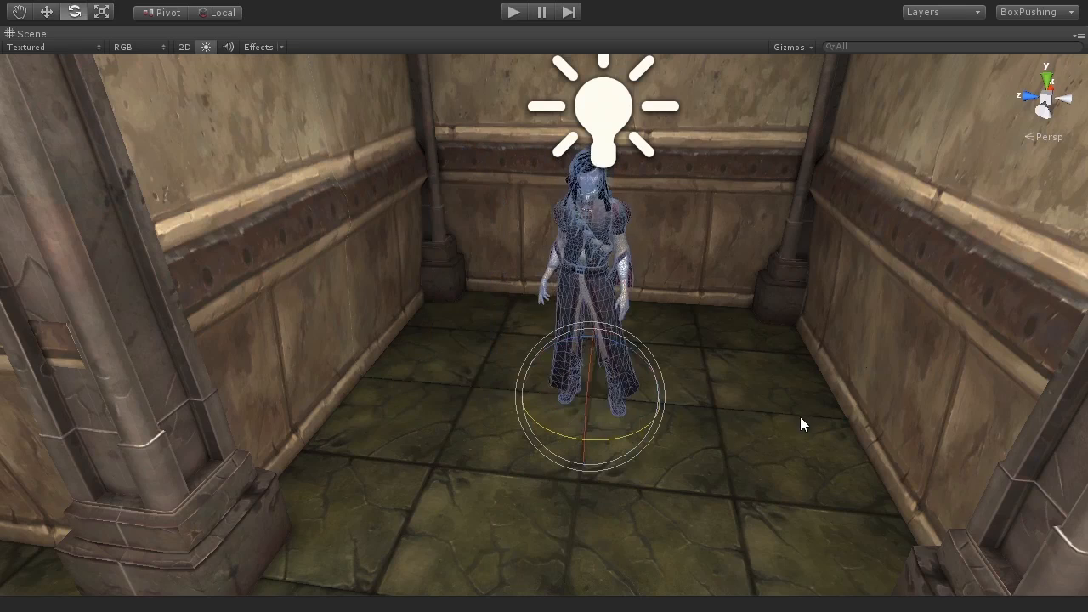
pyautogui.press('w')
pyautogui.moveTo(607, 441); pyautogui.dragTo(625, 525)
pyautogui.hotkey('ctrl', 'z')
pyautogui.hotkey('ctrl', 'z')
# Step: Enter Play mode in the Game view and test the character's movement input
pyautogui.hotkey('shift', 'space')
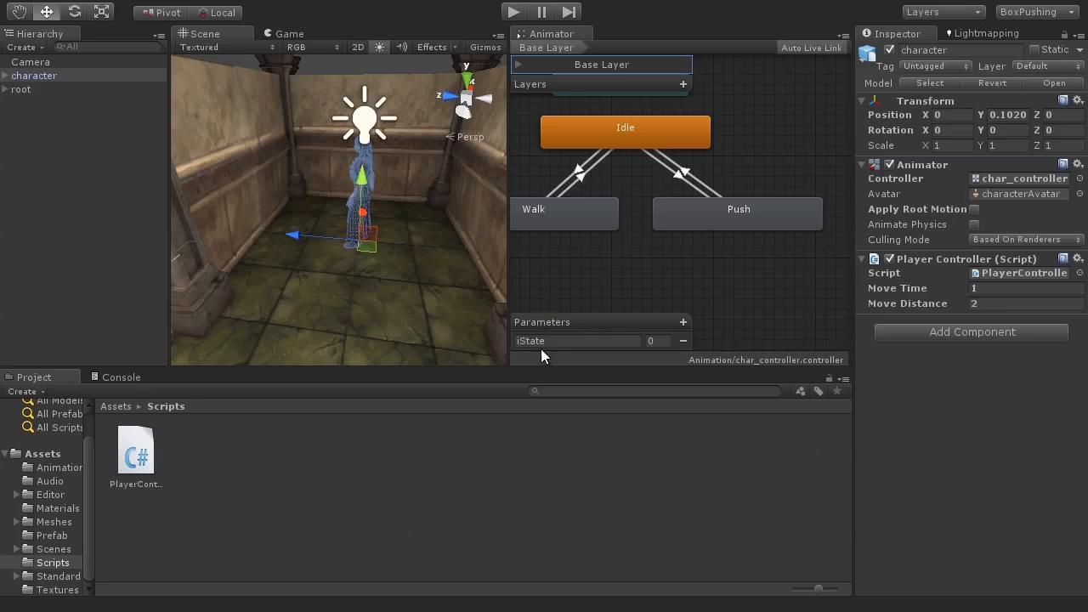
pyautogui.keyDown('alt'); pyautogui.moveTo(379, 313); pyautogui.dragTo(411, 386); pyautogui.keyUp('alt')
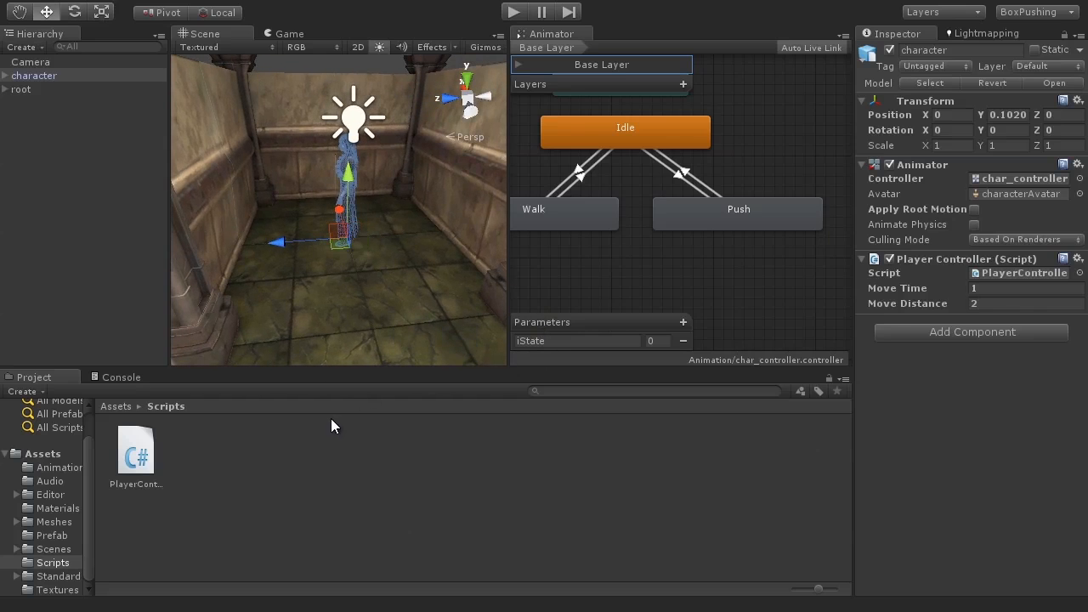
pyautogui.click(514, 13)
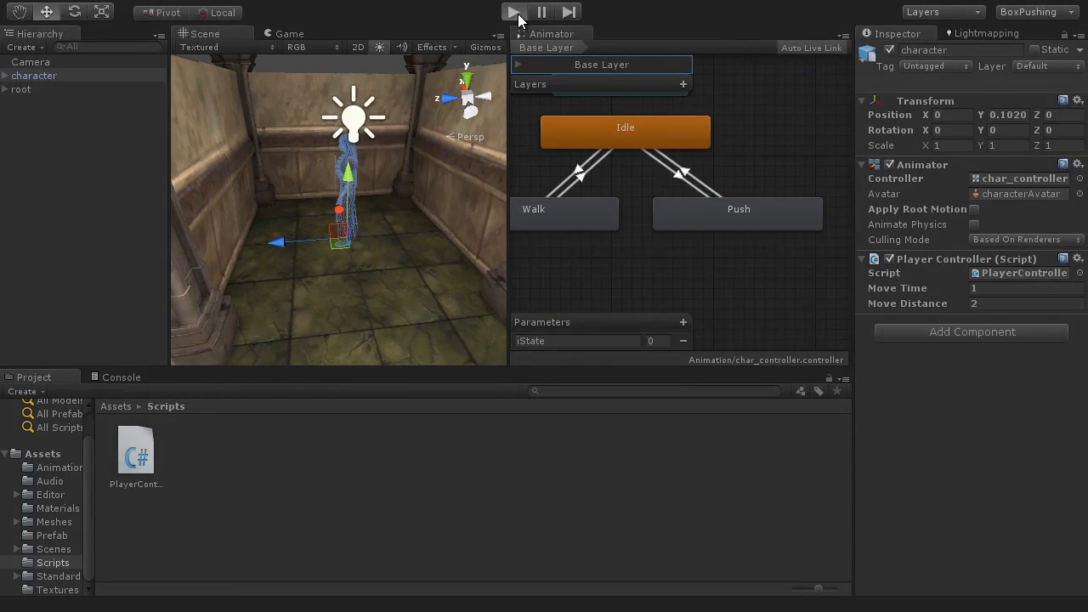
pyautogui.click(518, 16)
pyautogui.hotkey('shift', 'space')
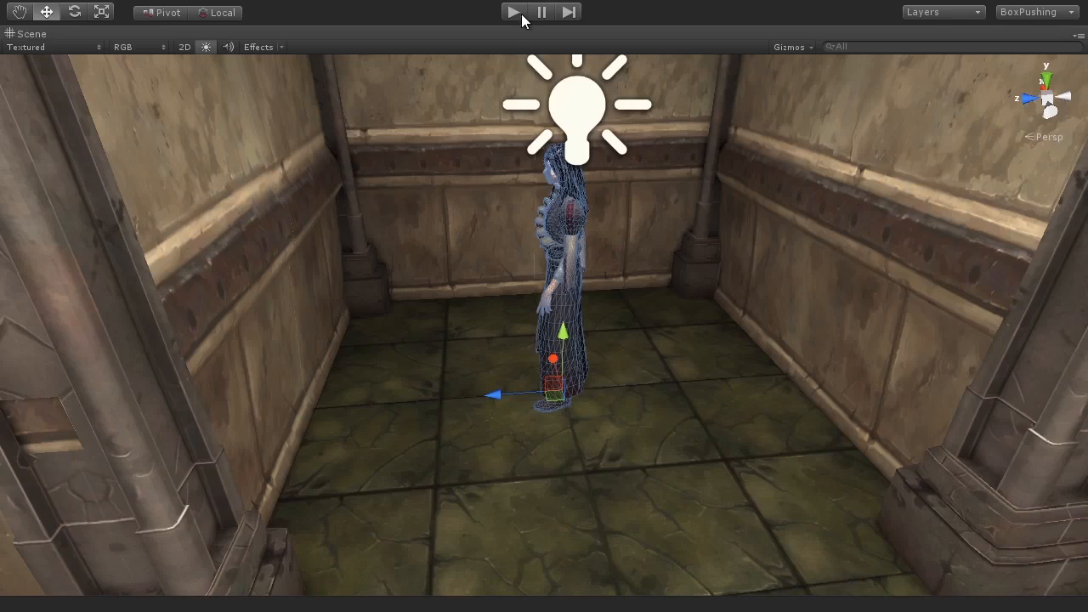
pyautogui.click(514, 12)
pyautogui.click(514, 12)
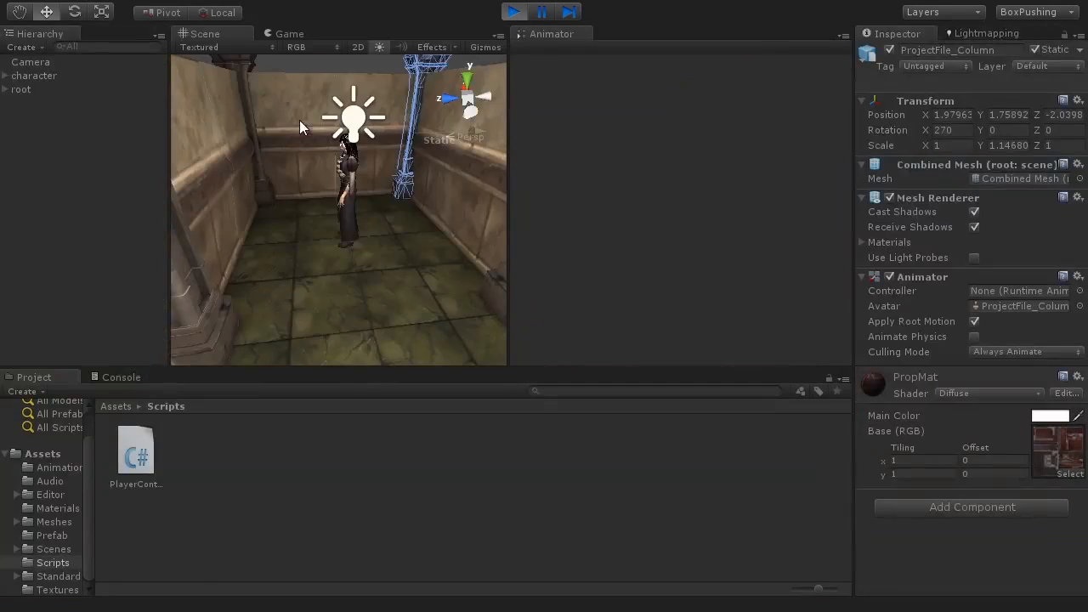
pyautogui.click(309, 33)
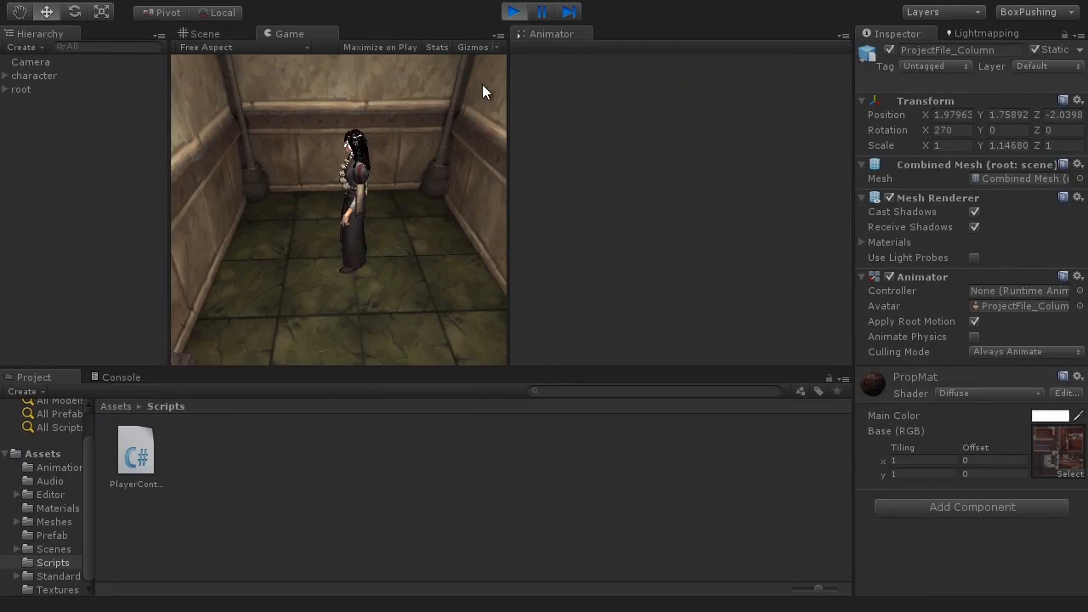
pyautogui.click(512, 12)
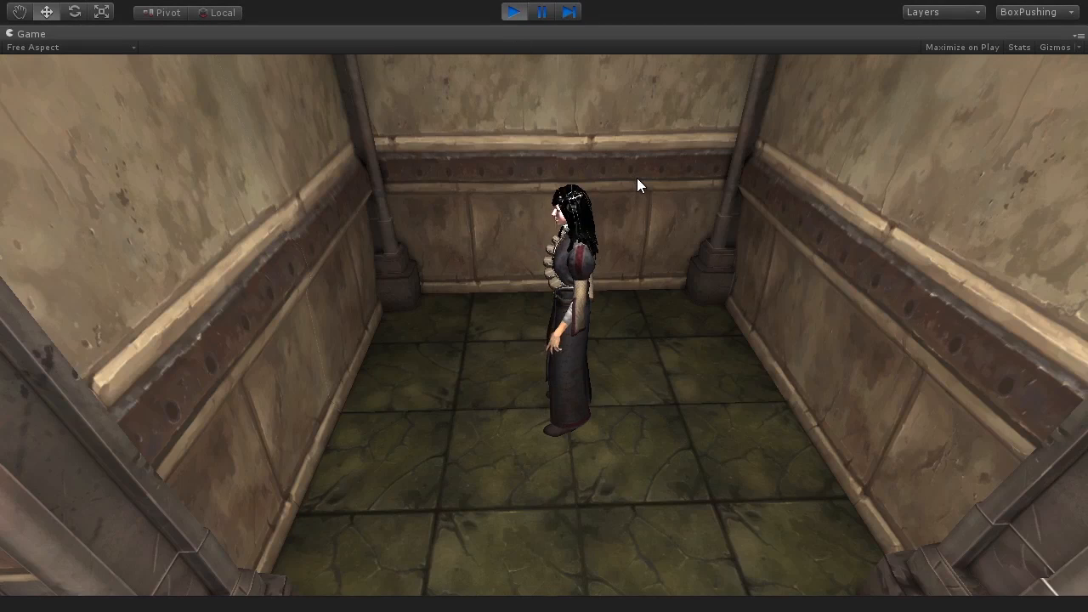
pyautogui.press('a')
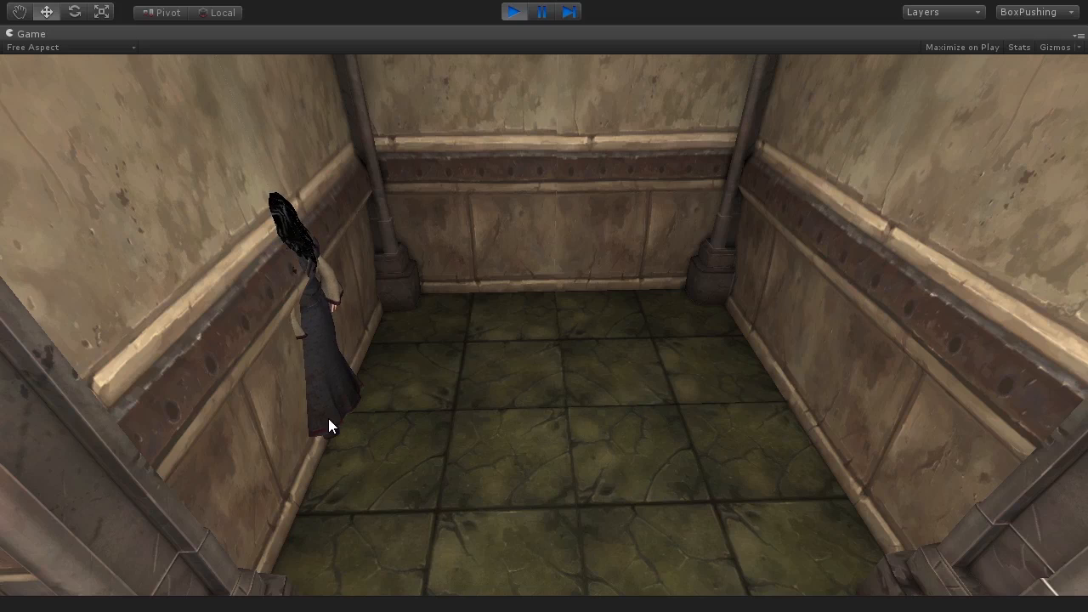
pyautogui.click(514, 19)
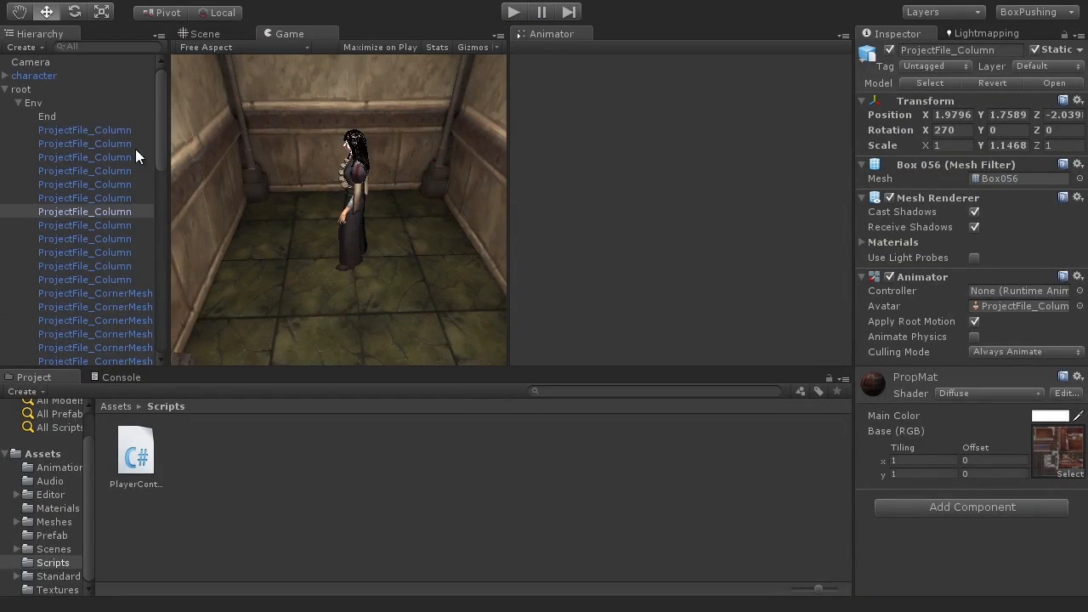
# Step: Parent the Camera under the character object in the Hierarchy
pyautogui.click(7, 89)
pyautogui.click(67, 61)
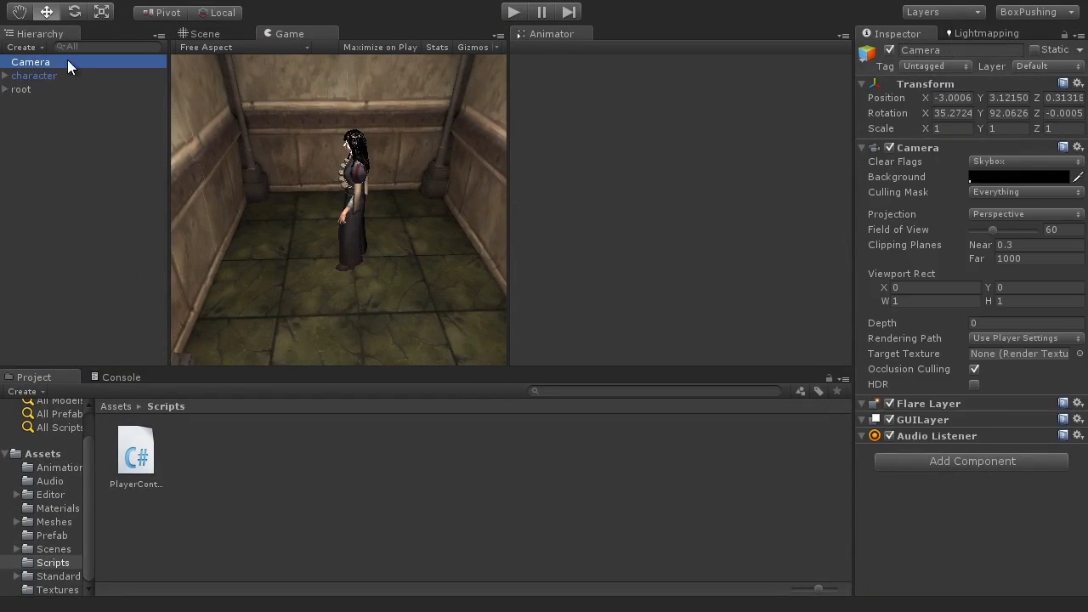
pyautogui.moveTo(57, 62)
pyautogui.mouseDown()
pyautogui.moveTo(69, 65)
pyautogui.moveTo(64, 81)
pyautogui.moveTo(31, 82)
pyautogui.moveTo(56, 76)
pyautogui.mouseUp()
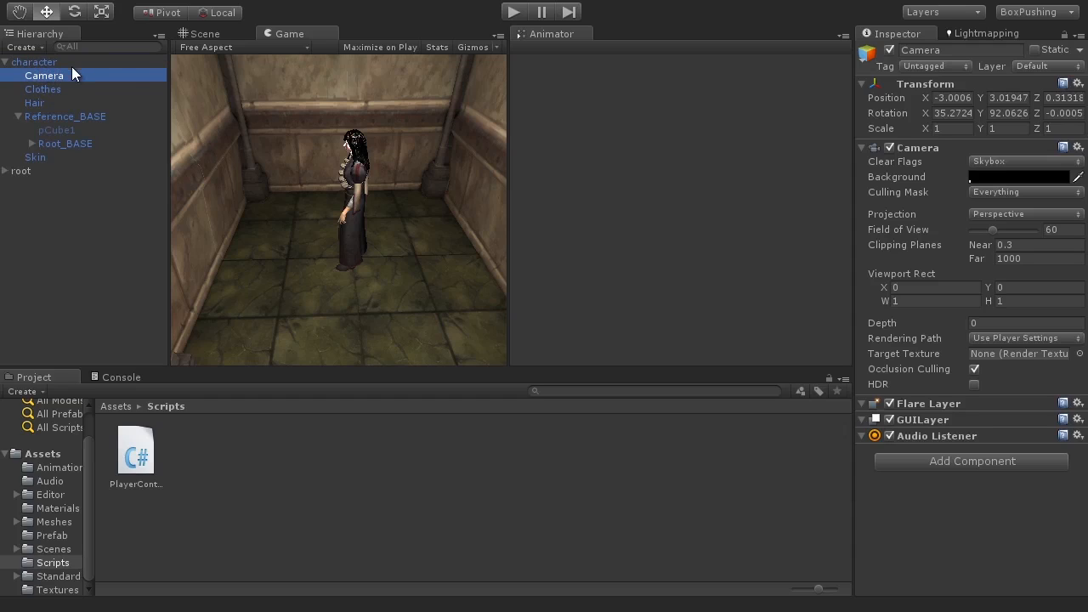
# Step: Enter Play mode again and test the character's movement with the attached camera
pyautogui.click(320, 107)
pyautogui.hotkey('shift', 'space')
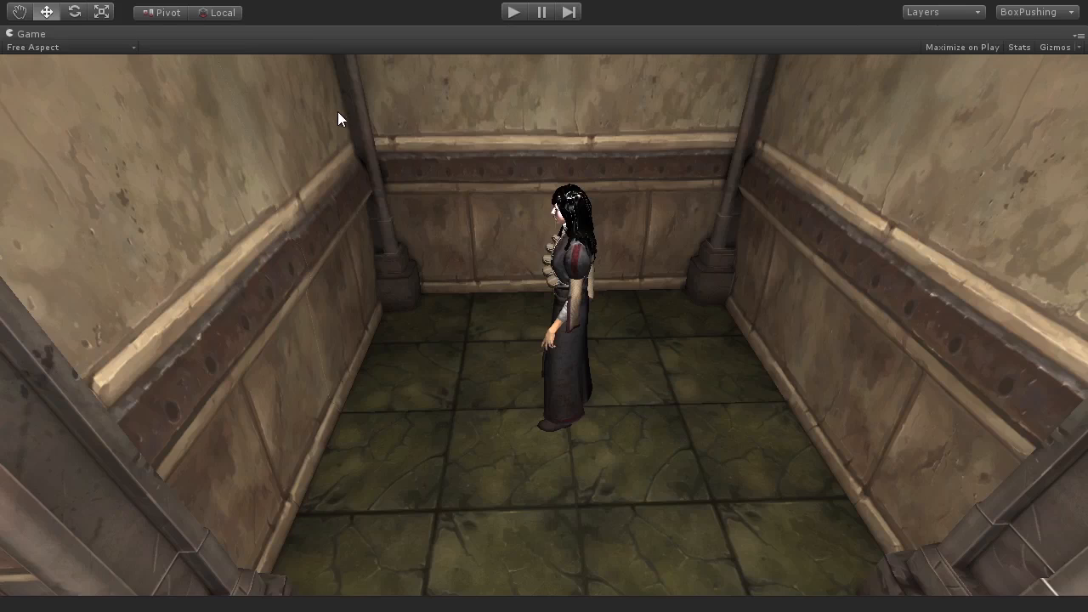
pyautogui.click(512, 13)
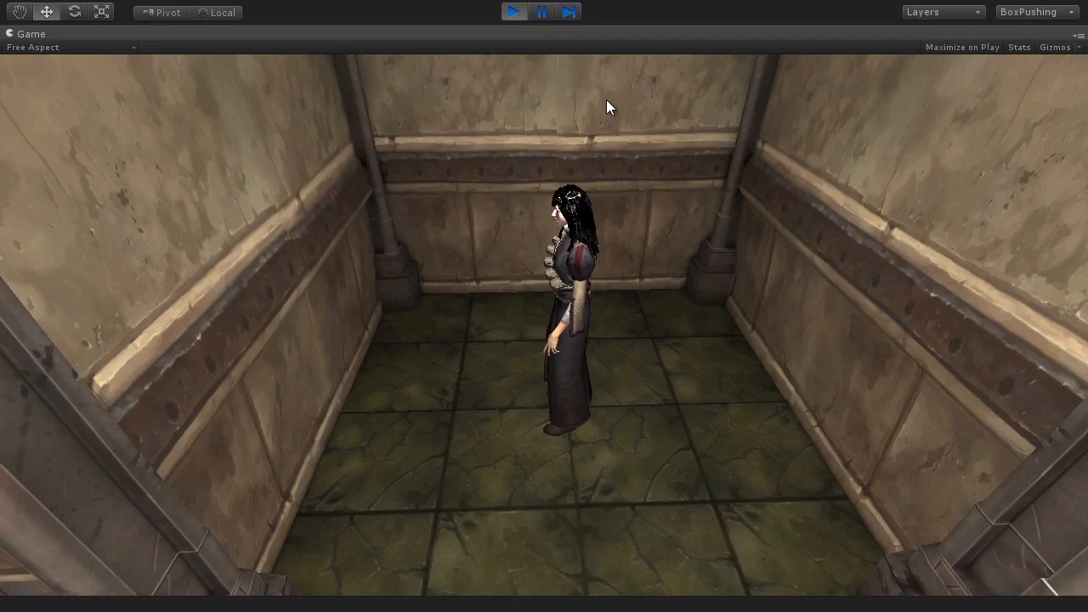
pyautogui.press('a')
pyautogui.press('a')
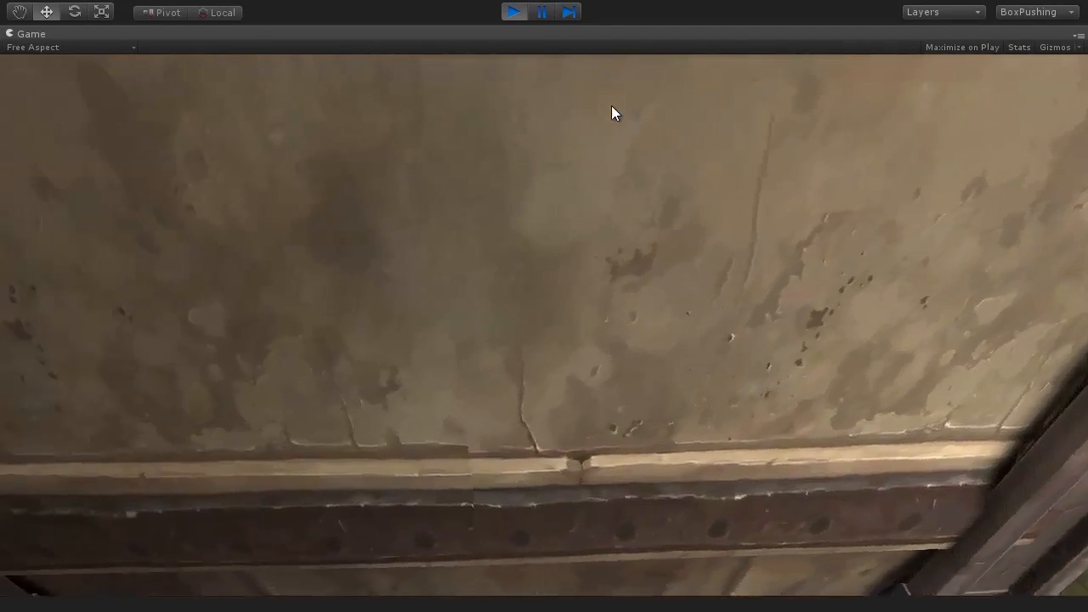
# Step: Test turning the character with movement input, then exit Play mode
pyautogui.press('a')
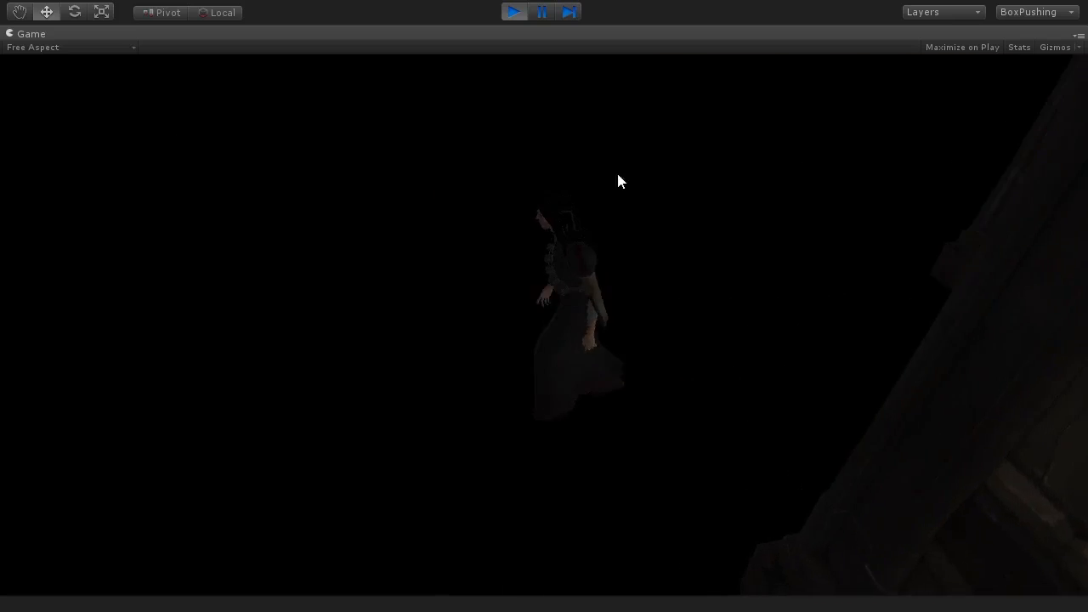
pyautogui.press('a')
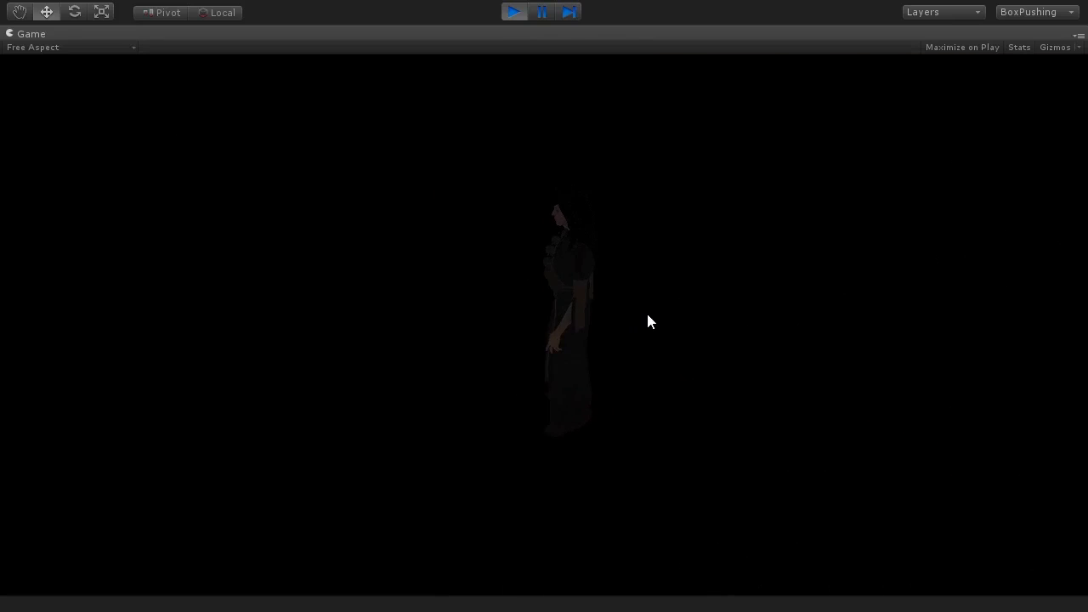
pyautogui.click(514, 14)
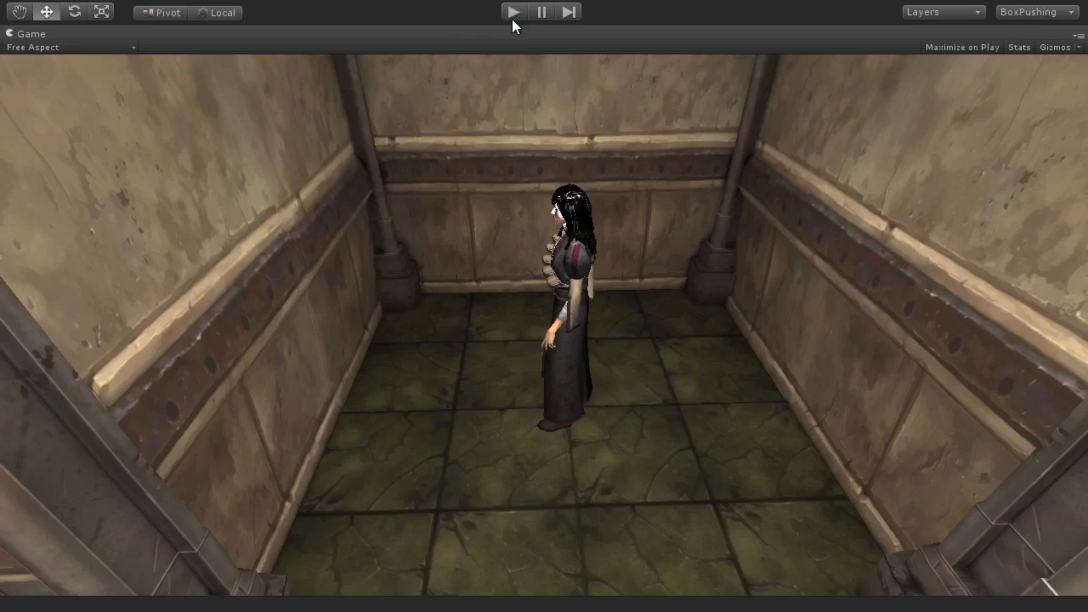
# Step: Detach the Camera from the character in the Hierarchy and review the Move coroutine in PlayerController.cs
pyautogui.moveTo(69, 75); pyautogui.dragTo(61, 226)
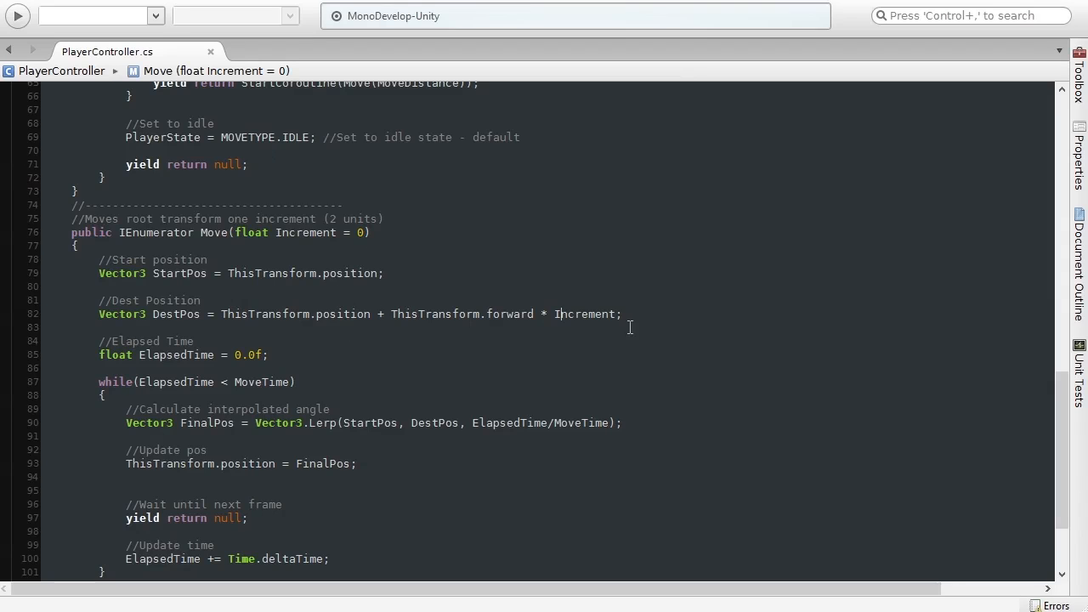
pyautogui.scroll(3, 207, 417)
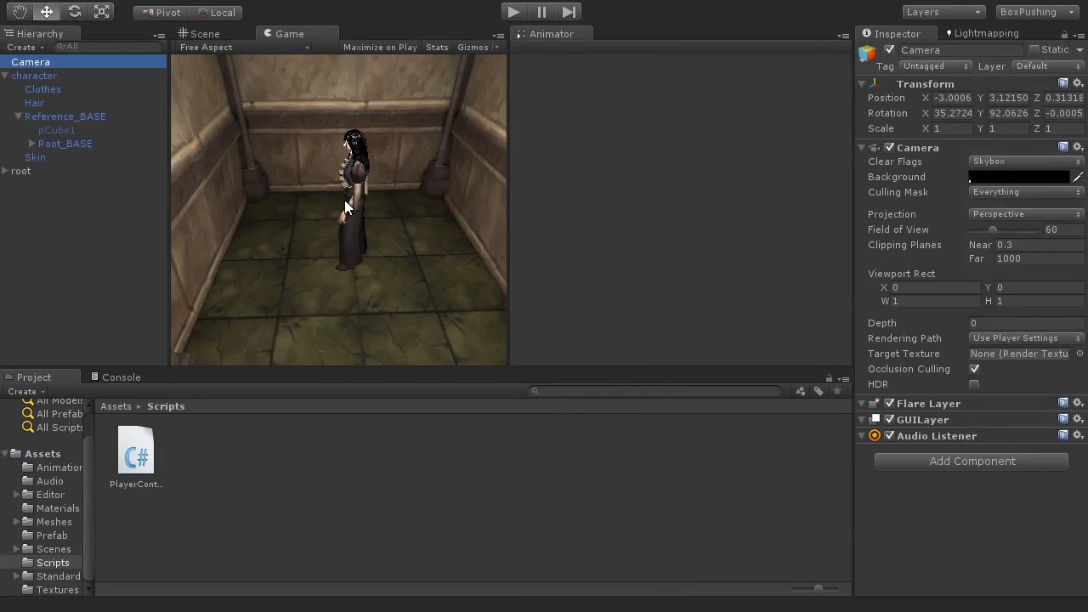
pyautogui.click(207, 34)
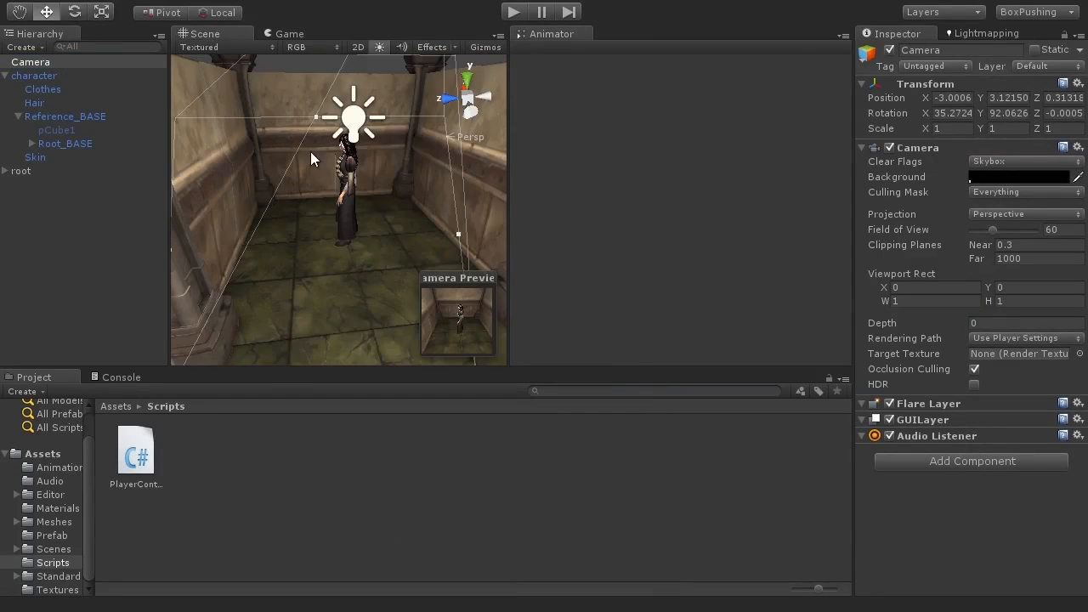
# Step: Select the character and set its Y rotation to -90
pyautogui.click(57, 76)
pyautogui.keyDown('alt'); pyautogui.moveTo(316, 231); pyautogui.dragTo(320, 306); pyautogui.keyUp('alt')
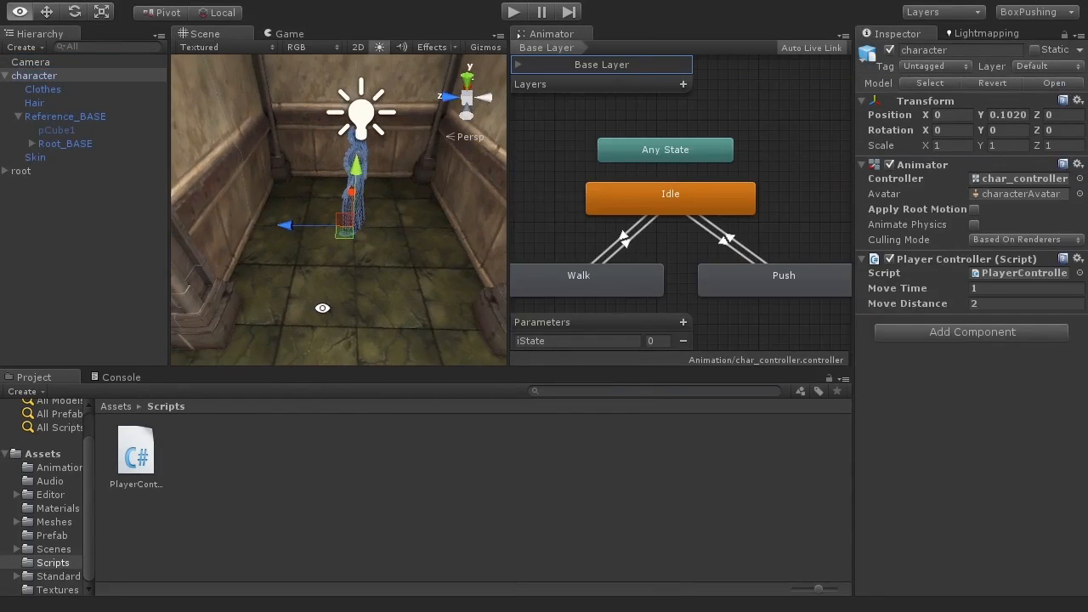
pyautogui.click(1014, 132)
pyautogui.write('90')
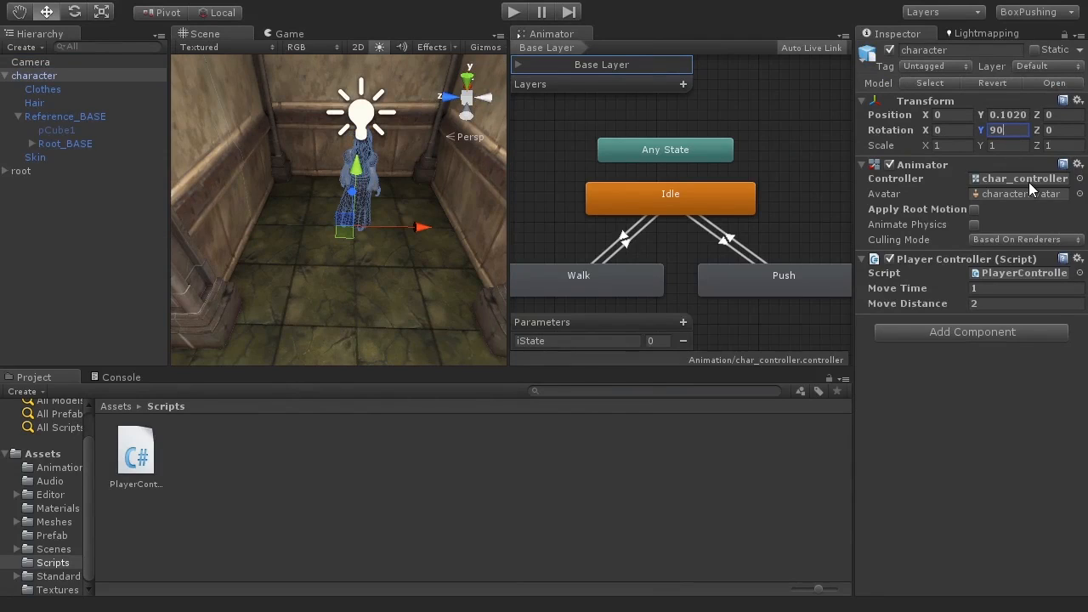
pyautogui.press('Home')
pyautogui.write('-')
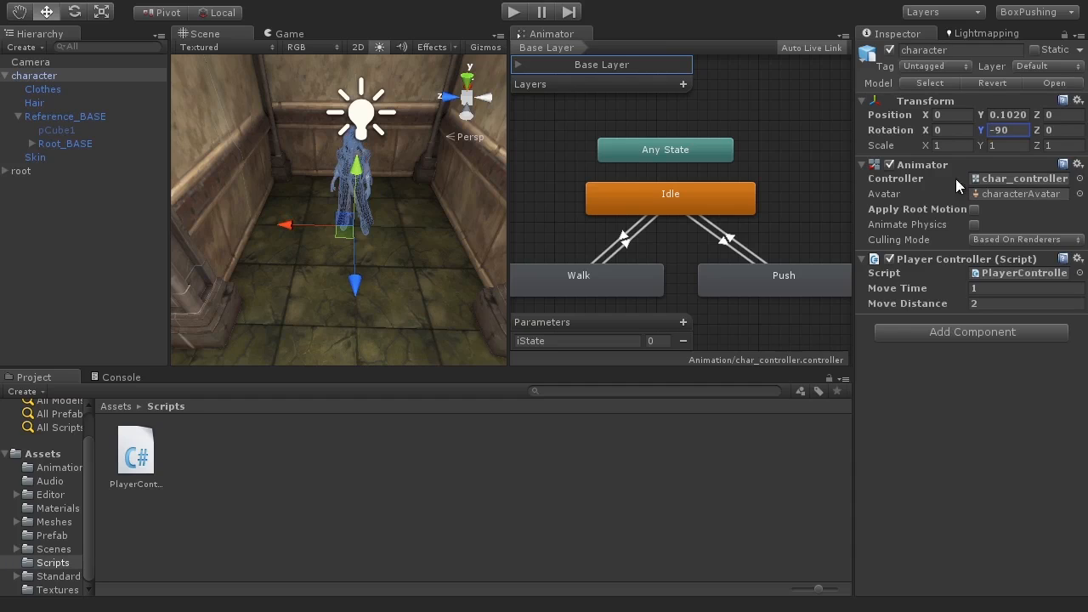
# Step: Parent the Camera under the character again and play-test walking forward in the Game view
pyautogui.moveTo(39, 65); pyautogui.dragTo(53, 83)
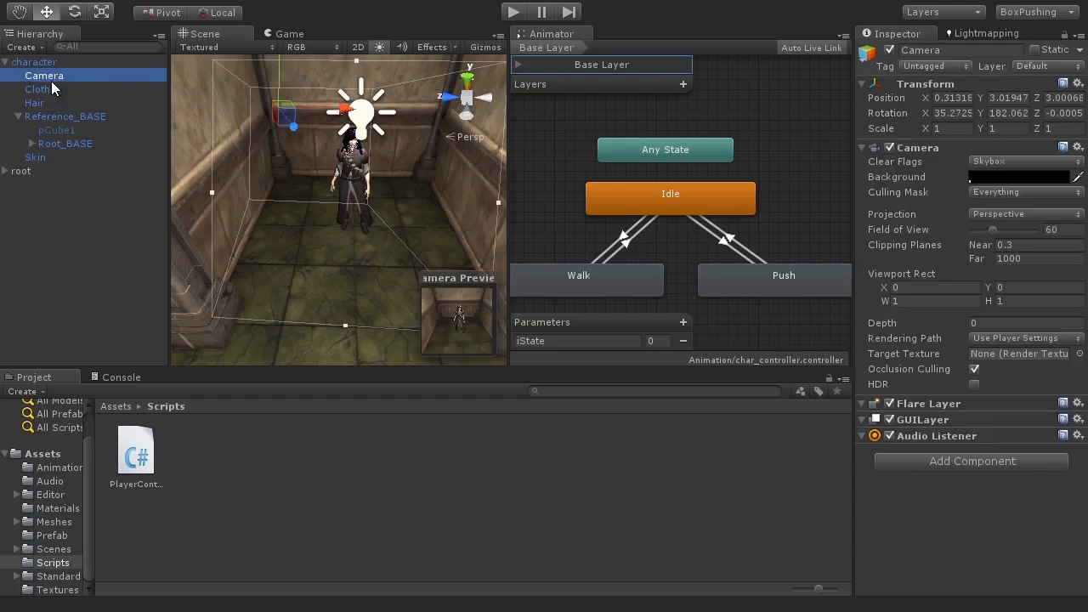
pyautogui.click(290, 30)
pyautogui.click(513, 12)
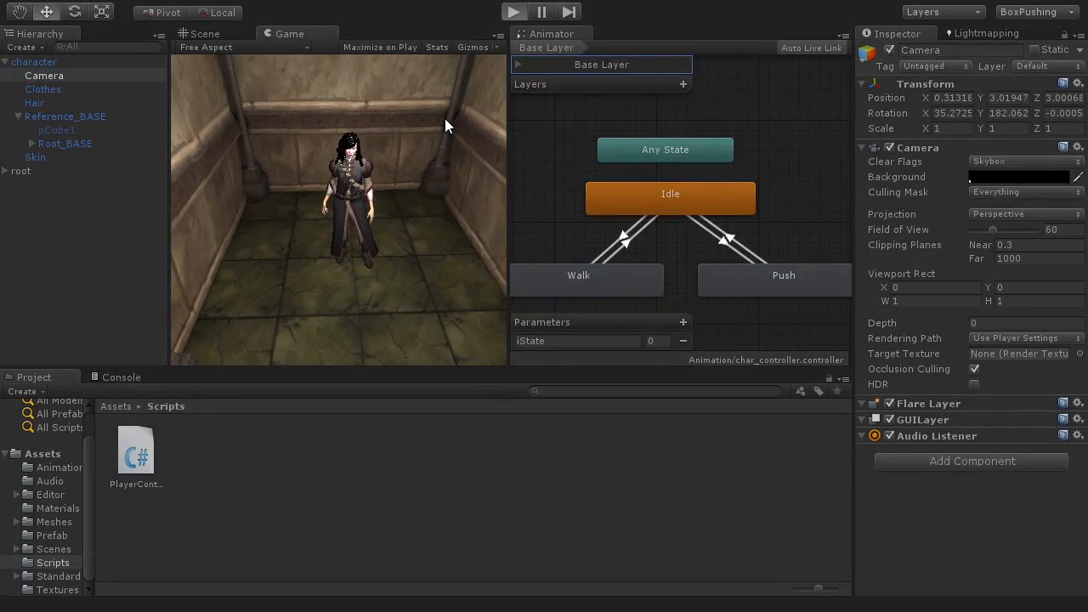
pyautogui.press('w')
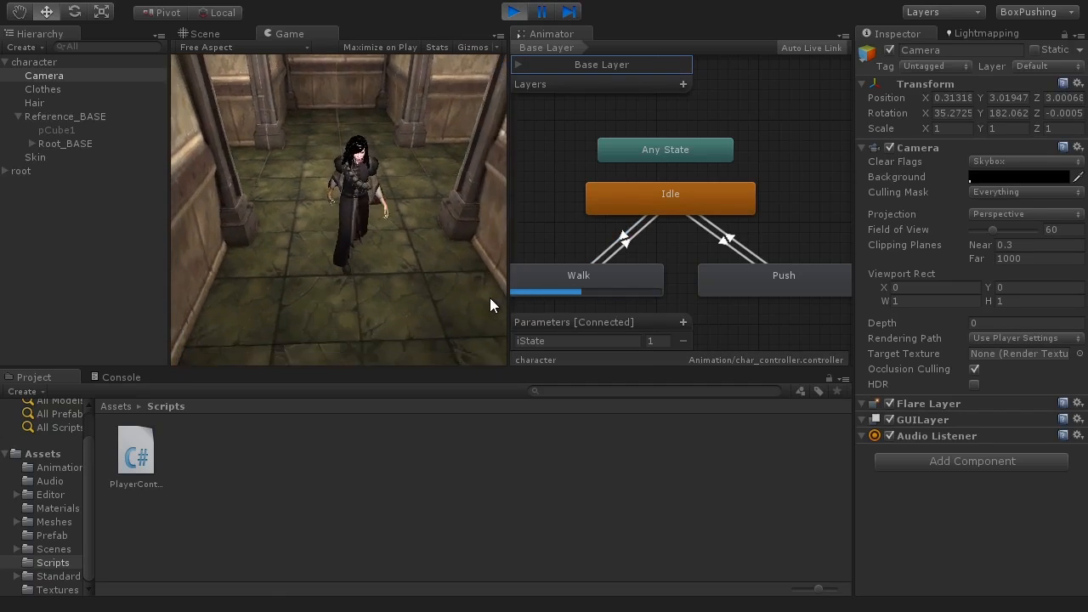
pyautogui.click(512, 13)
# Step: Move the Camera back out of the character in the Hierarchy and switch to the script editor
pyautogui.moveTo(58, 77); pyautogui.dragTo(68, 210)
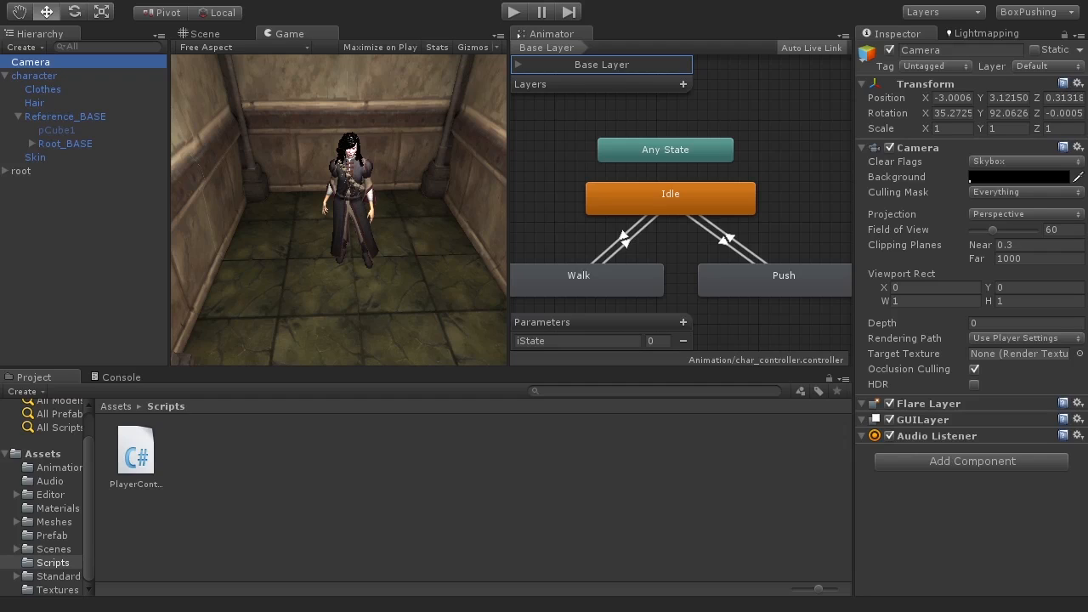
pyautogui.hotkey('alt', 'Tab')
# Step: Place the cursor at the end of the MOVETYPE enum declaration in PlayerController.cs
pyautogui.click(409, 351)
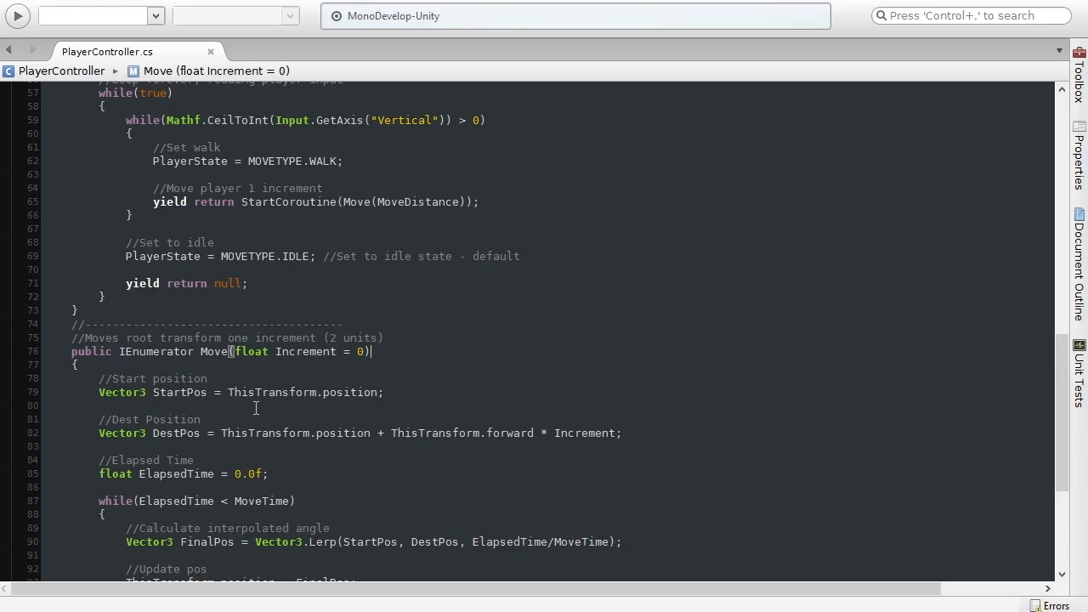
pyautogui.scroll(-6, 255, 408)
pyautogui.scroll(5, 256, 357)
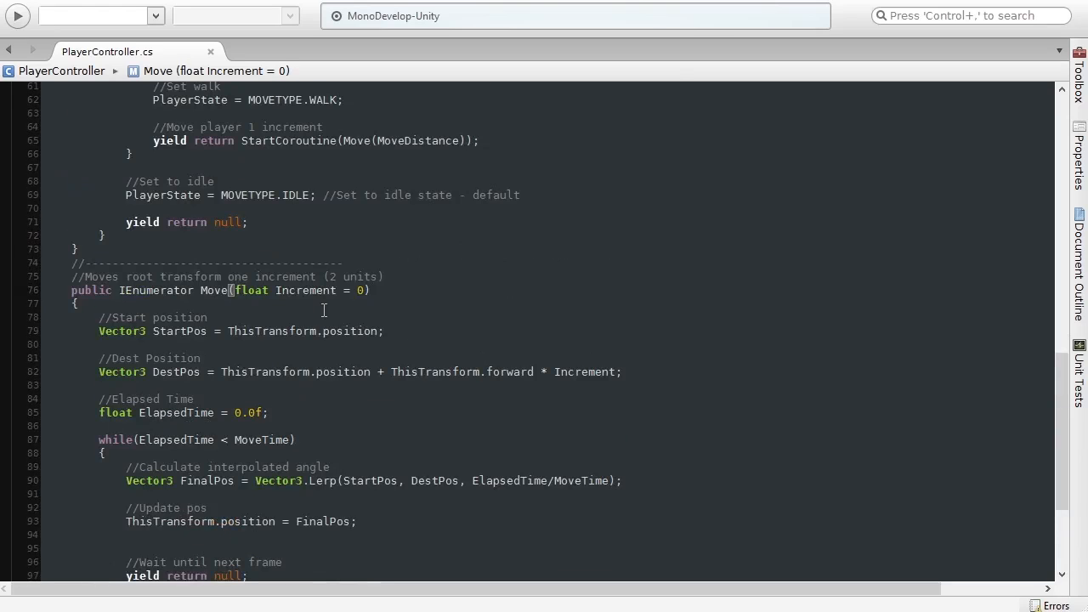
pyautogui.scroll(20, 324, 310)
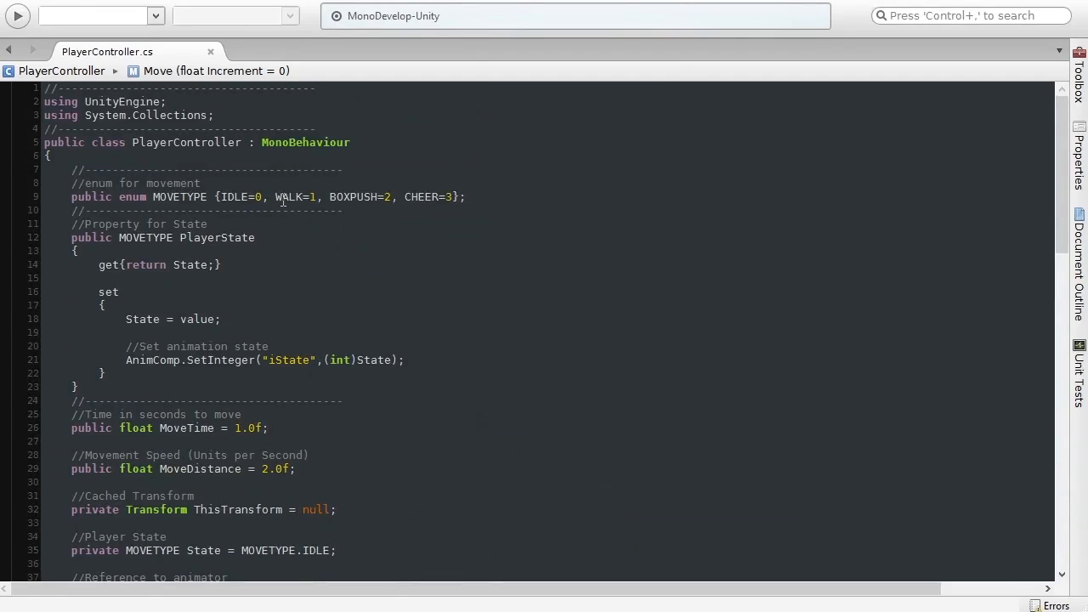
pyautogui.click(508, 201)
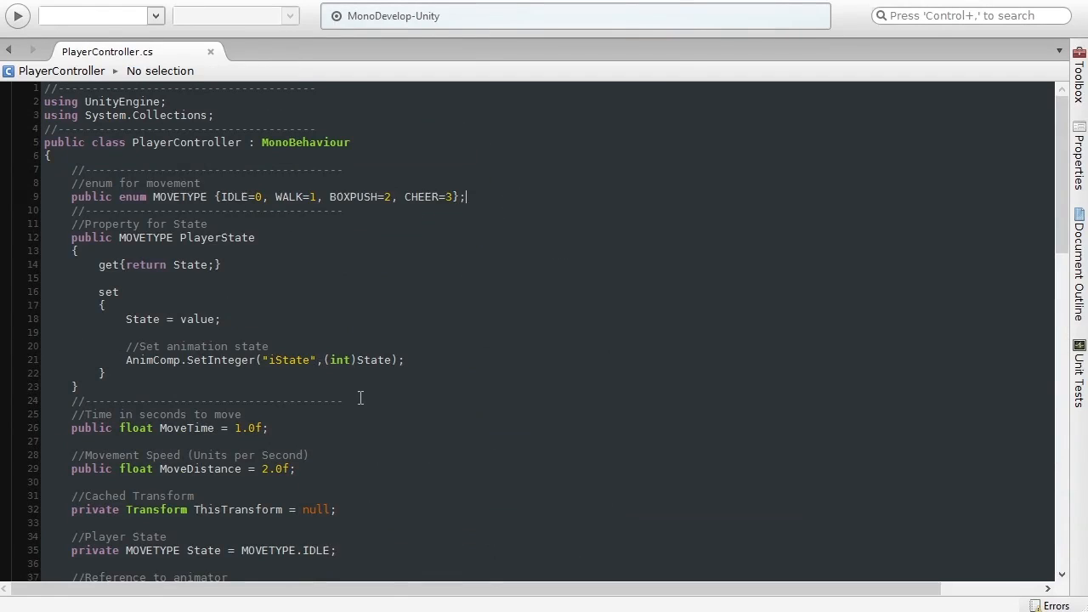